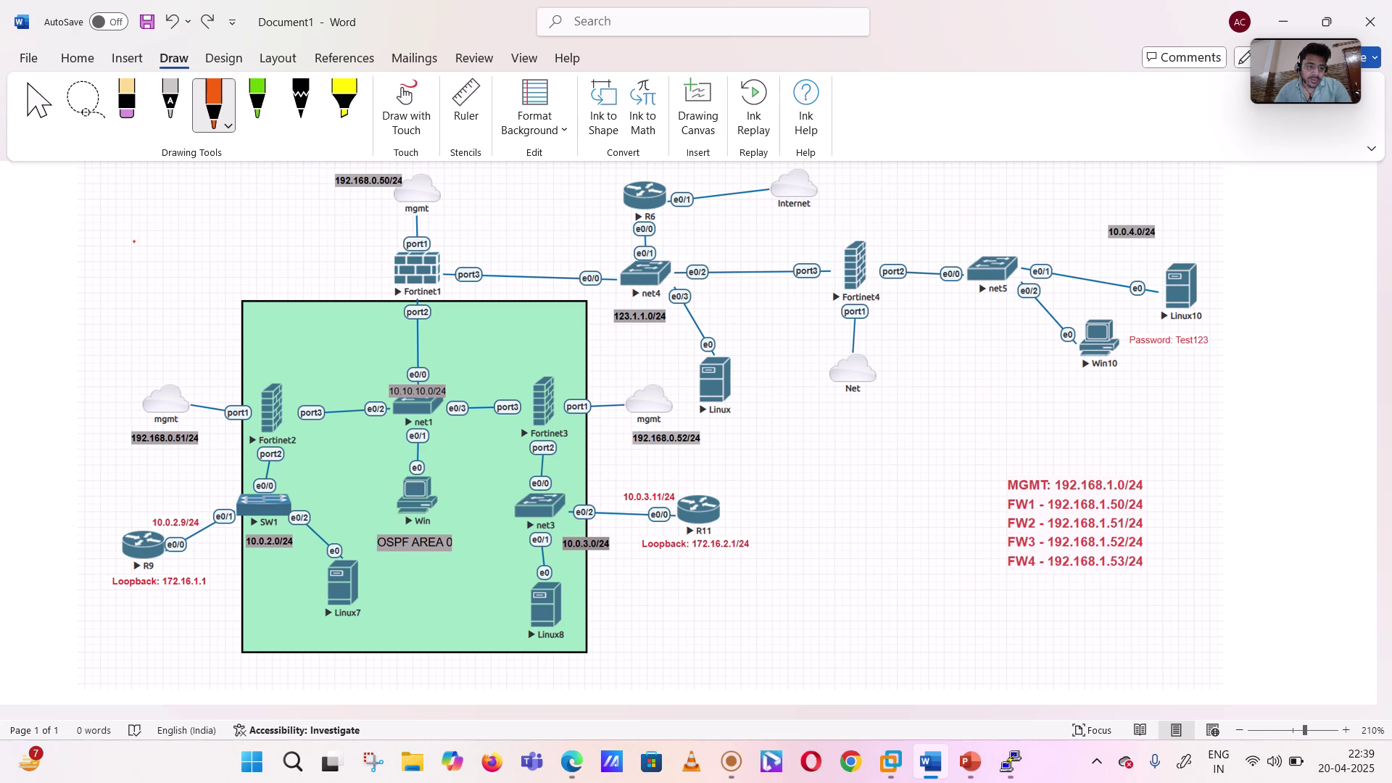
- Ink check marks on Fortinet1, Fortinet2, Fortinet3, R11 and R9 in the diagram
left_click_drag(369, 269, 382, 265)
left_click_drag(265, 362, 279, 357)
left_click_drag(538, 356, 553, 351)
left_click_drag(729, 491, 744, 485)
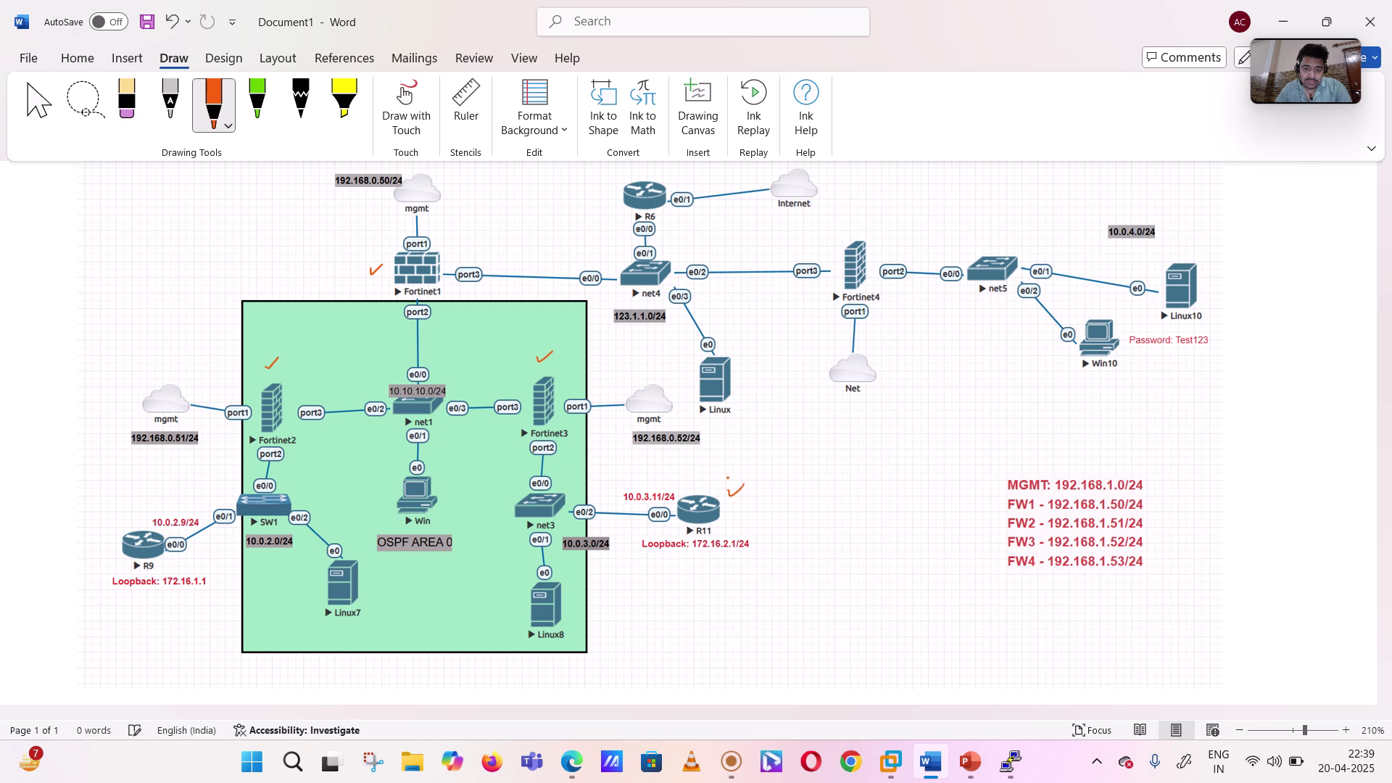
left_click_drag(104, 532, 119, 517)
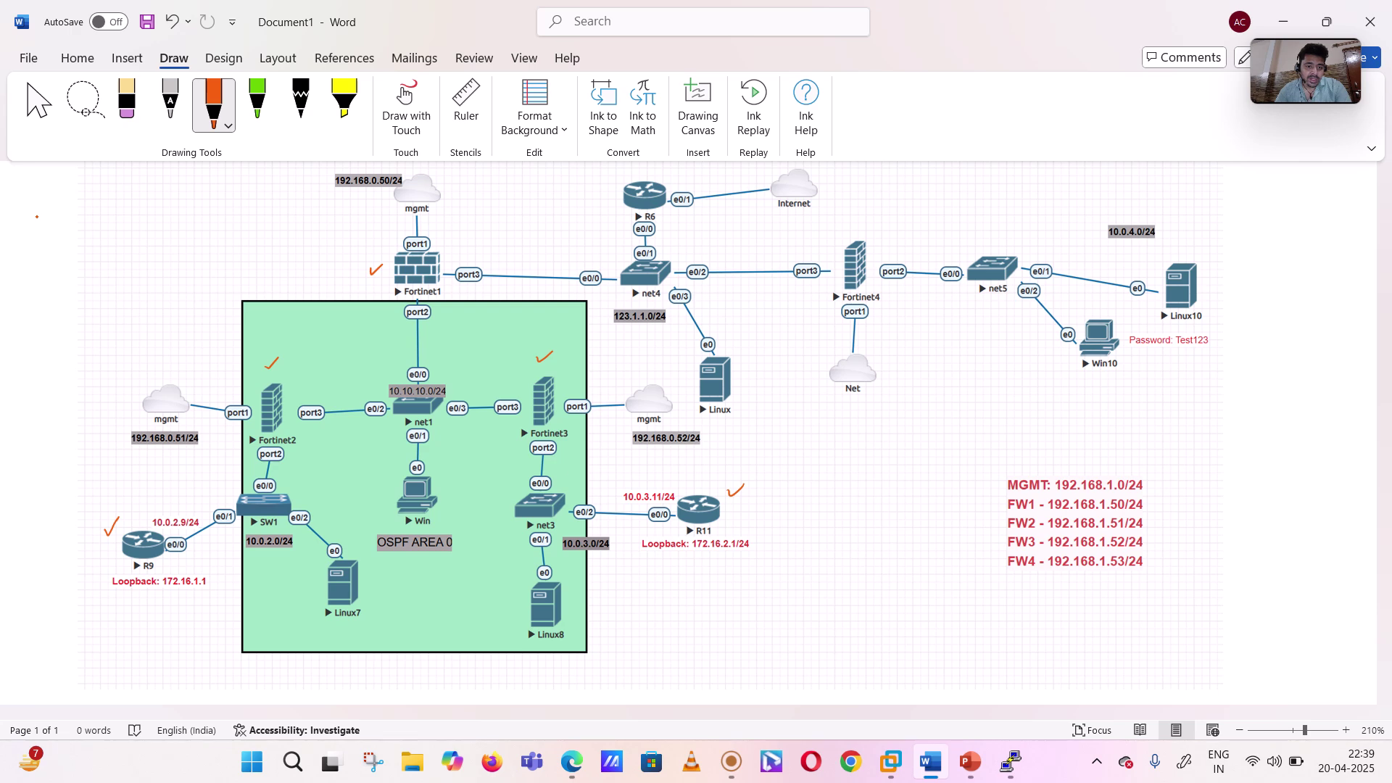
- Write the FortiGate port note '→ 10.10.10.0/24' in the margin and arrow it to the port2 link
mouse_move(26, 193)
left_mouse_down()
mouse_move(25, 212)
mouse_move(53, 207)
left_mouse_up()
mouse_move(49, 193)
left_mouse_down()
mouse_move(69, 209)
mouse_move(114, 184)
mouse_move(119, 205)
mouse_move(151, 190)
left_mouse_up()
left_click_drag(147, 186, 165, 208)
left_click_drag(175, 194, 219, 204)
left_click(211, 197)
mouse_move(230, 192)
left_mouse_down()
mouse_move(256, 185)
mouse_move(260, 204)
left_mouse_up()
left_click_drag(266, 187, 284, 202)
left_click_drag(184, 232, 257, 215)
left_click_drag(382, 315, 380, 347)
mouse_move(377, 337)
left_mouse_down()
mouse_move(420, 398)
mouse_move(407, 357)
left_mouse_up()
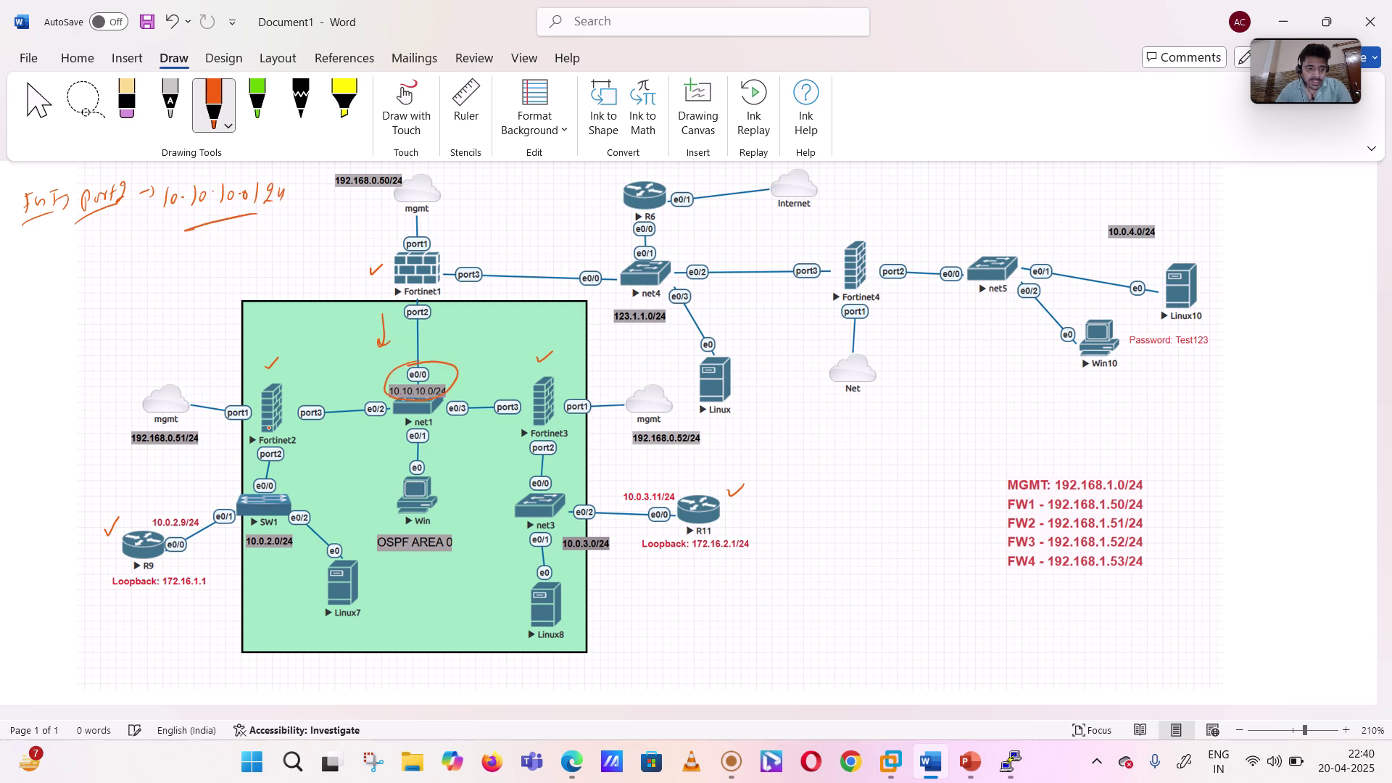
- Label an FGT2 margin note and tick Fortinet2's port1, port2 and port3 links
left_click_drag(29, 267, 82, 280)
left_click_drag(19, 320, 66, 295)
left_click_drag(85, 272, 97, 280)
left_click_drag(300, 396, 318, 384)
left_click_drag(289, 454, 303, 445)
left_click_drag(228, 395, 249, 385)
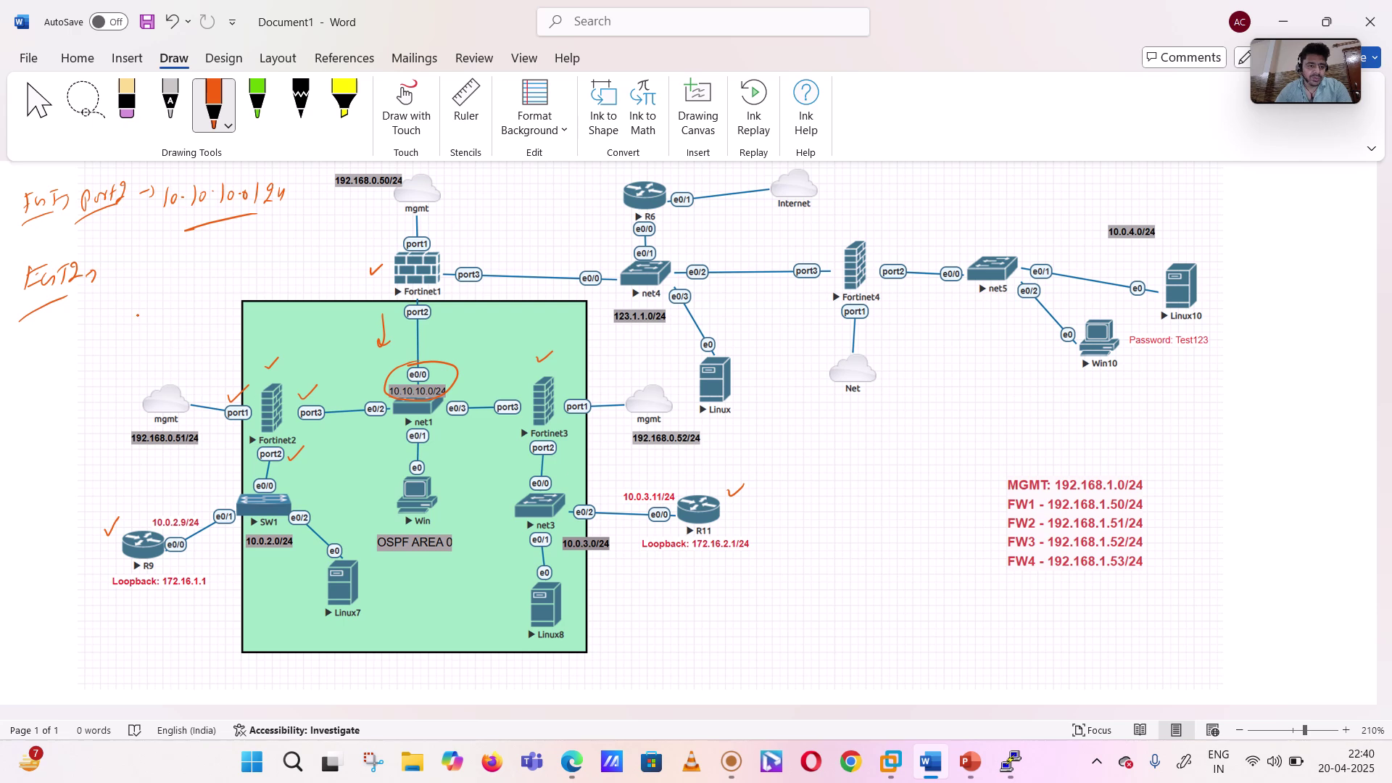
- Write FGT2's networks 10.10.10.0/24 and 10.0.2.0/24 after its arrow
mouse_move(113, 265)
left_mouse_down()
mouse_move(111, 287)
mouse_move(133, 284)
left_mouse_up()
left_click(127, 283)
mouse_move(140, 275)
left_mouse_down()
mouse_move(180, 266)
mouse_move(187, 281)
left_mouse_up()
left_click(149, 283)
left_click_drag(199, 257, 209, 274)
left_click_drag(215, 253, 220, 265)
mouse_move(104, 307)
left_mouse_down()
mouse_move(102, 325)
mouse_move(141, 306)
mouse_move(174, 322)
mouse_move(183, 305)
mouse_move(190, 322)
mouse_move(211, 313)
left_mouse_up()
left_click(125, 317)
left_click(156, 317)
left_click(179, 314)
left_click_drag(213, 296, 216, 300)
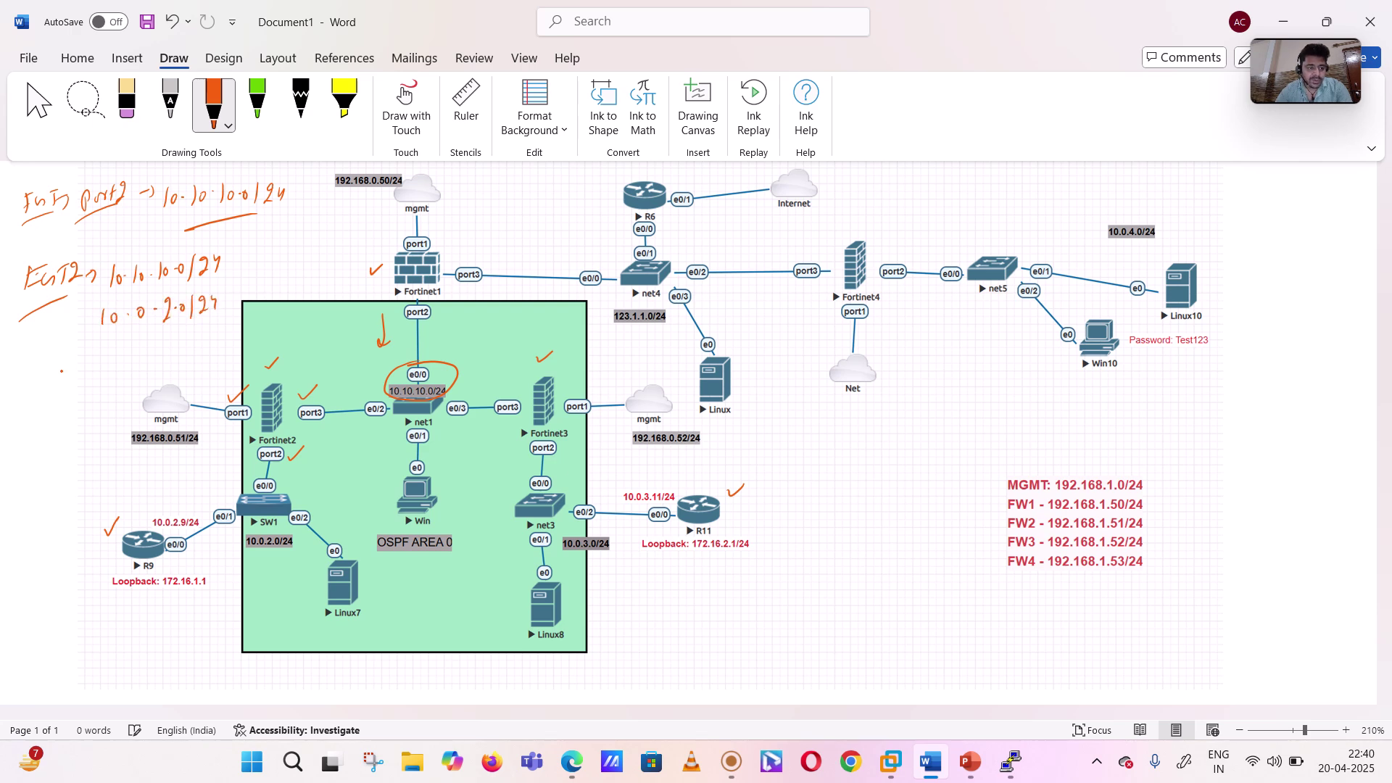
- Add an 'FGT3 →' margin label and tick Fortinet3's port3 and port2 links
left_click_drag(24, 355, 21, 377)
left_click_drag(22, 357, 33, 364)
mouse_move(39, 362)
left_mouse_down()
mouse_move(32, 372)
mouse_move(48, 371)
left_mouse_up()
left_click_drag(42, 353, 53, 350)
left_click_drag(20, 395, 58, 368)
left_click_drag(55, 354, 84, 371)
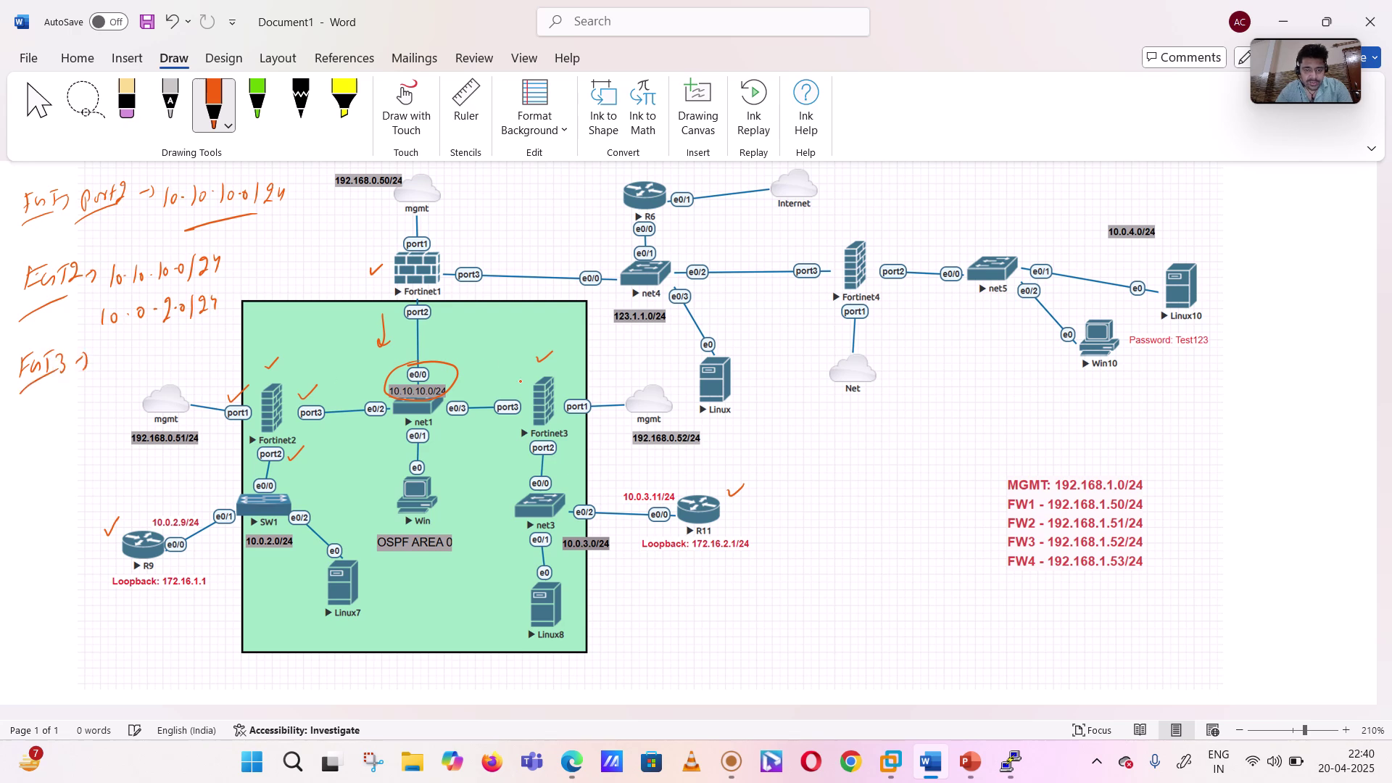
left_click_drag(502, 389, 525, 379)
left_click_drag(514, 460, 533, 451)
- Write FGT3's networks 10.10.10.0/24 and 10.0.3.0/24, then begin an R9 note
mouse_move(103, 354)
left_mouse_down()
mouse_move(106, 373)
mouse_move(129, 369)
left_mouse_up()
left_click_drag(139, 354, 161, 351)
mouse_move(178, 347)
left_mouse_down()
mouse_move(186, 358)
mouse_move(213, 345)
left_mouse_up()
left_click_drag(211, 336, 209, 353)
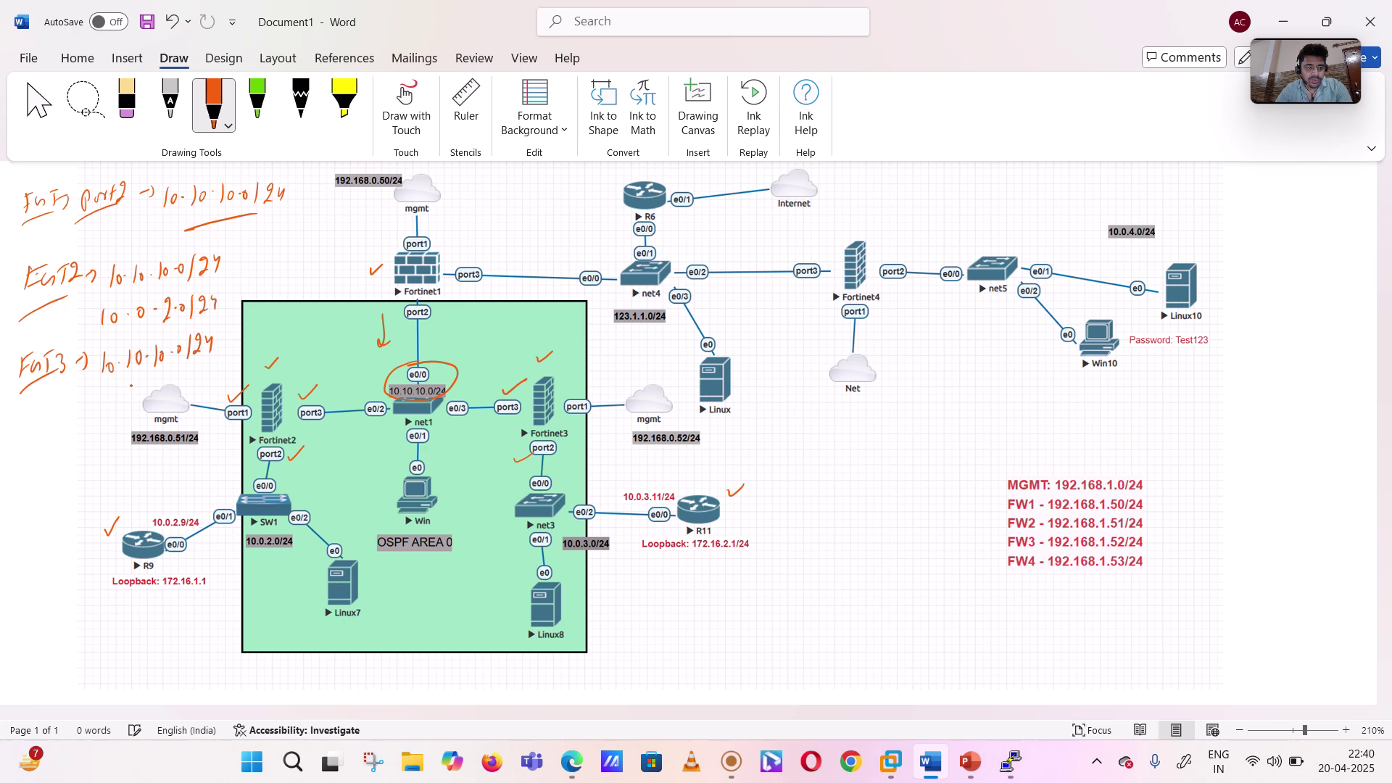
left_click_drag(102, 391, 103, 411)
left_click_drag(111, 395, 134, 397)
left_click_drag(143, 387, 188, 391)
left_click_drag(210, 365, 215, 380)
left_click_drag(217, 362, 225, 372)
left_click_drag(222, 361, 220, 382)
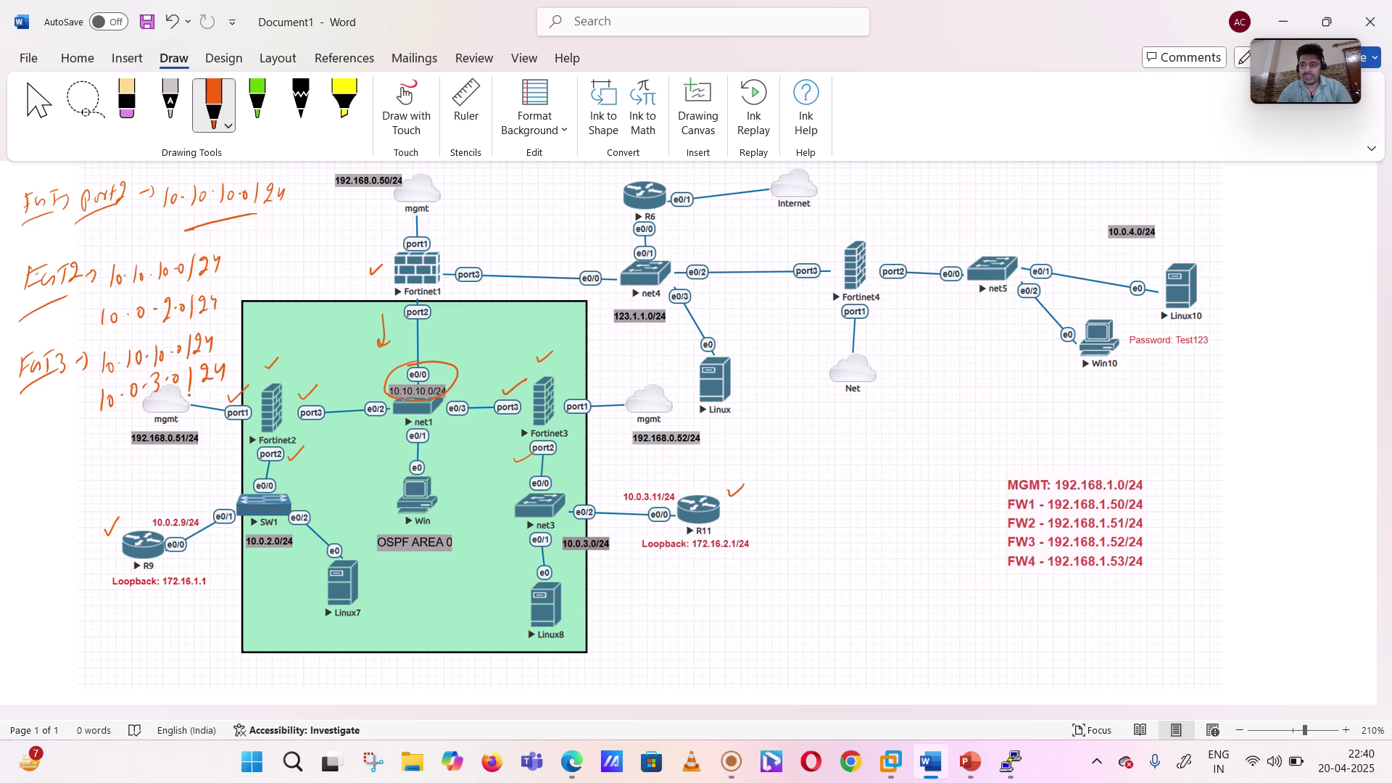
mouse_move(8, 459)
left_mouse_down()
mouse_move(7, 483)
mouse_move(10, 468)
mouse_move(45, 476)
mouse_move(32, 488)
left_mouse_up()
- Tick R9's 10.0.2.9/24 link and router and write a loopback note beneath R9
left_click_drag(172, 509, 185, 503)
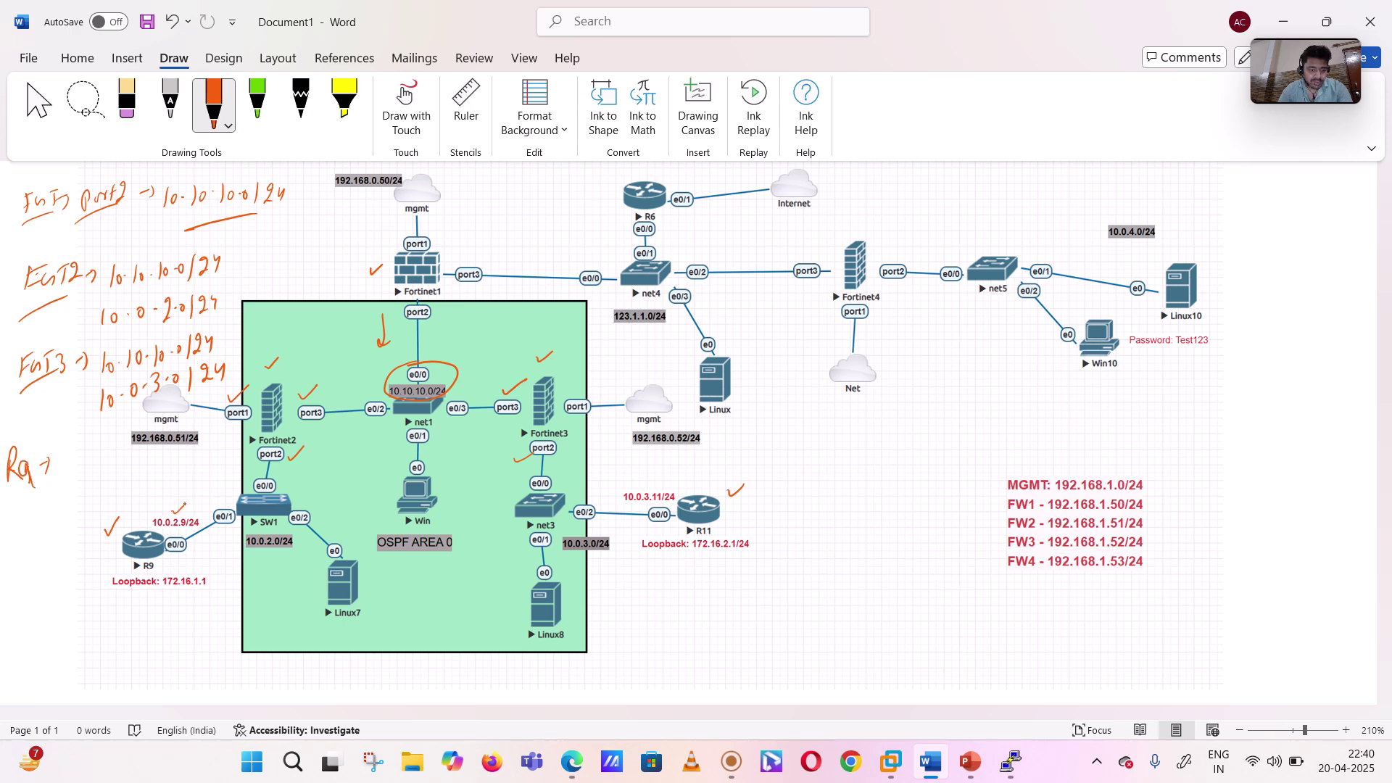
left_click_drag(182, 566, 194, 562)
mouse_move(107, 600)
left_mouse_down()
mouse_move(111, 616)
mouse_move(147, 622)
mouse_move(258, 603)
mouse_move(262, 615)
left_mouse_up()
left_click_drag(277, 590, 273, 606)
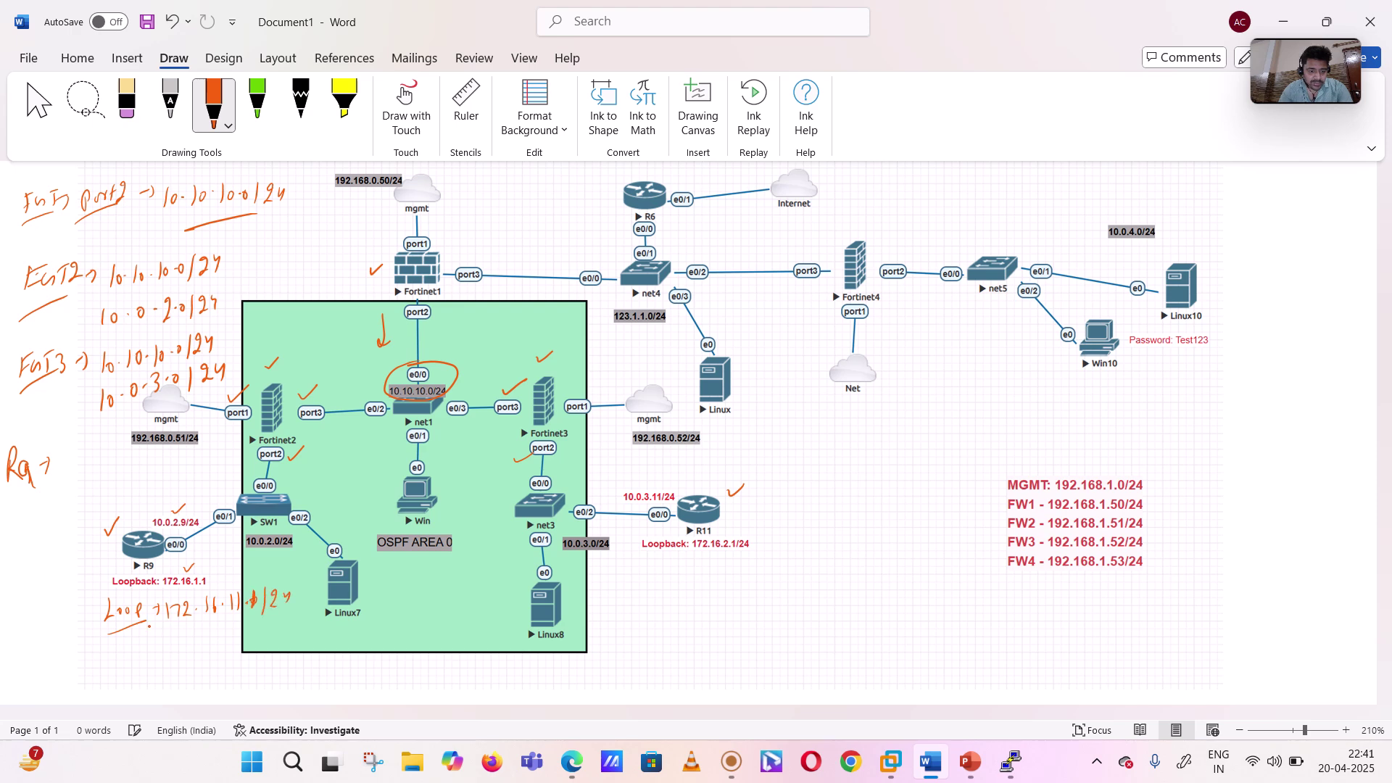
left_click_drag(143, 629, 152, 642)
left_click(148, 642)
- Write R9's network 10.0.2.0/24 and link the note to its loopback
mouse_move(62, 452)
left_mouse_down()
mouse_move(59, 473)
mouse_move(109, 461)
mouse_move(108, 475)
mouse_move(127, 462)
mouse_move(133, 475)
left_mouse_up()
left_click_drag(139, 459, 147, 473)
left_click_drag(149, 457, 151, 473)
mouse_move(59, 485)
left_mouse_down()
mouse_move(76, 564)
mouse_move(102, 584)
left_mouse_up()
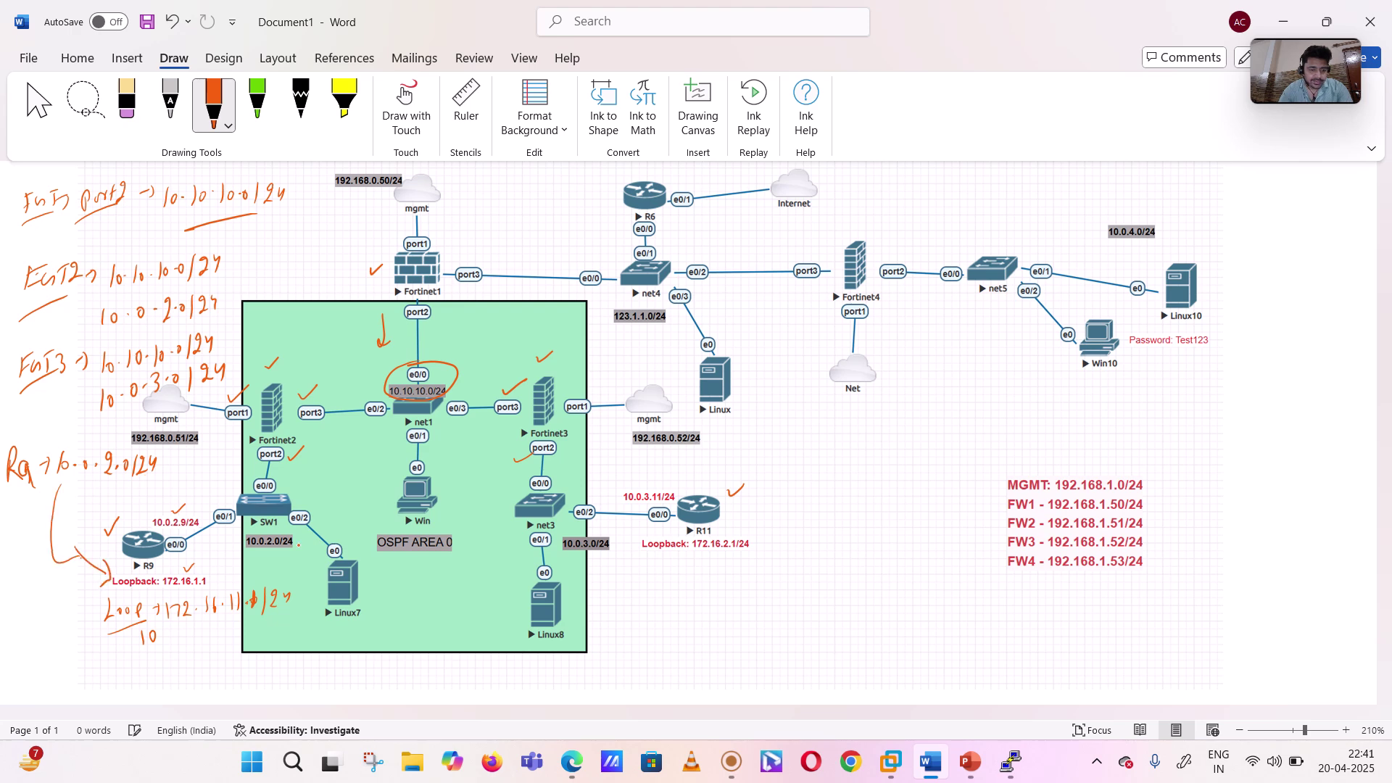
- Mark R11's 10.0.3.11/24 address, underline its loopback, and note the loopback 172.16.2.1/24
left_click_drag(621, 484, 611, 503)
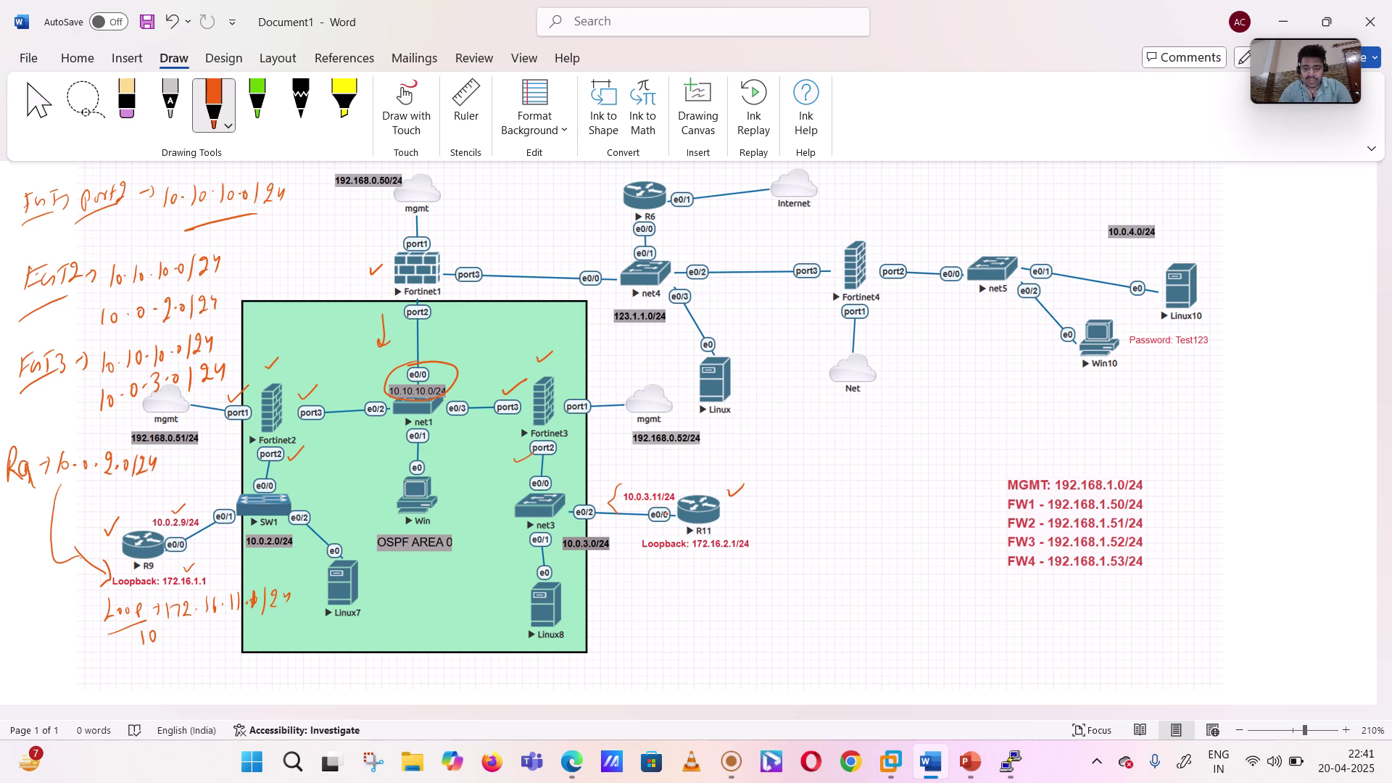
left_click_drag(693, 554, 744, 553)
mouse_move(614, 563)
left_mouse_down()
mouse_move(615, 591)
mouse_move(659, 577)
mouse_move(667, 591)
left_mouse_up()
mouse_move(673, 576)
left_mouse_down()
mouse_move(678, 592)
mouse_move(703, 591)
left_mouse_up()
mouse_move(712, 575)
left_mouse_down()
mouse_move(709, 592)
mouse_move(747, 597)
left_mouse_up()
left_click(739, 594)
mouse_move(762, 576)
left_mouse_down()
mouse_move(749, 603)
mouse_move(787, 596)
left_mouse_up()
left_click_drag(784, 587, 784, 604)
- Write a summary line reading 172.16.0.0 below the R11 loopback note
left_click_drag(615, 612, 616, 629)
mouse_move(622, 615)
left_mouse_down()
mouse_move(639, 613)
mouse_move(631, 630)
left_mouse_up()
mouse_move(638, 616)
left_mouse_down()
mouse_move(635, 629)
mouse_move(696, 623)
mouse_move(710, 643)
left_mouse_up()
left_click(655, 627)
left_click(673, 629)
left_click(686, 629)
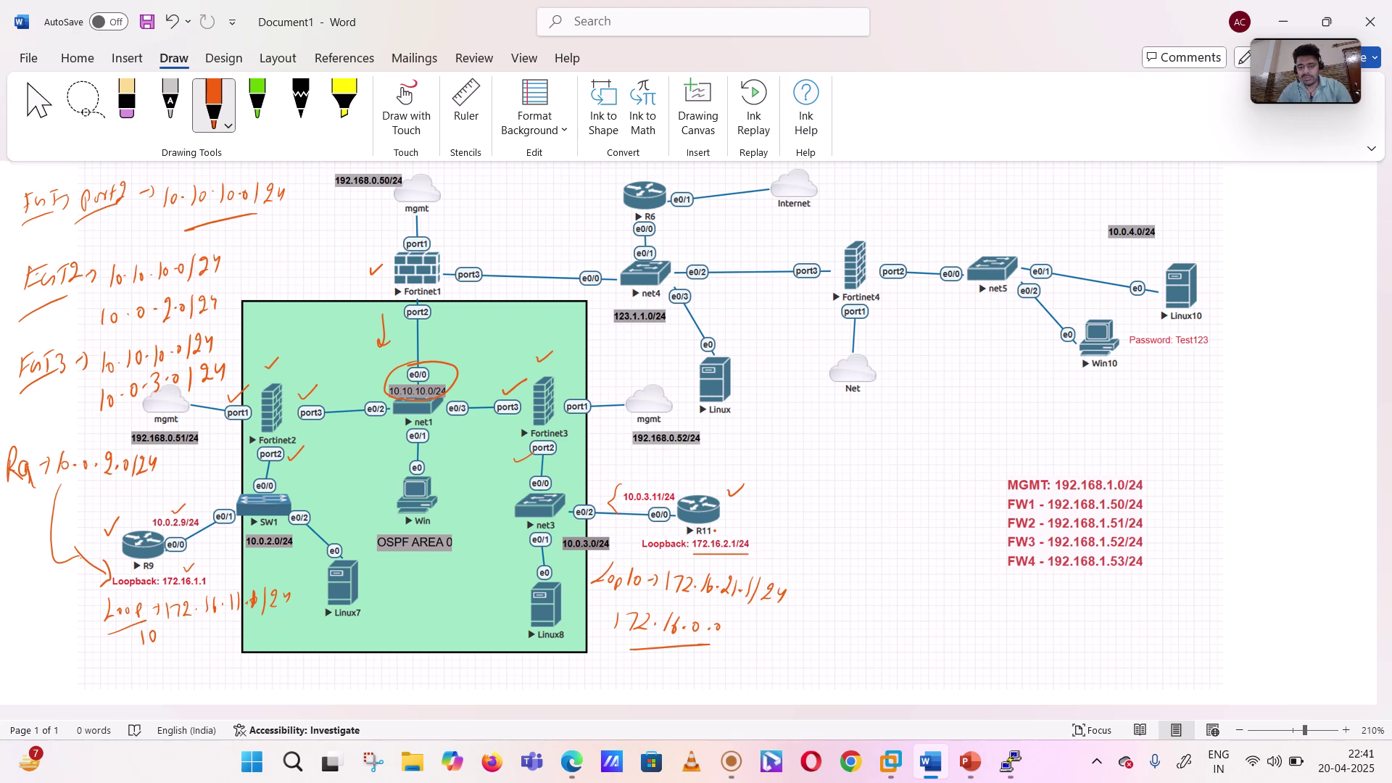
- Write 'Static Route → From' below the OSPF box
mouse_move(363, 674)
left_mouse_down()
mouse_move(351, 693)
mouse_move(408, 679)
mouse_move(434, 692)
left_mouse_up()
mouse_move(434, 663)
left_mouse_down()
mouse_move(444, 688)
mouse_move(460, 687)
left_mouse_up()
left_click_drag(457, 680, 469, 688)
left_click(487, 683)
left_click_drag(473, 681, 499, 677)
left_click_drag(495, 671, 519, 693)
left_click_drag(523, 676, 544, 680)
left_click_drag(551, 680, 604, 694)
- Complete the static route note with '(R9 → FGT3)'
left_click_drag(604, 671, 616, 689)
left_click_drag(626, 683, 663, 679)
left_click_drag(654, 672, 667, 692)
left_click_drag(672, 669, 701, 687)
mouse_move(693, 672)
left_mouse_down()
mouse_move(711, 668)
mouse_move(708, 688)
left_mouse_up()
left_click(724, 686)
mouse_move(732, 657)
left_mouse_down()
mouse_move(728, 691)
mouse_move(742, 691)
left_mouse_up()
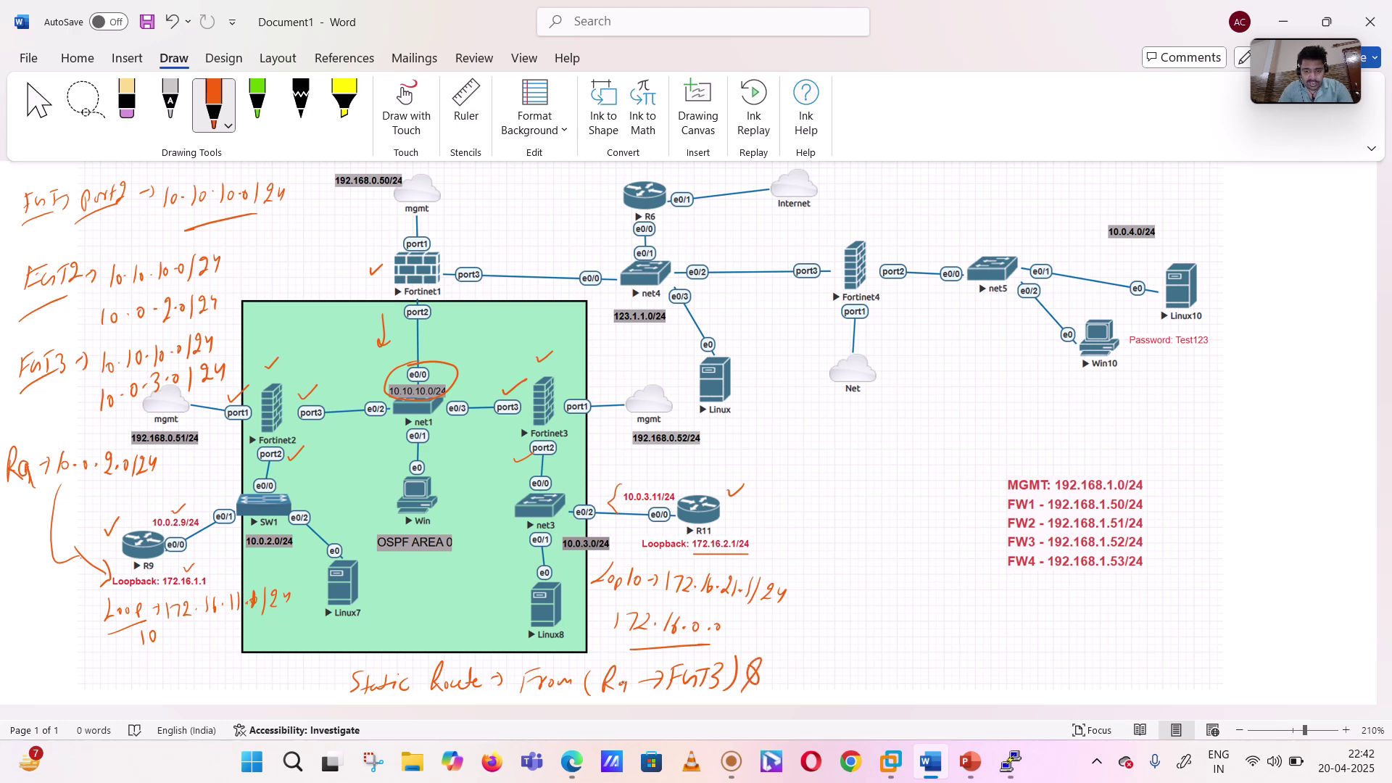
- Add a second route entry '(R9 → FGT2)' to the static route note
left_click_drag(630, 684, 632, 698)
mouse_move(784, 661)
left_mouse_down()
mouse_move(780, 686)
mouse_move(824, 675)
left_mouse_up()
left_click_drag(818, 666, 832, 683)
mouse_move(844, 657)
left_mouse_down()
mouse_move(858, 654)
mouse_move(858, 675)
mouse_move(882, 659)
left_mouse_up()
mouse_move(875, 660)
left_mouse_down()
mouse_move(873, 678)
mouse_move(904, 685)
left_mouse_up()
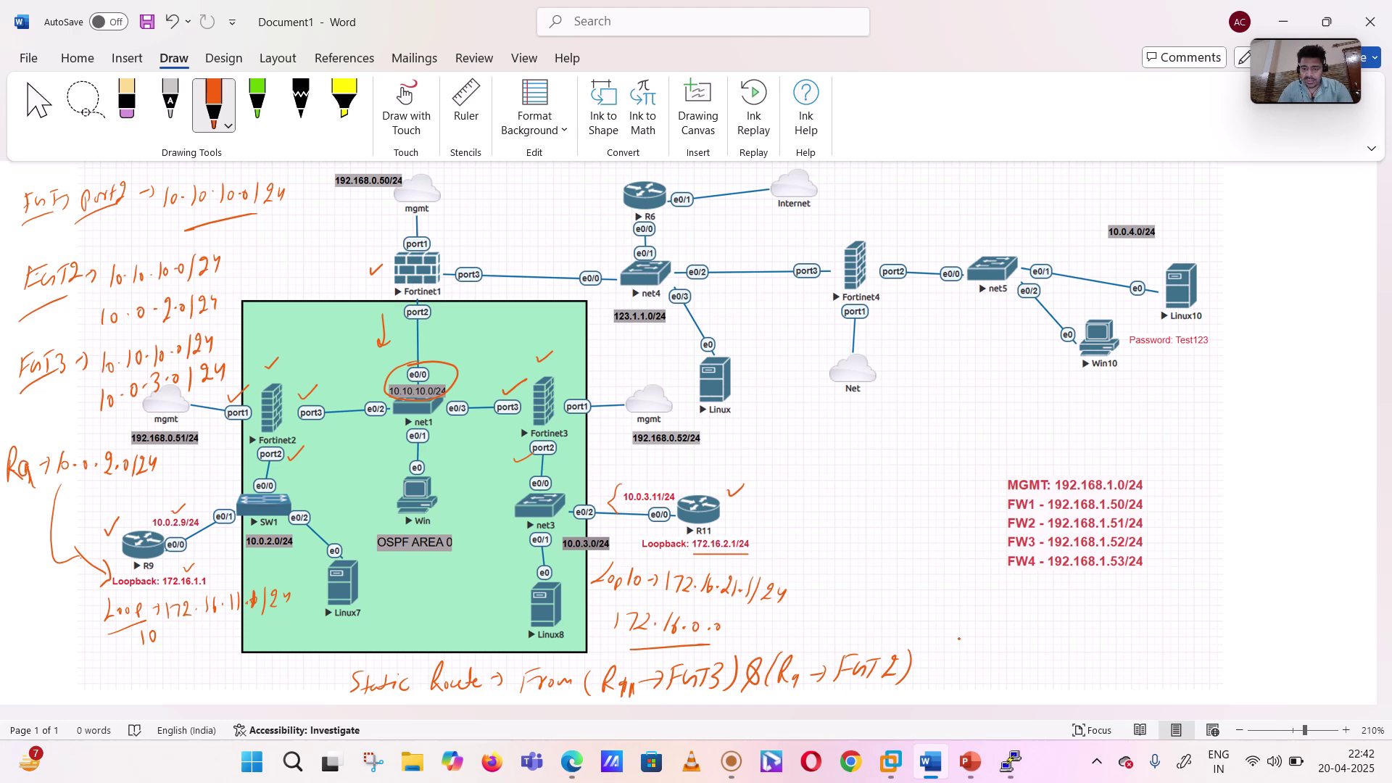
- Ink 'Policy → FGT 1, 2 & 3 (inside → outside)' beside the diagram, then switch back to EVE
mouse_move(978, 589)
left_mouse_down()
mouse_move(992, 609)
mouse_move(1035, 609)
mouse_move(1018, 634)
left_mouse_up()
left_click_drag(969, 631, 1058, 618)
mouse_move(1061, 610)
left_mouse_down()
mouse_move(1064, 624)
mouse_move(1094, 588)
left_mouse_up()
left_click_drag(1104, 593, 1180, 606)
mouse_move(1205, 578)
left_mouse_down()
mouse_move(1189, 603)
mouse_move(1218, 602)
left_mouse_up()
mouse_move(1070, 637)
left_mouse_down()
mouse_move(1059, 666)
mouse_move(1152, 635)
mouse_move(1157, 655)
mouse_move(1189, 645)
left_mouse_up()
mouse_move(1182, 637)
left_mouse_down()
mouse_move(1183, 653)
mouse_move(1215, 644)
left_mouse_up()
mouse_move(1220, 638)
left_mouse_down()
mouse_move(1228, 653)
mouse_move(1305, 653)
left_mouse_up()
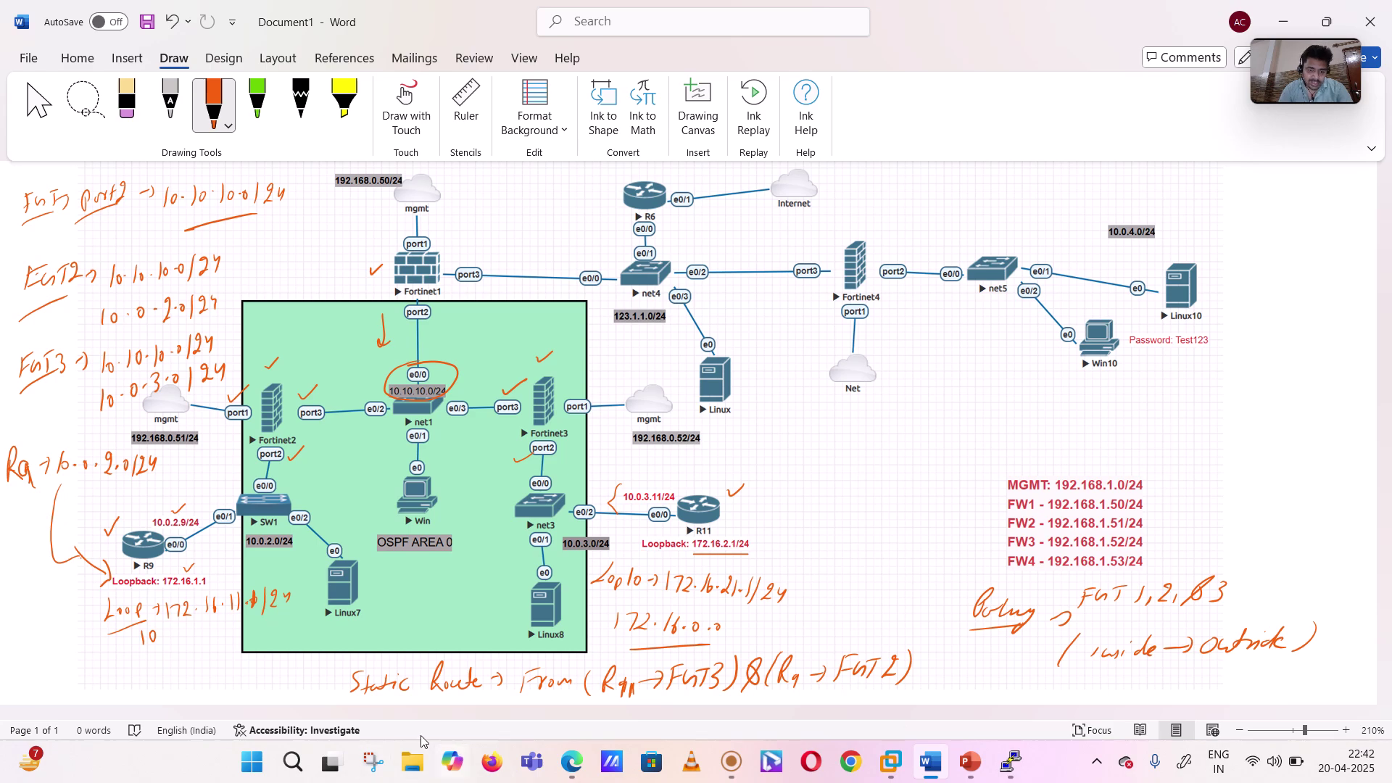
left_click(572, 761)
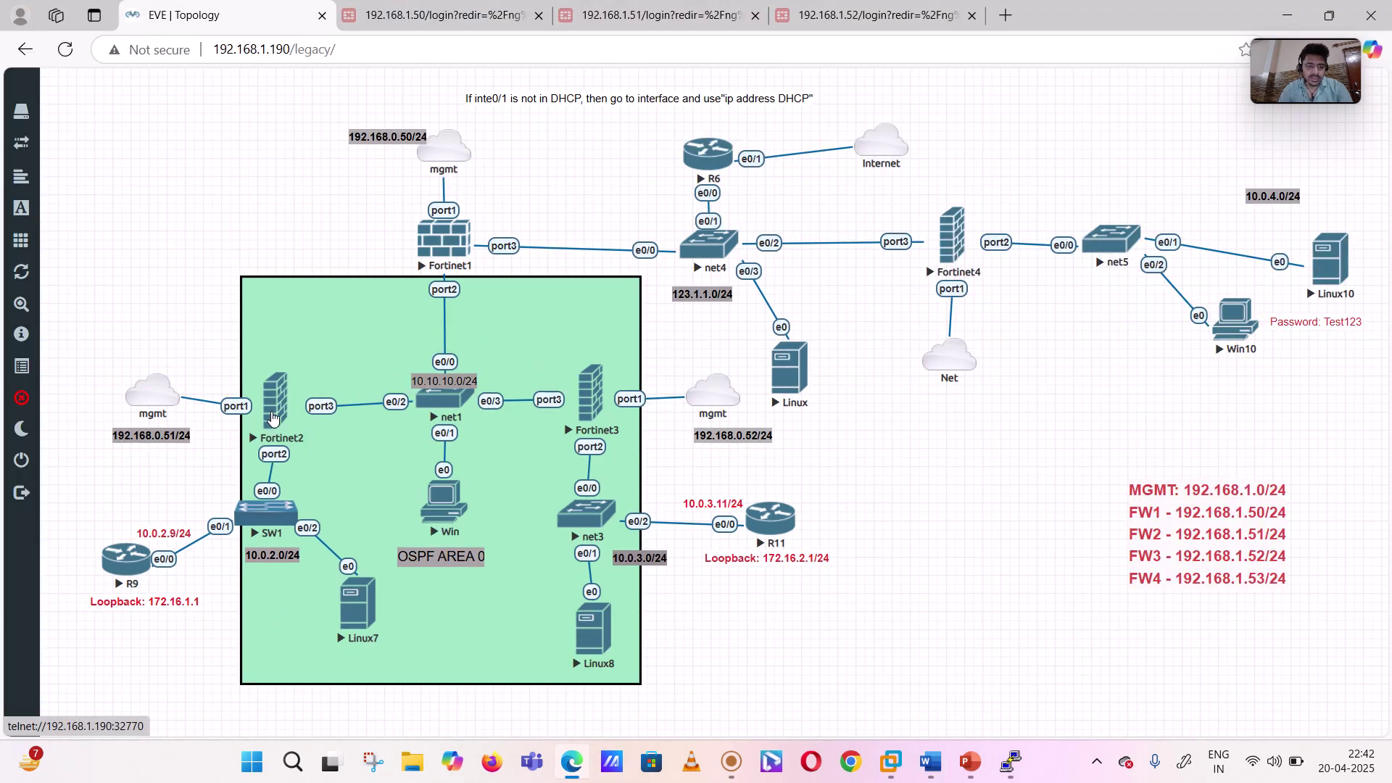
- Cancel Fortinet2's external console prompt and clear a marquee selection of topology nodes
left_click(272, 418)
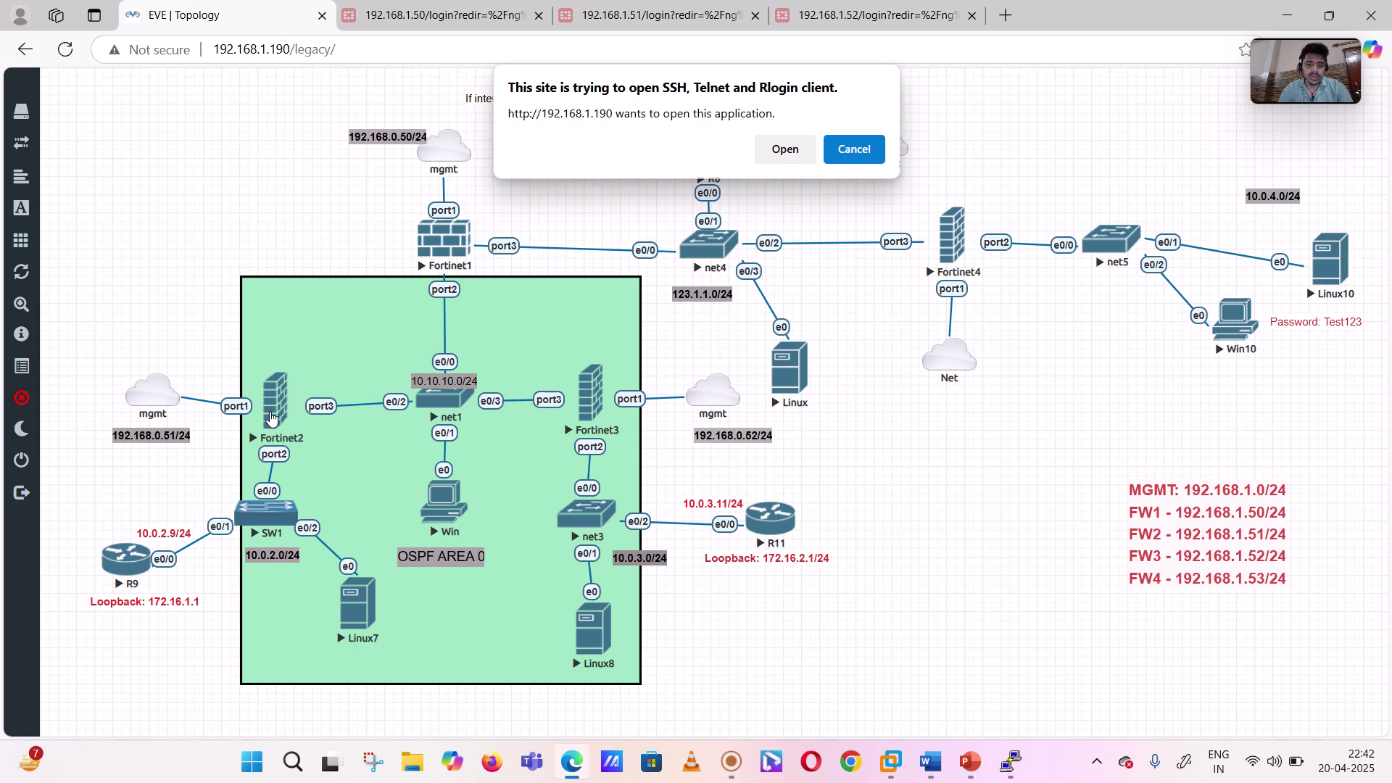
left_click(853, 149)
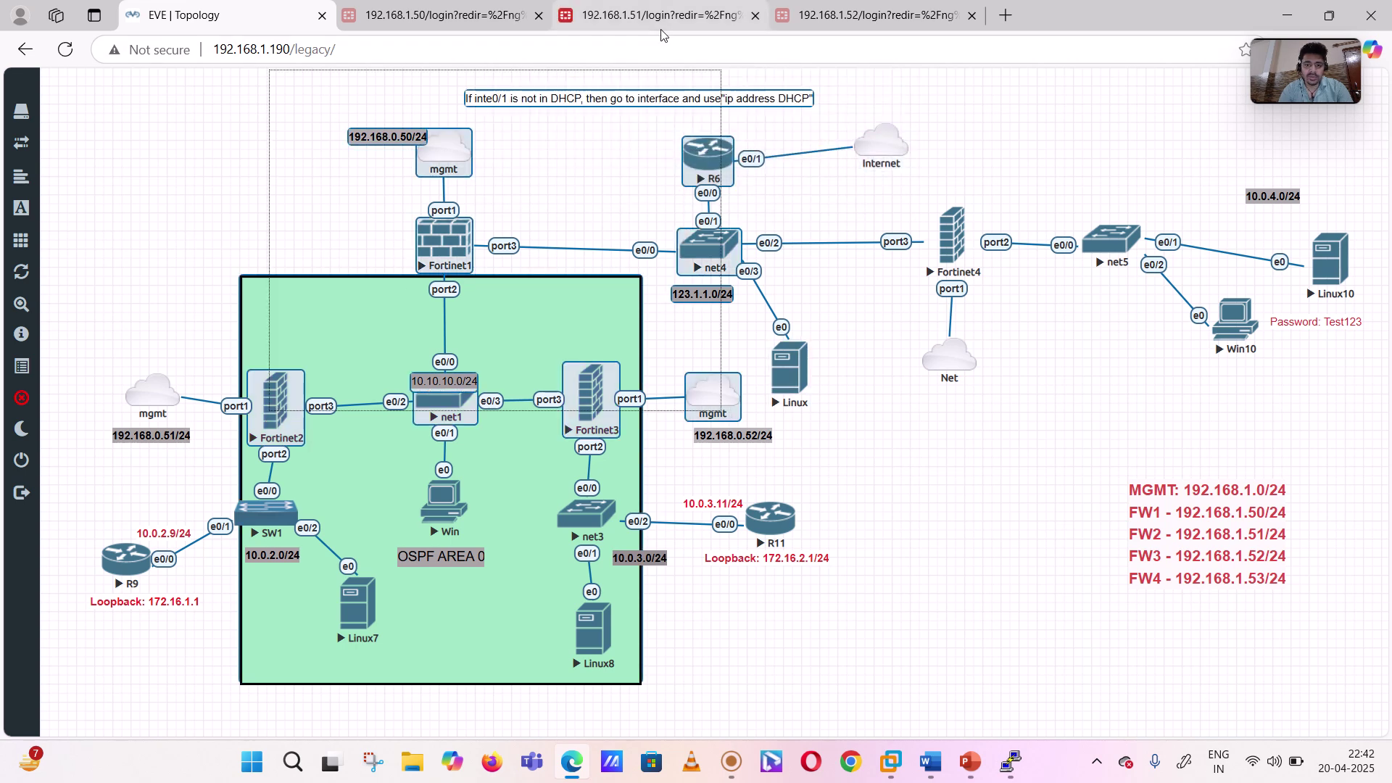
left_click_drag(761, 53, 1135, 222)
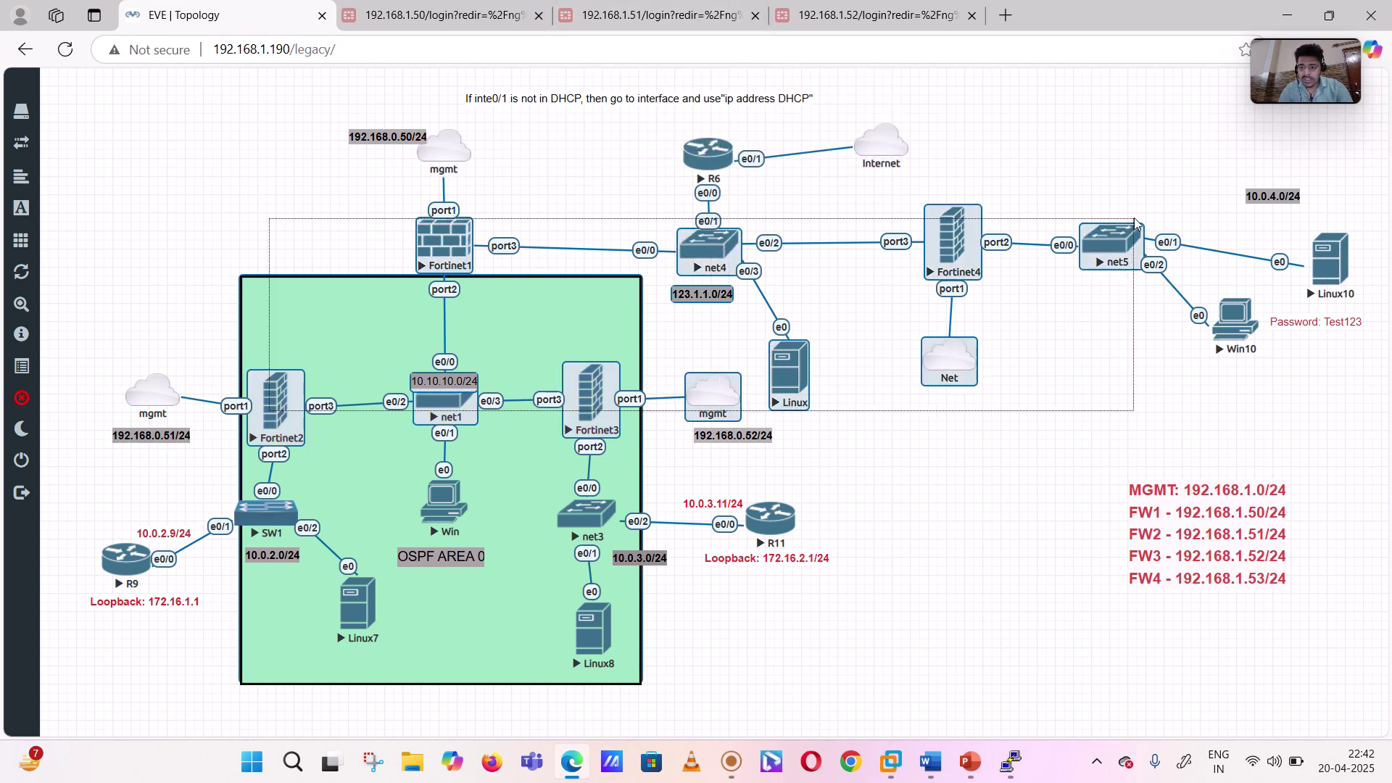
left_click(1116, 199)
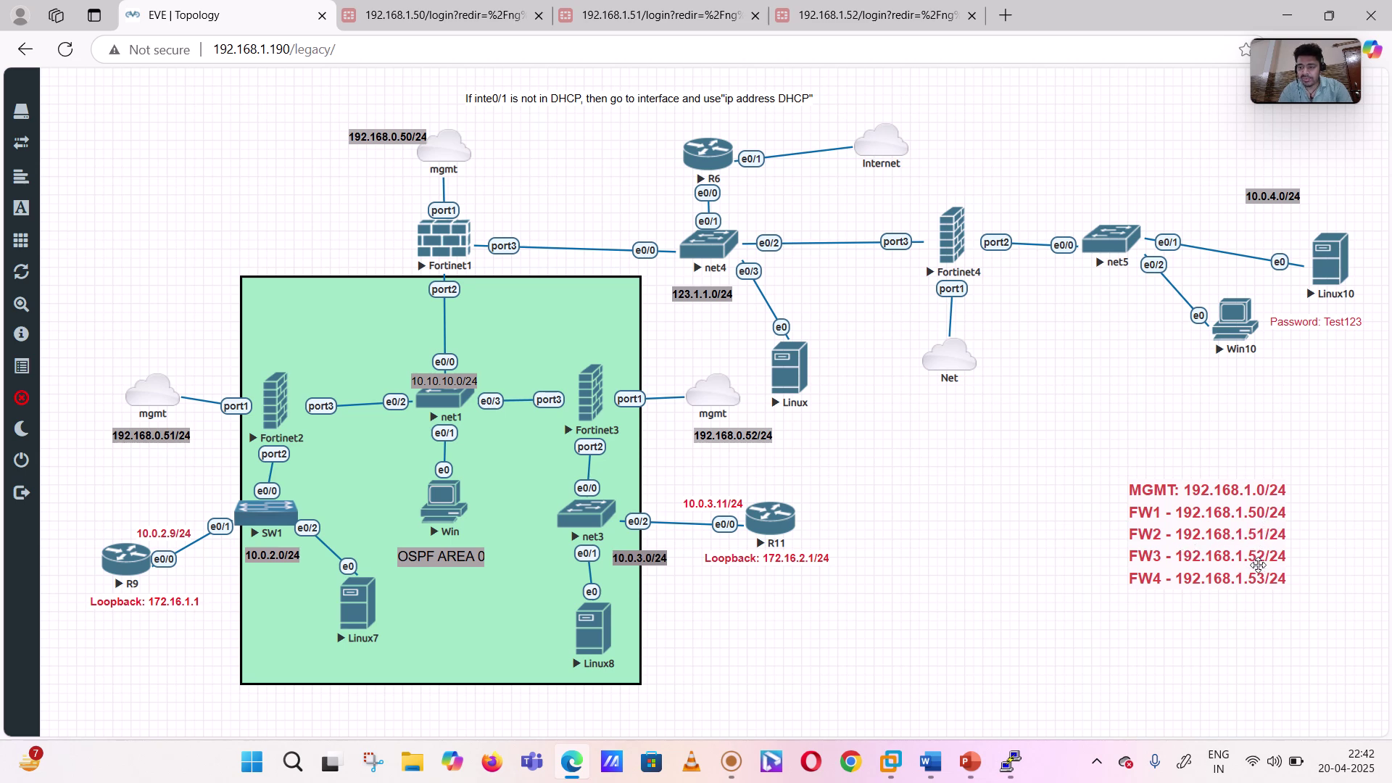
- Sign in to FGT2 as admin and dismiss the FortiOS 7.0.0 release overview
left_click(656, 14)
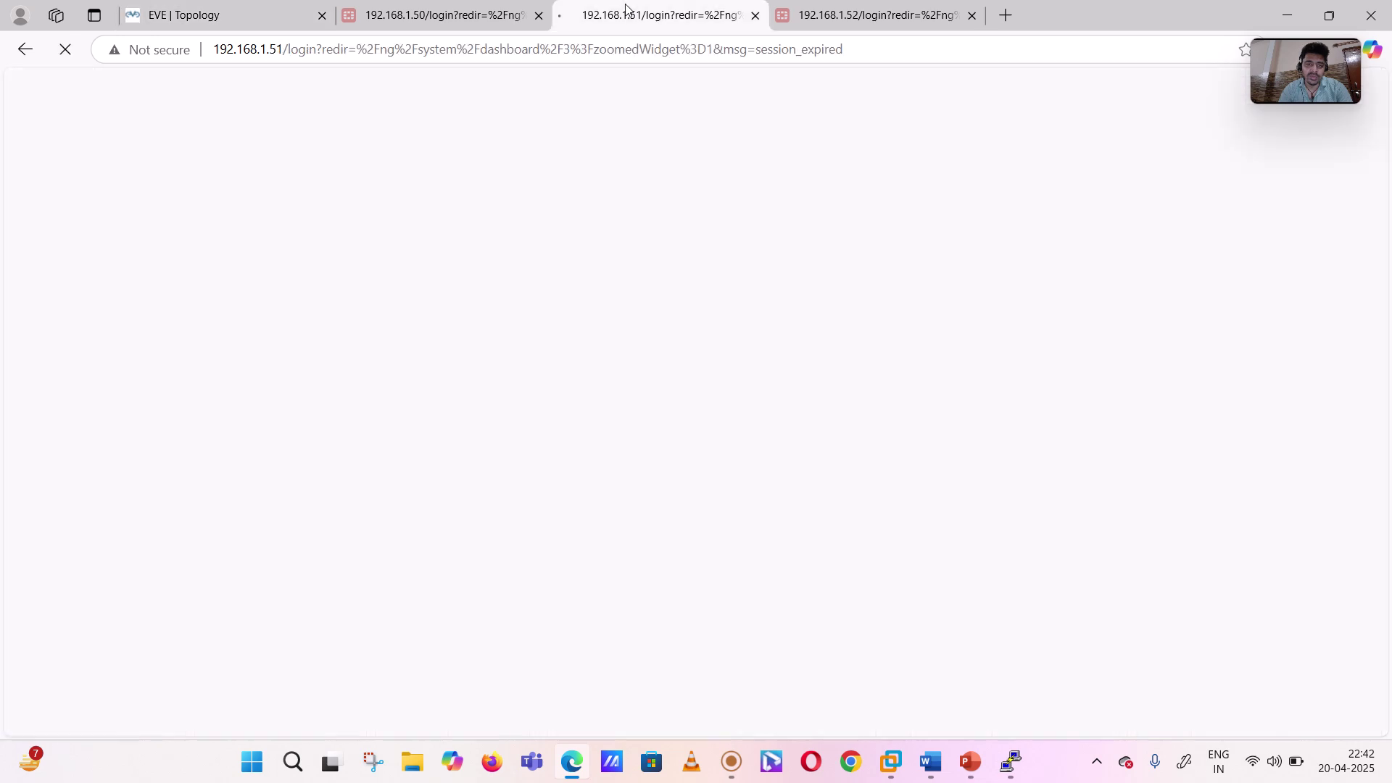
type("a")
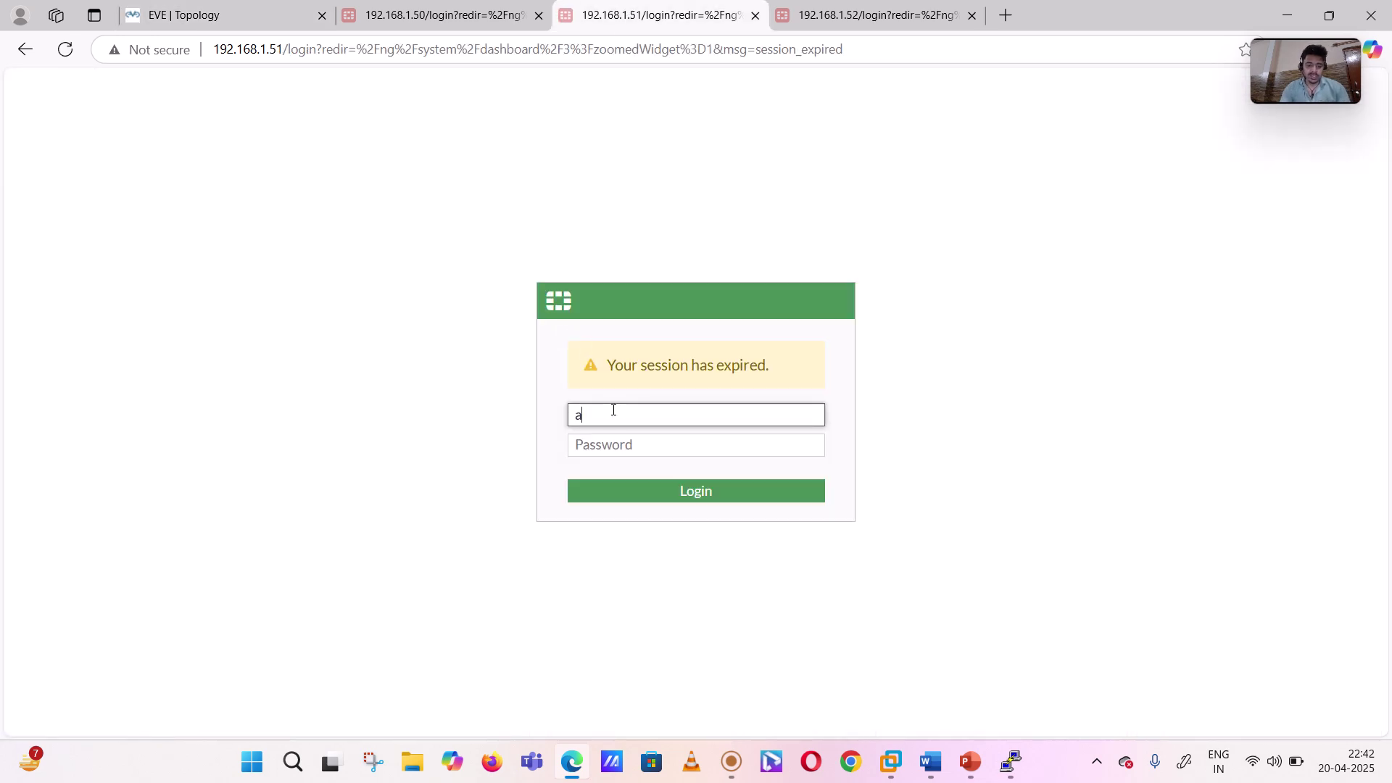
type("dmin")
key("Tab")
type("admin")
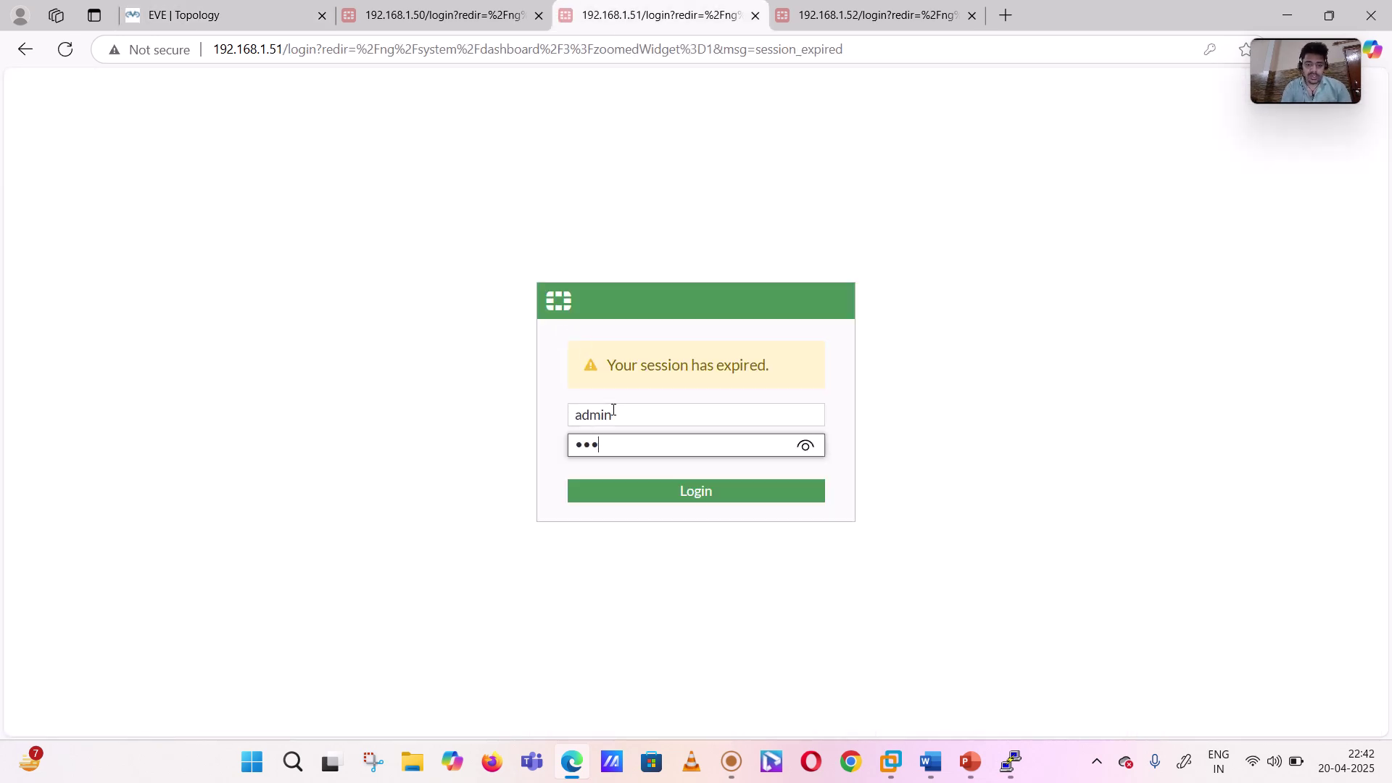
key("Return")
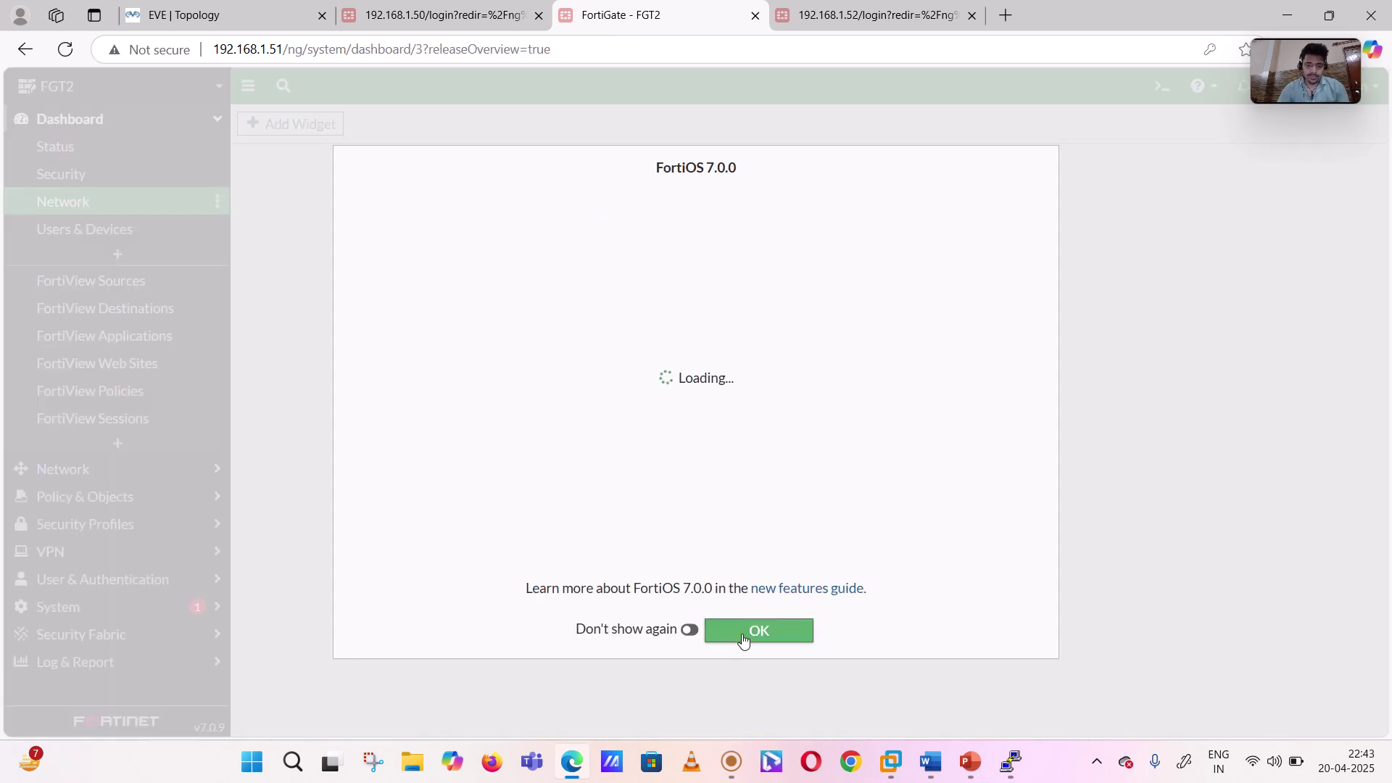
left_click(748, 633)
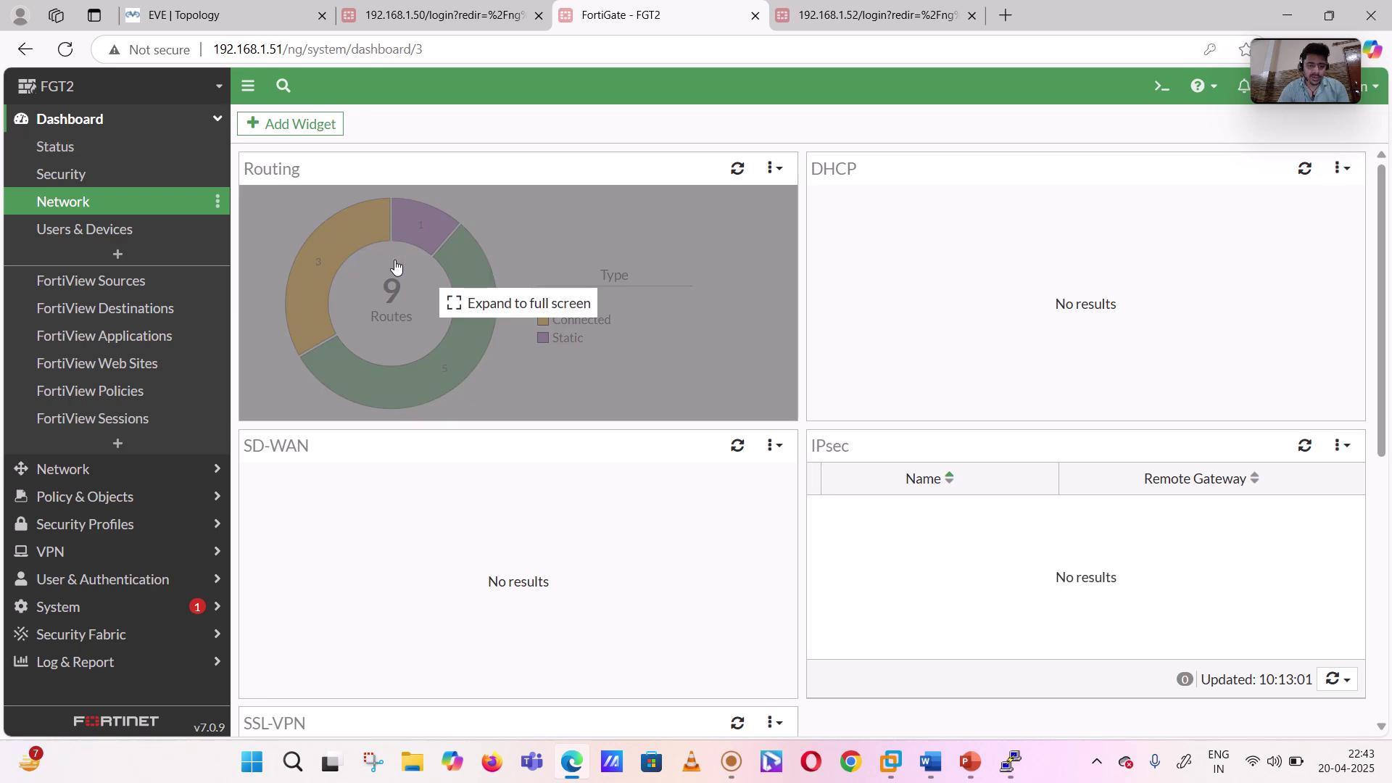
- Review the expanded Routing widget, then go to Network > OSPF
left_click(397, 266)
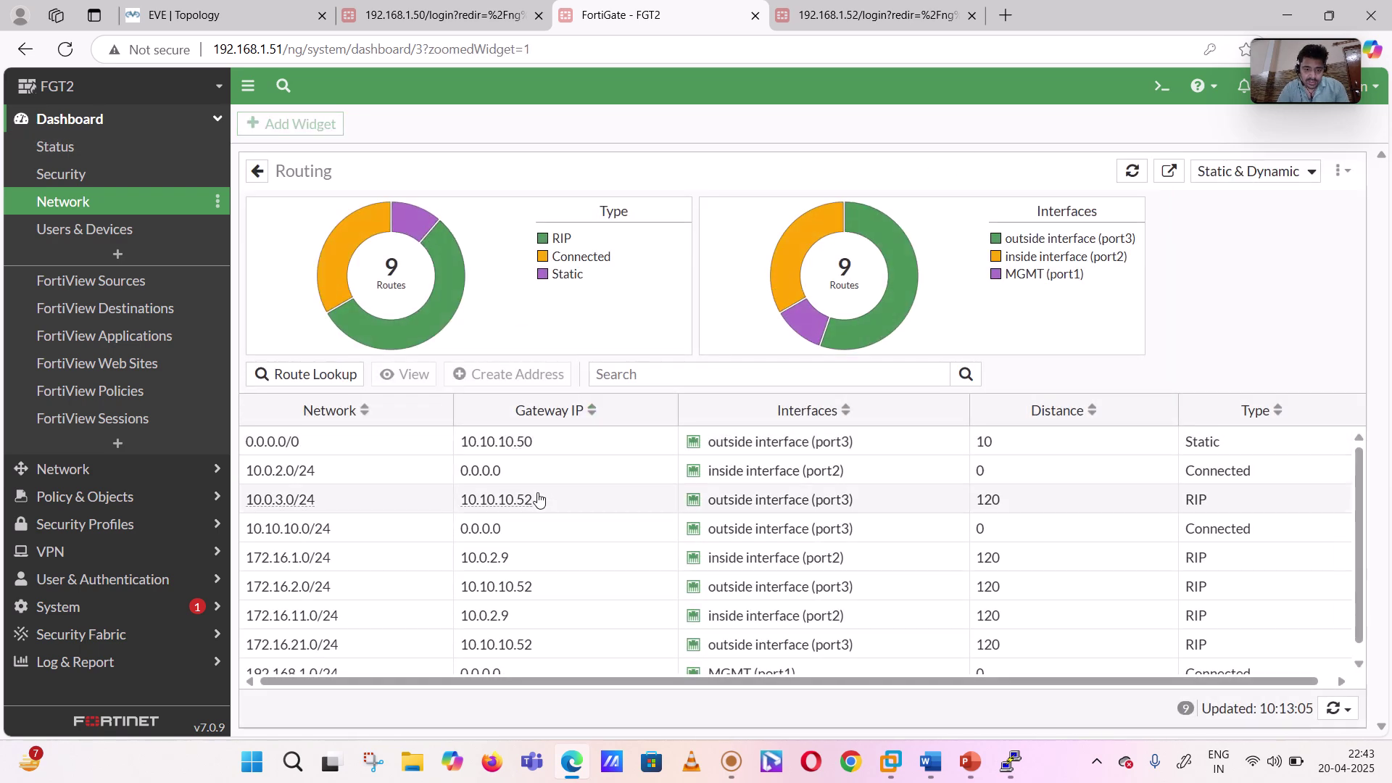
scroll(538, 499, "down", 1)
scroll(538, 499, "up", 1)
left_click(73, 124)
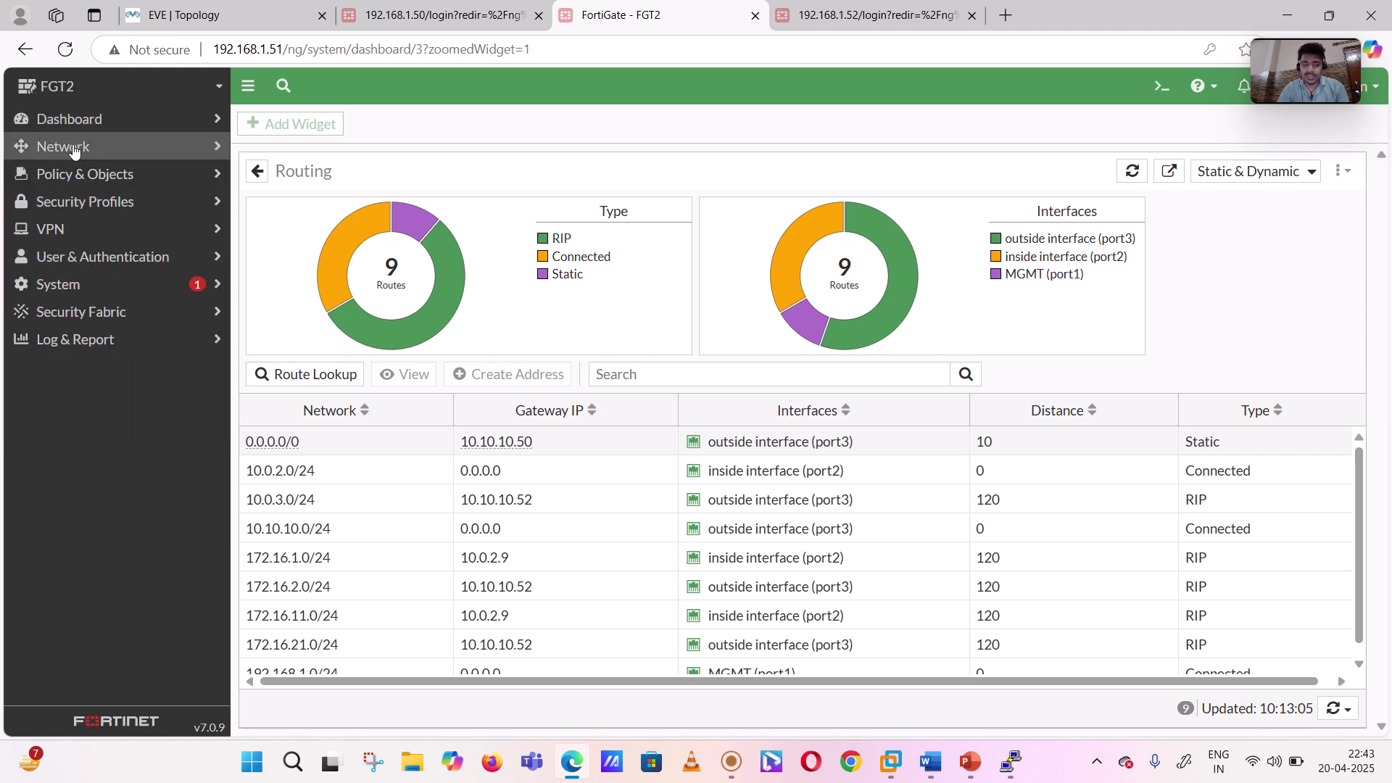
left_click(73, 149)
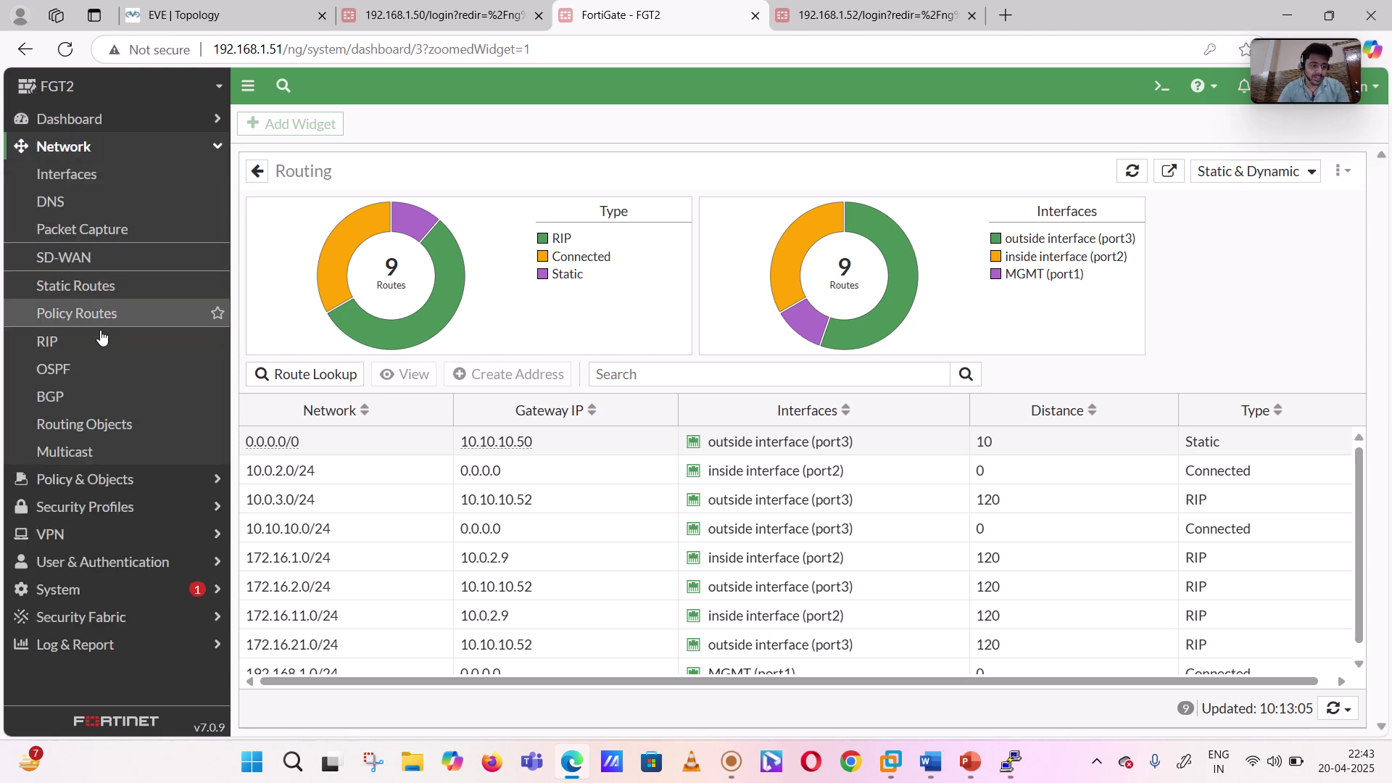
left_click(93, 362)
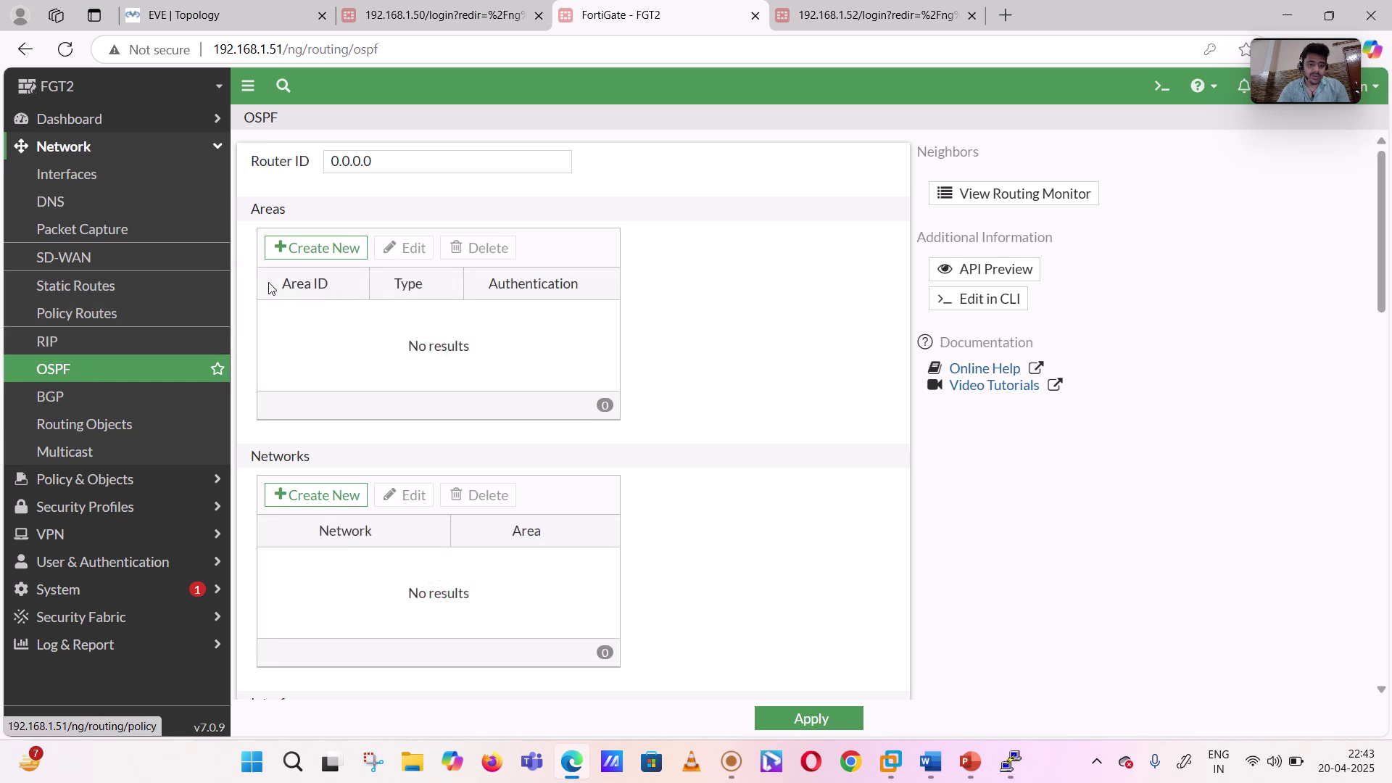
- Set FGT2's OSPF router ID to 2.2.2.2 and add Regular backbone area 0.0.0.0
left_click_drag(385, 157, 312, 169)
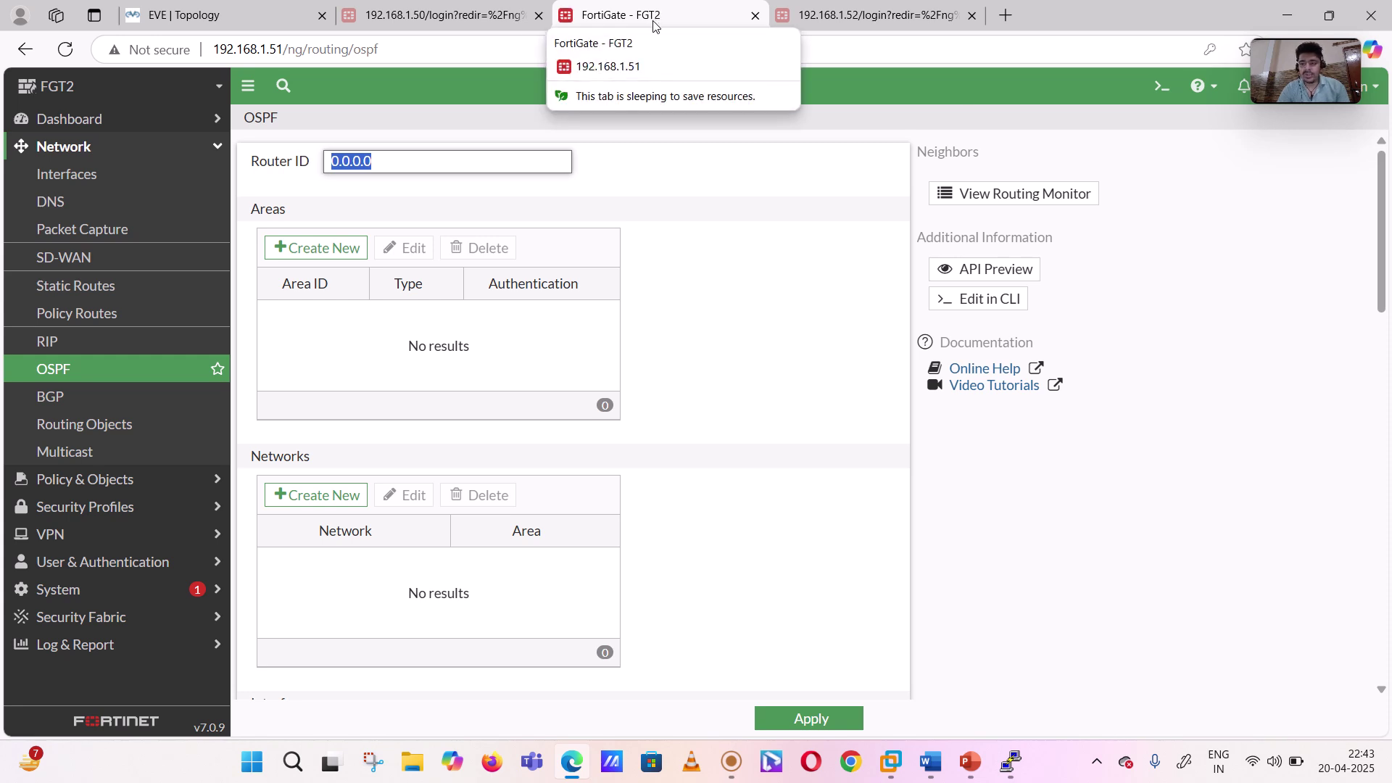
type("2.2.2.2")
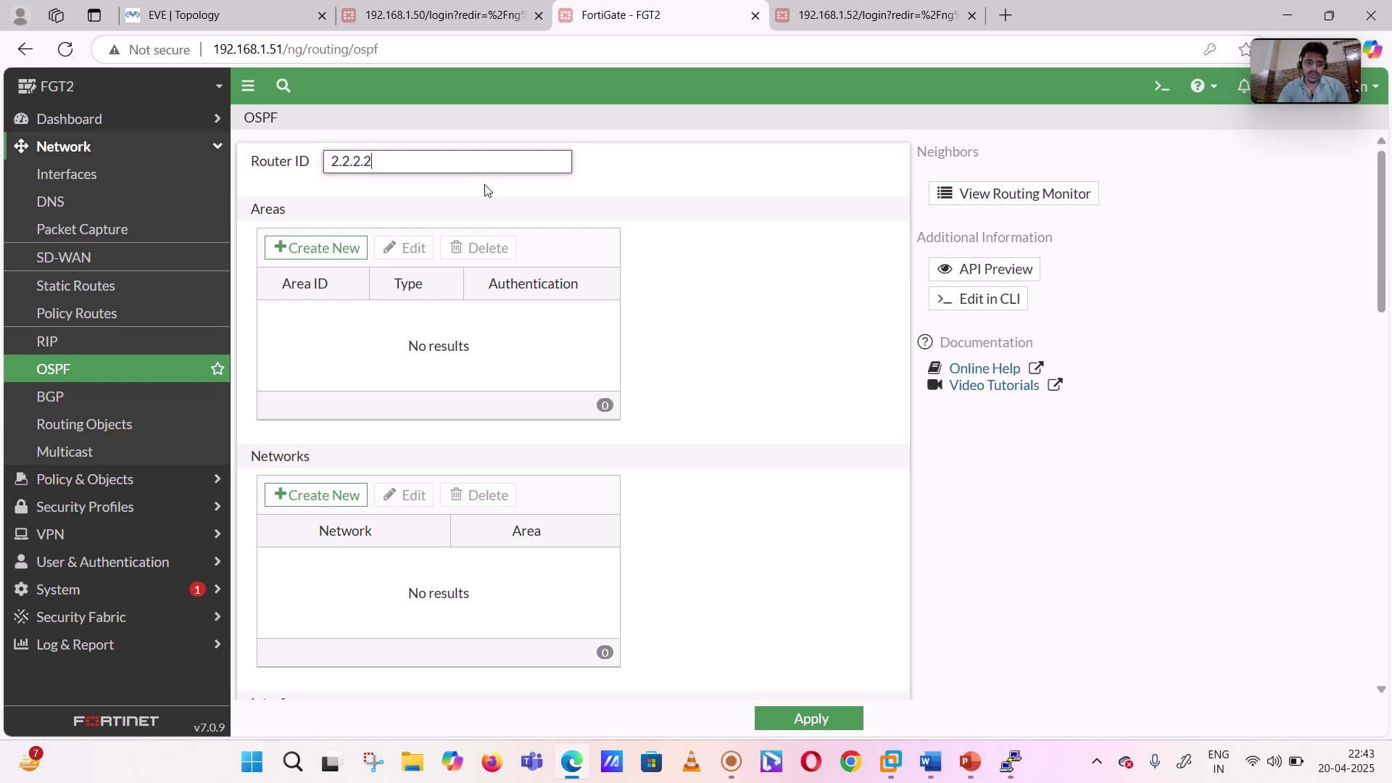
left_click(323, 258)
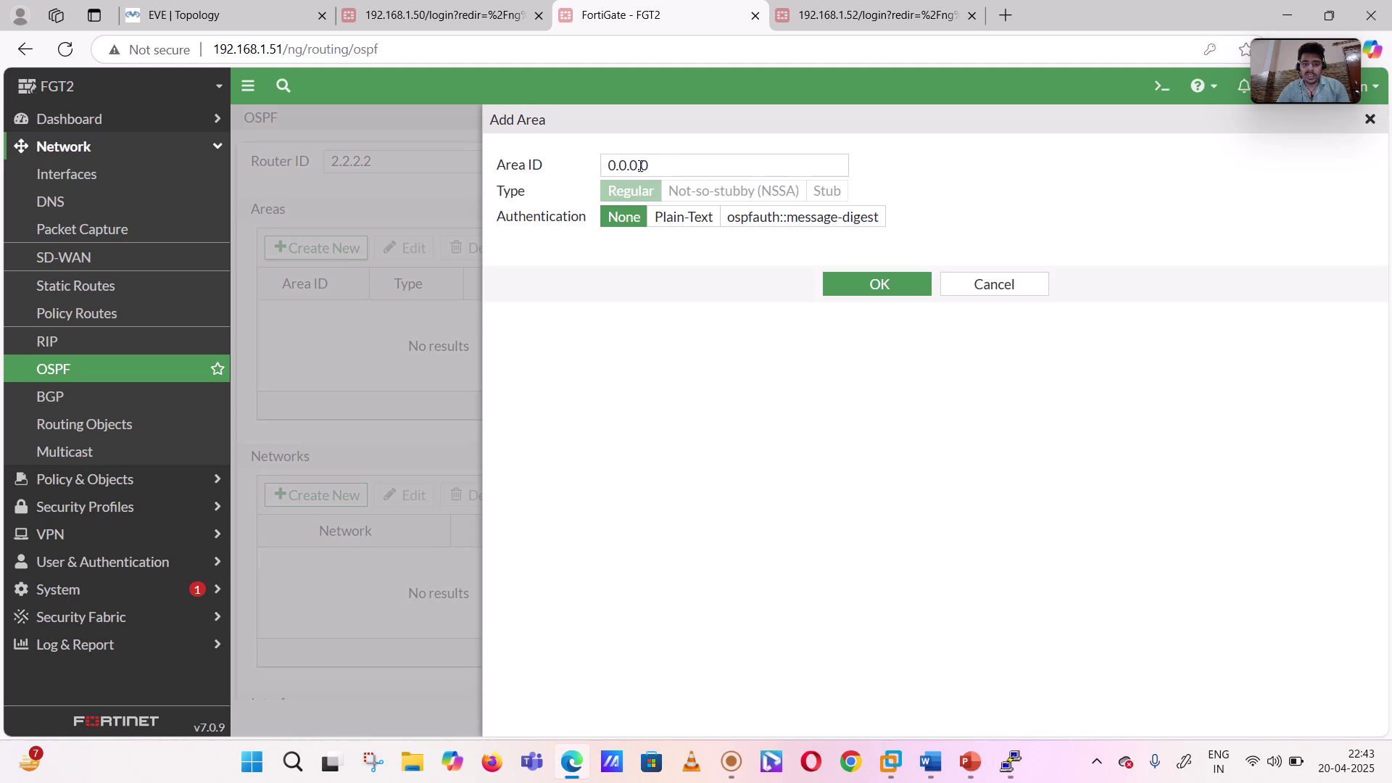
left_click(894, 293)
left_click(880, 288)
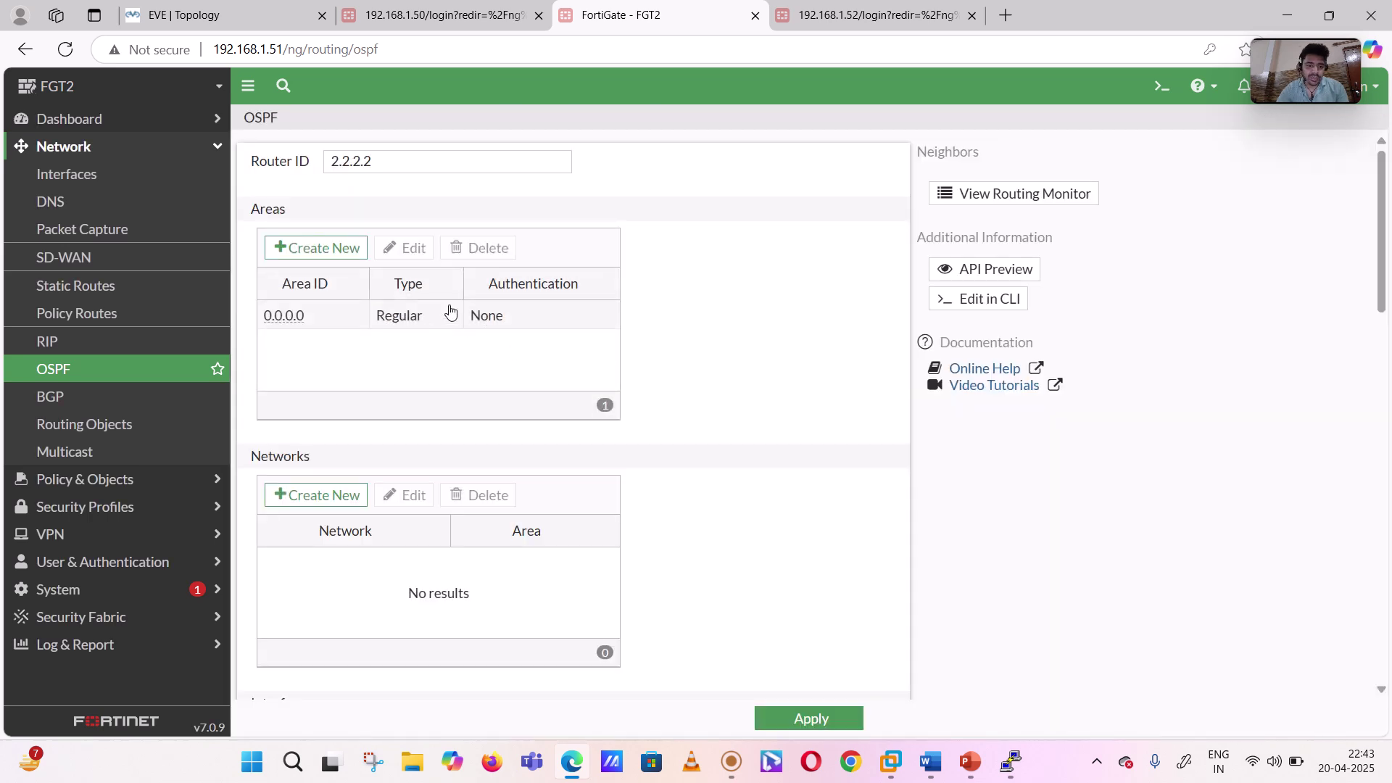
- Add OSPF network 10.10.10.0/24 in area 0.0.0.0 on FGT2, checking the Word diagram first
left_click(332, 497)
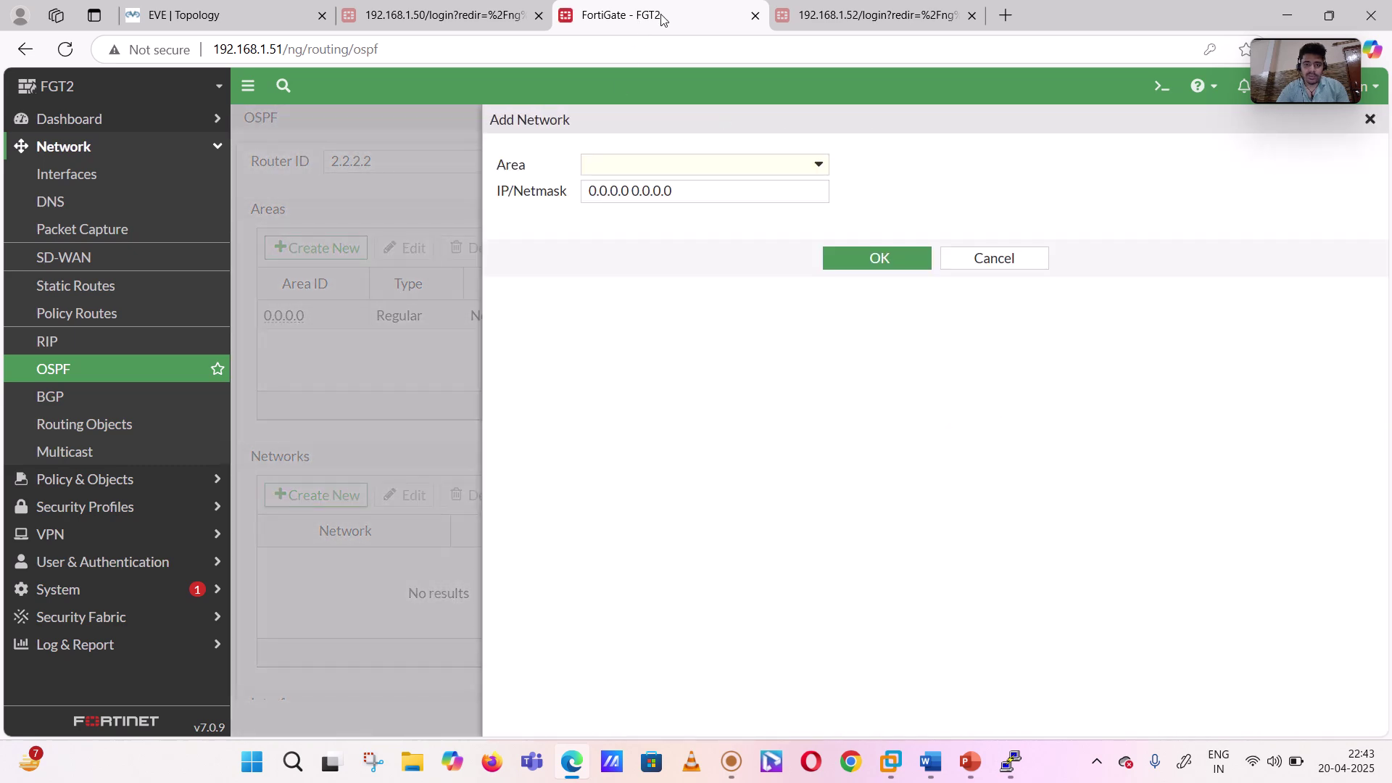
left_click(931, 763)
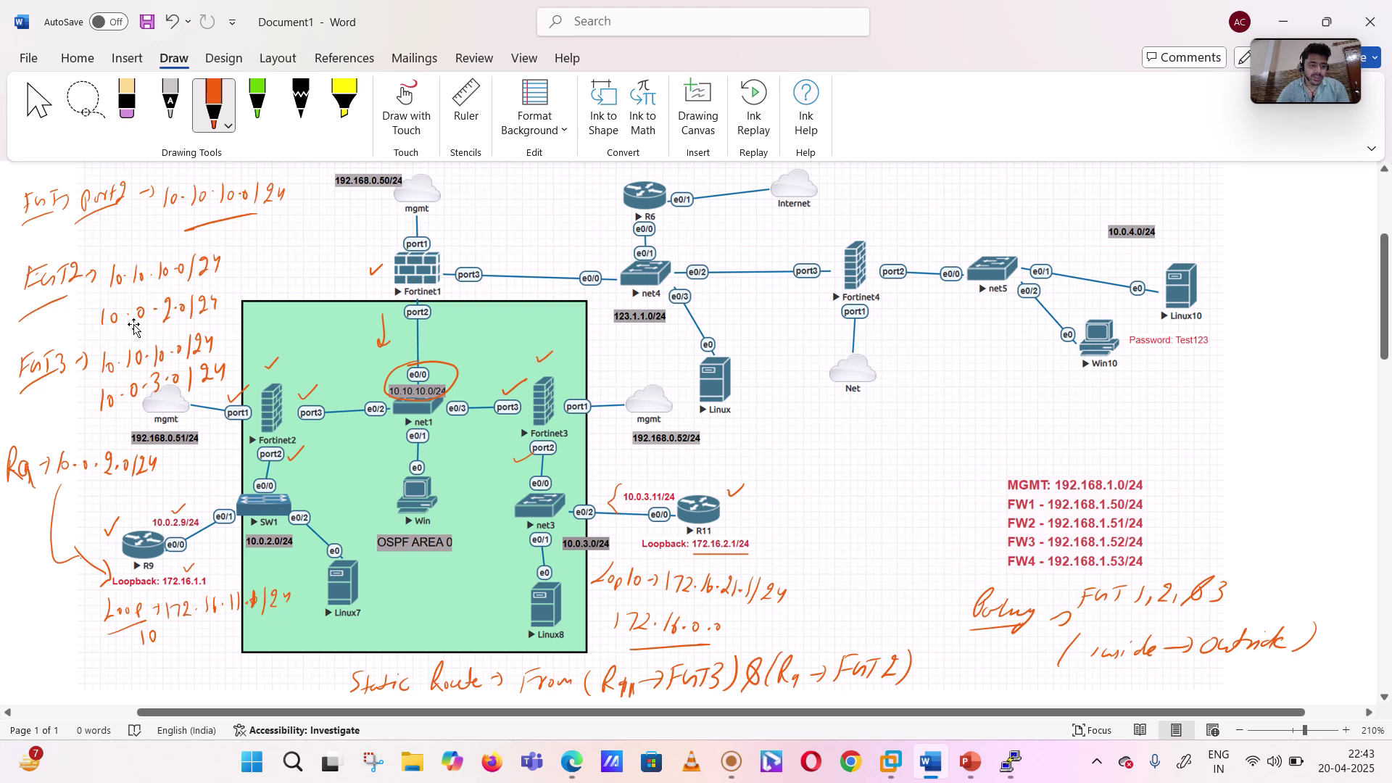
left_click(572, 761)
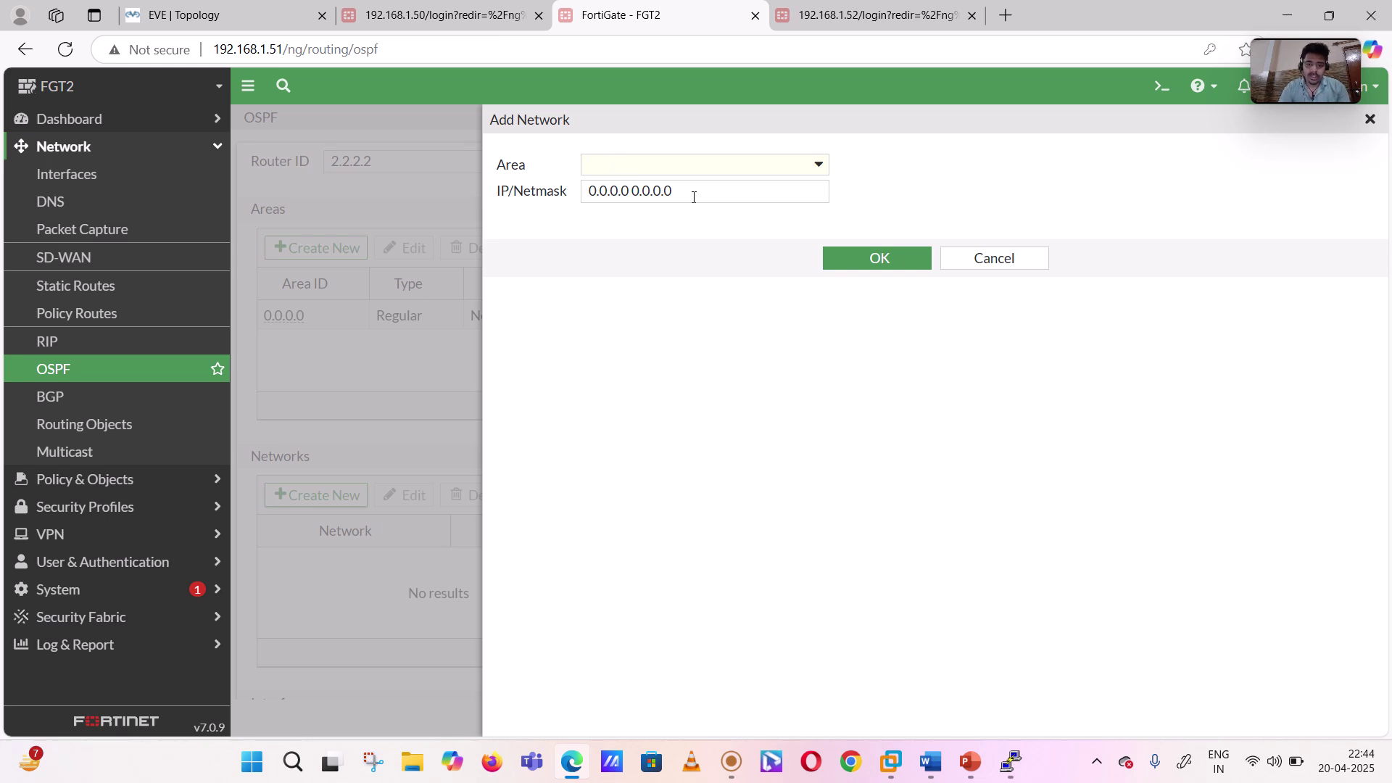
left_click(734, 167)
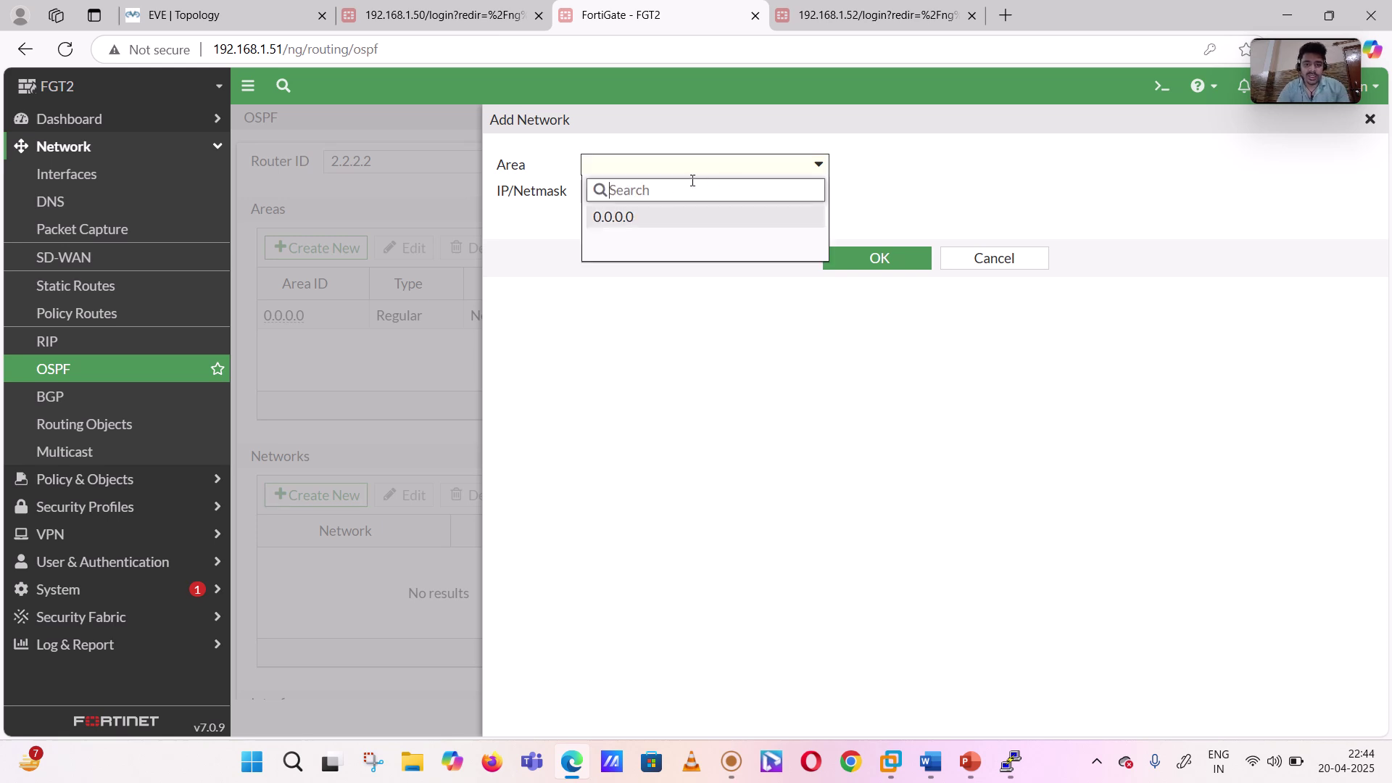
left_click(639, 216)
left_click_drag(682, 190, 534, 198)
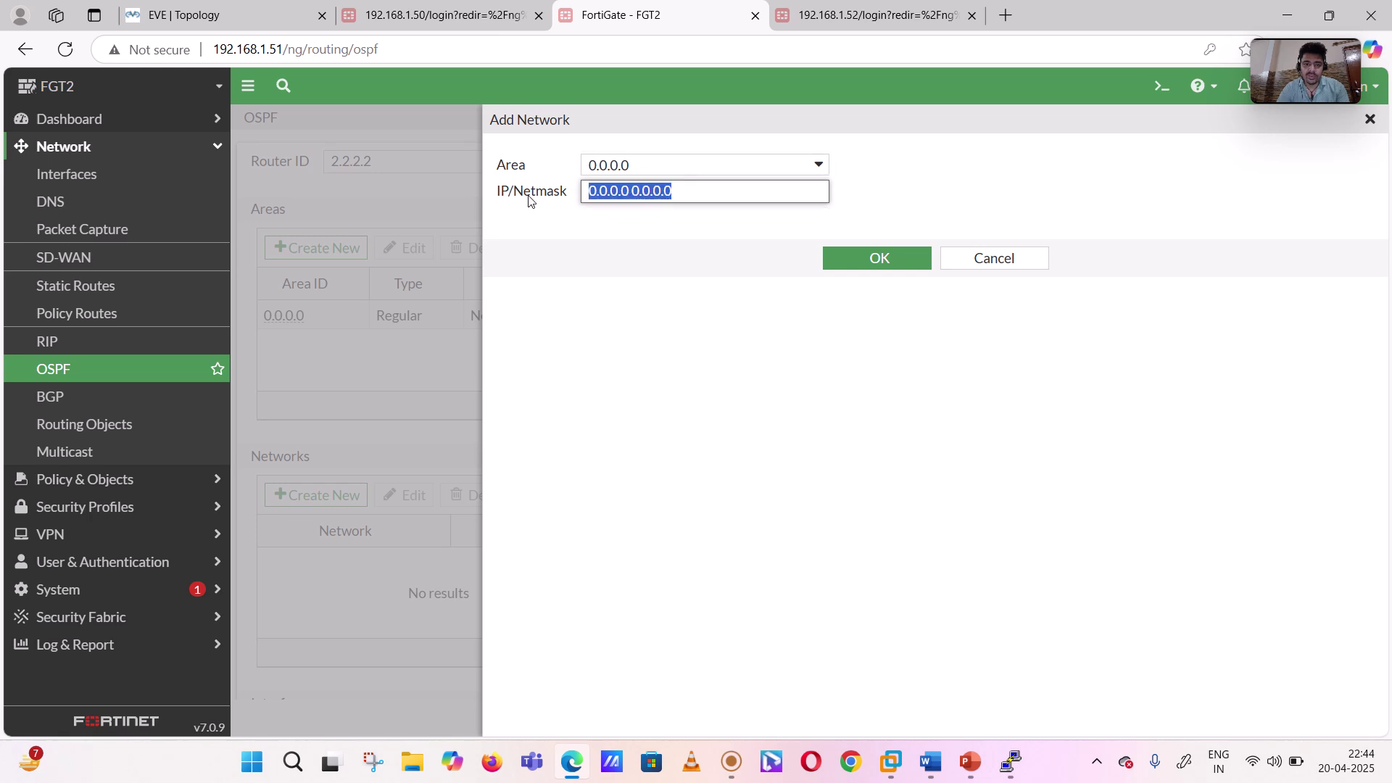
type("10.1")
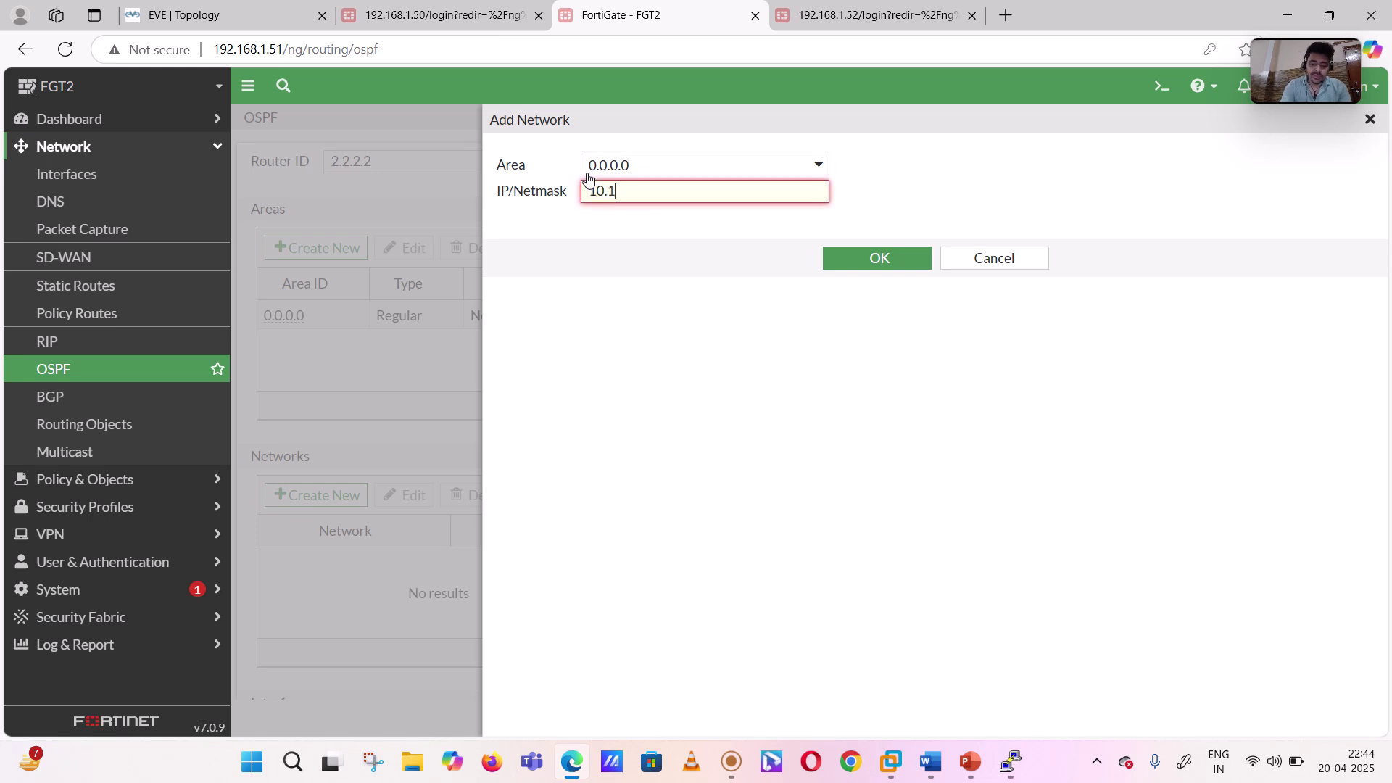
type("0.10.10")
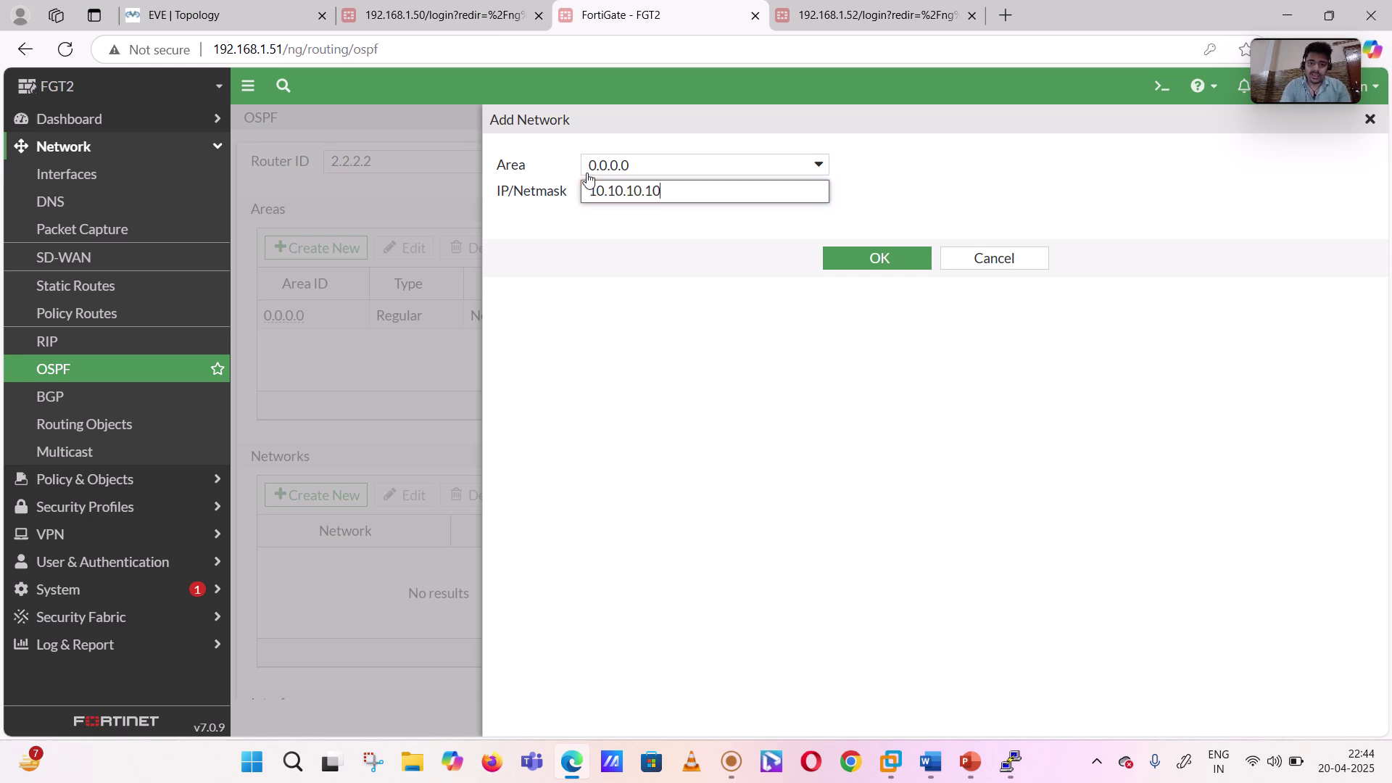
type("/2")
key("BackSpace")
key("BackSpace")
key("BackSpace")
key("BackSpace")
type("0/24")
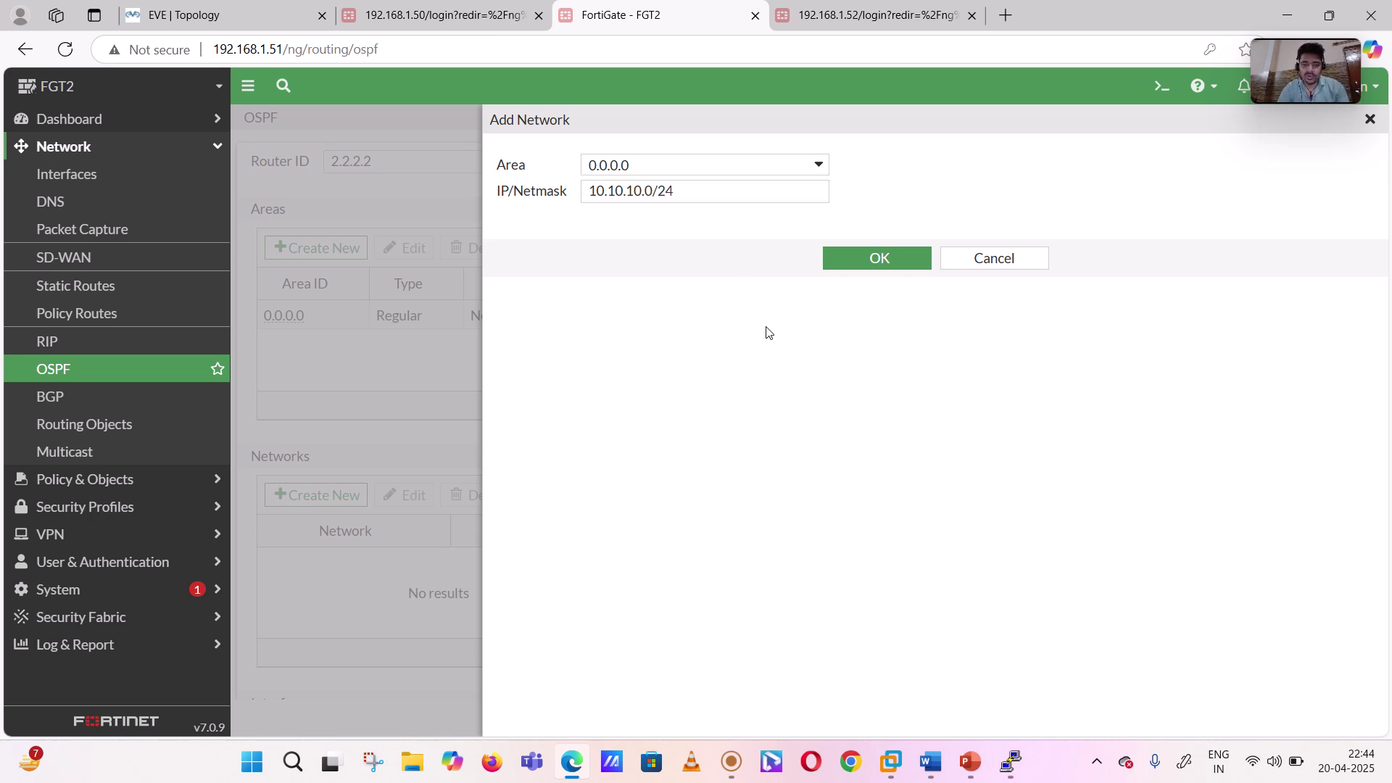
left_click(861, 261)
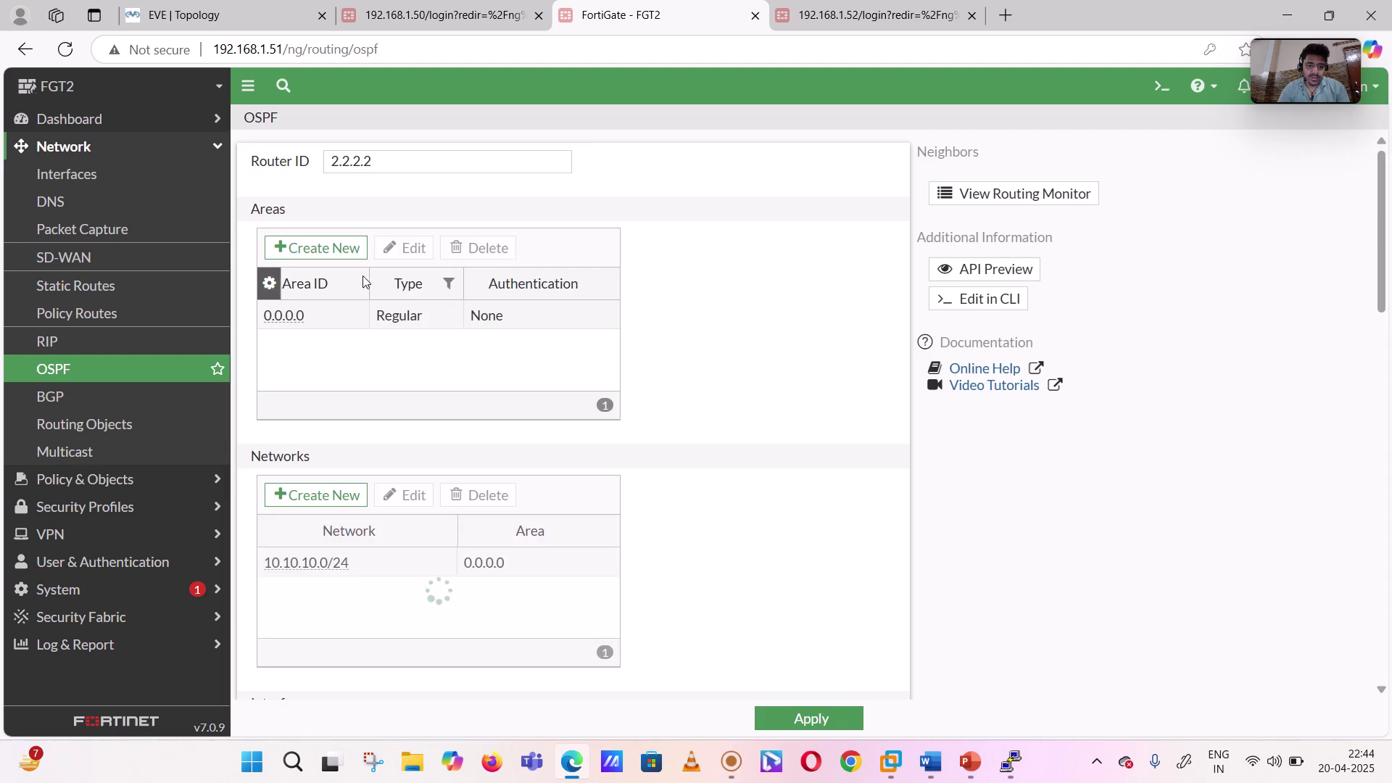
- Discard the extra area panel and enter 10.0.2.0/24 in area 0.0.0.0 as FGT2's second OSPF network
left_click(287, 249)
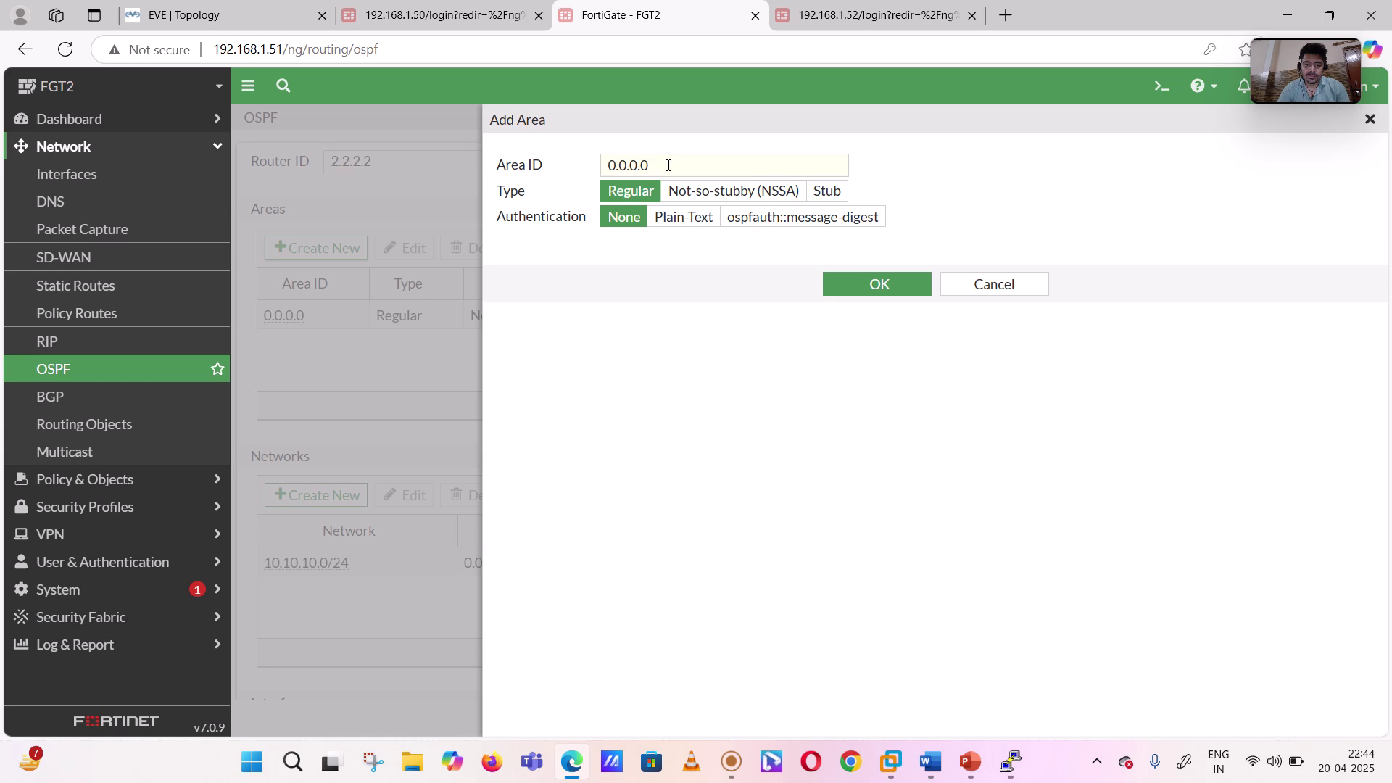
left_click(972, 285)
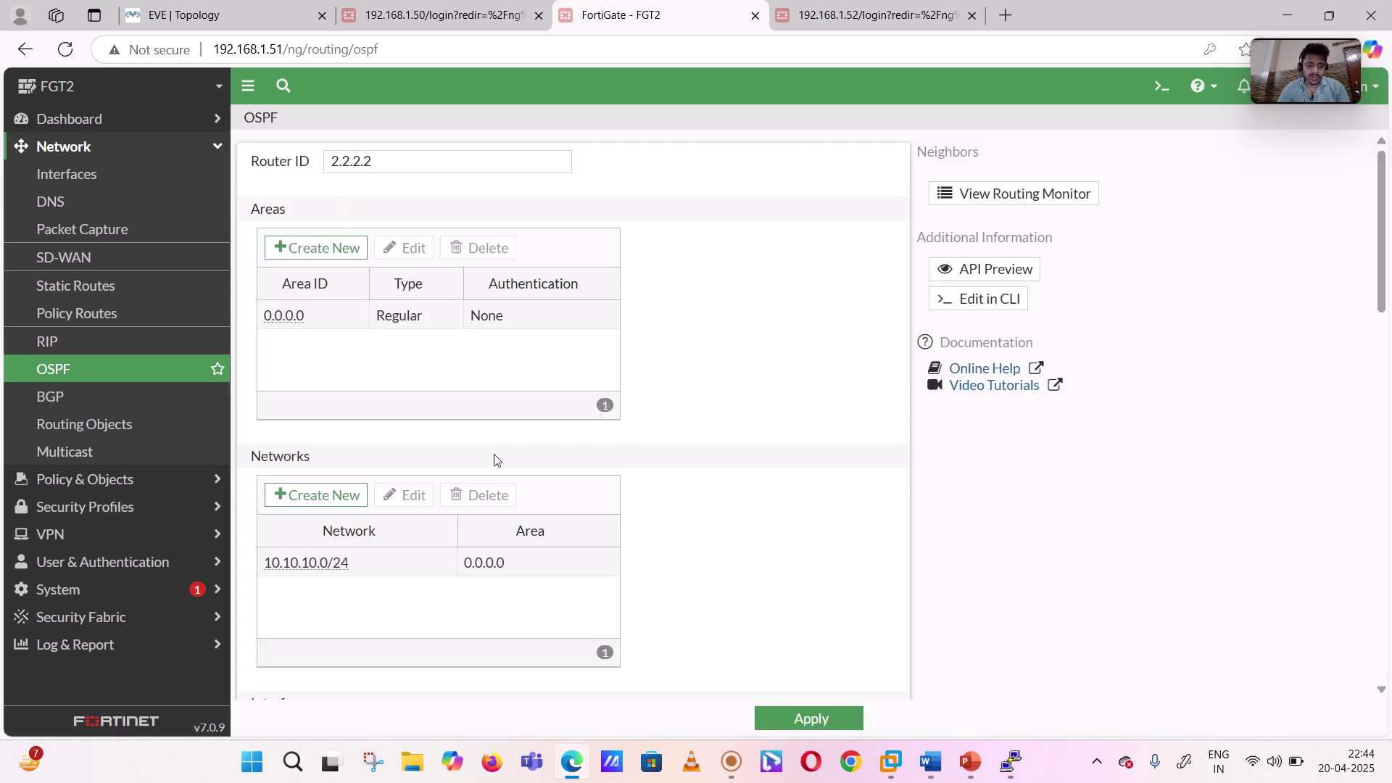
scroll(501, 456, "down", 1)
left_click(274, 419)
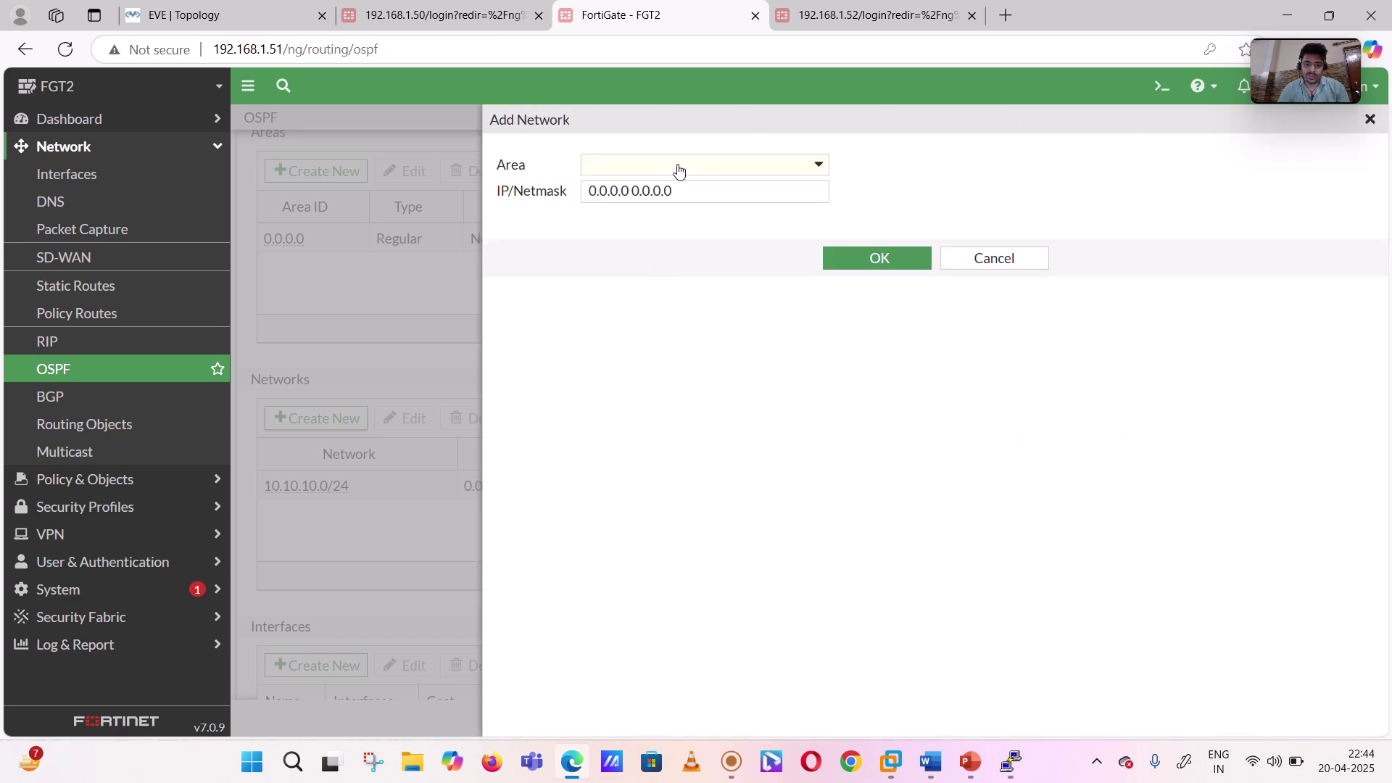
left_click(679, 166)
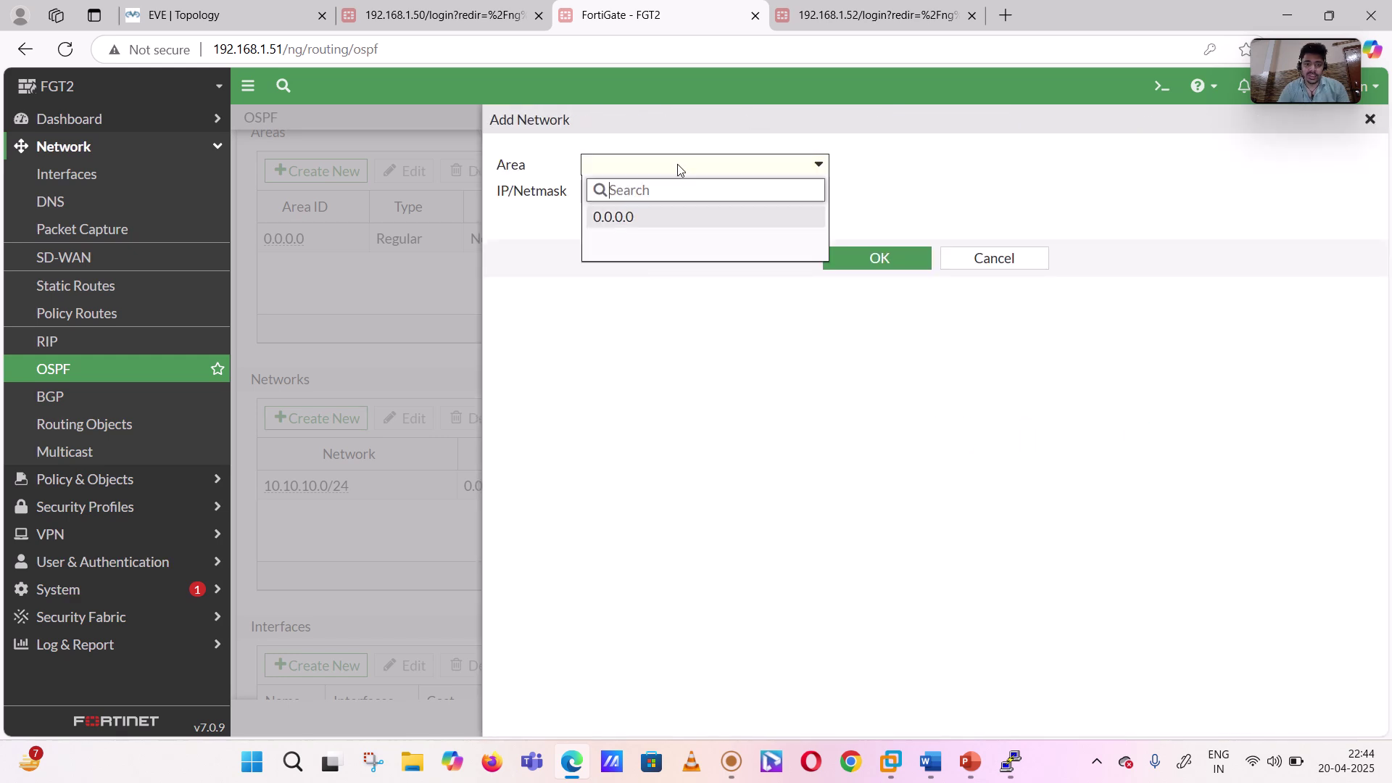
left_click(635, 220)
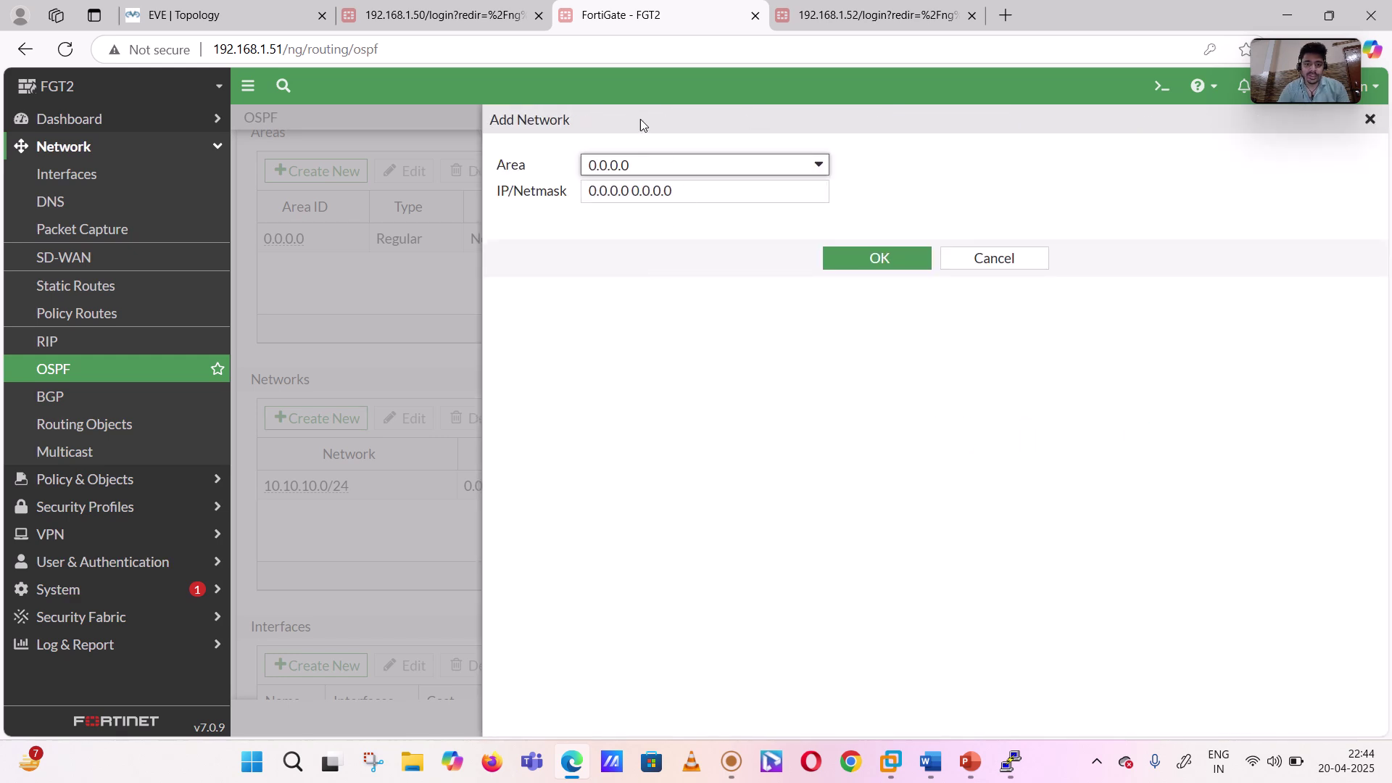
triple_click(685, 185)
type("10.0.20.")
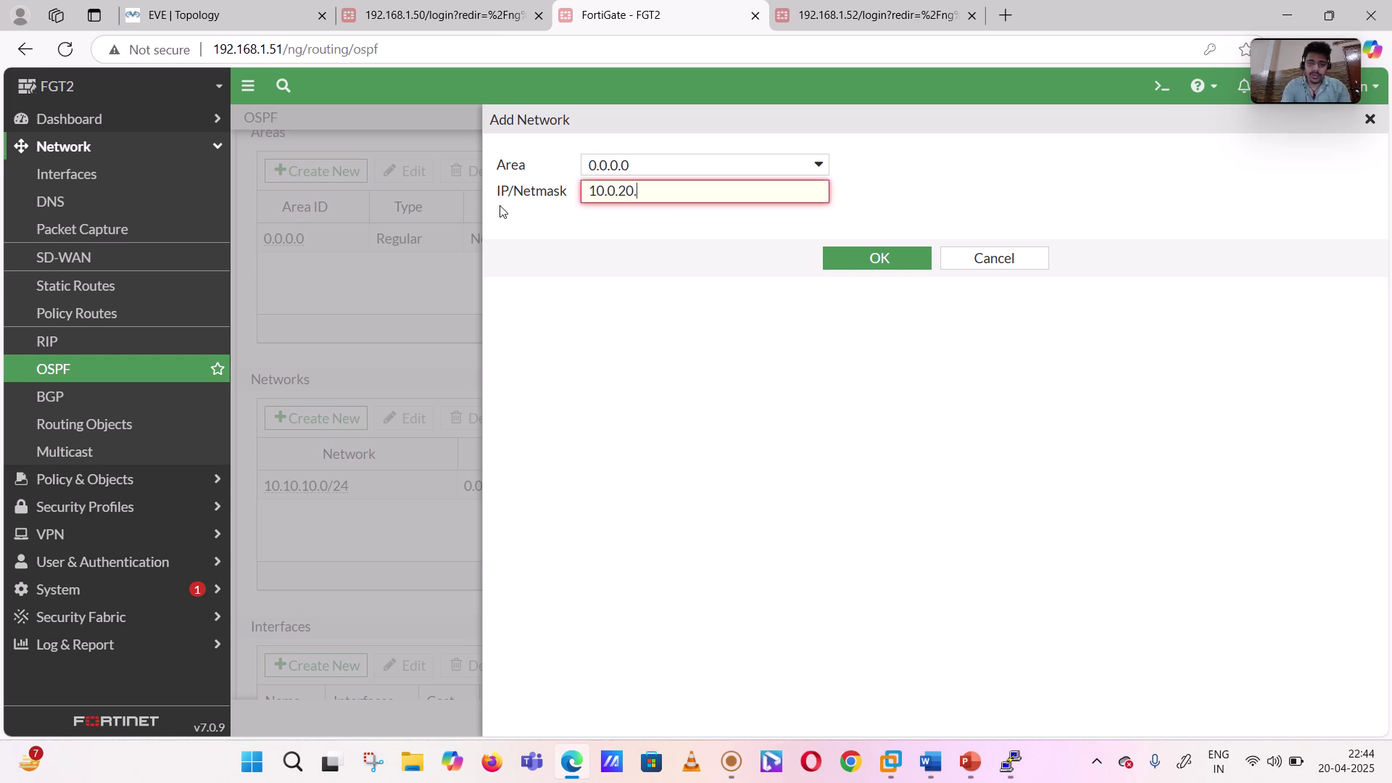
type("0/24")
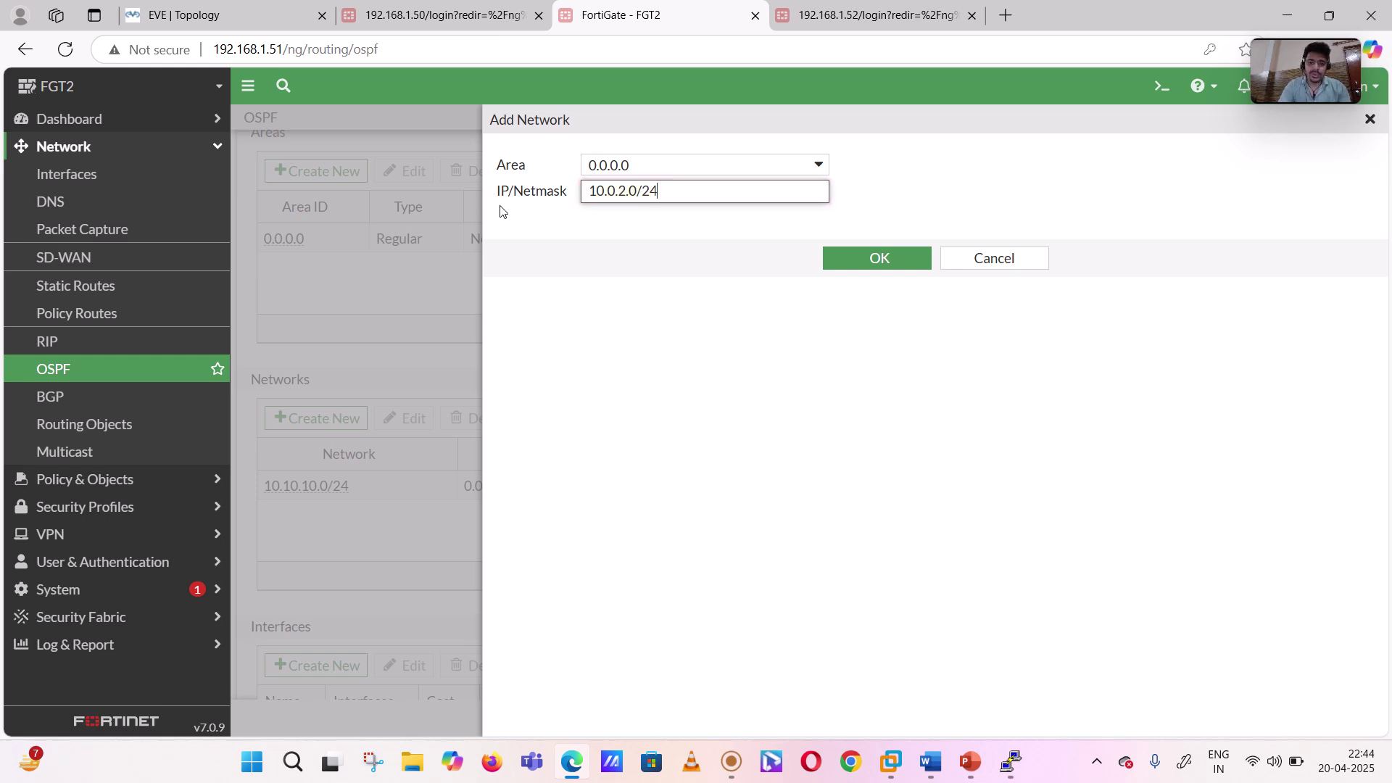
left_click(879, 258)
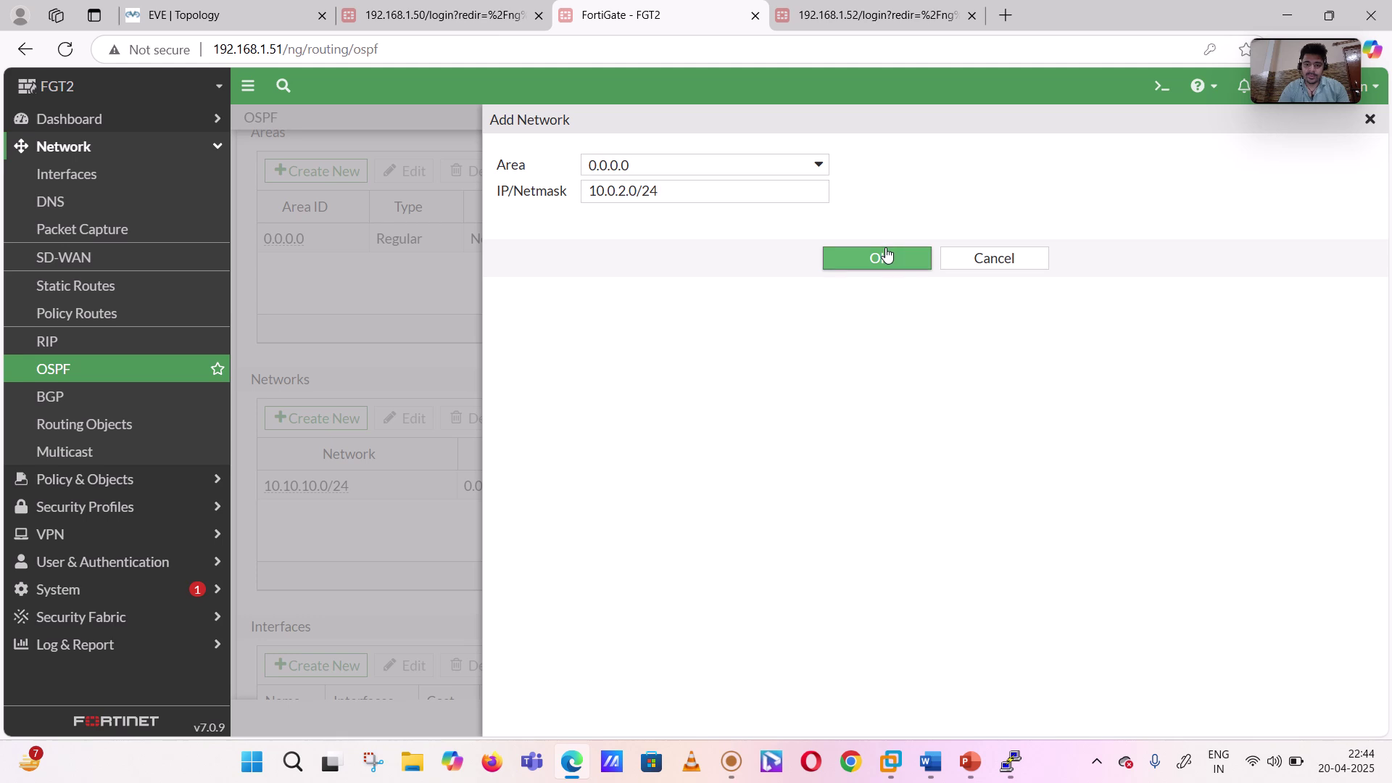
- Review FGT2's Interfaces, Default Settings and Advanced Settings, then apply the OSPF configuration
scroll(760, 391, "down", 5)
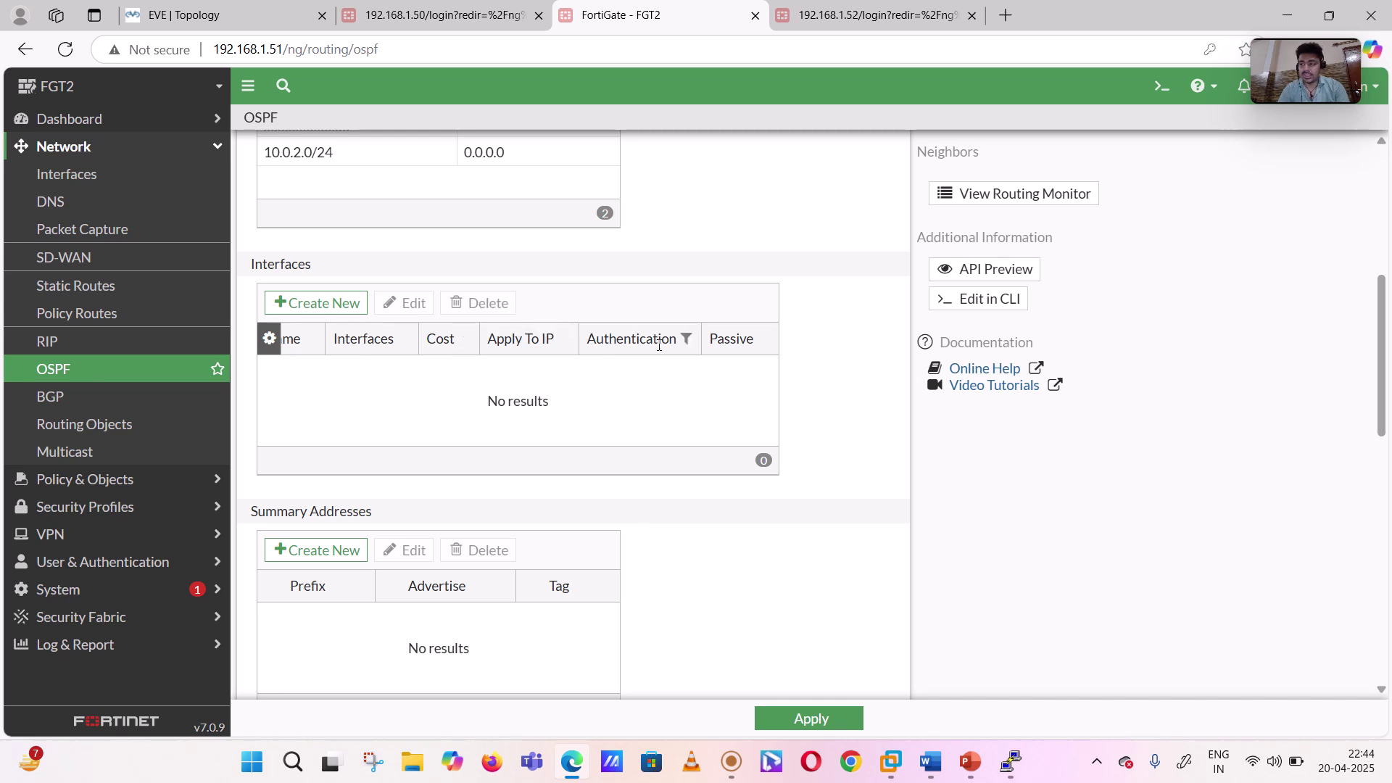
scroll(840, 364, "down", 2)
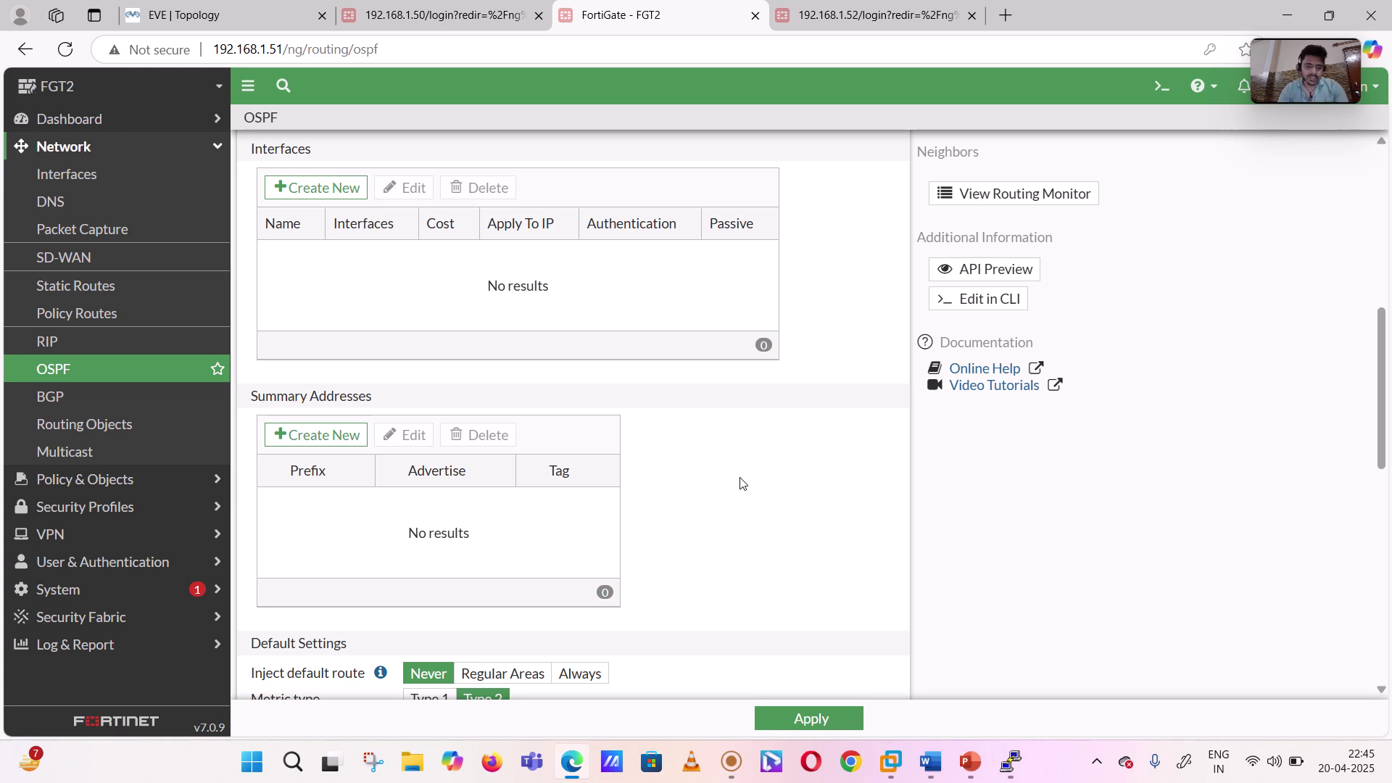
scroll(743, 484, "down", 5)
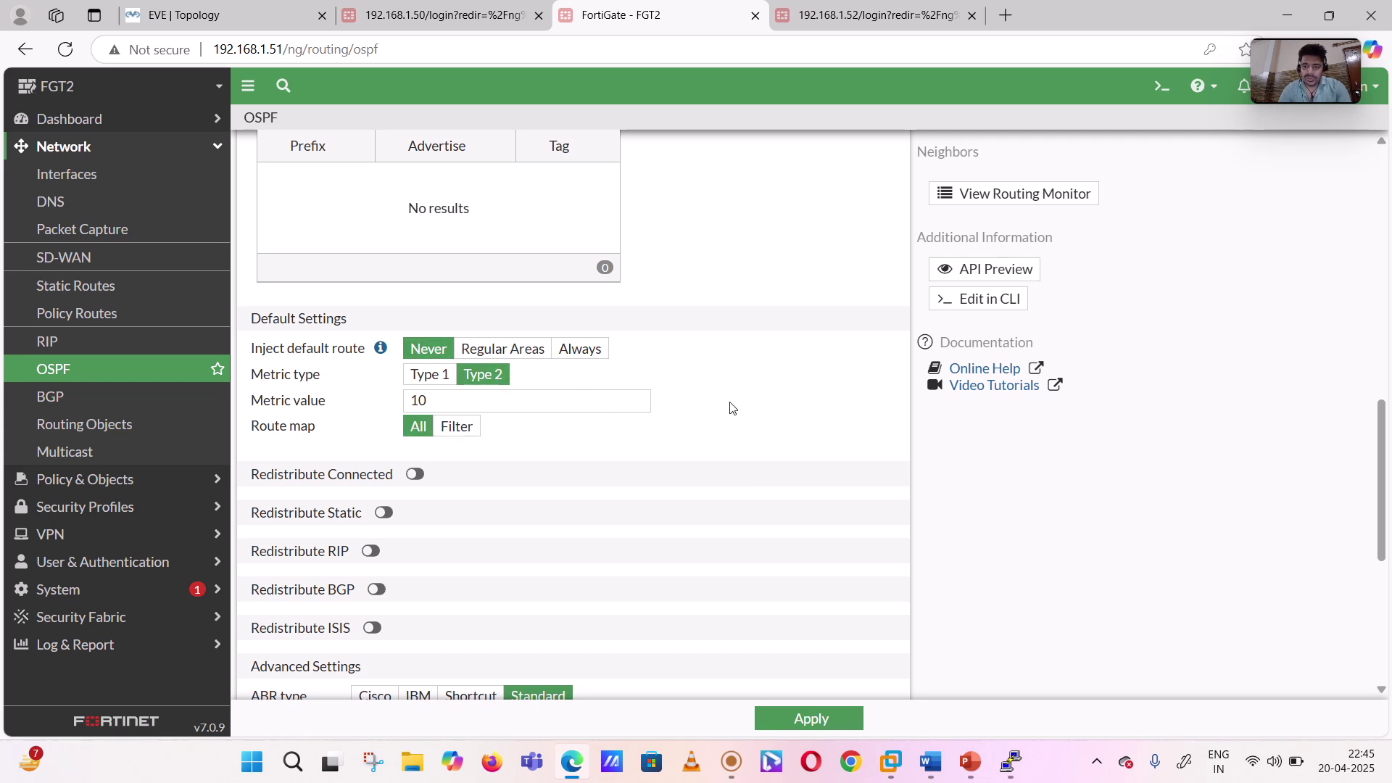
scroll(733, 408, "down", 2)
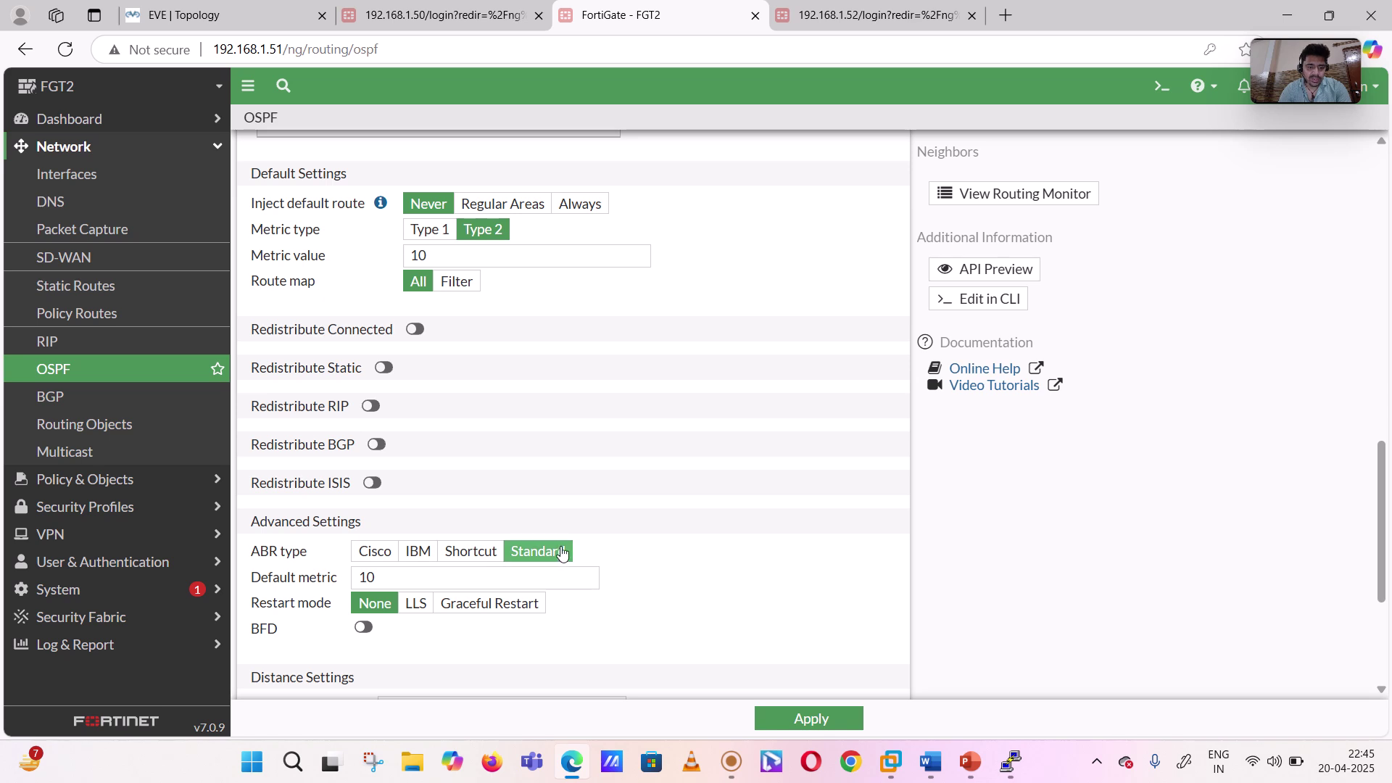
left_click(790, 725)
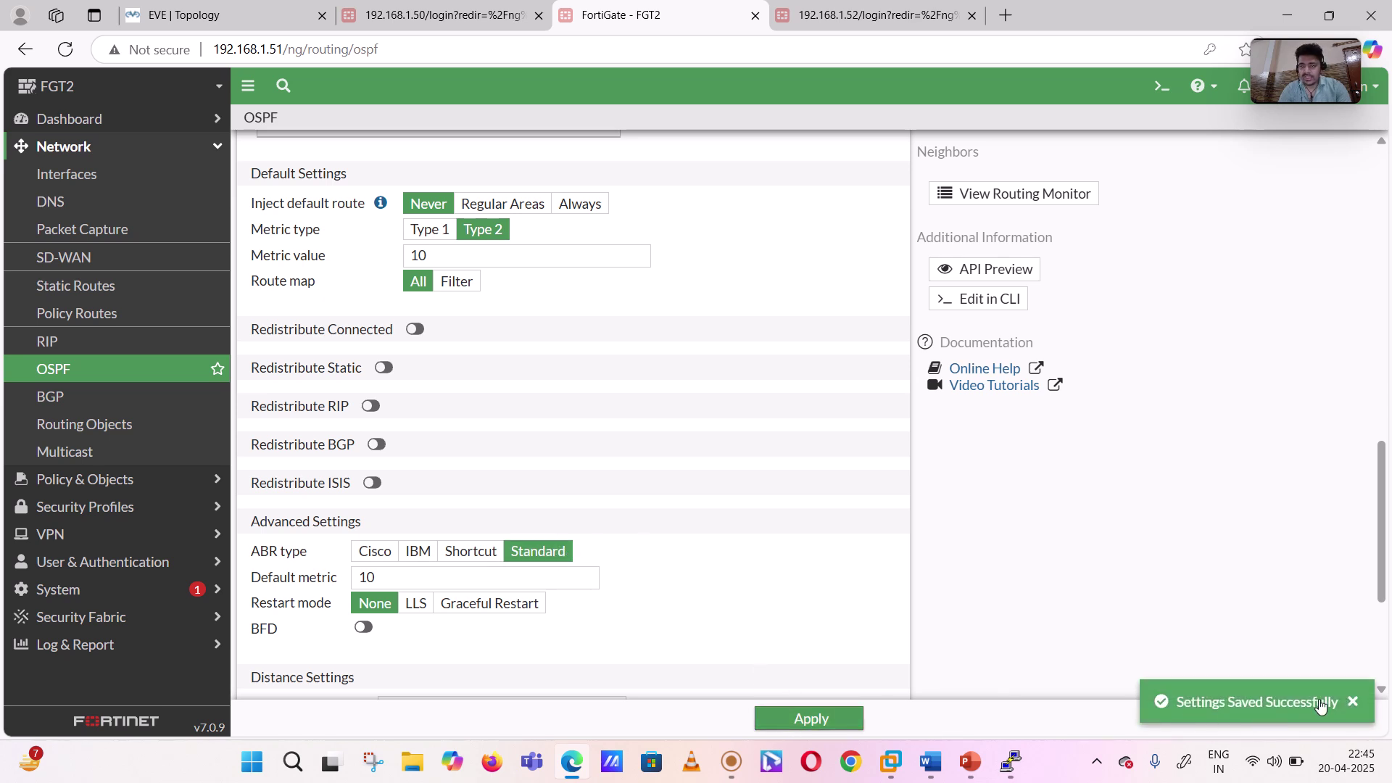
- Log in to FGT3 on the 192.168.1.52 tab as admin with its password
left_click(836, 19)
left_click(629, 423)
type("admin")
key("Tab")
type("123")
key("Return")
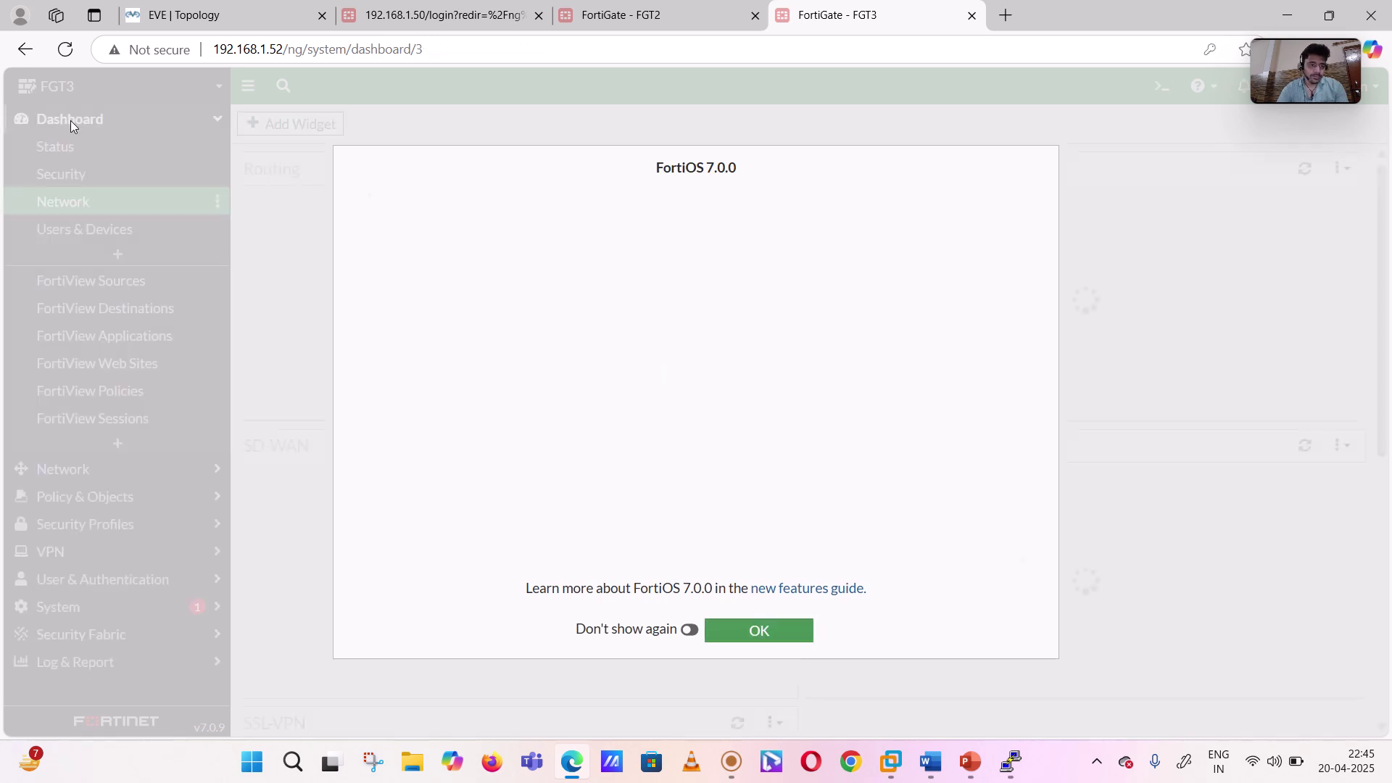
- Dismiss the FortiOS 7.0 welcome dialog and go to Network > OSPF
left_click(738, 637)
left_click(128, 122)
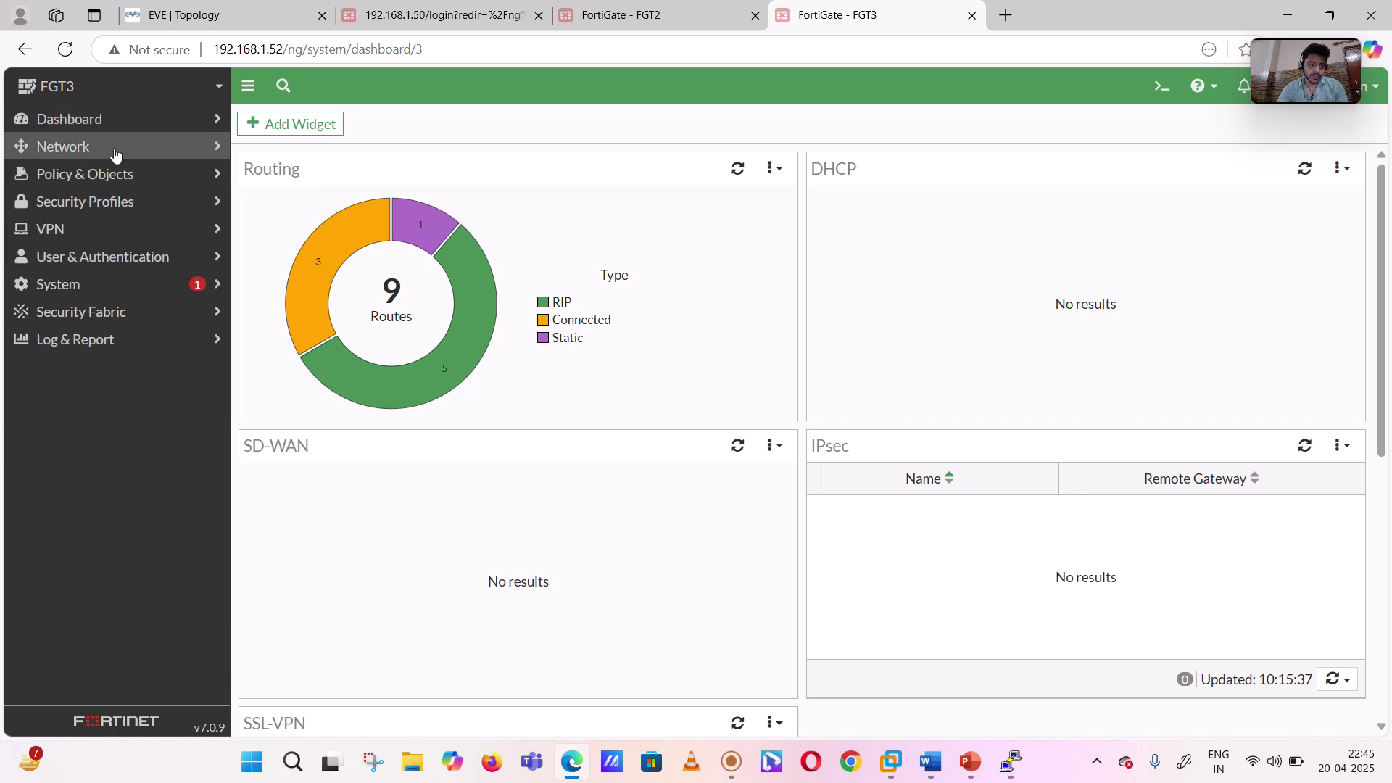
left_click(112, 155)
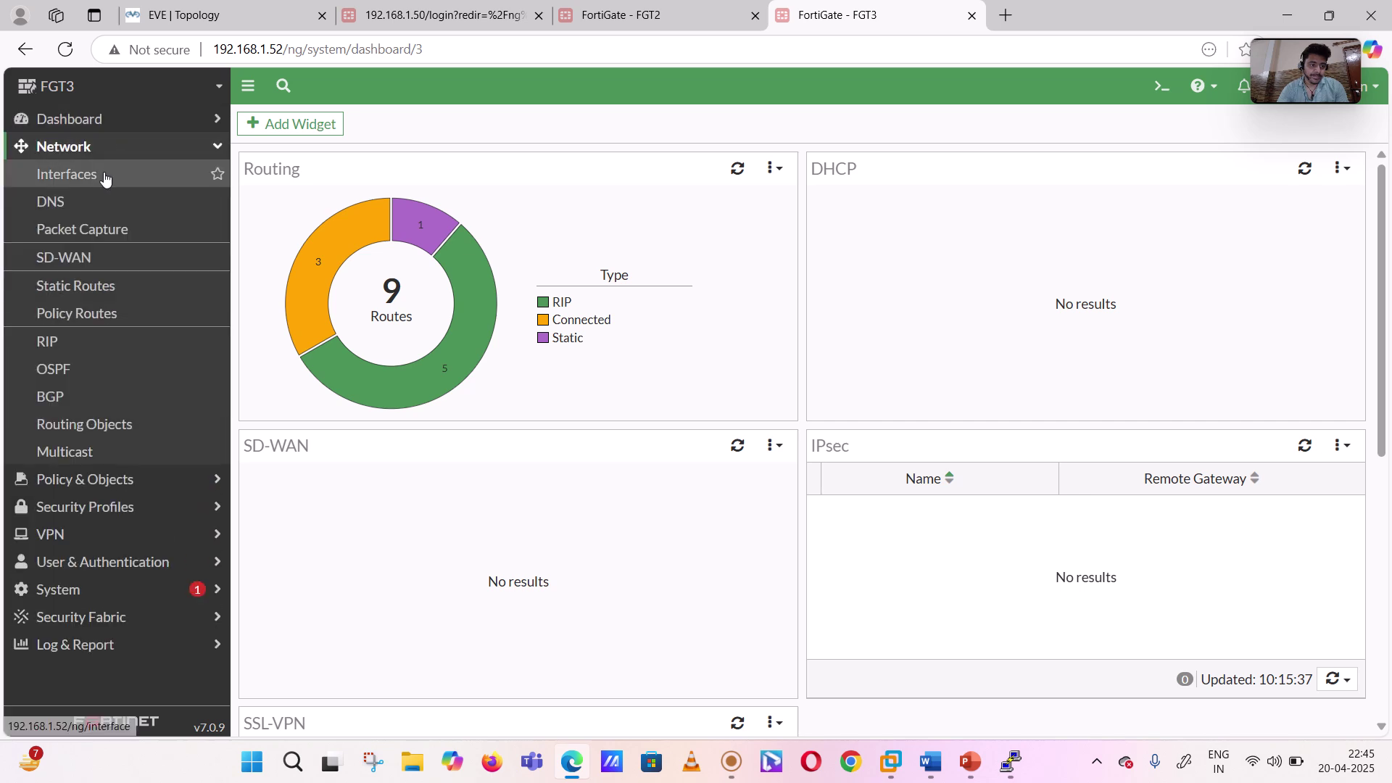
left_click(86, 376)
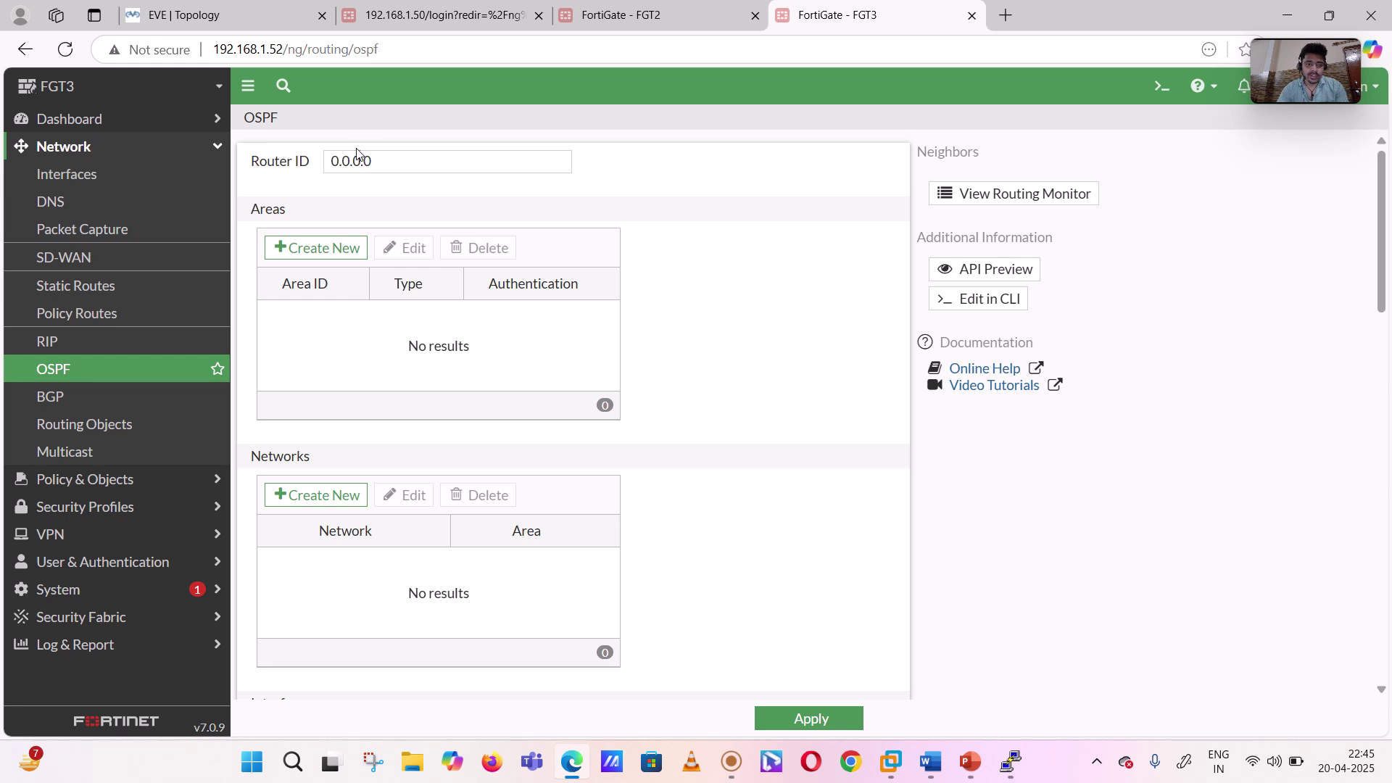
- Set FGT3's router ID to 3.3.3.3 and add Regular area 0.0.0.0 with no authentication
left_click_drag(382, 162, 282, 171)
type("3.3.3.3")
left_click(701, 274)
left_click(323, 251)
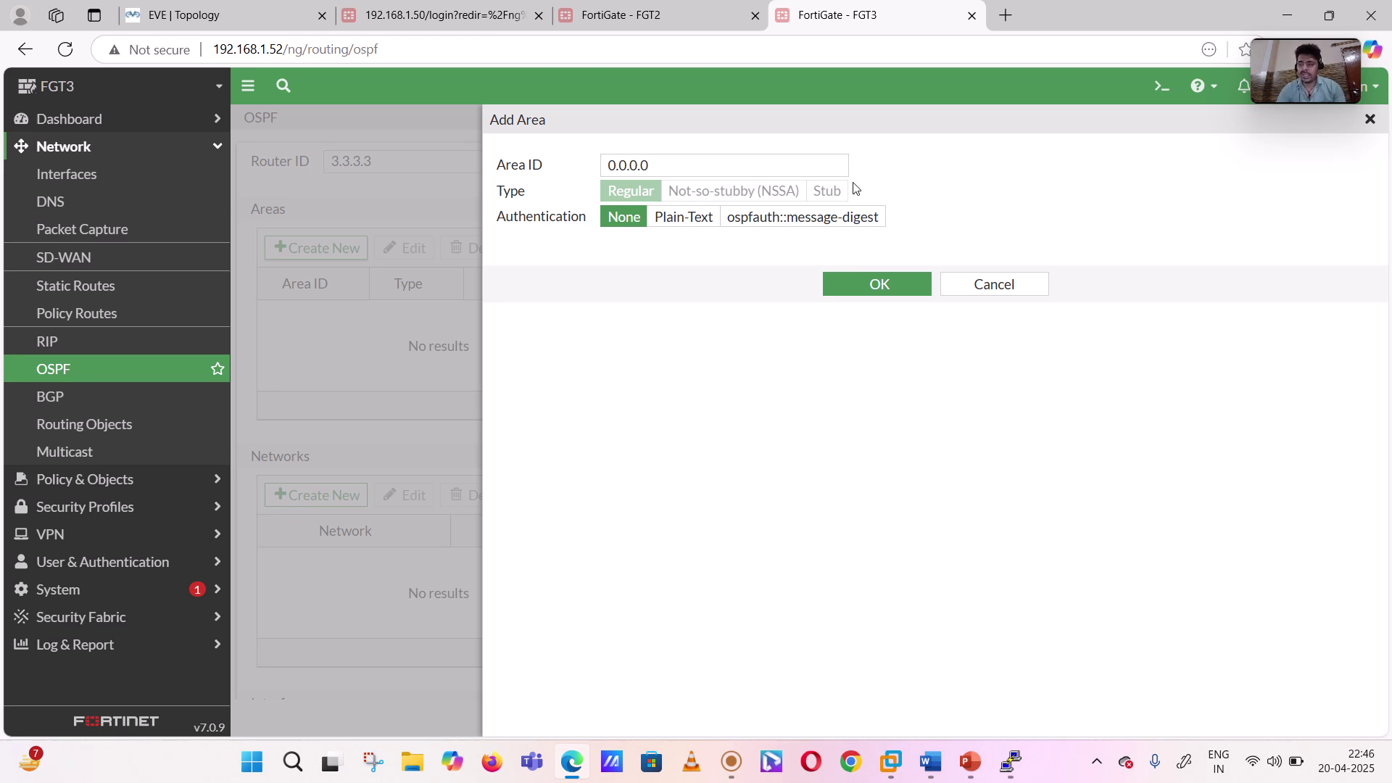
left_click(893, 292)
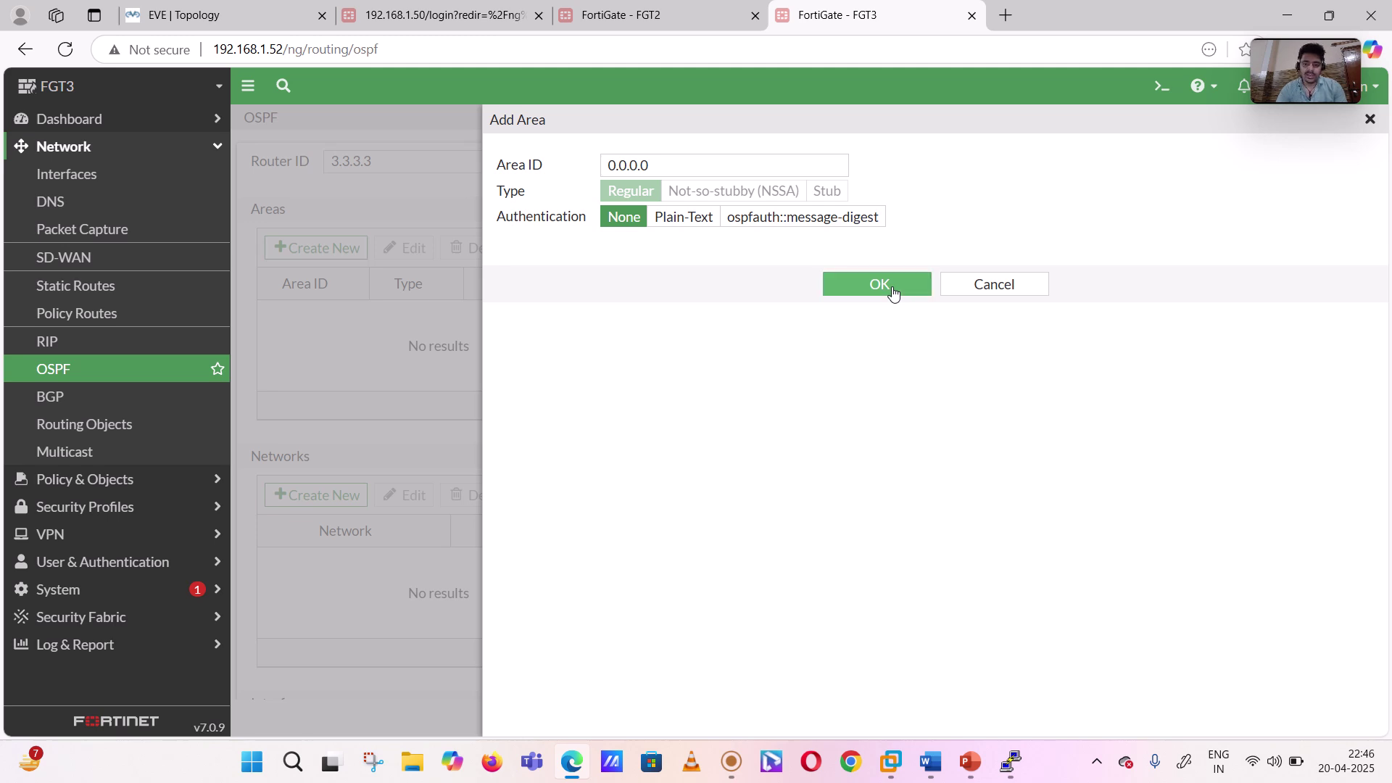
left_click(894, 293)
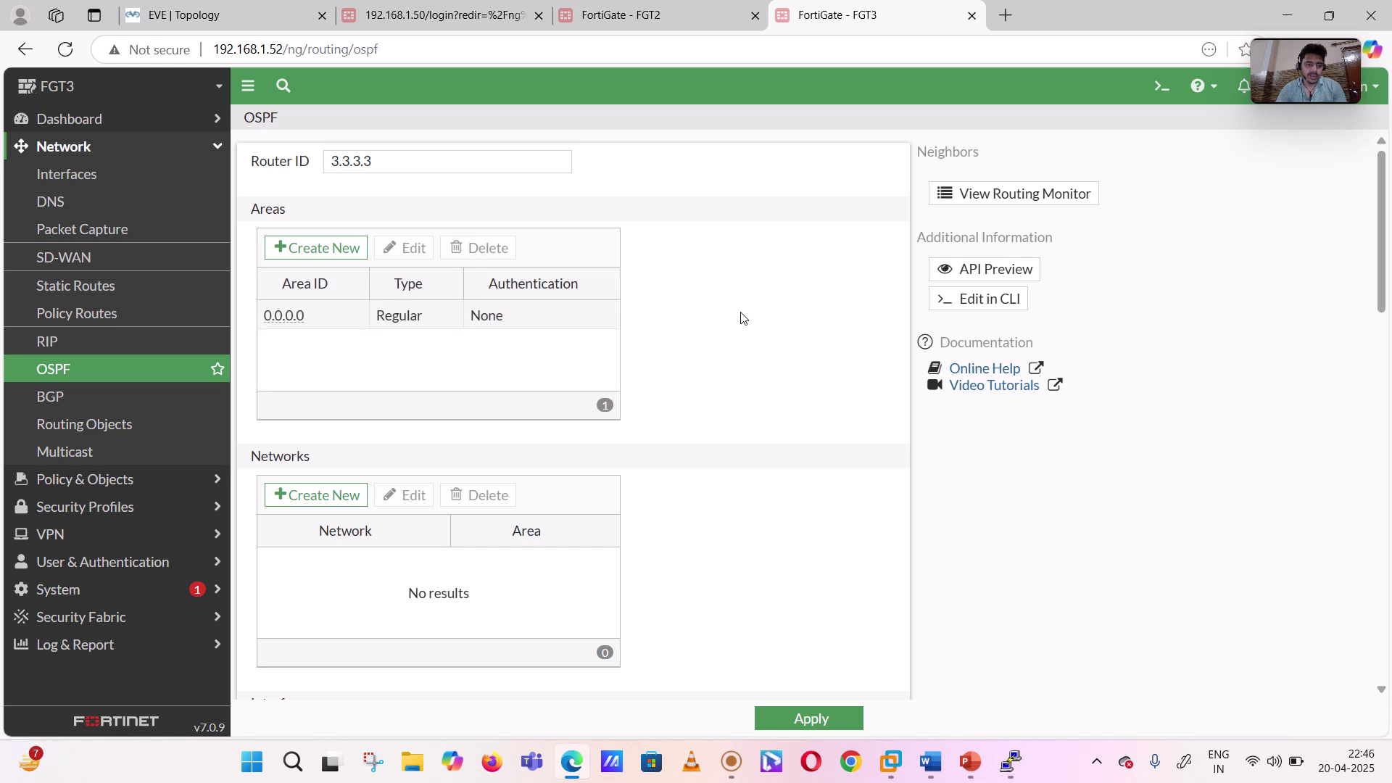
- Add network 10.10.10.0/24 to area 0.0.0.0 on FGT3, checking the Word subnet plan first
left_click(317, 497)
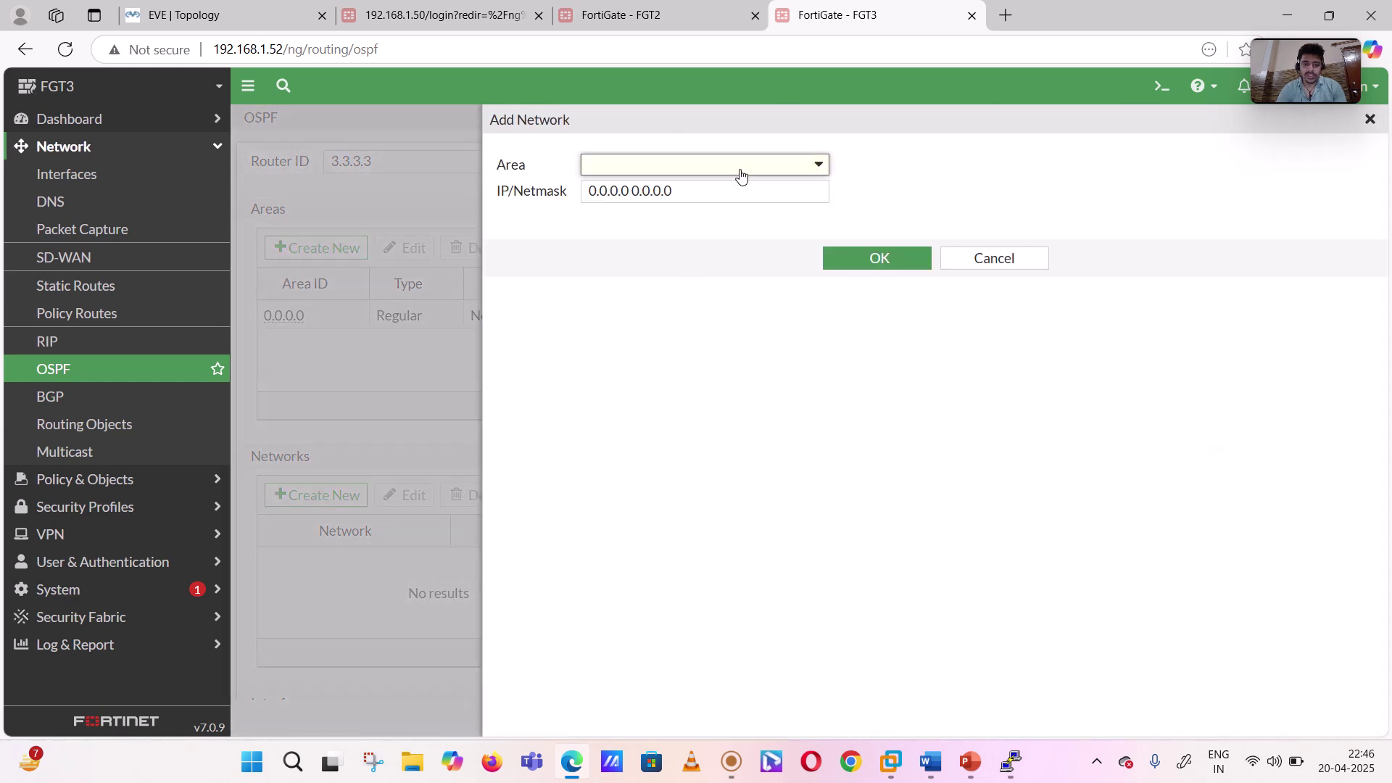
left_click(740, 171)
left_click(666, 218)
left_click(931, 762)
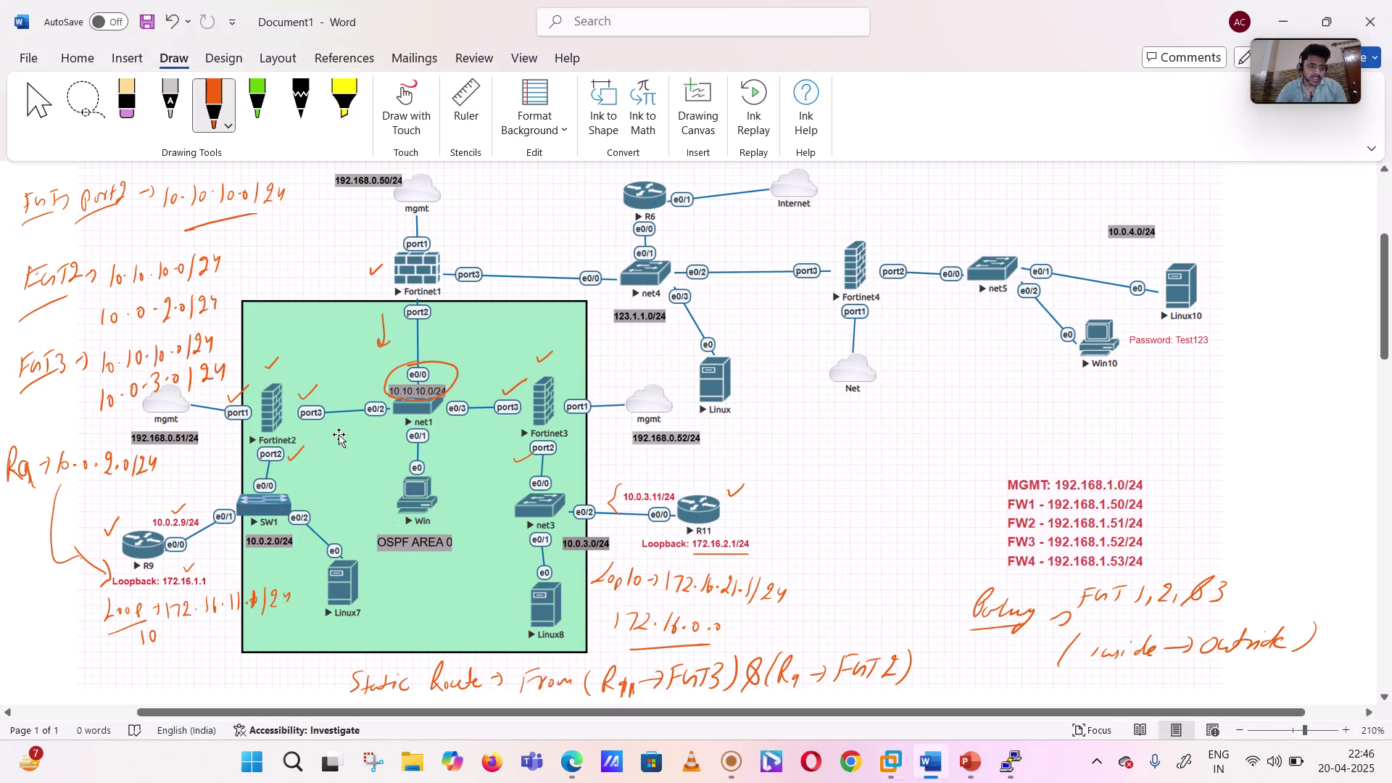
left_click(572, 761)
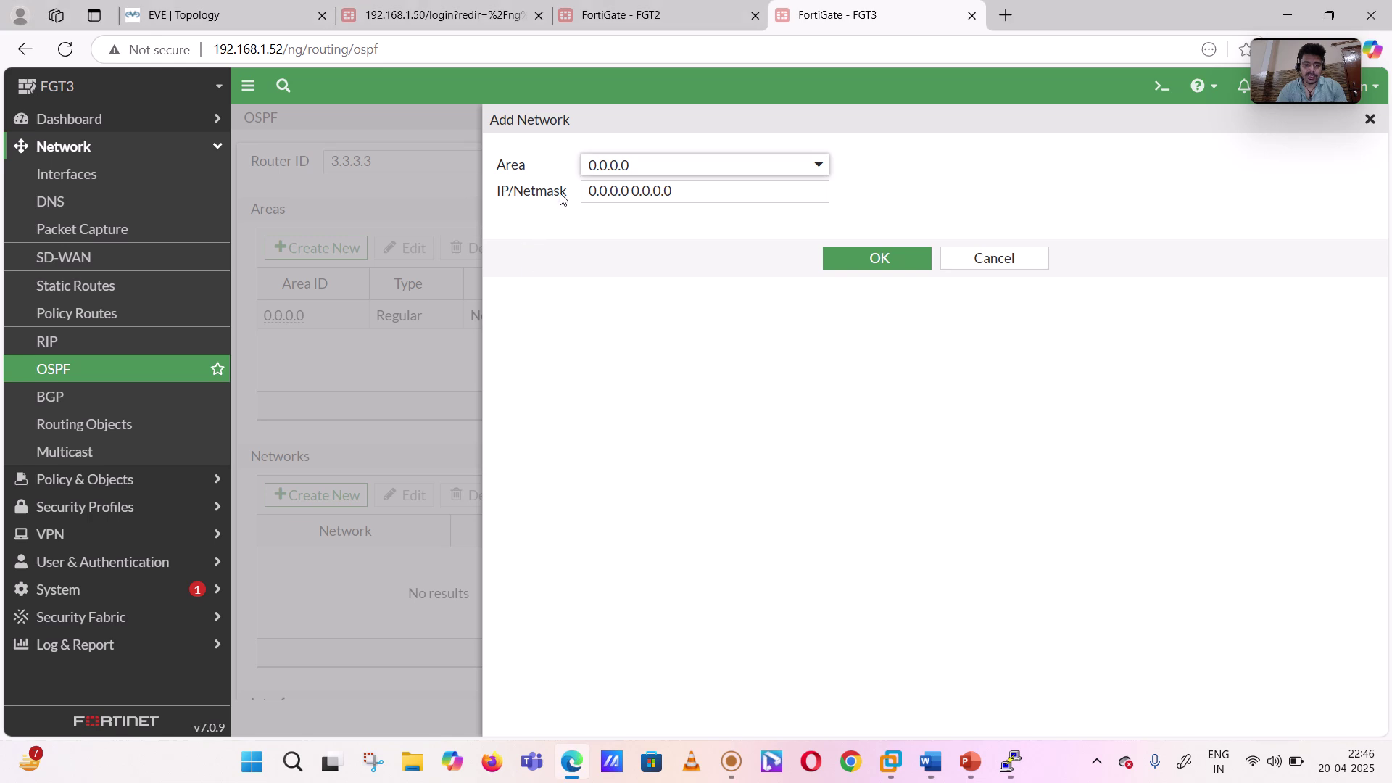
left_click_drag(687, 193, 588, 203)
type("1")
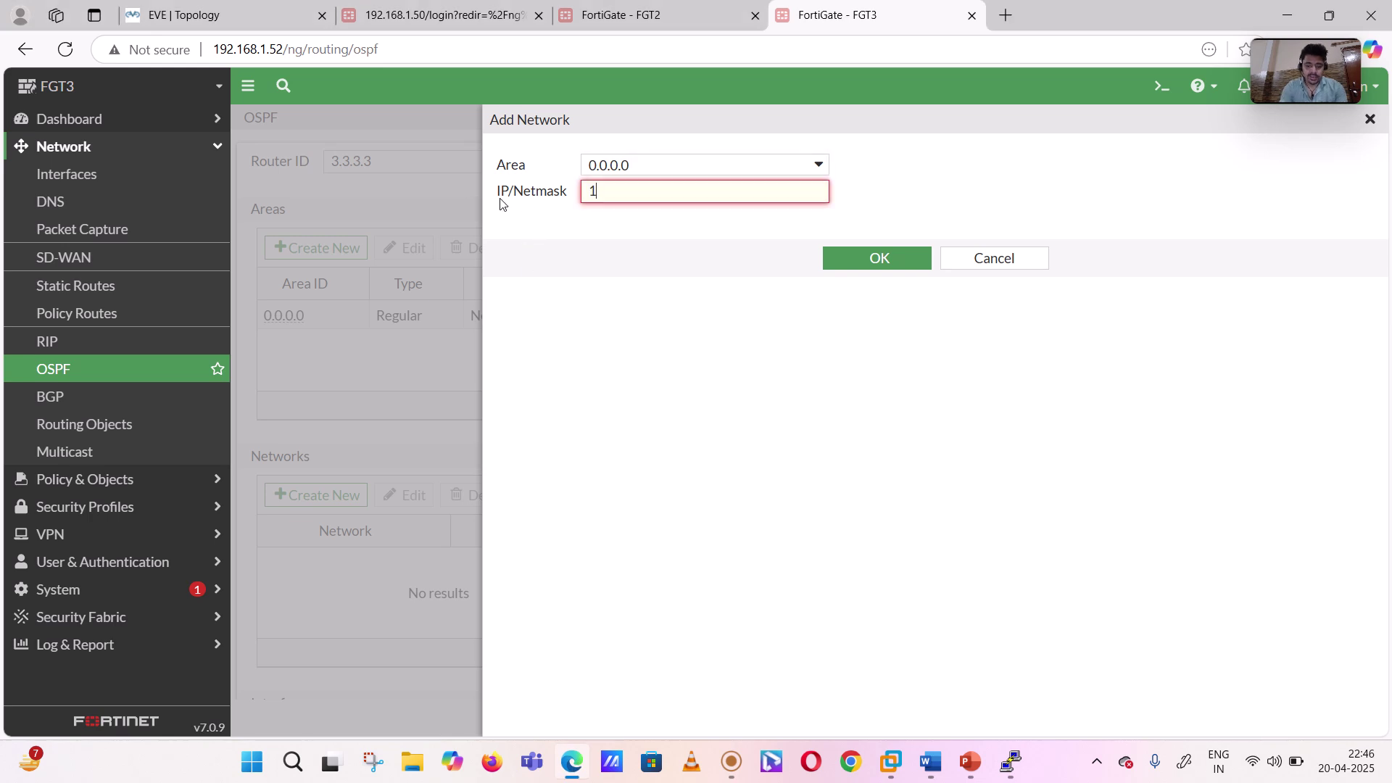
type("0.10.10.0/24")
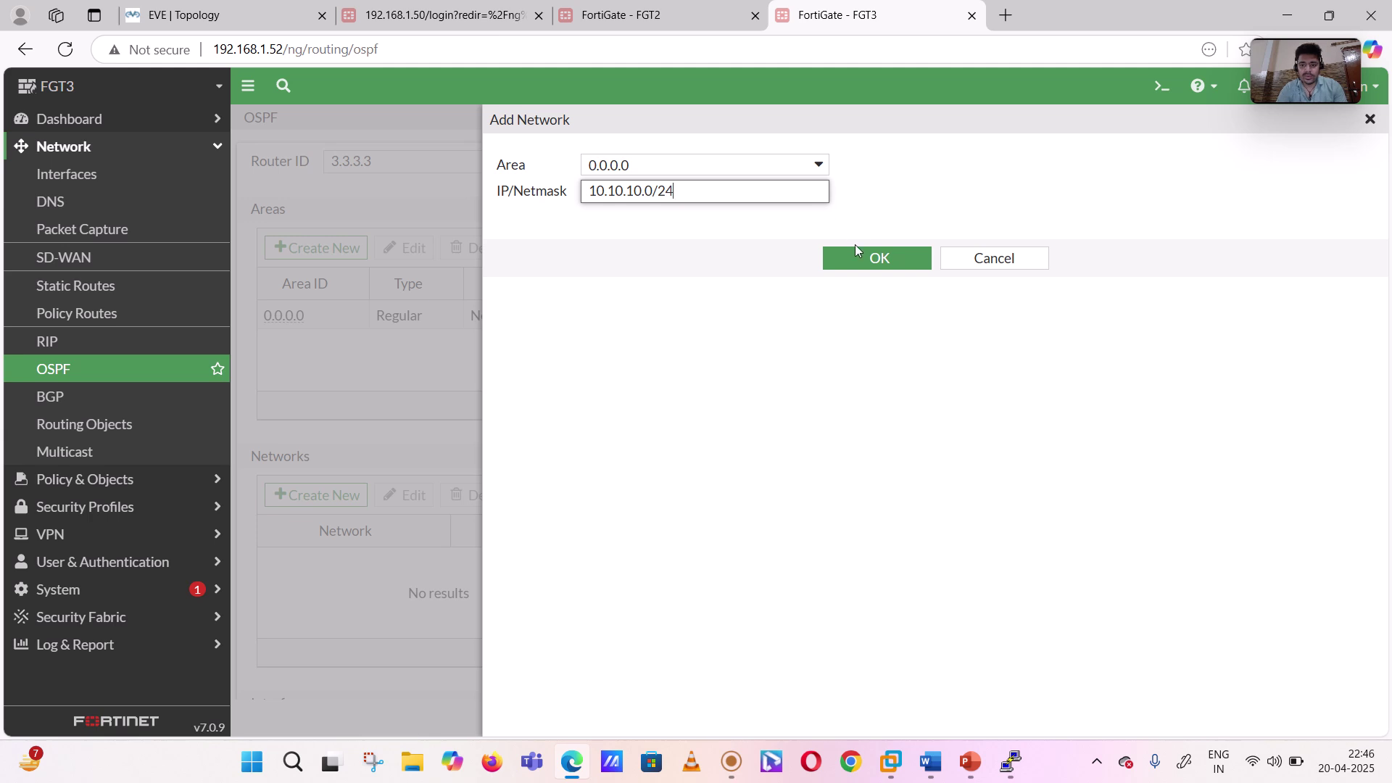
left_click(853, 259)
left_click(854, 259)
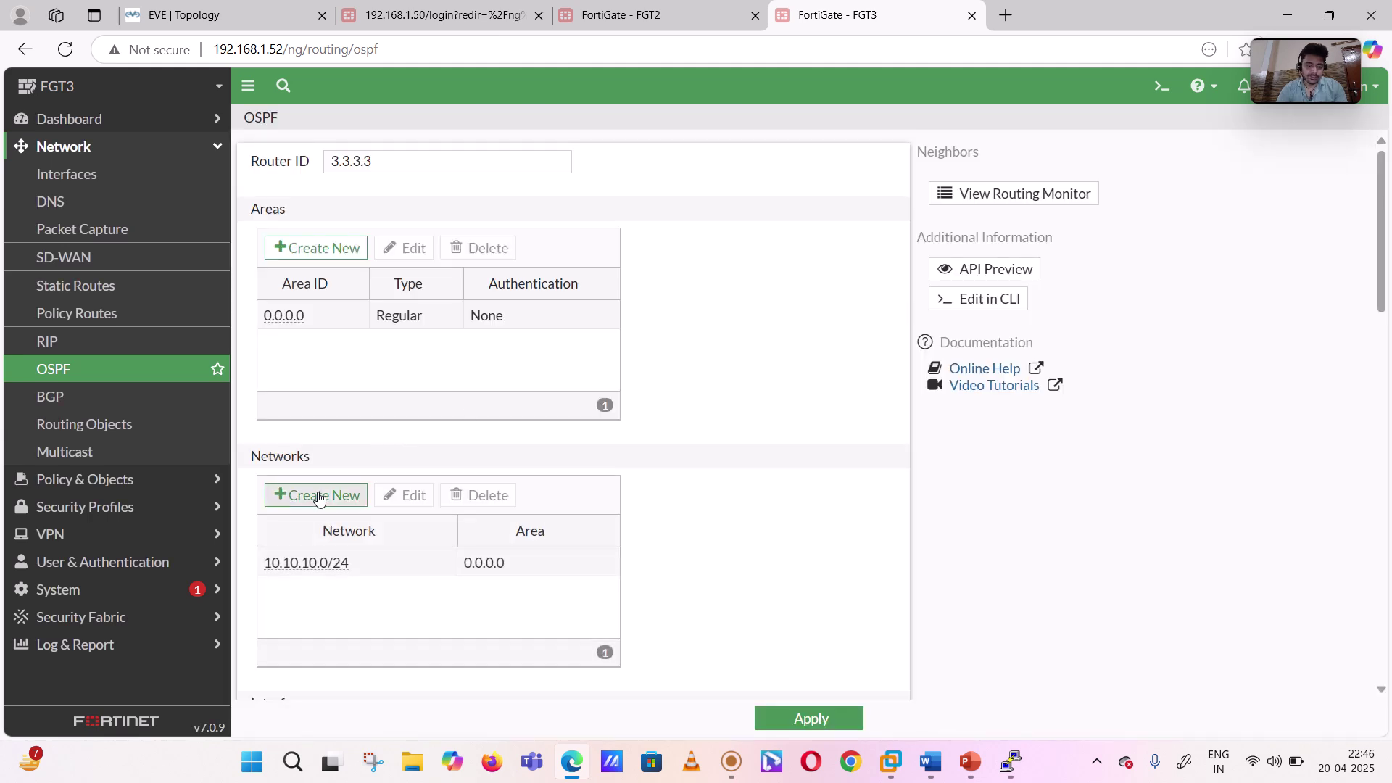
- Add a second network, 10.0.3.0/24, in area 0.0.0.0
left_click(319, 498)
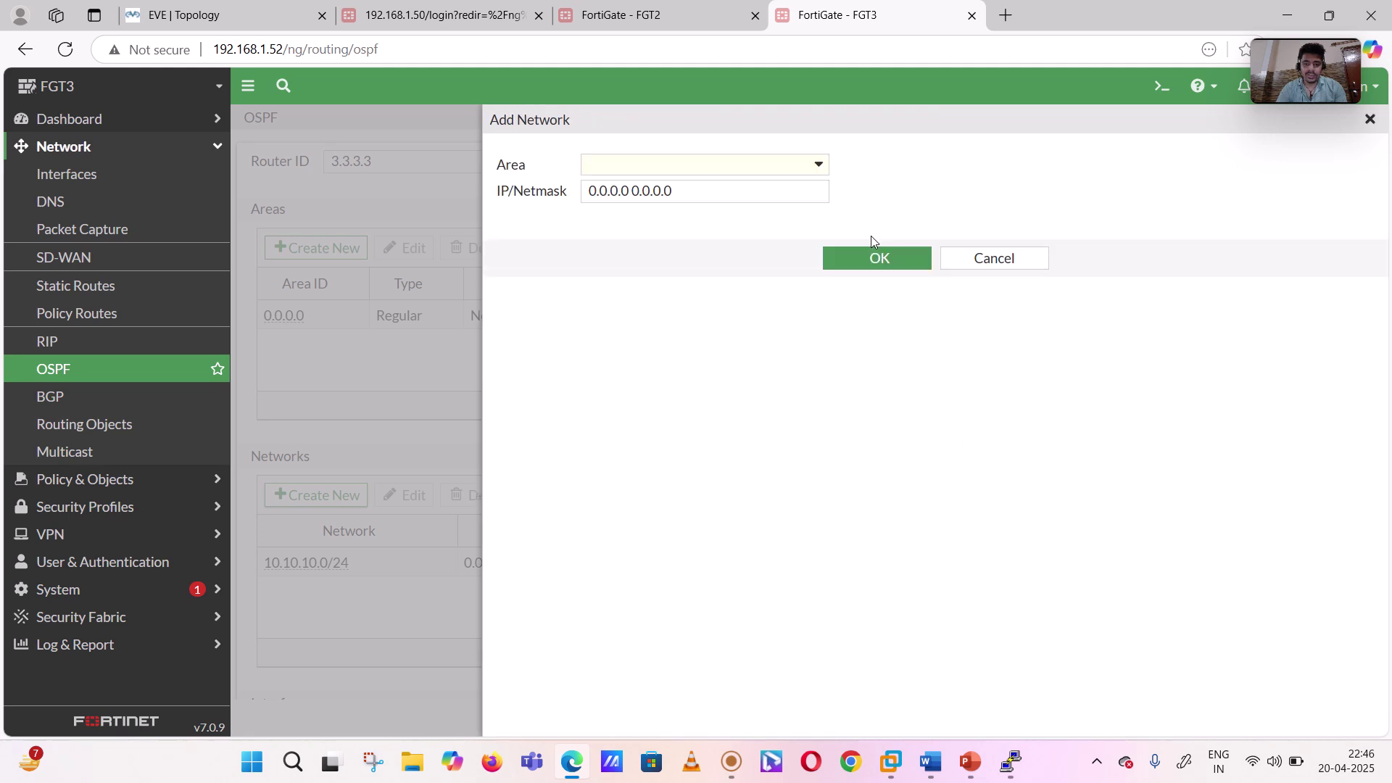
left_click(766, 165)
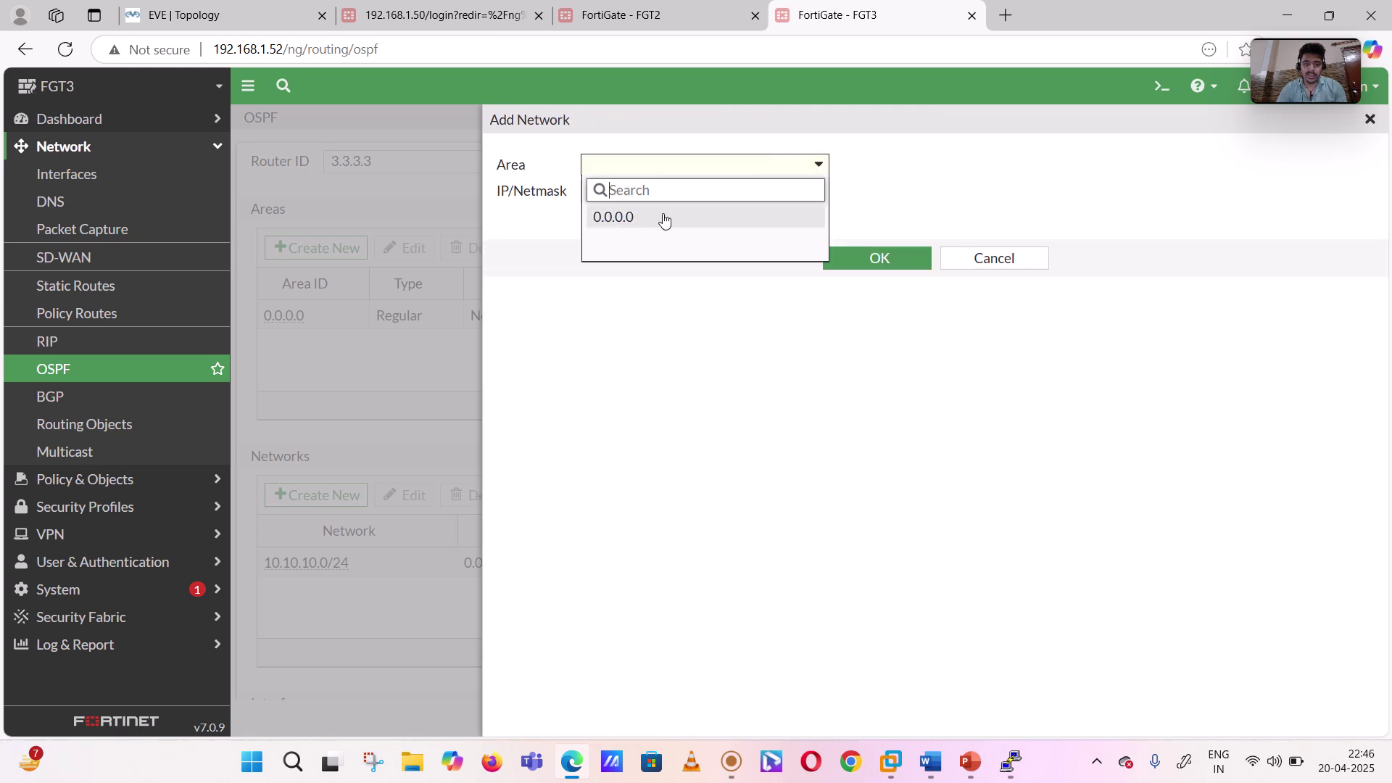
left_click(662, 218)
left_click(689, 189)
left_click_drag(689, 190, 500, 208)
type("10.0.3.0/24")
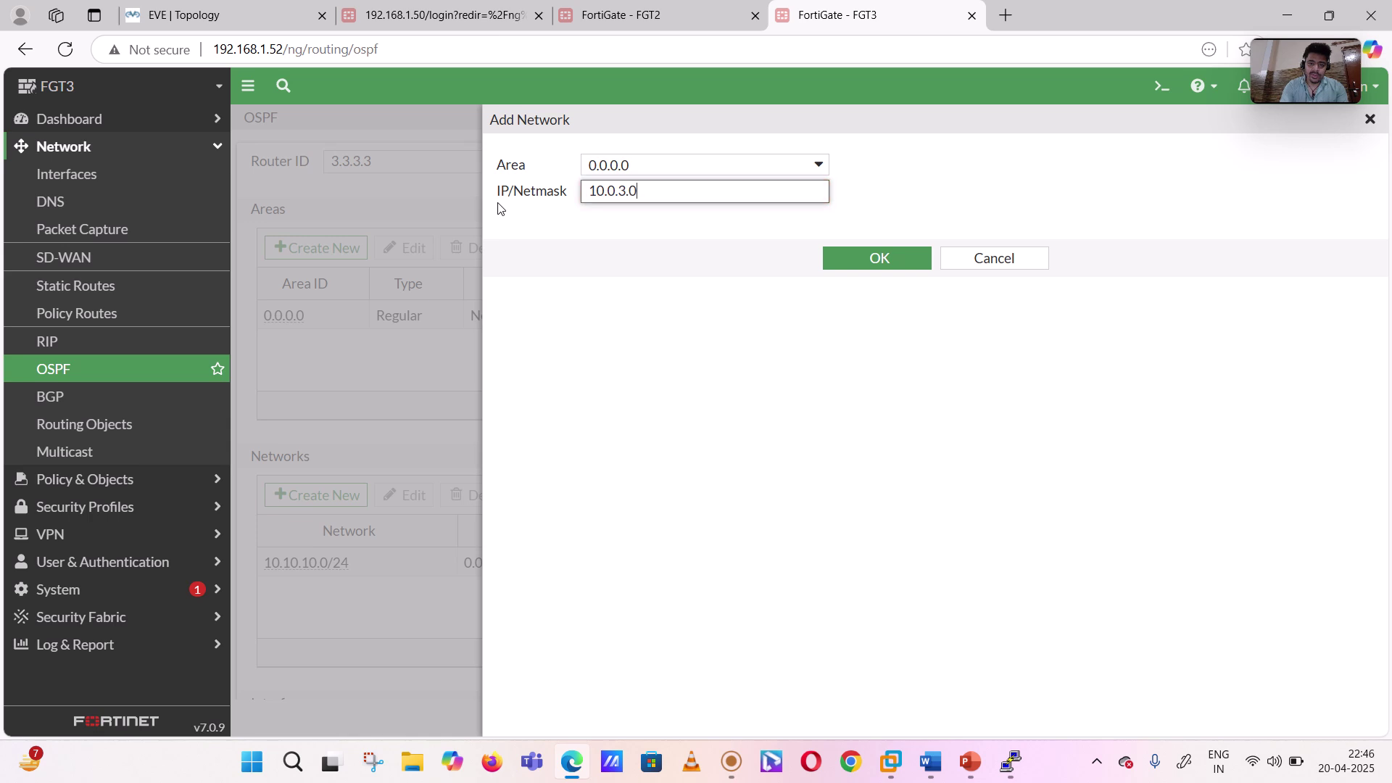
left_click(880, 262)
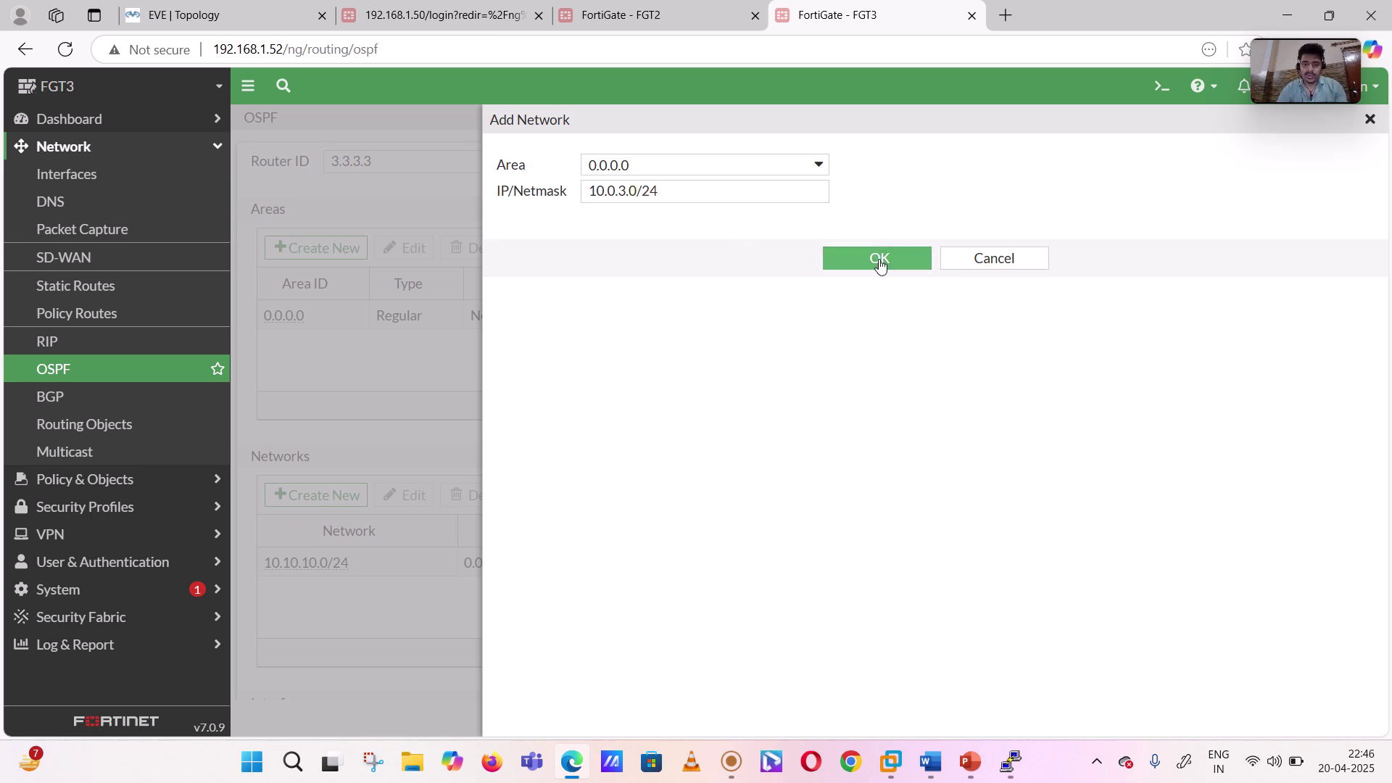
left_click(878, 259)
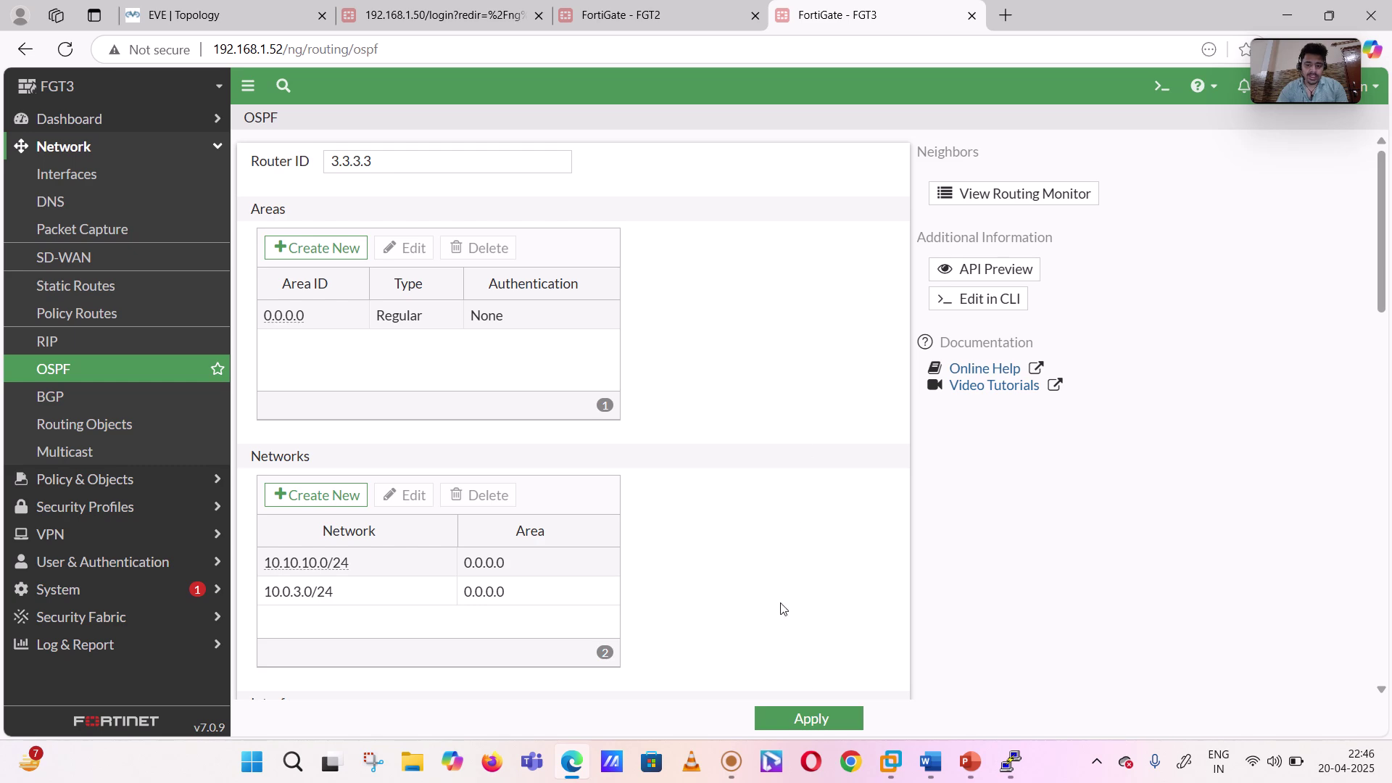
- Apply FGT3's OSPF settings with networks 10.10.10.0/24 and 10.0.3.0/24, then switch to the EVE Topology tab
scroll(685, 568, "down", 10)
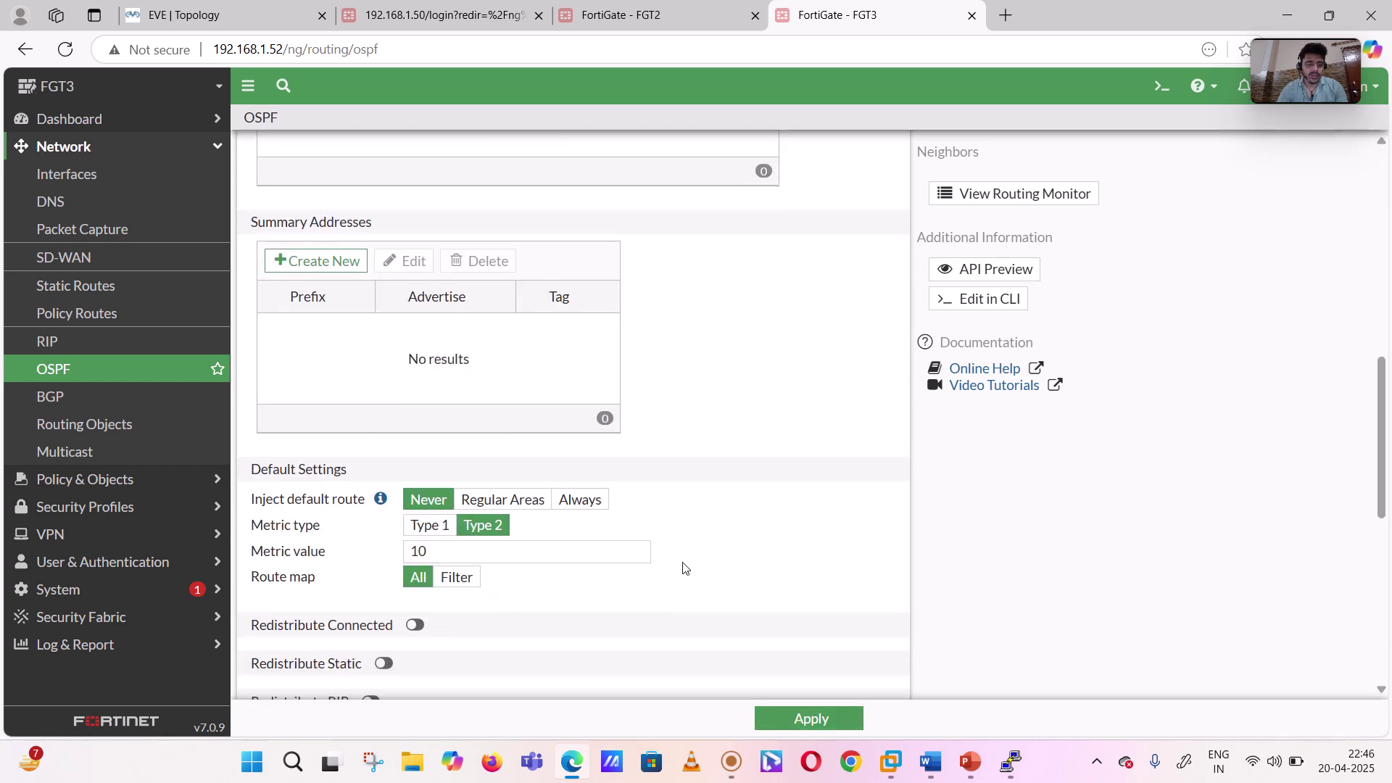
scroll(685, 568, "down", 8)
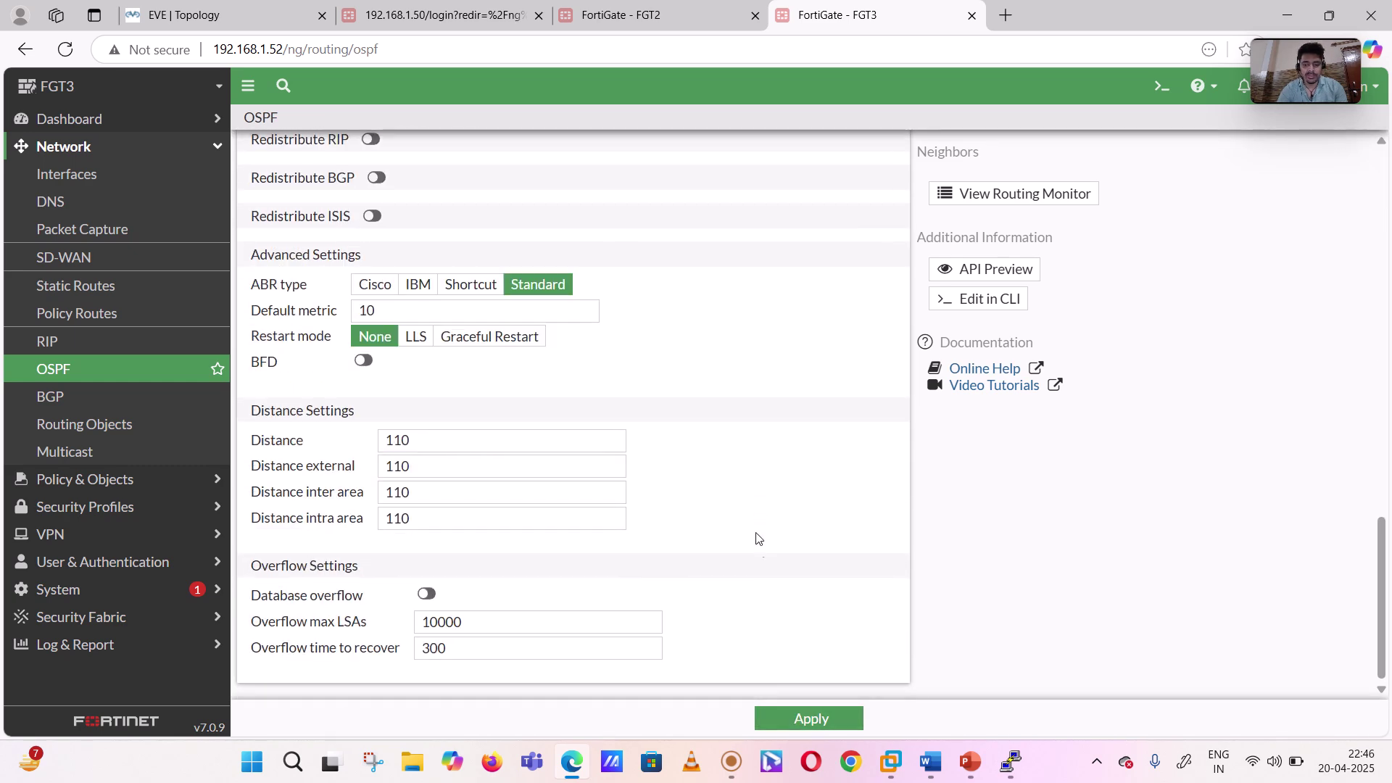
left_click(778, 721)
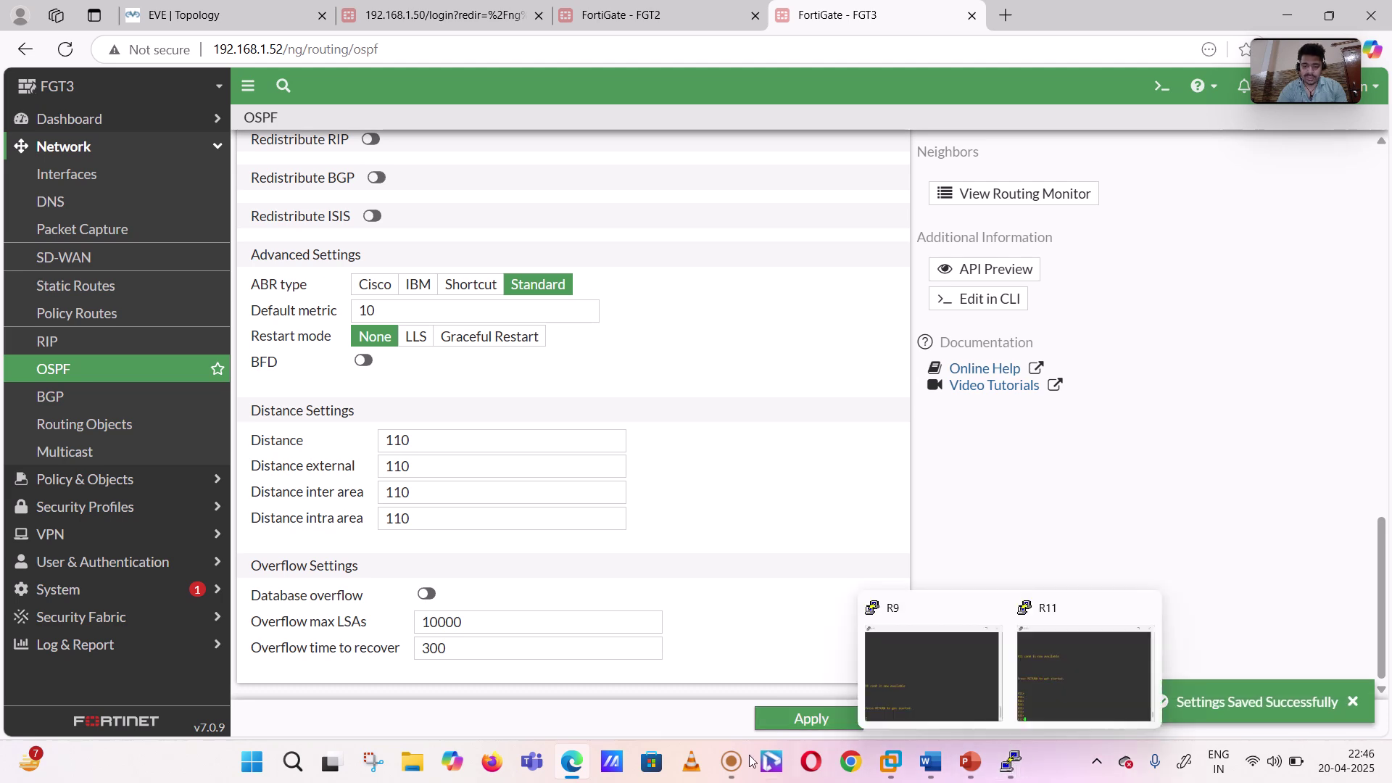
left_click(203, 15)
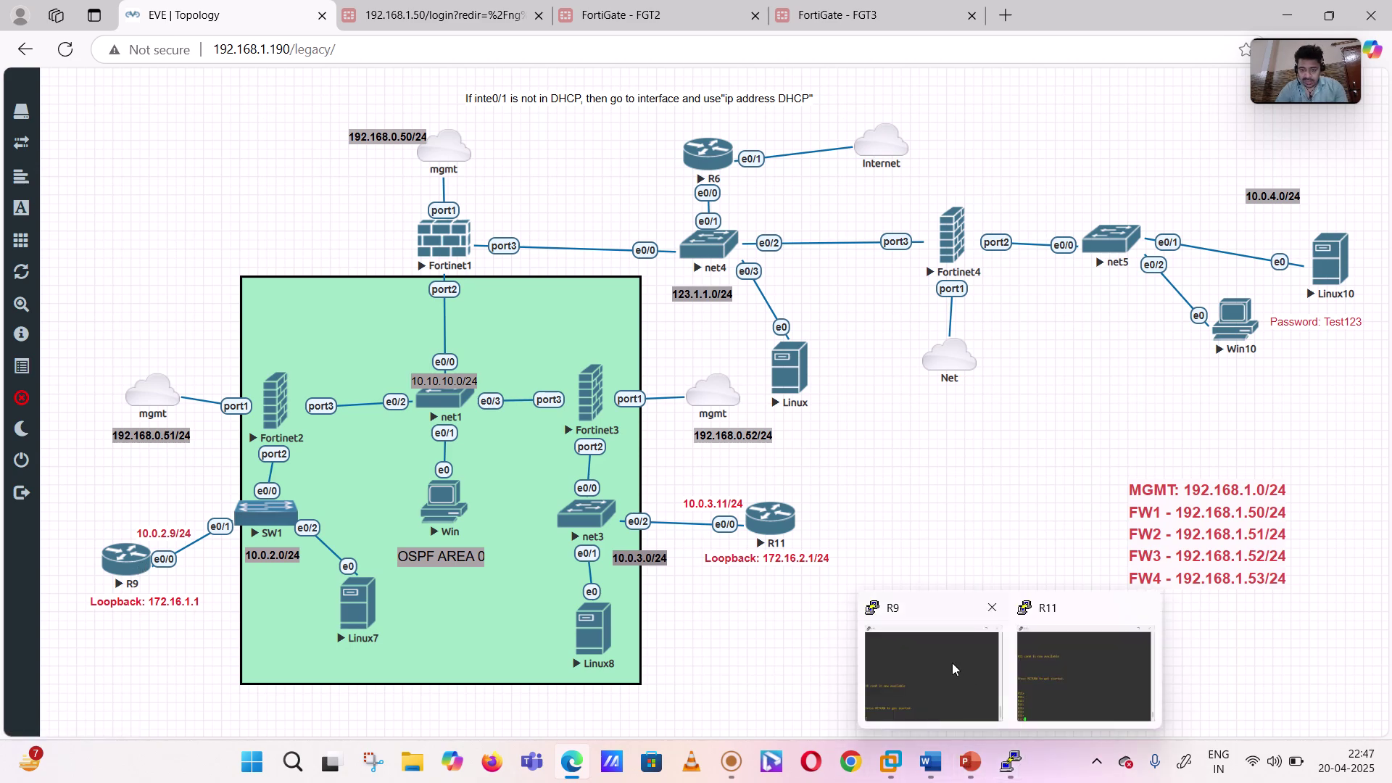
- Bring up R9's PuTTY console and enter privileged mode with 'en'
left_click(952, 663)
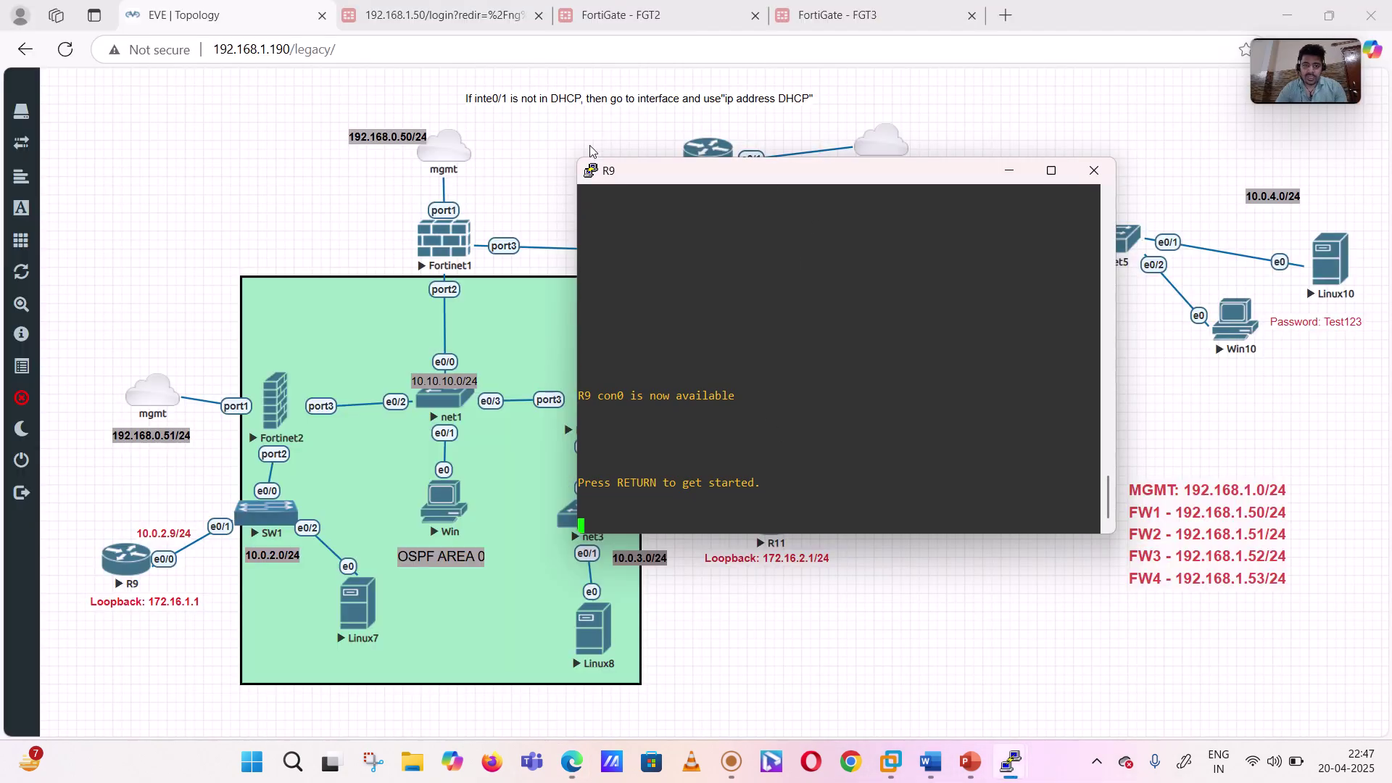
left_click(573, 151)
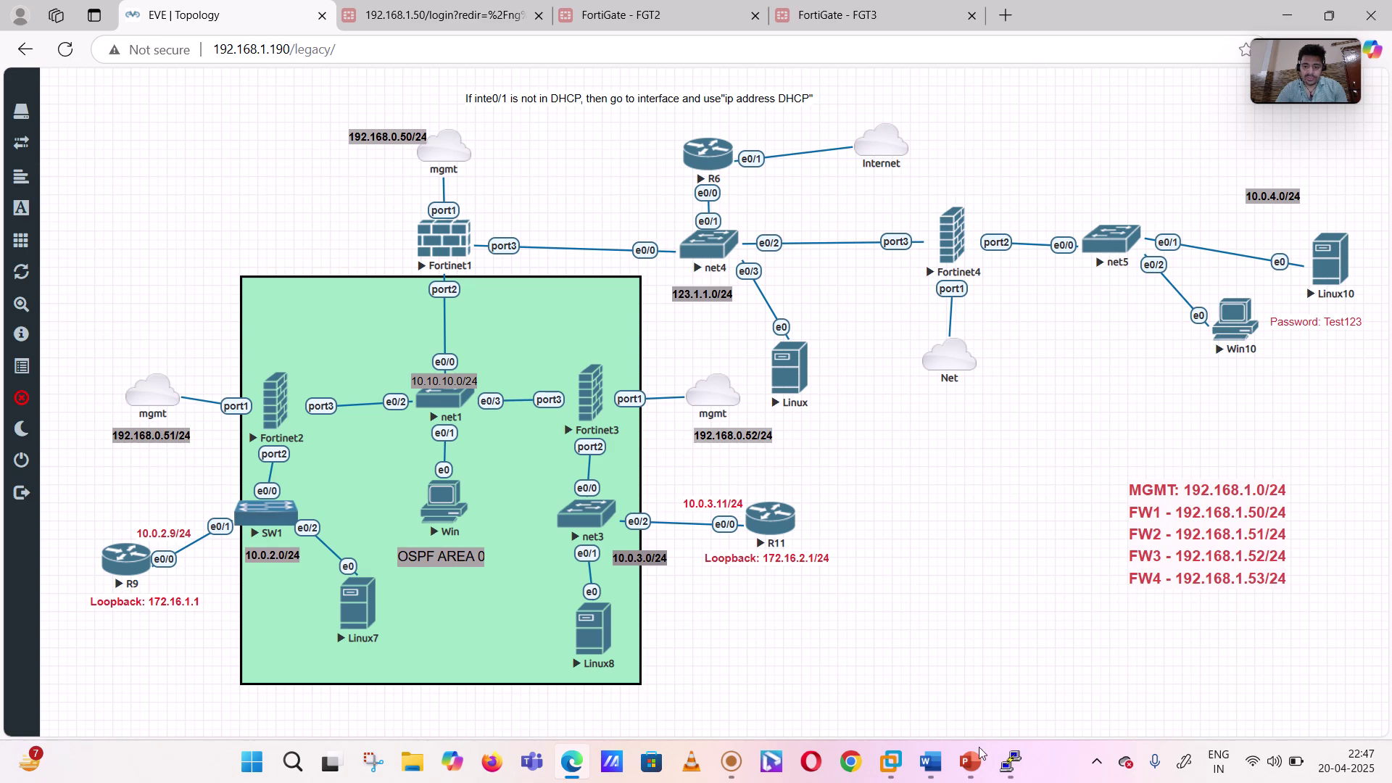
mouse_move(1001, 774)
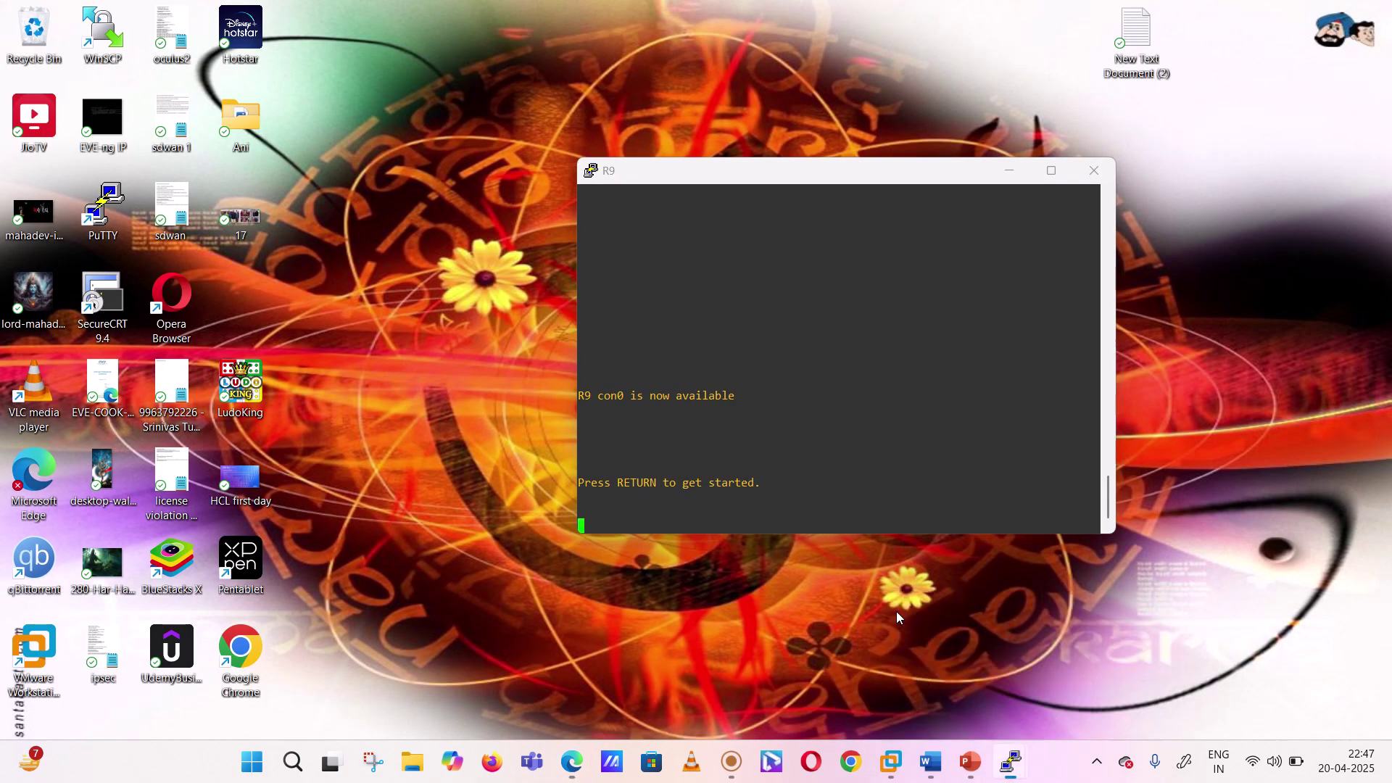
left_click(896, 611)
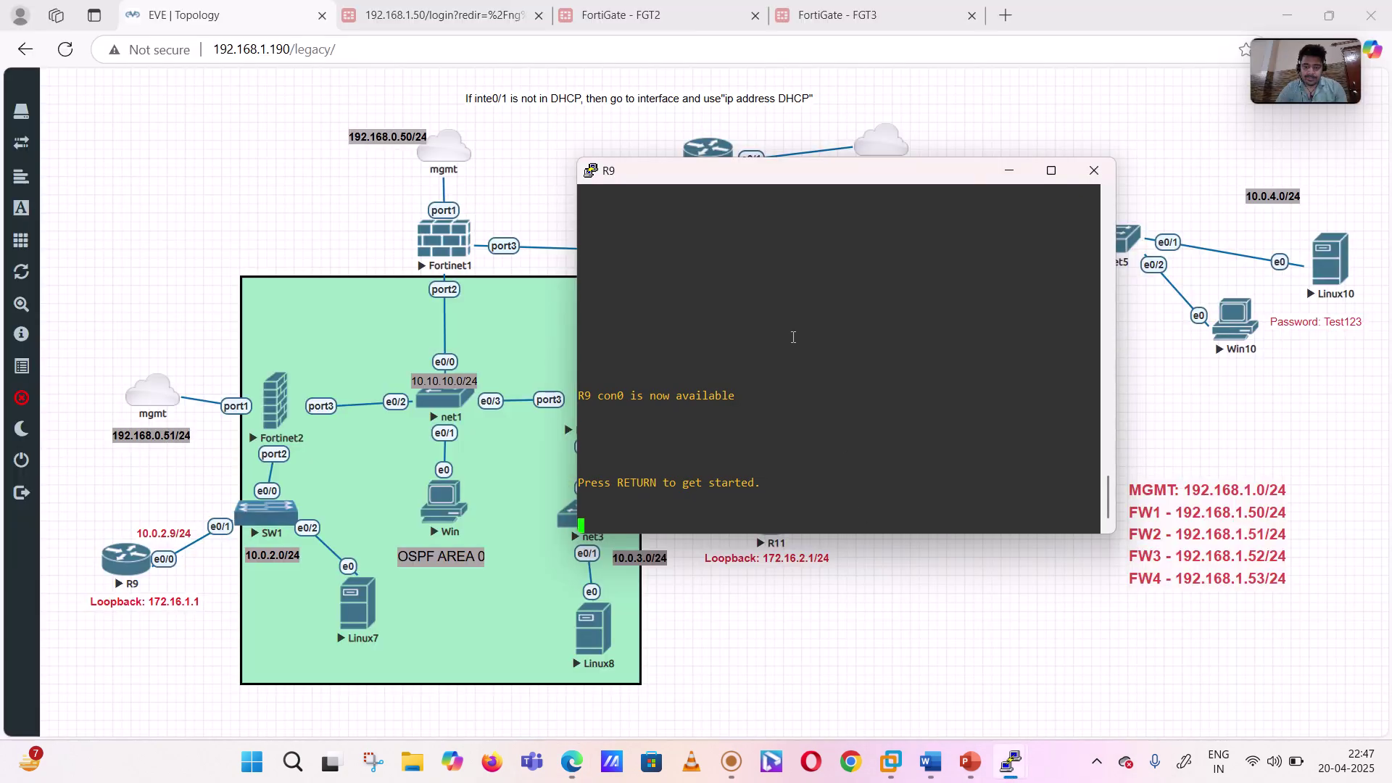
key("Return")
key("Return")
key("Return")
key("Return")
key("Return")
key("Return")
type("en")
key("Return")
key("Return")
key("Return")
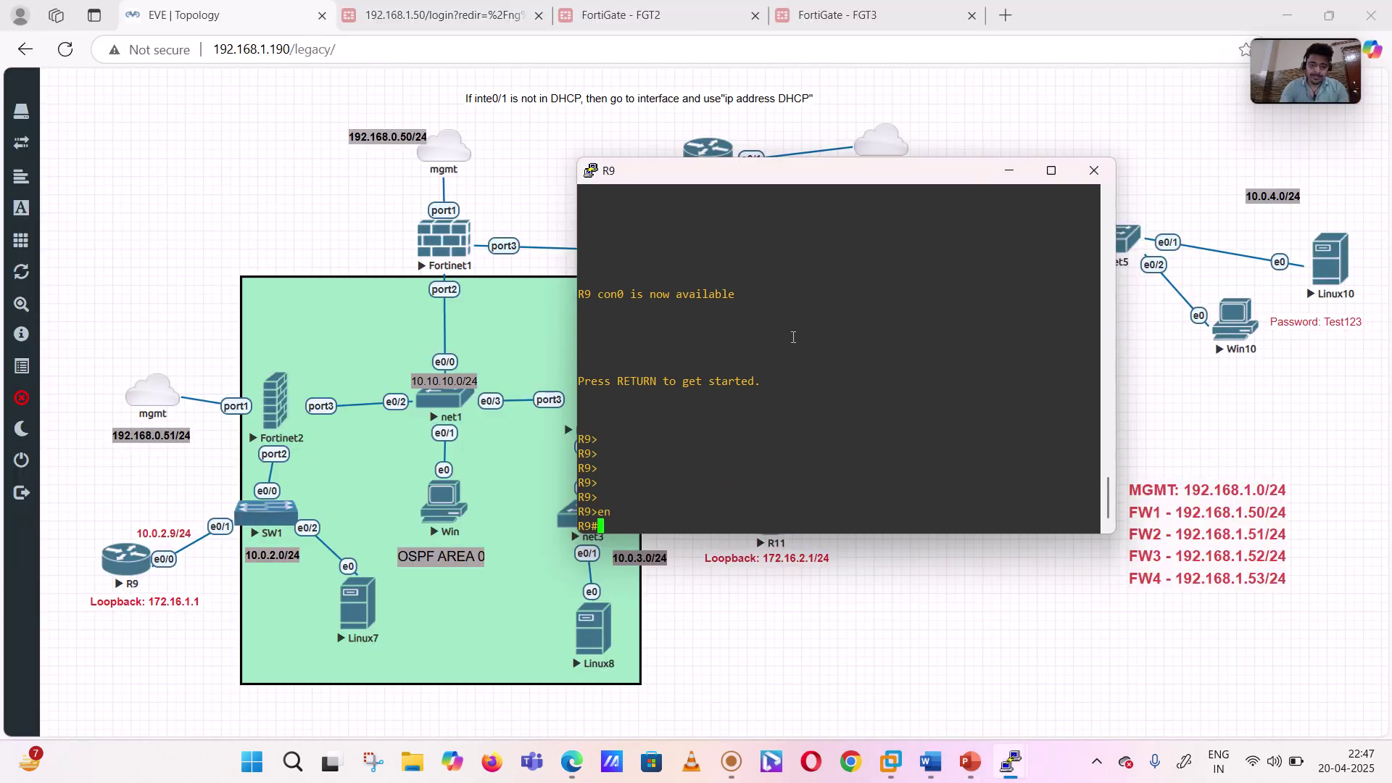
key("Return")
- Run 'sh ip proto', showing RIPv2 still running for 10.0.0.0 and 172.16.0.0
type("sh ip p")
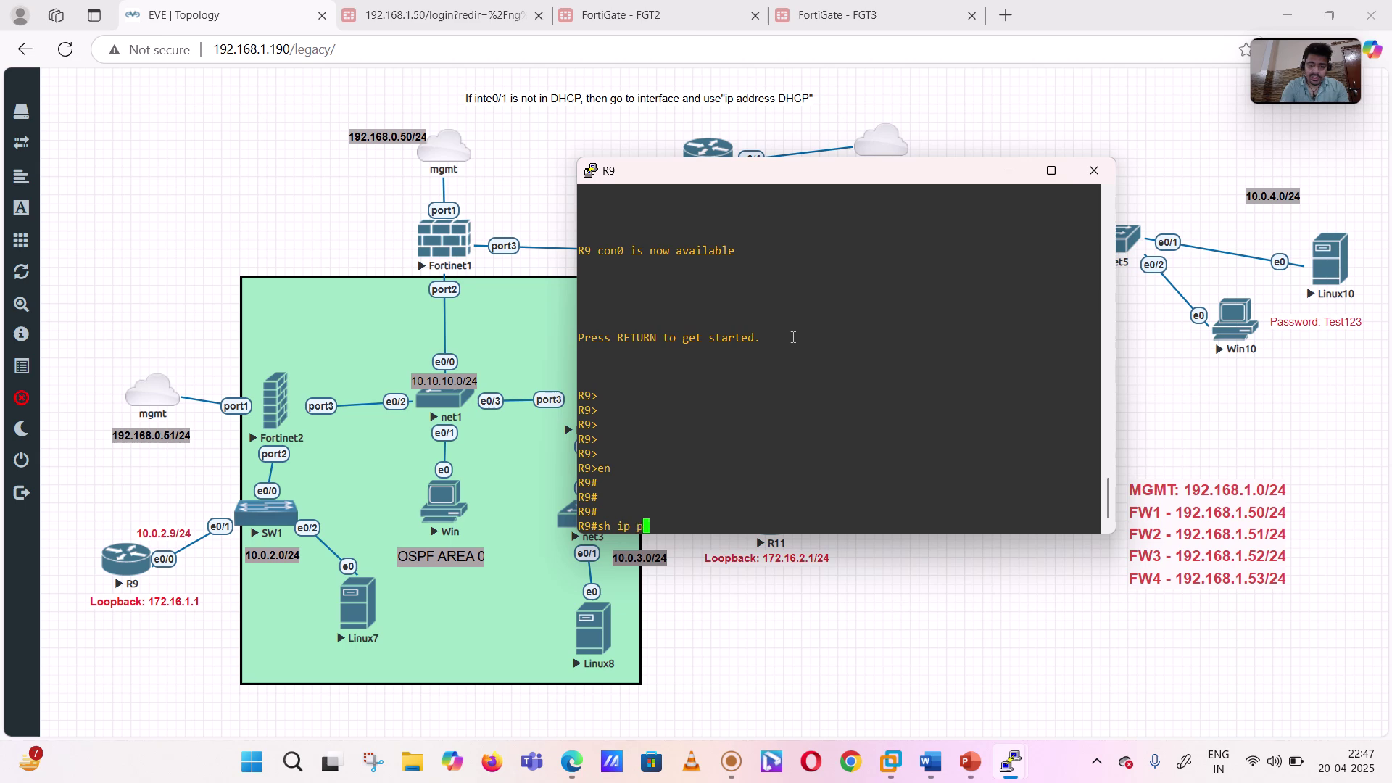
type("roto")
key("Return")
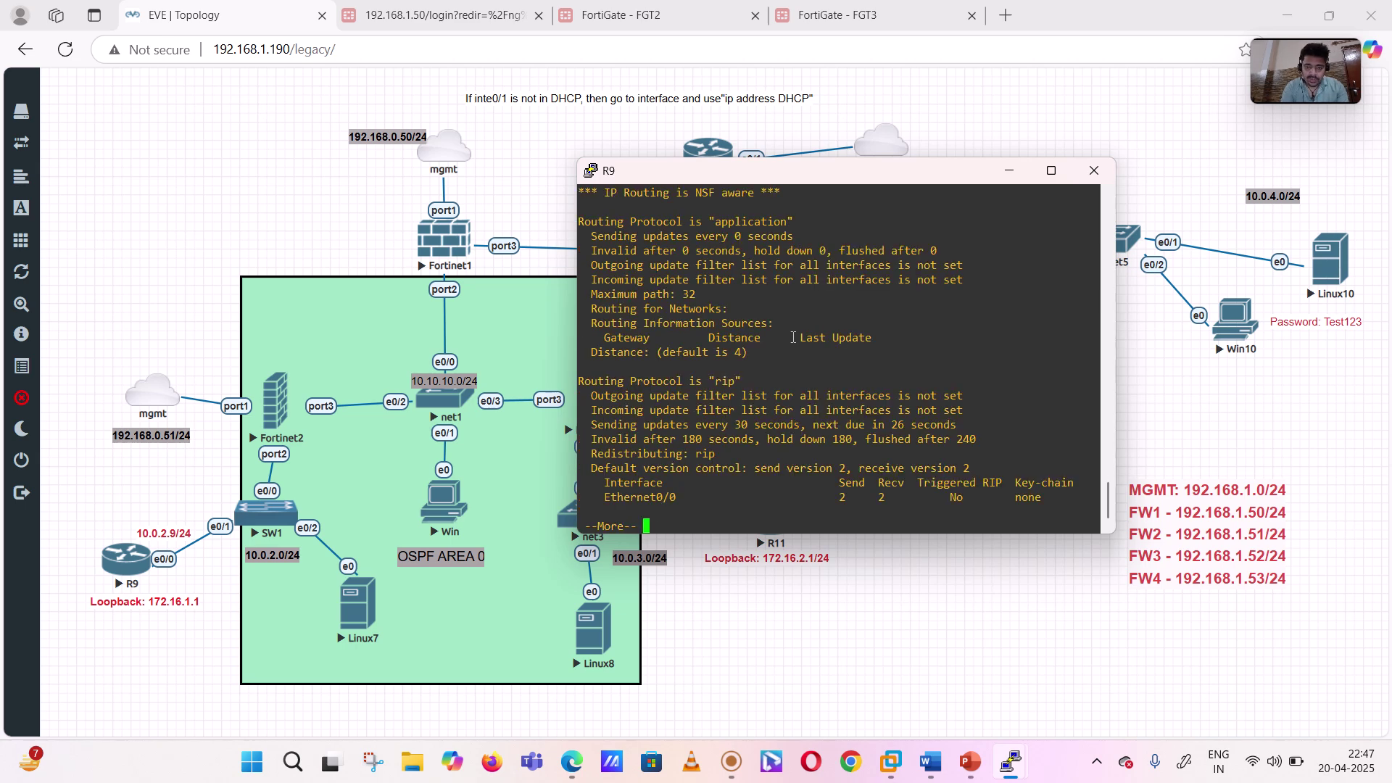
key("space")
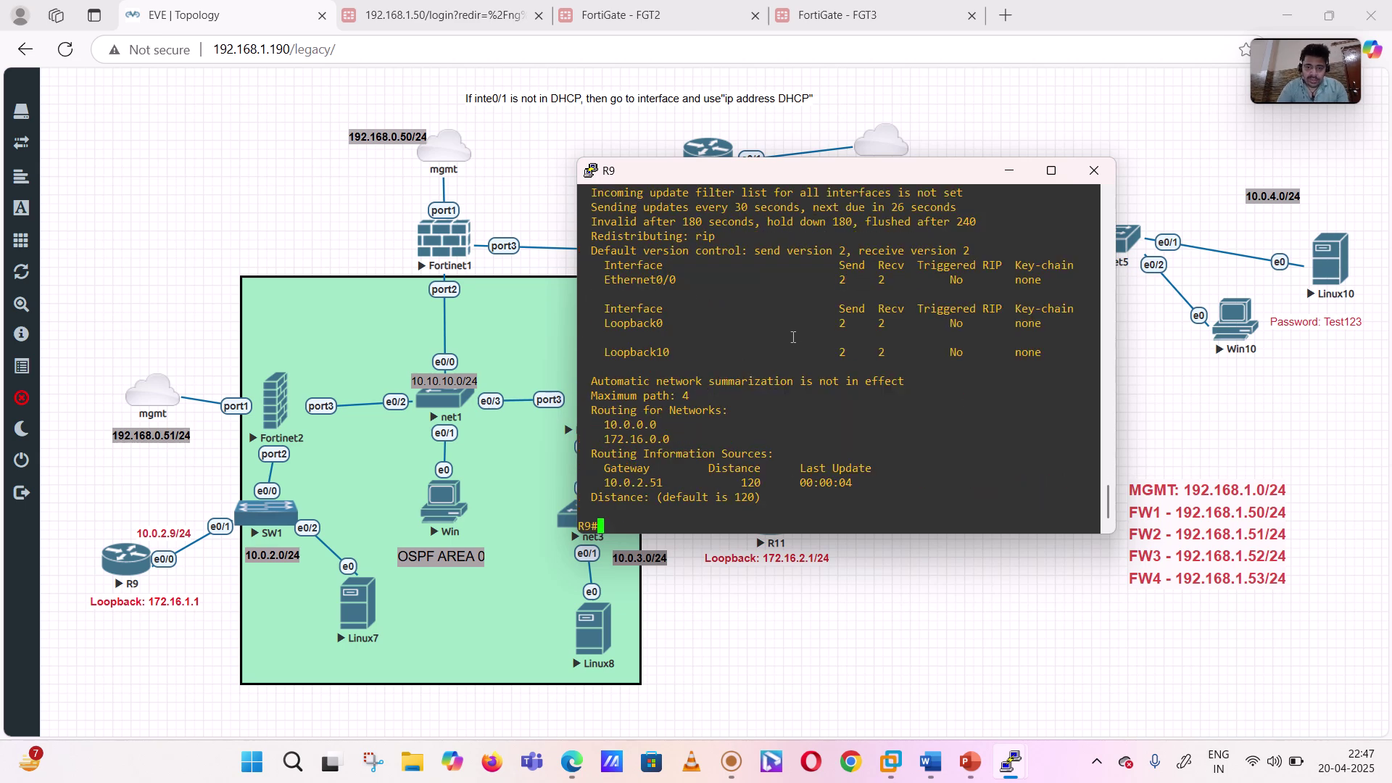
scroll(793, 337, "up", 4)
left_click_drag(689, 338, 760, 453)
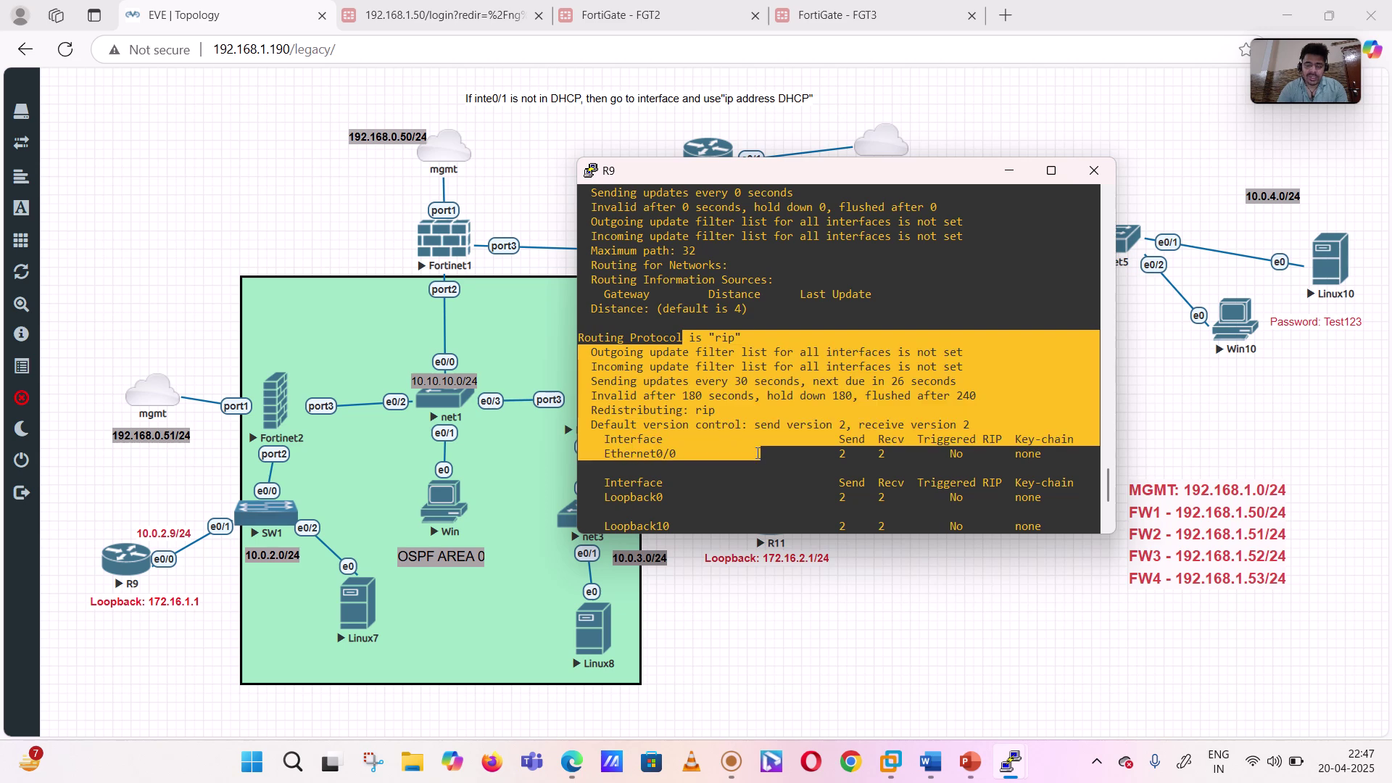
scroll(760, 453, "down", 4)
- Enter 'conf t' and remove RIP from R9 with 'no router rip'
type("conf t")
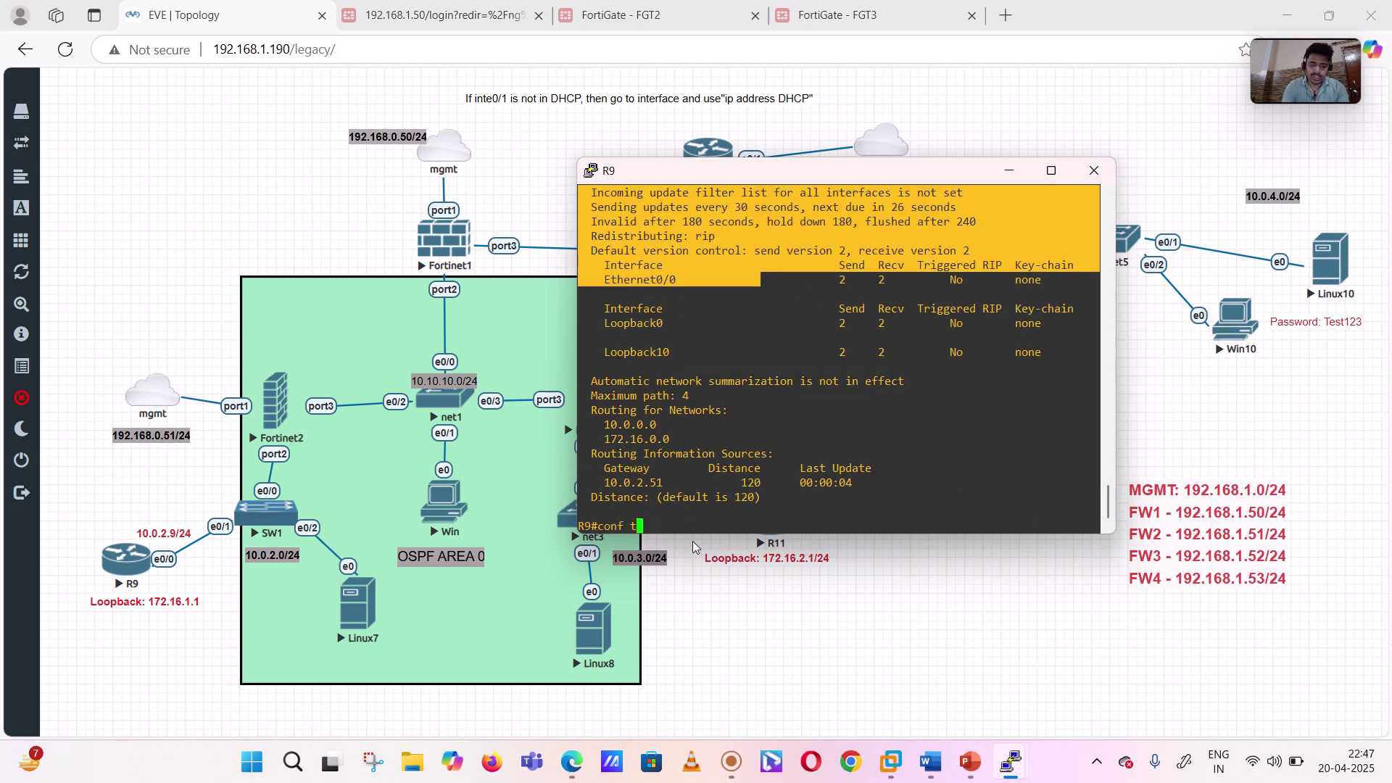
key("Return")
type("no router rip")
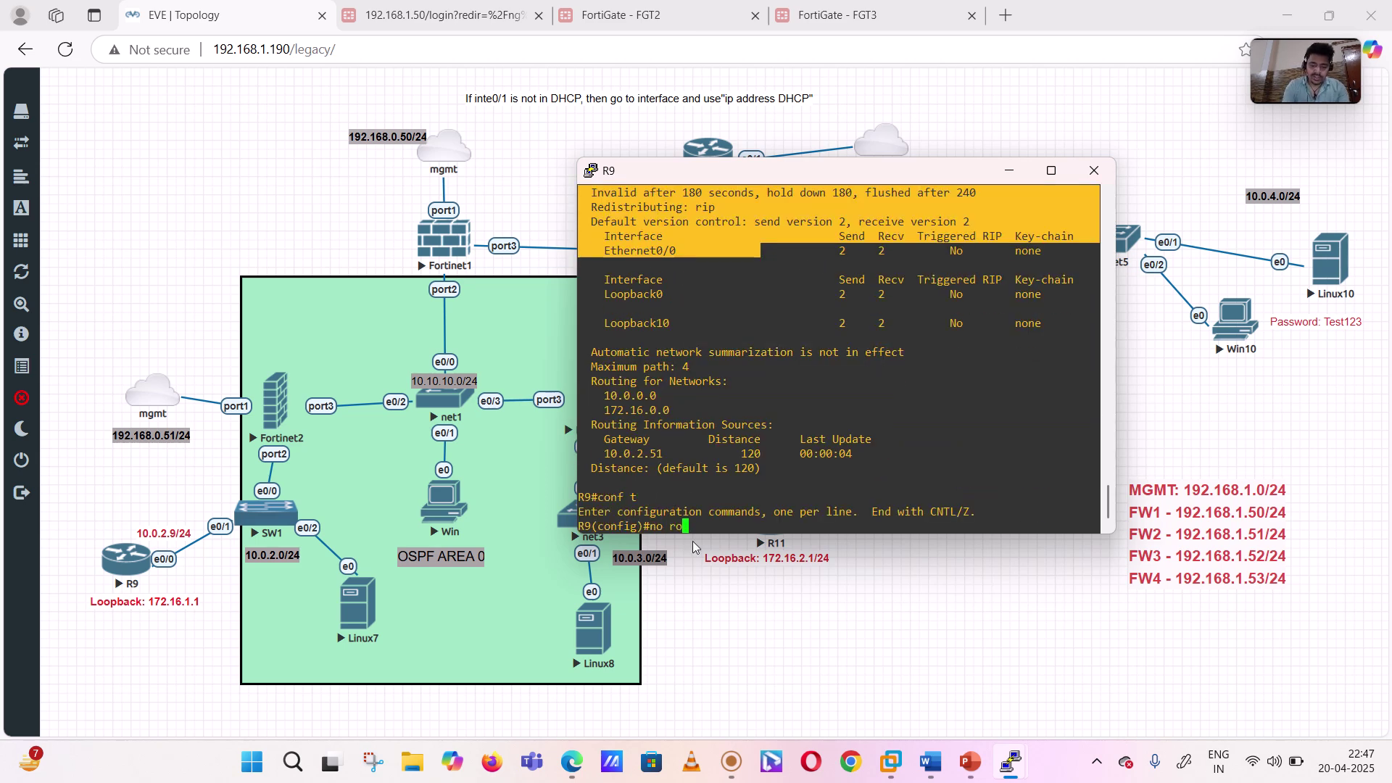
key("Return")
key("Return")
key("Return")
key("Return")
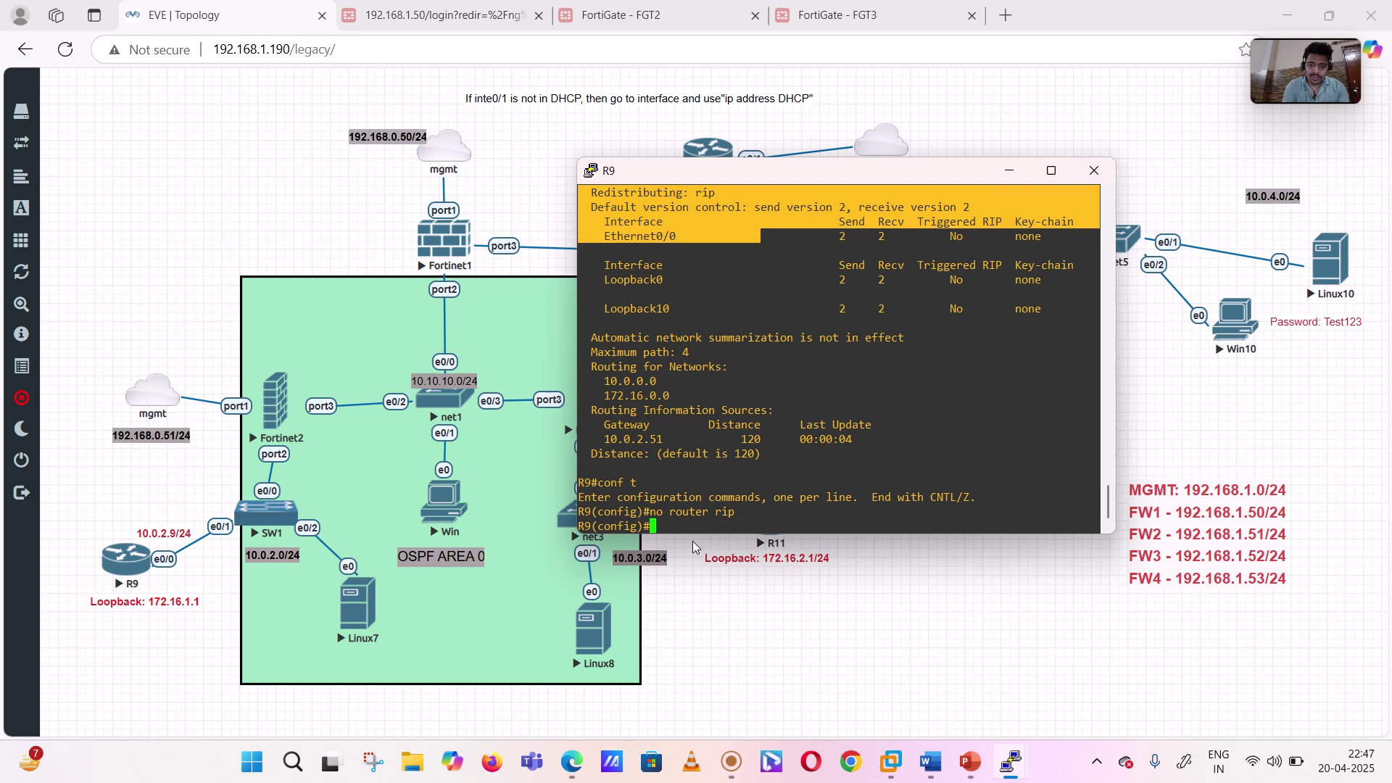
- Verify with 'do sh ip proto' that only the 'application' protocol remains
type("do sh i")
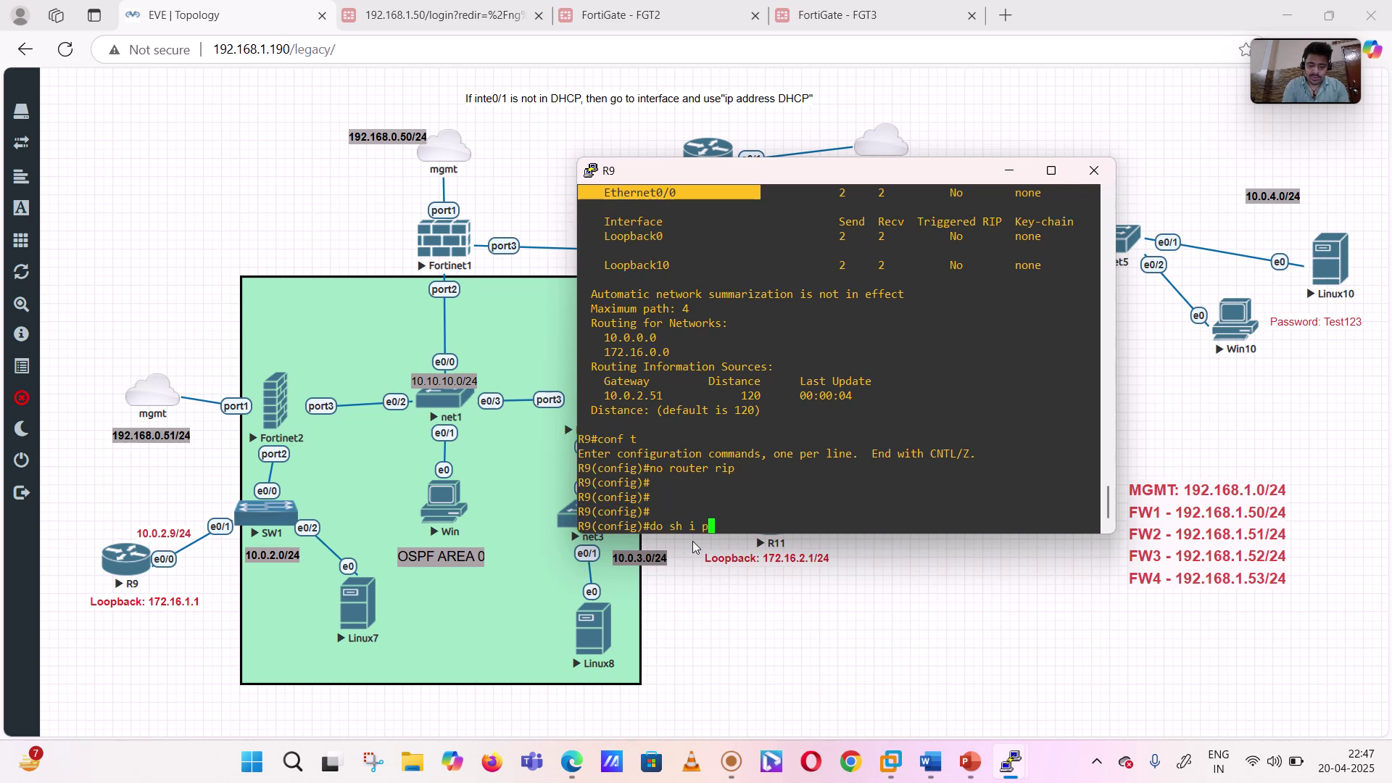
key("BackSpace")
type("p proto")
key("Return")
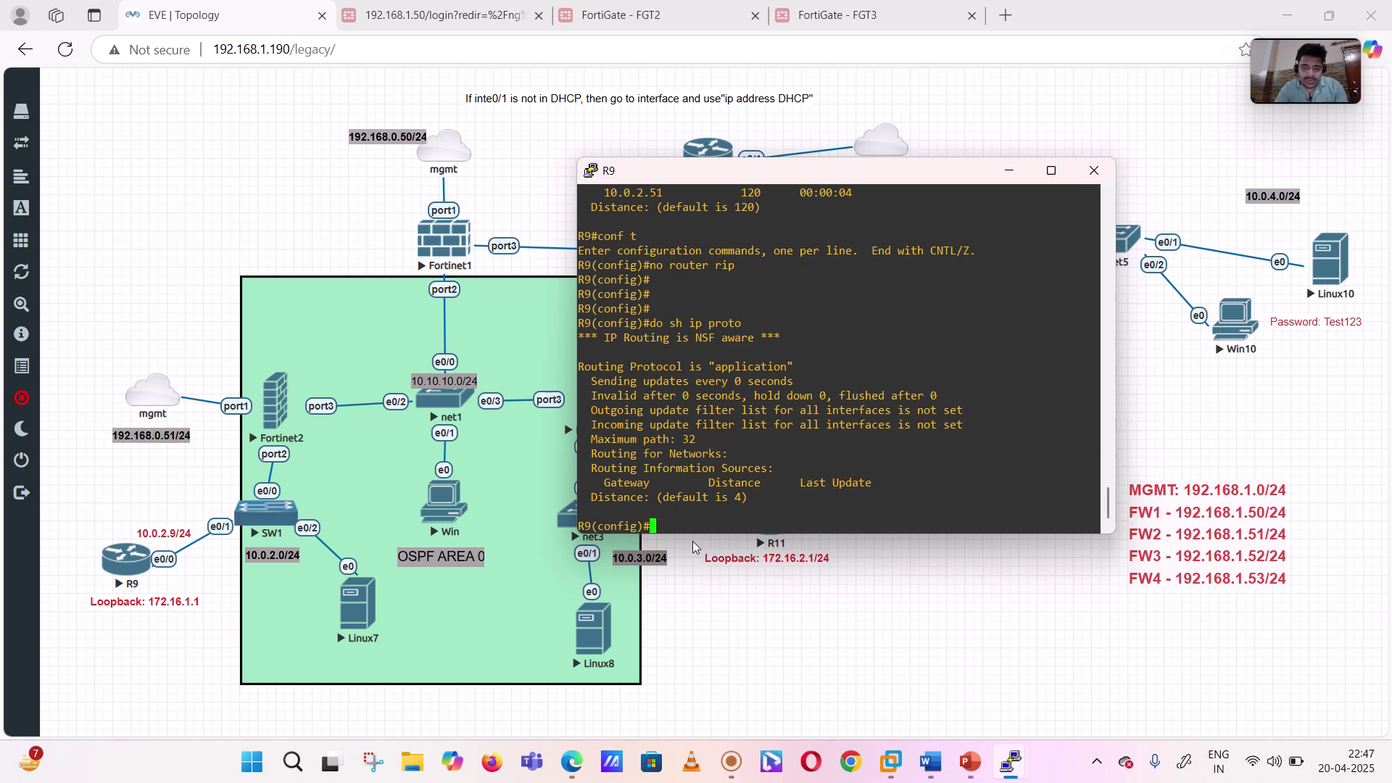
left_click_drag(594, 323, 713, 469)
left_click(713, 467)
key("Return")
key("Return")
key("Return")
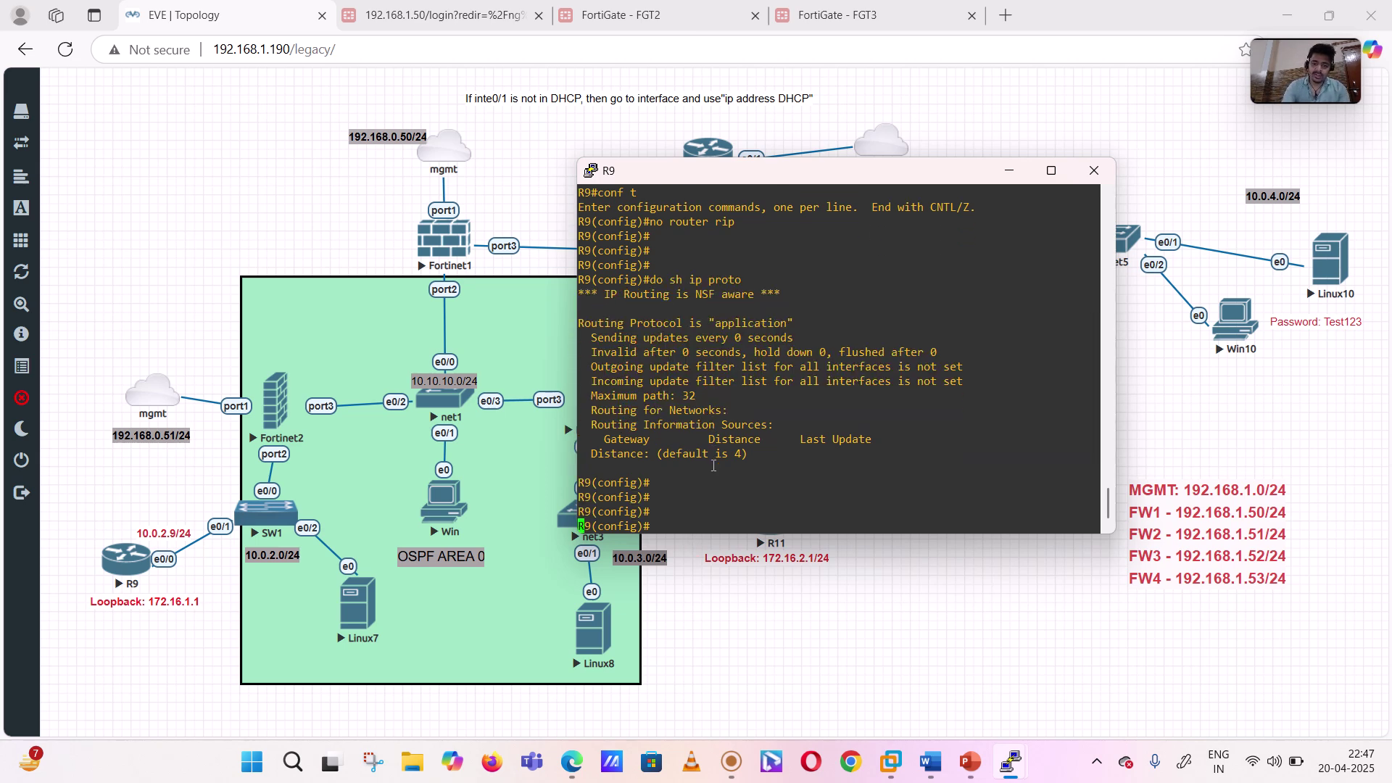
key("Return")
key("Return")
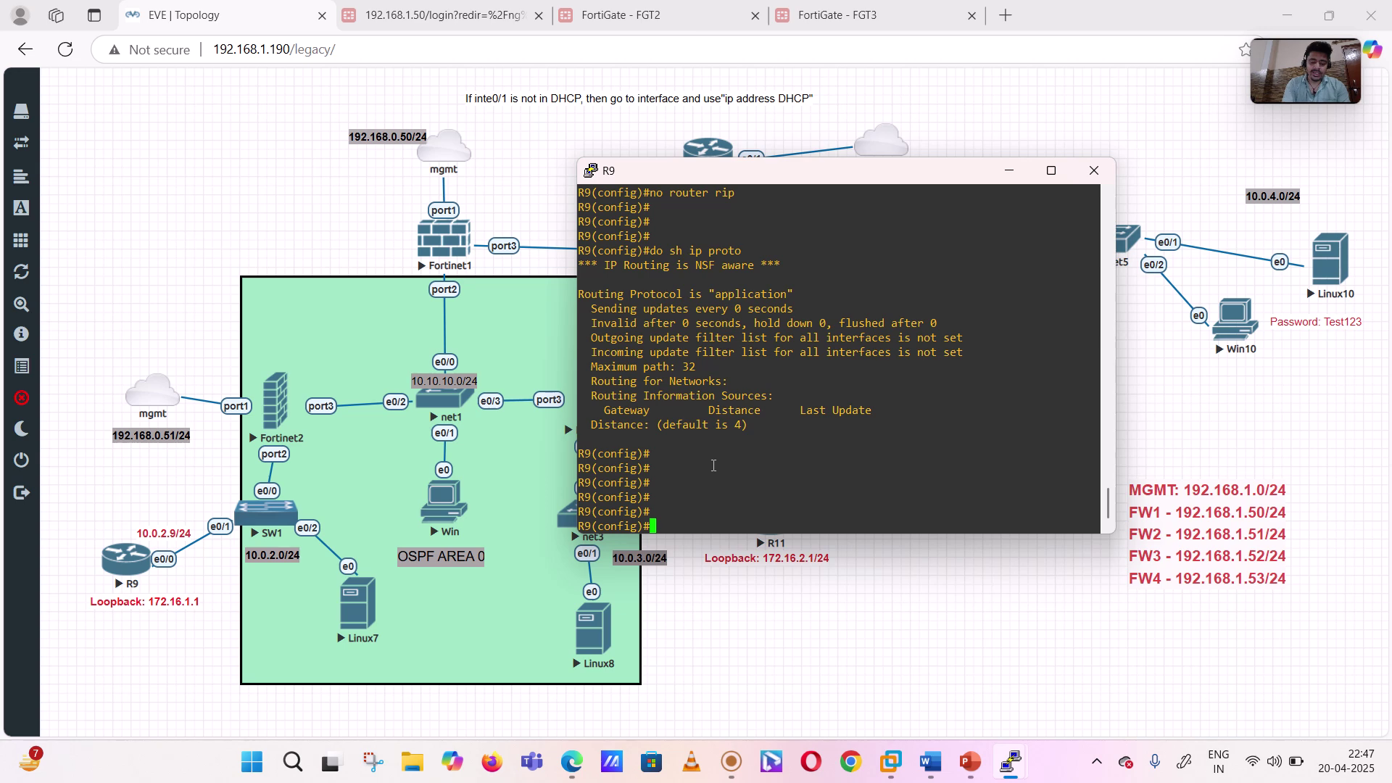
- Start 'router ospf 1' on R9 and set router-id 9.9.9.9
type("rou")
key("Tab")
type("r os")
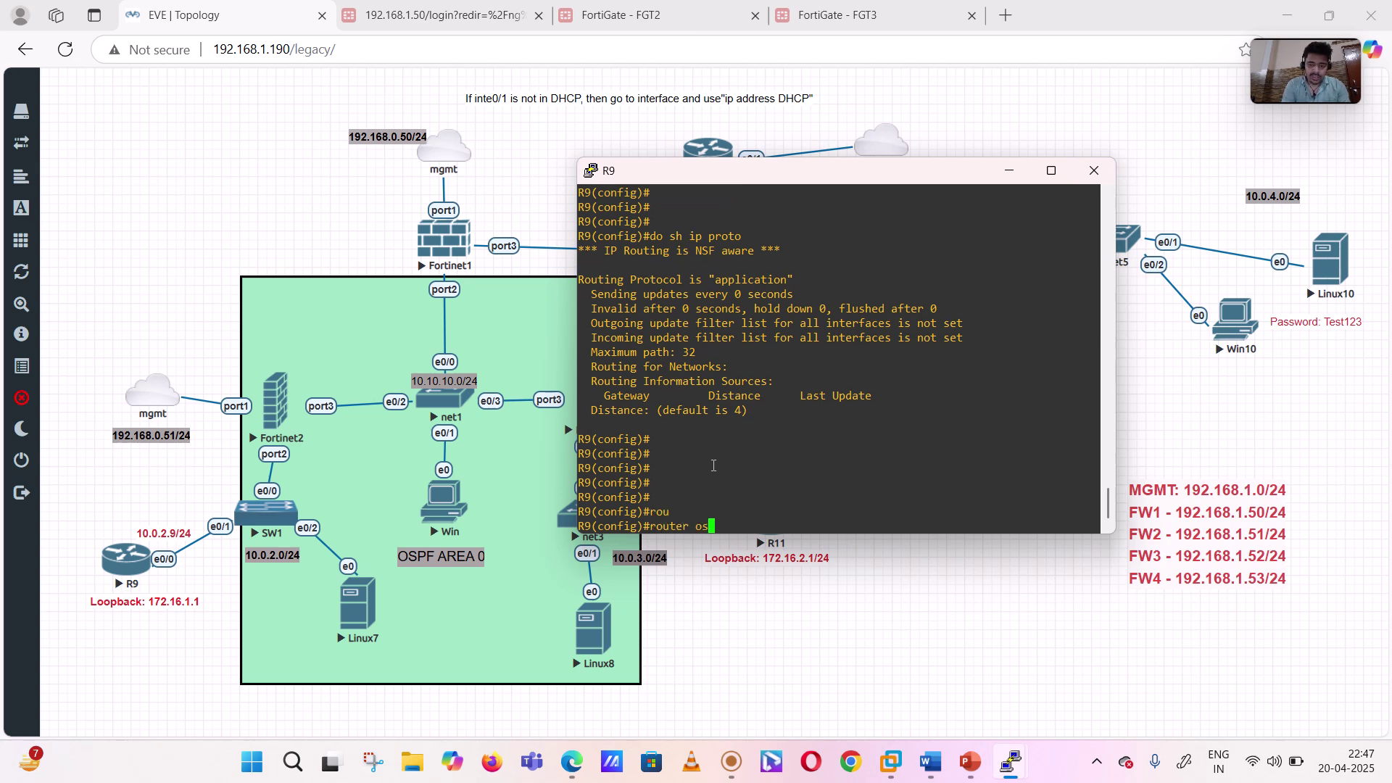
key("Tab")
type("1")
key("Return")
key("Return")
key("Return")
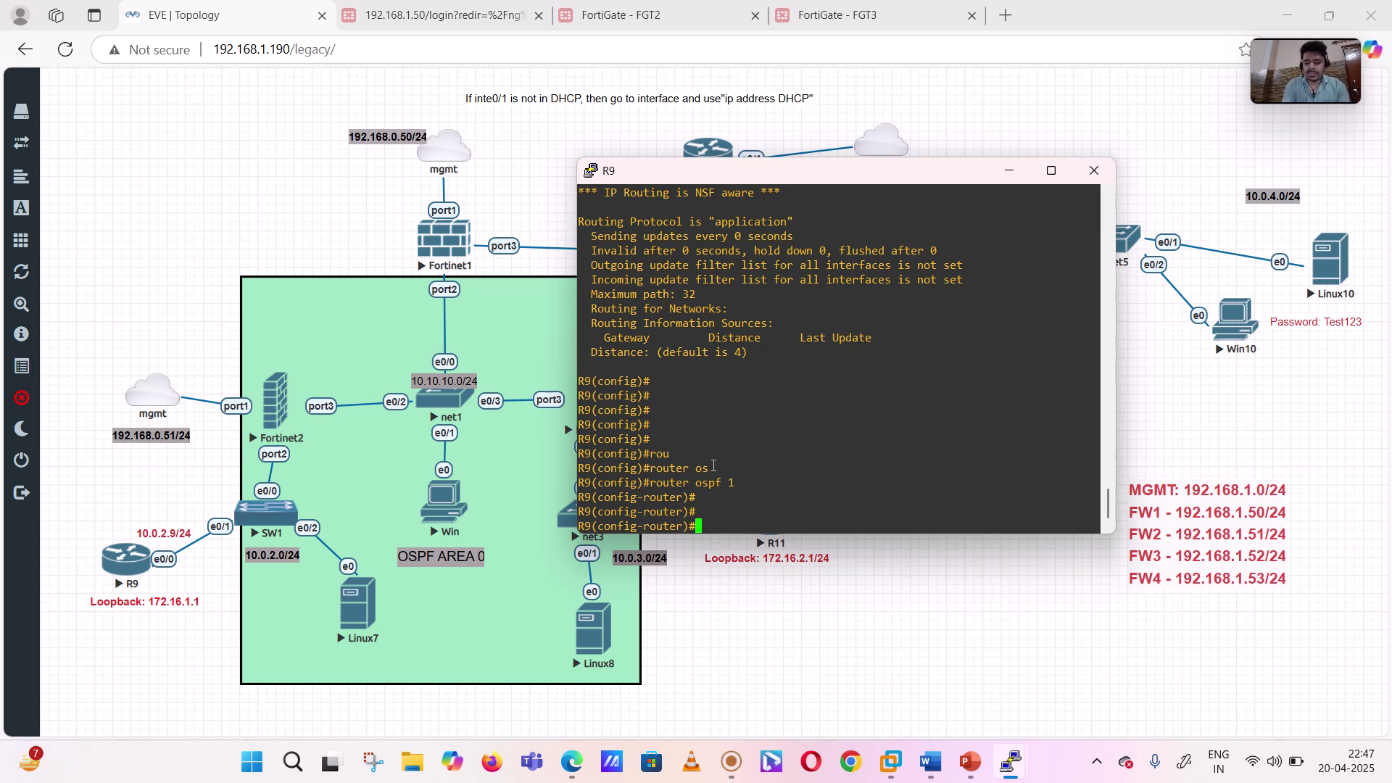
type("router")
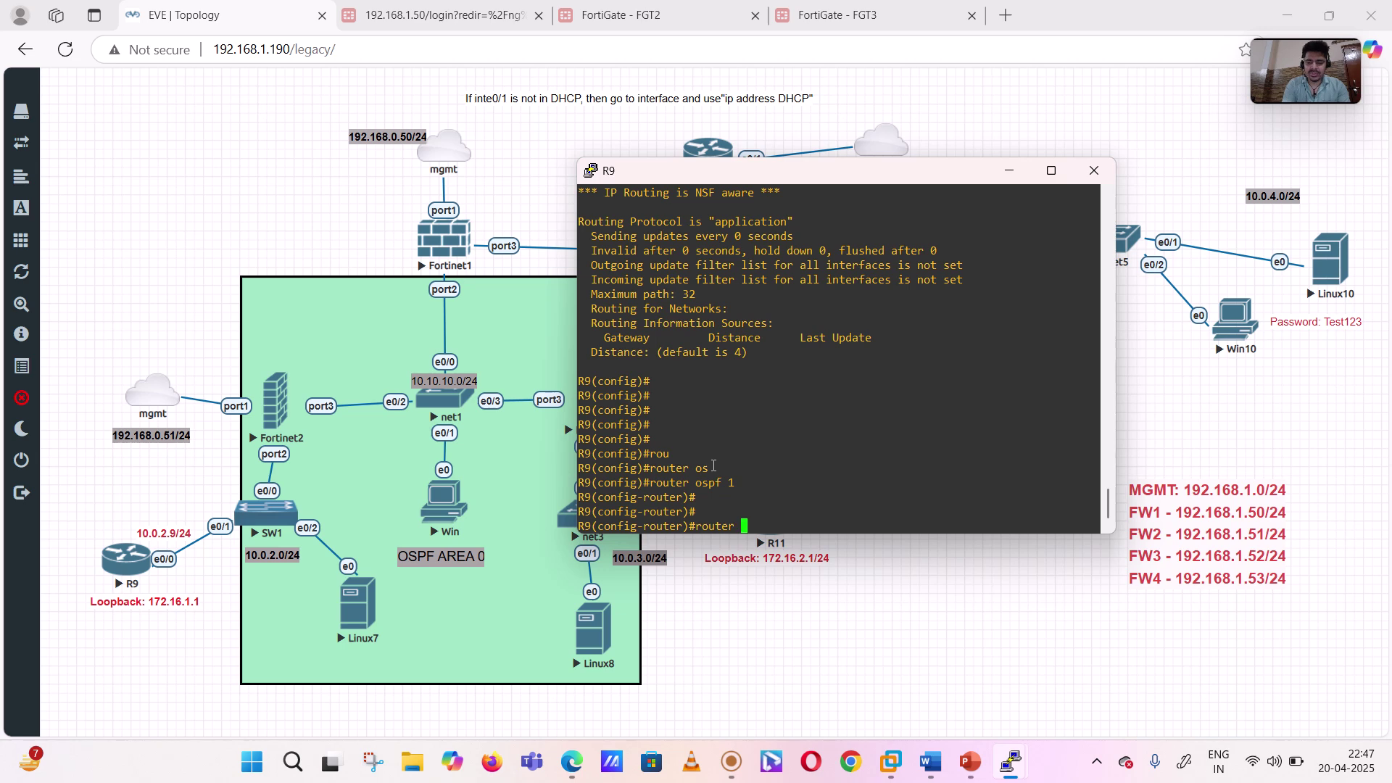
key("BackSpace")
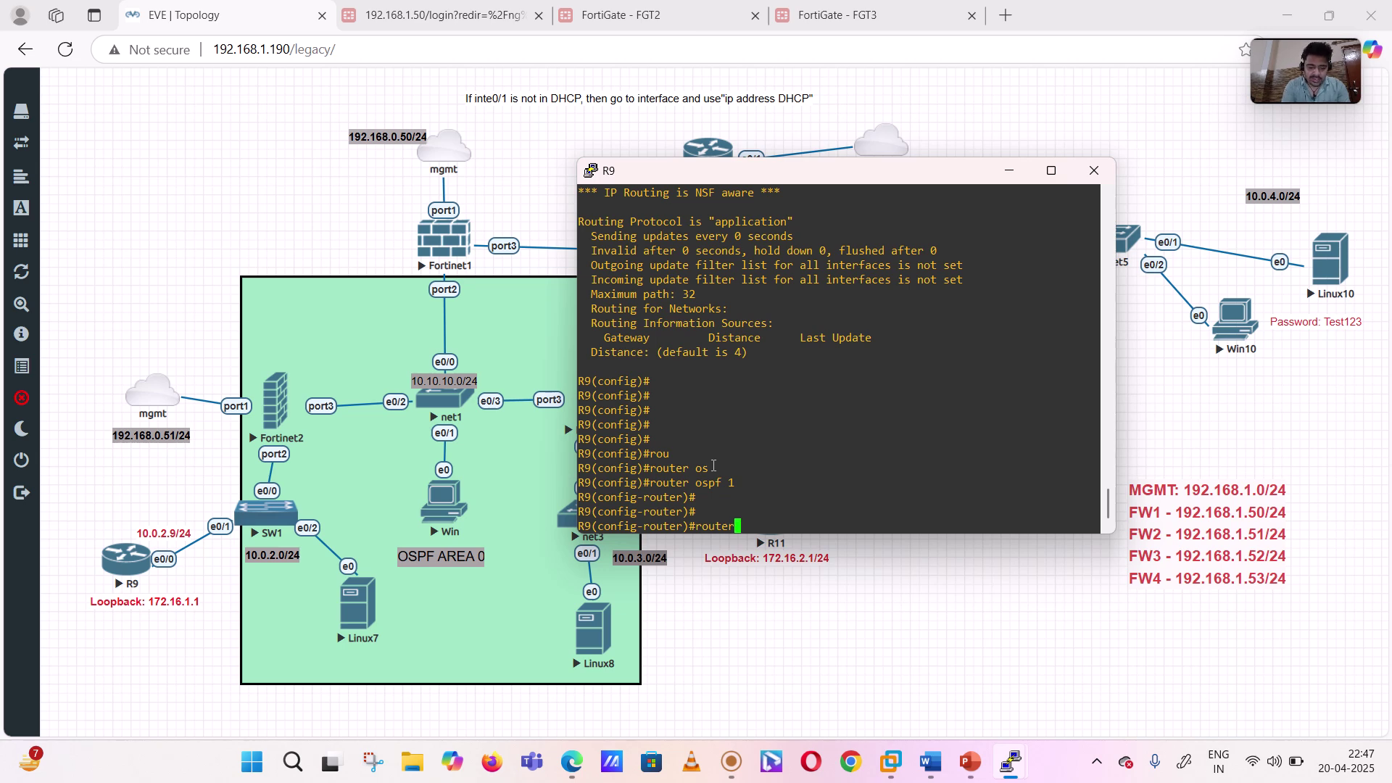
key("Tab")
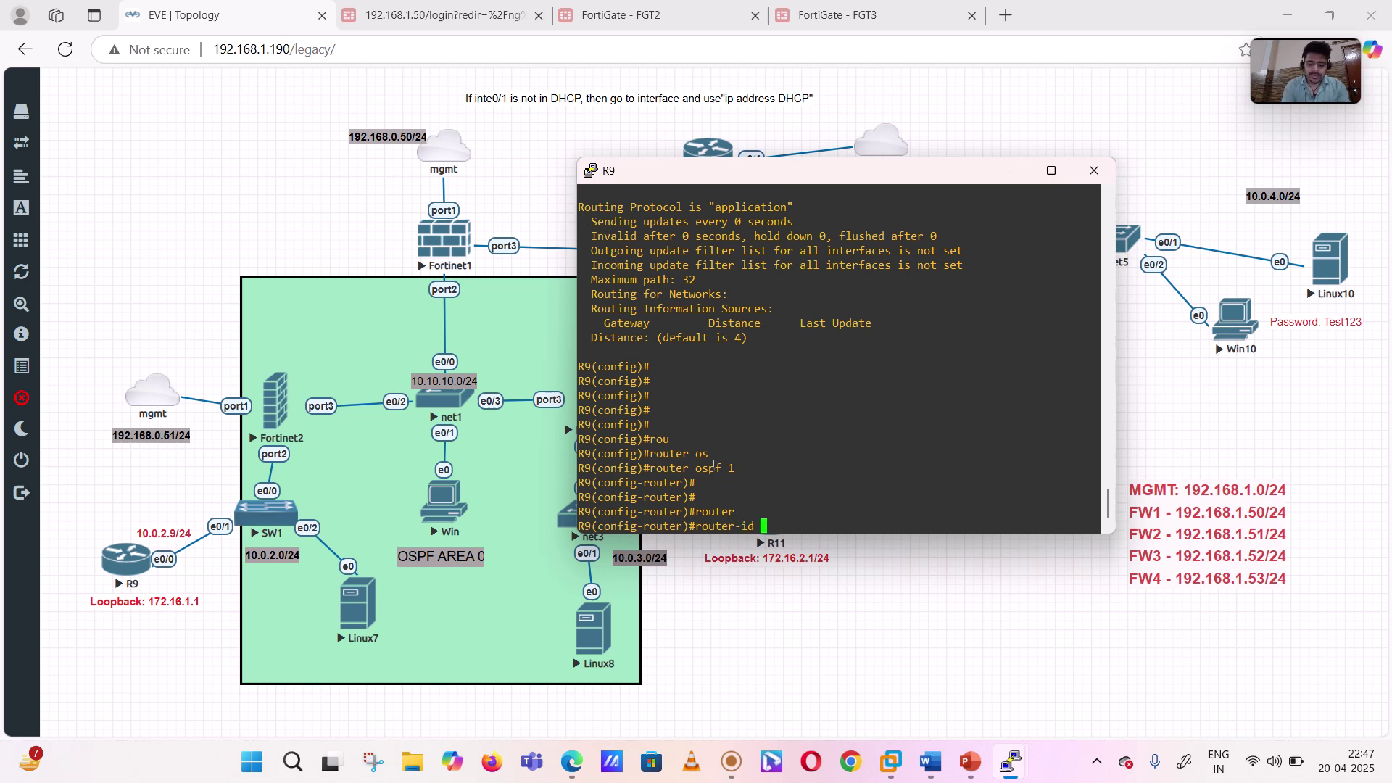
type("9.9.9.9")
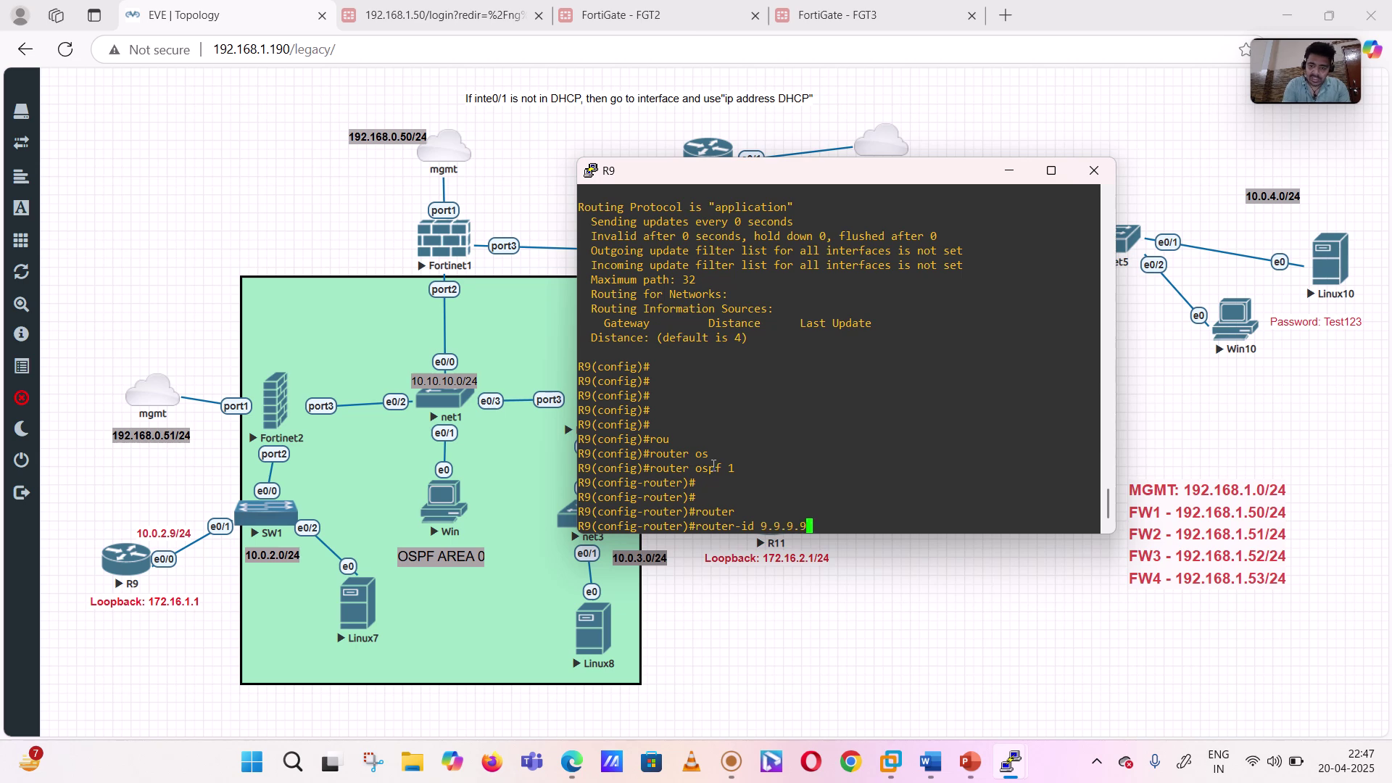
key("Return")
- Advertise 'network 10.0.2.0 0.0.0.255 area 0' into OSPF
type("netw")
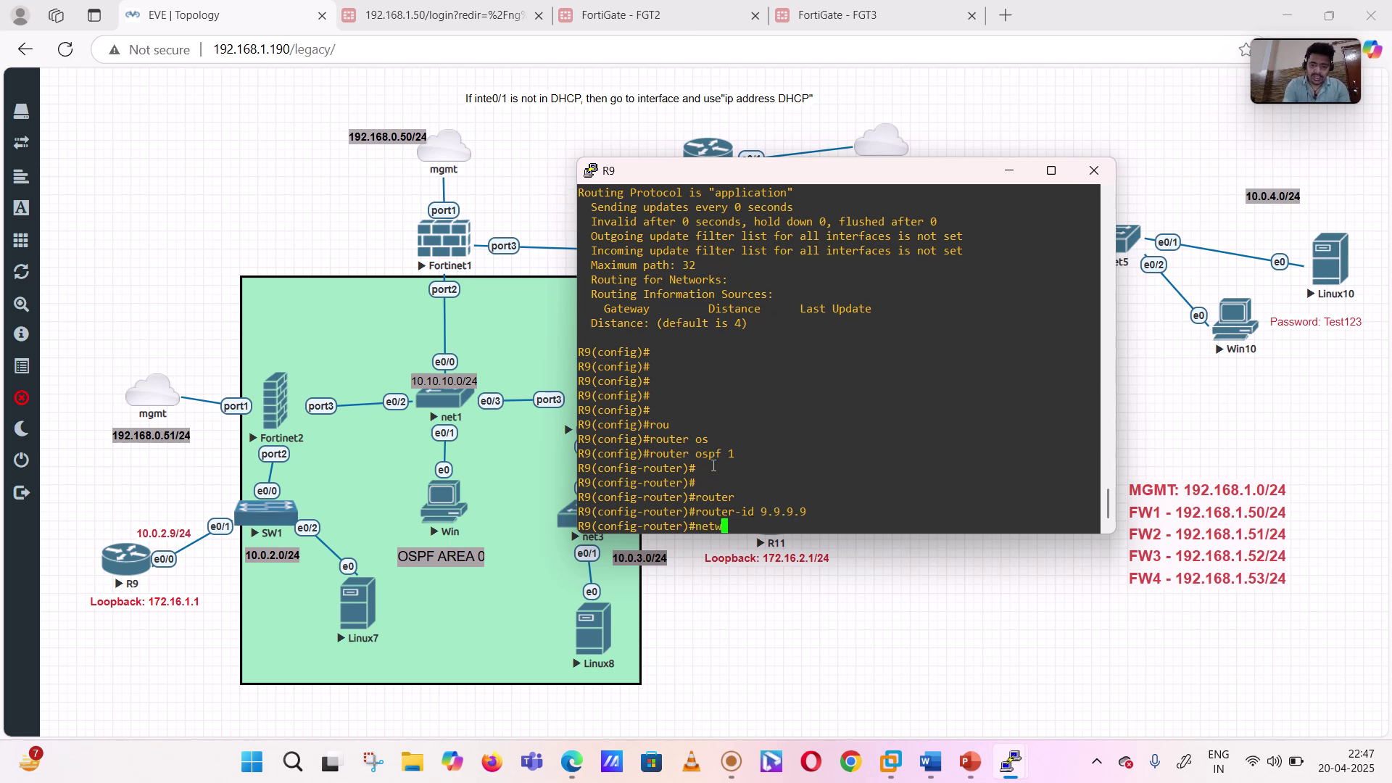
key("Tab")
type("10.")
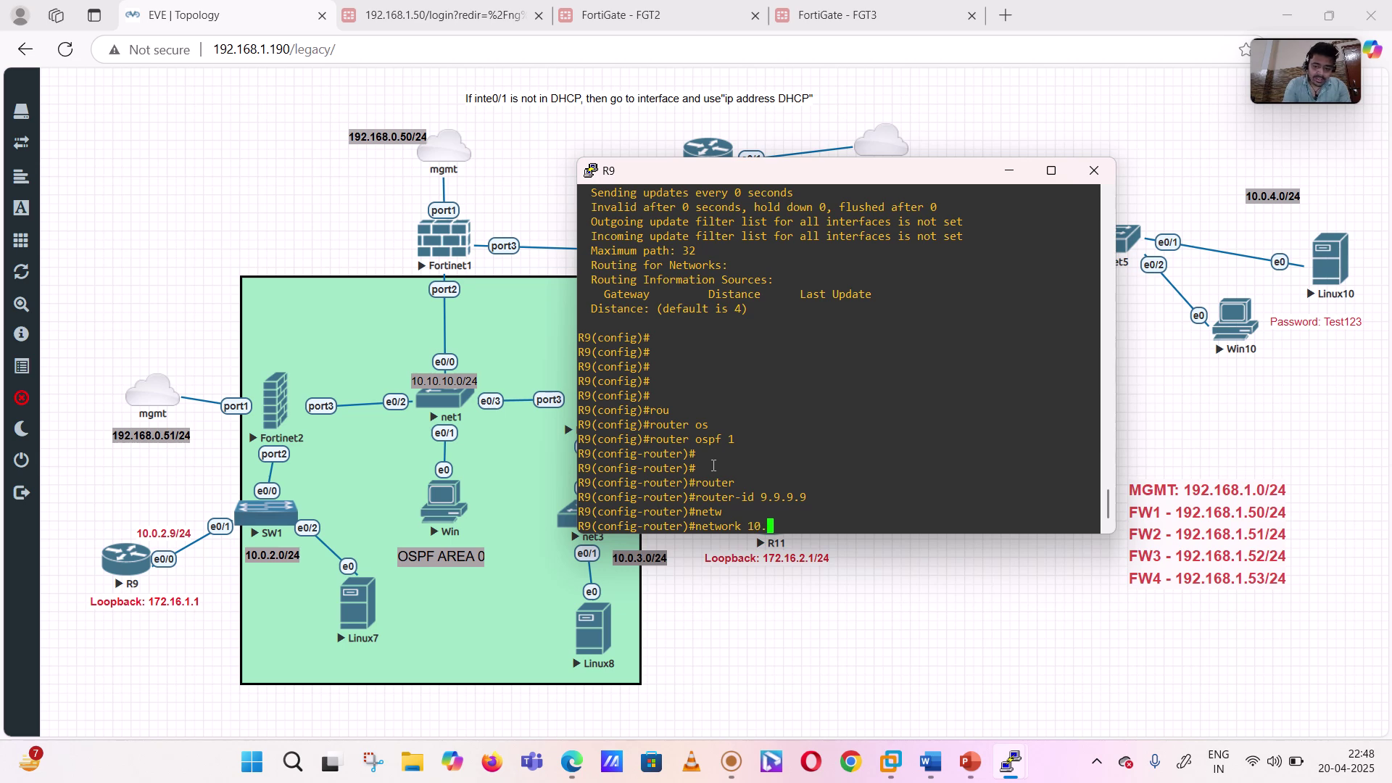
type("0.2.0 ?")
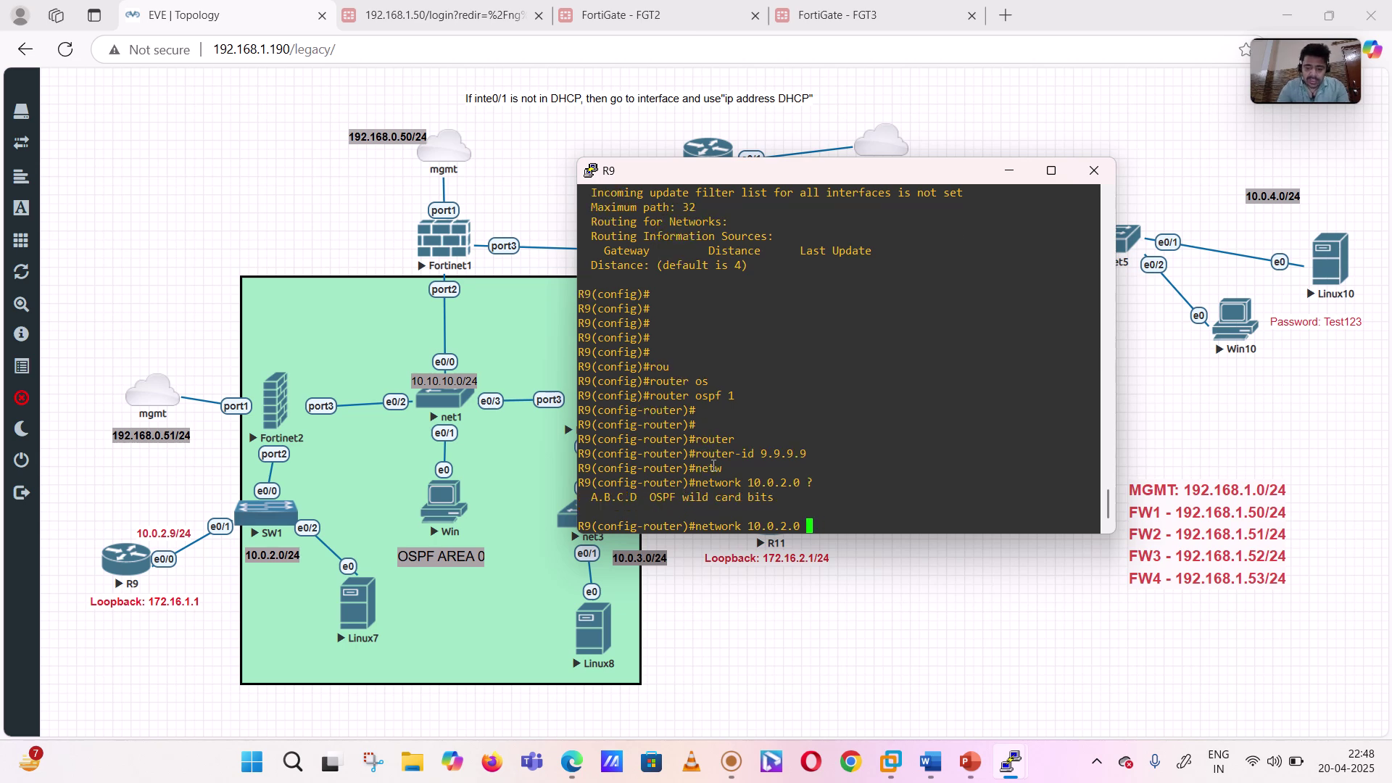
type("0.0")
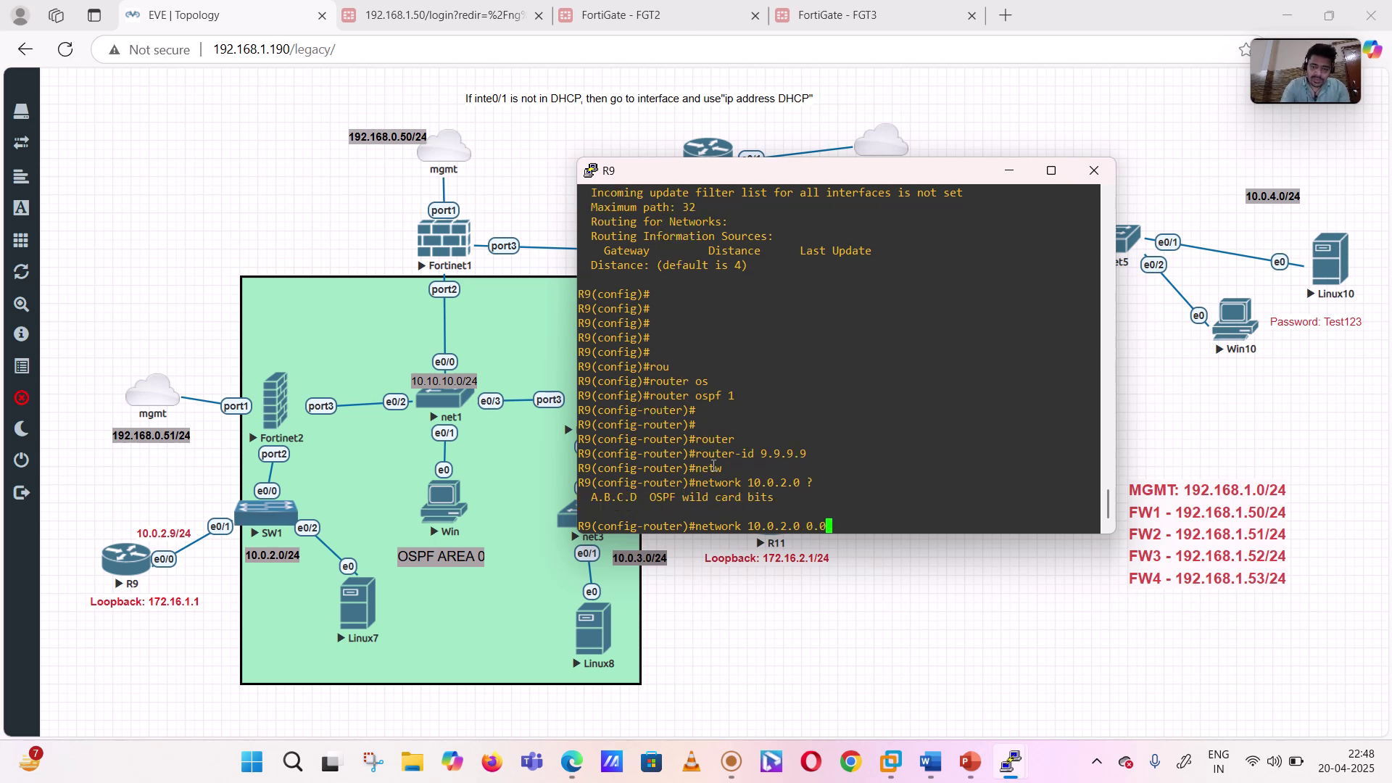
type(".0.255")
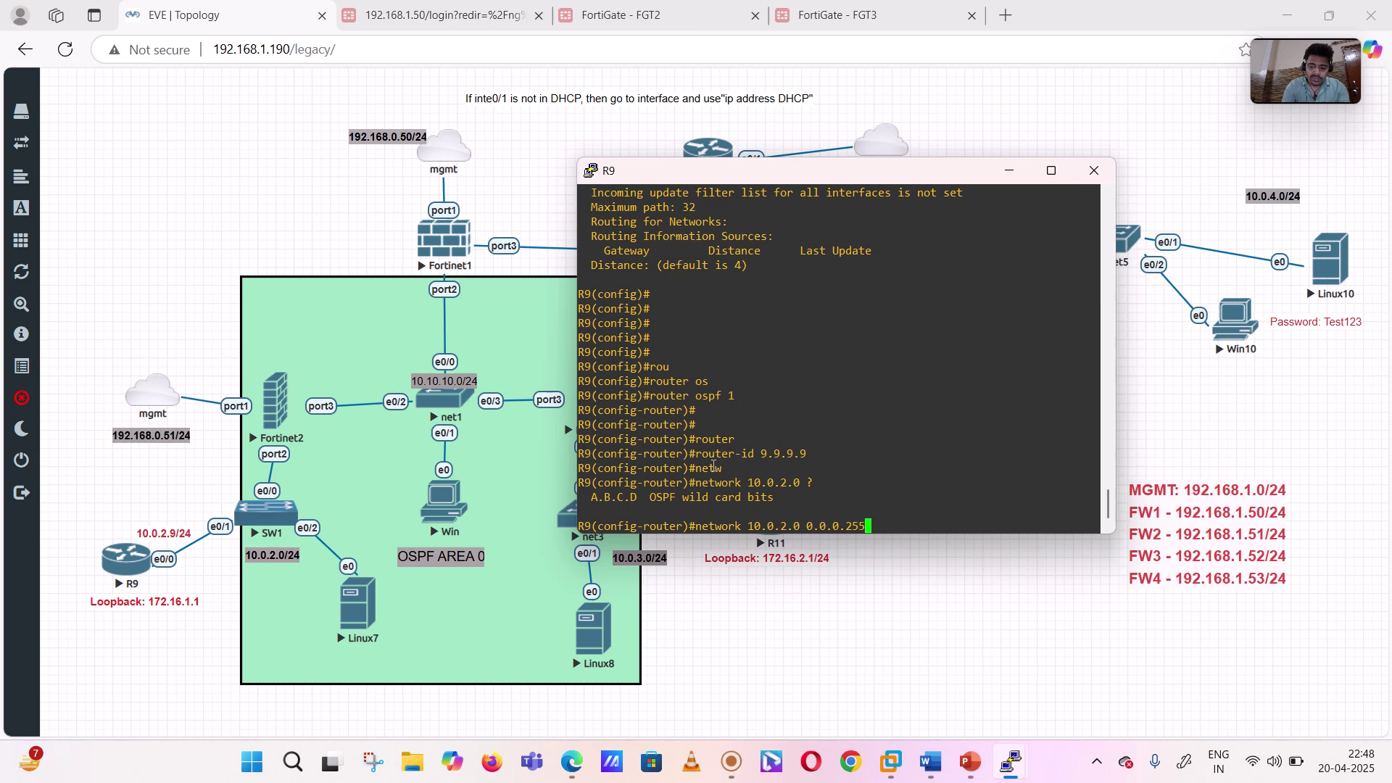
type(" ?are")
key("Tab")
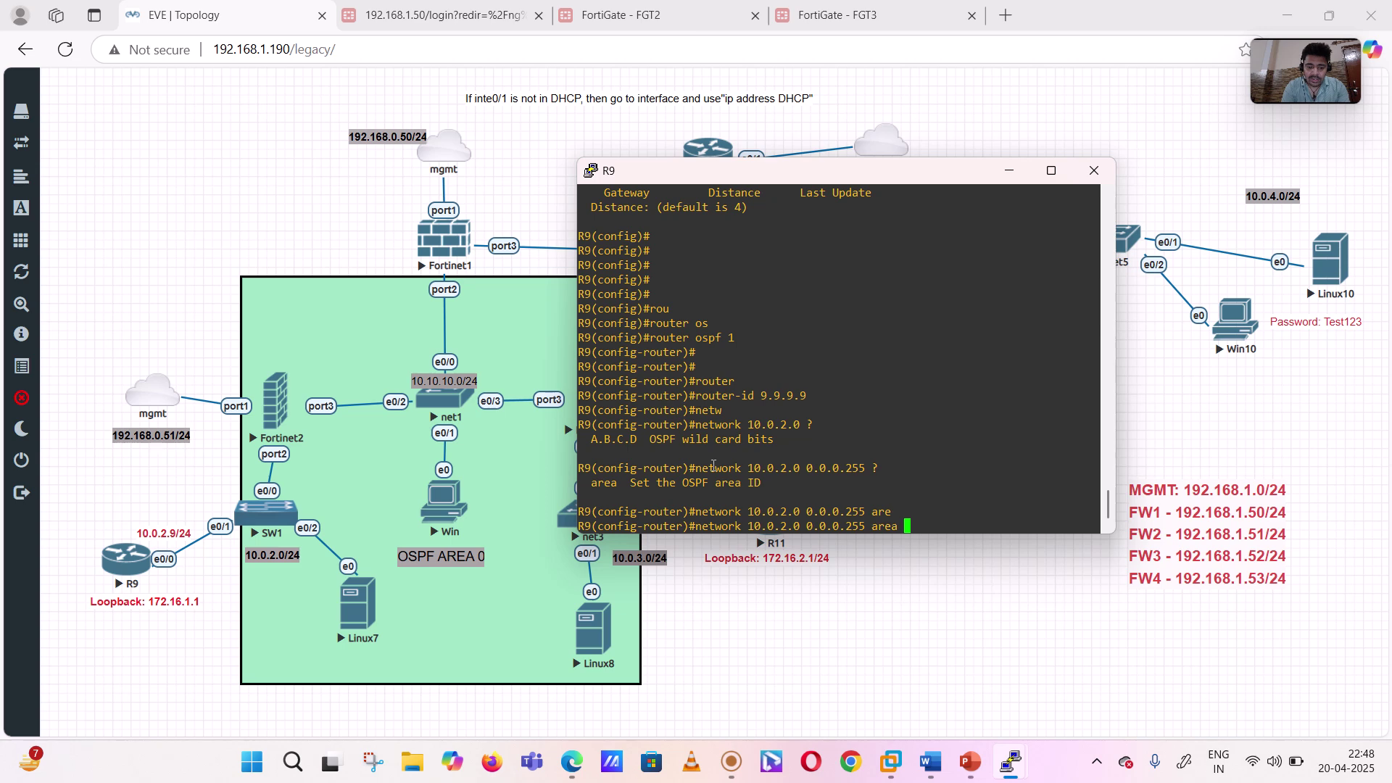
type("0")
key("Tab")
type("?")
key("Return")
- Advertise 'network 172.16.0.0 0.0.0.255 area 0', bringing neighbor 2.2.2.2 to FULL
type("netw")
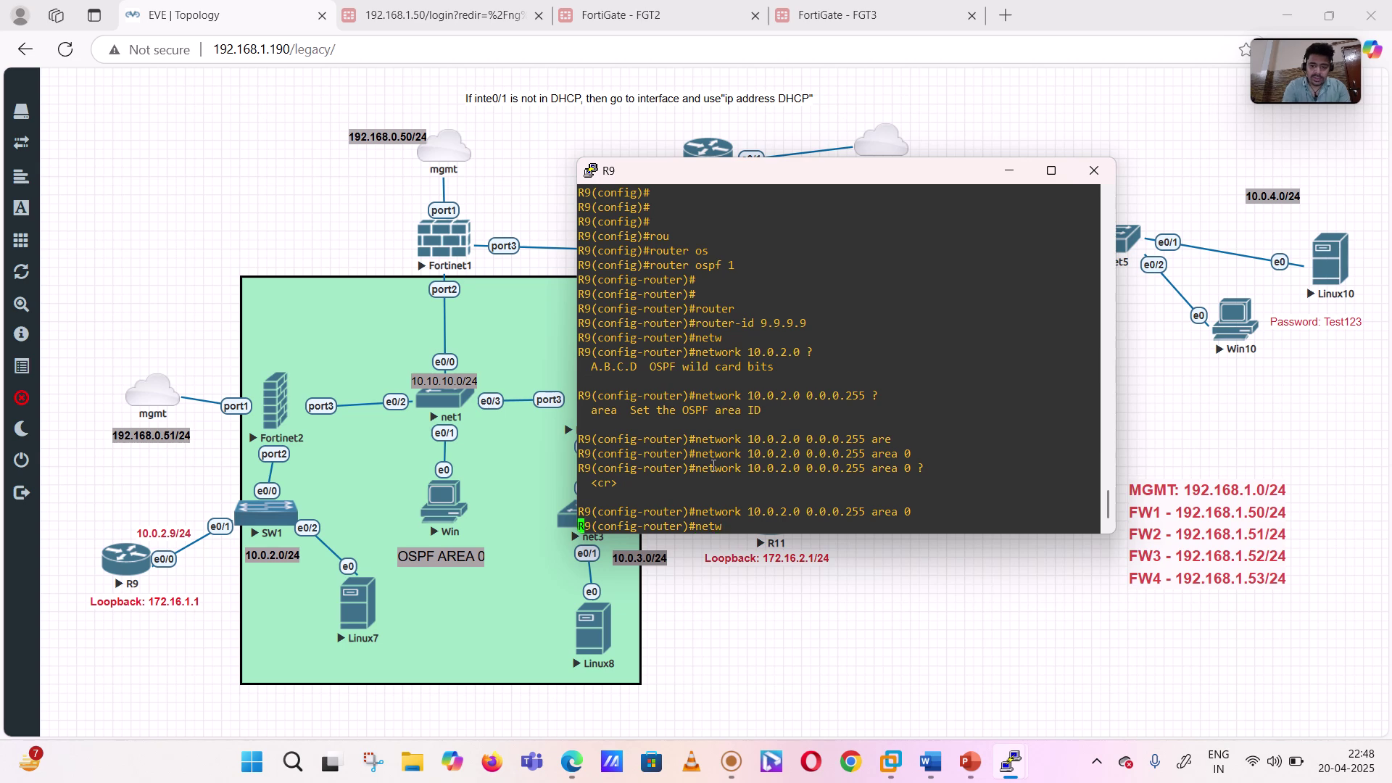
key("Tab")
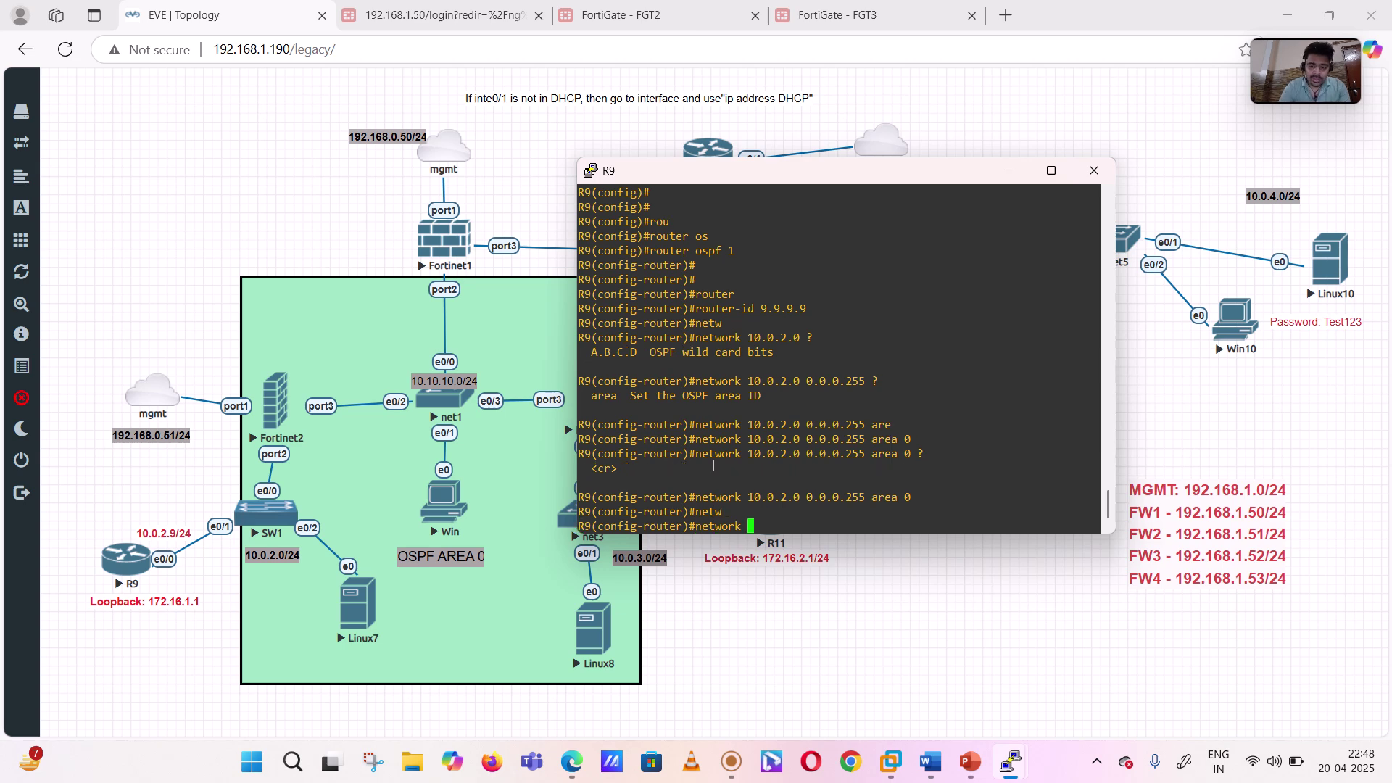
type("172")
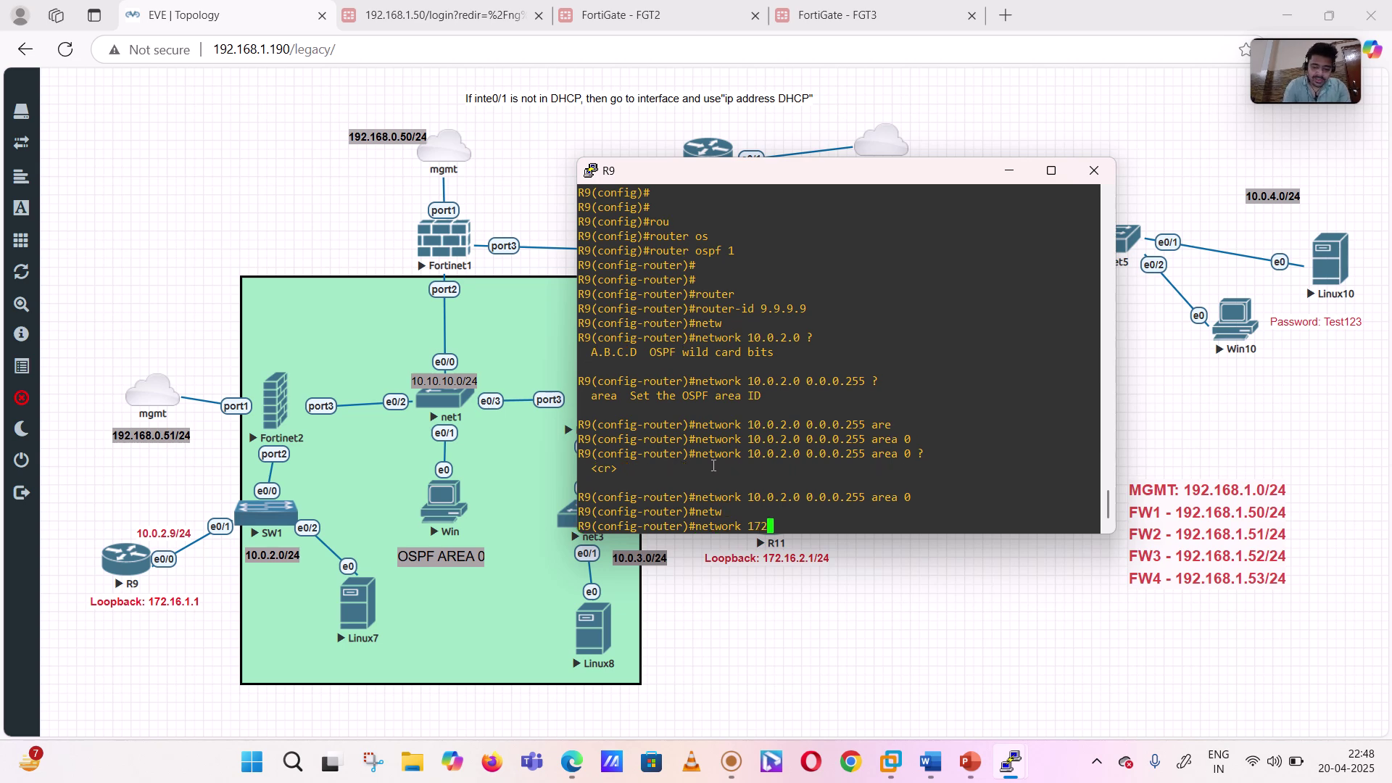
type(".16.")
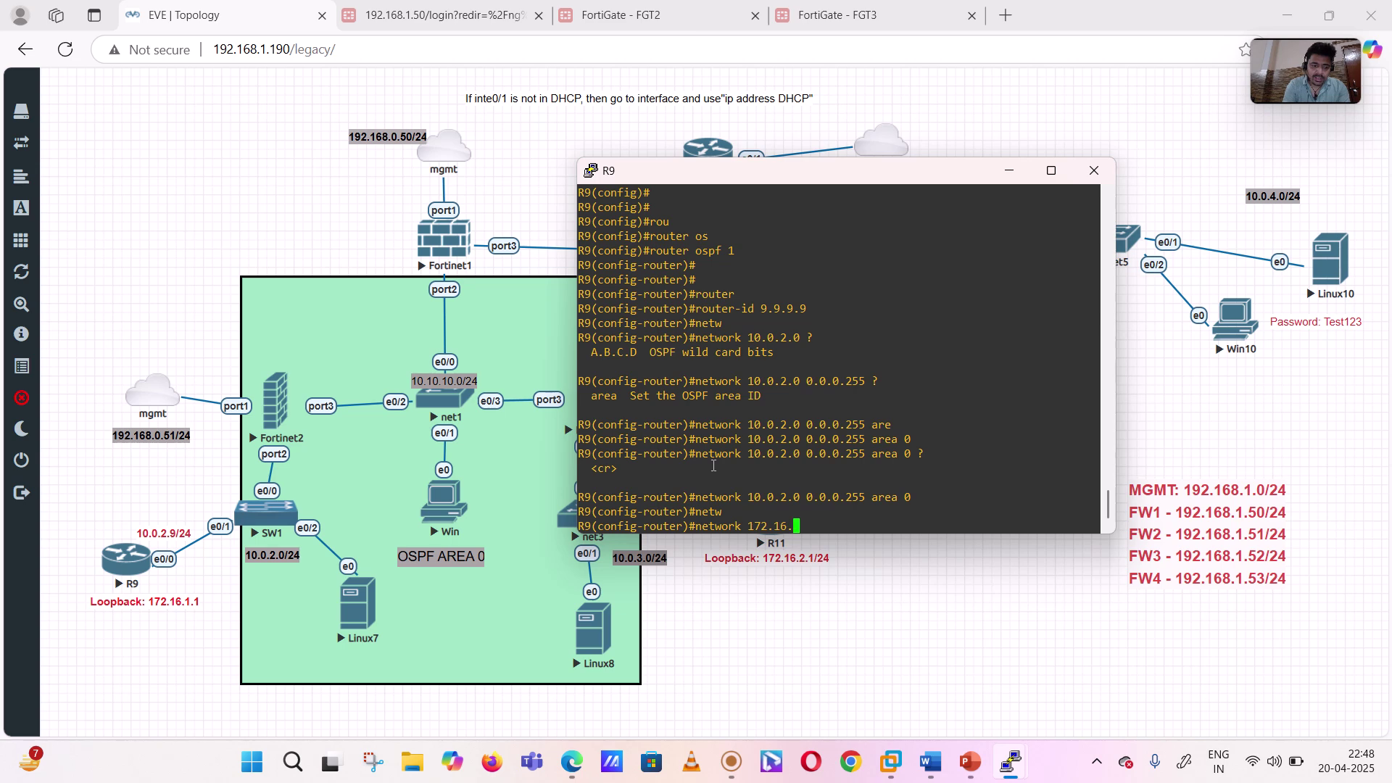
type("0.0")
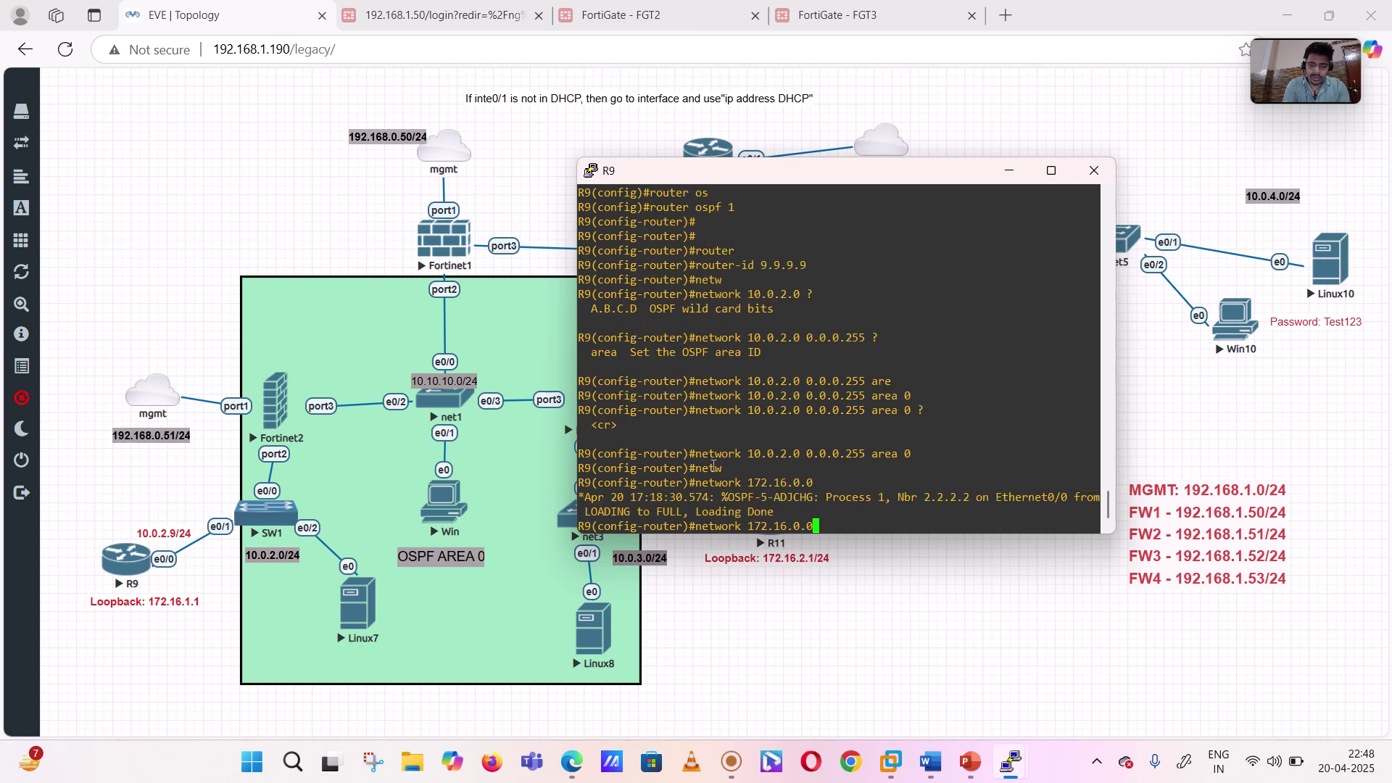
type(" ?")
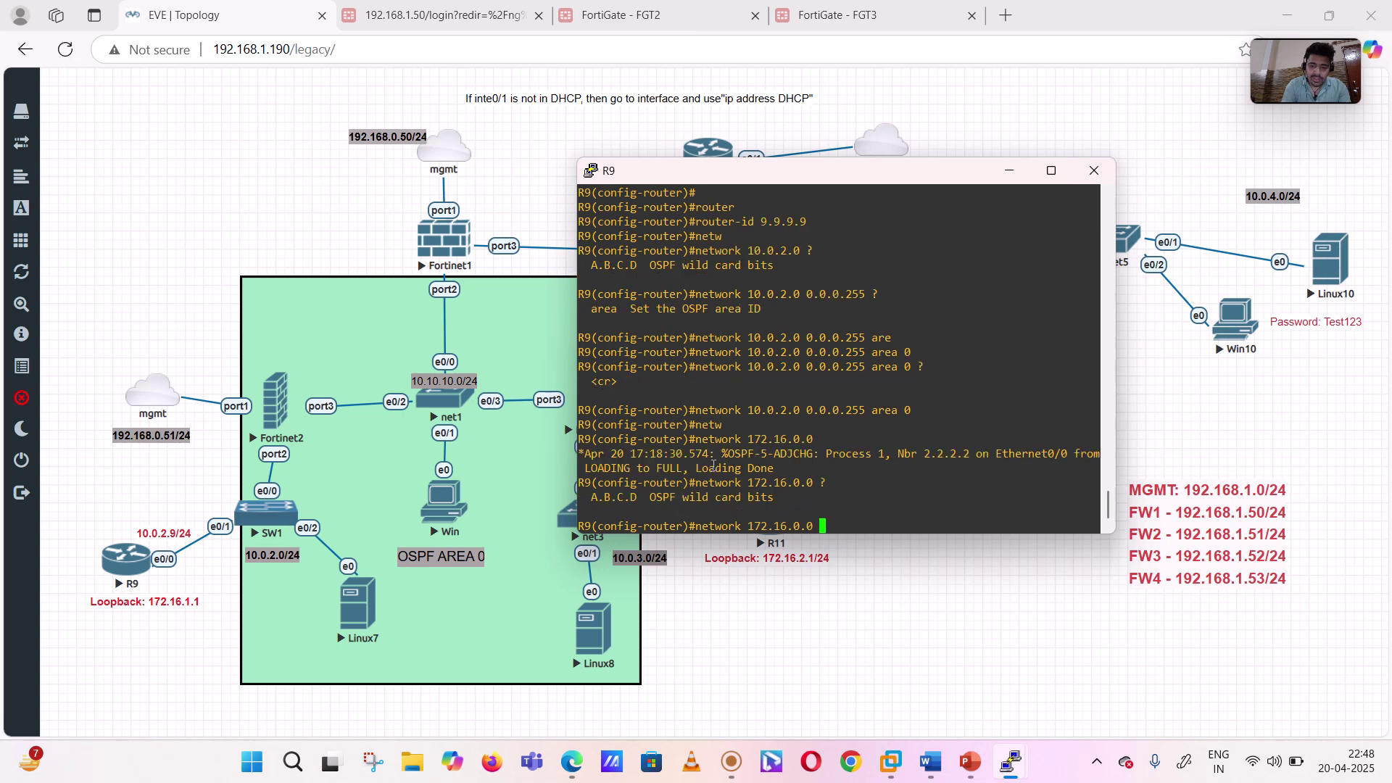
type("0.0.0.0")
key("BackSpace")
type("255 ")
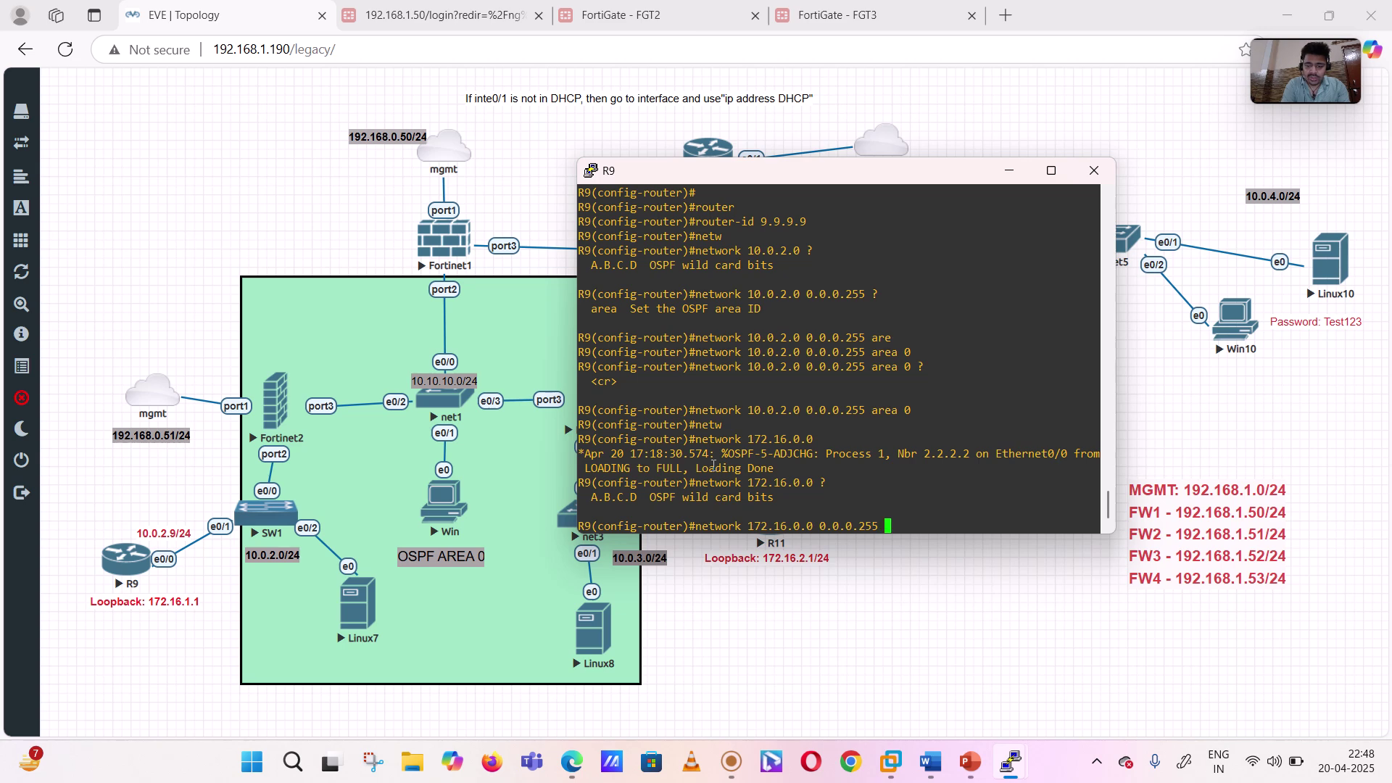
type("ar")
key("Tab")
type("0")
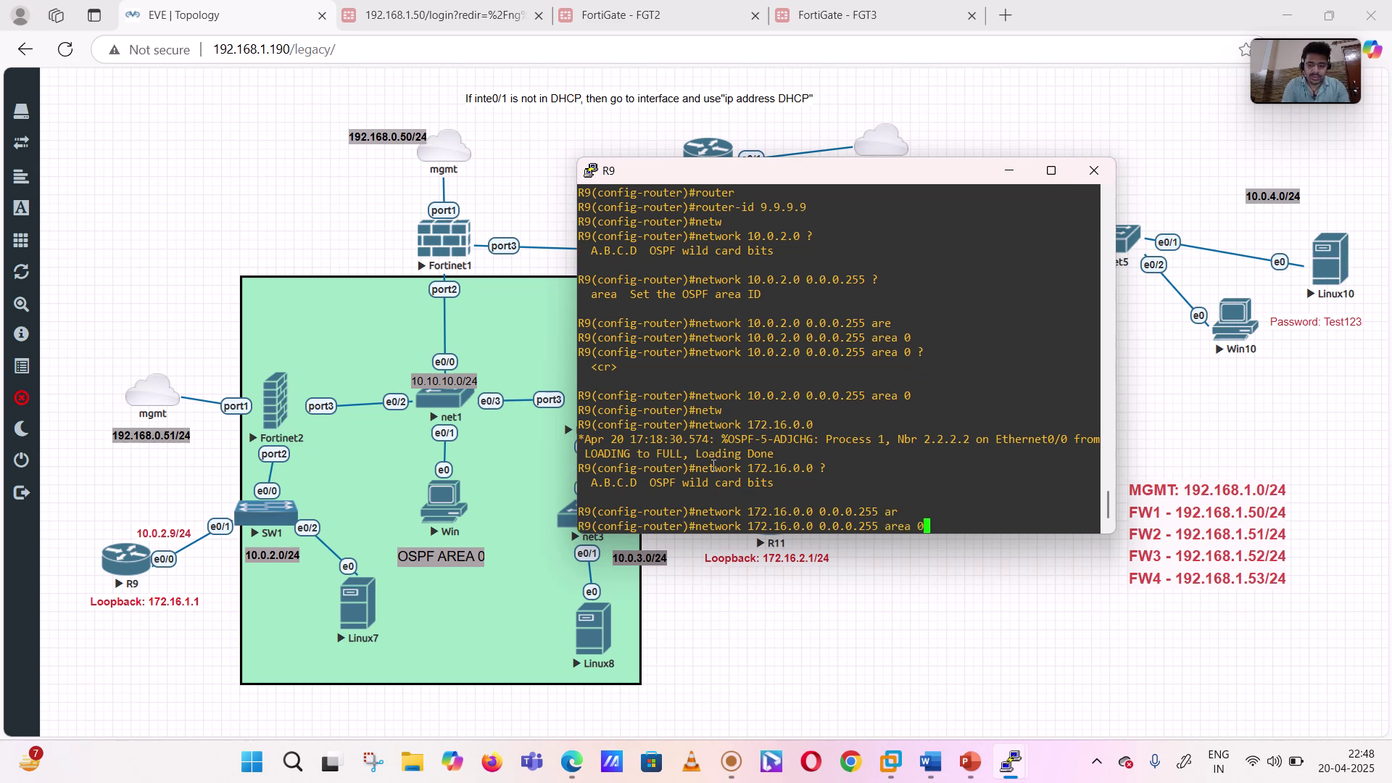
key("Return")
key("Return")
key("Return")
key("Return")
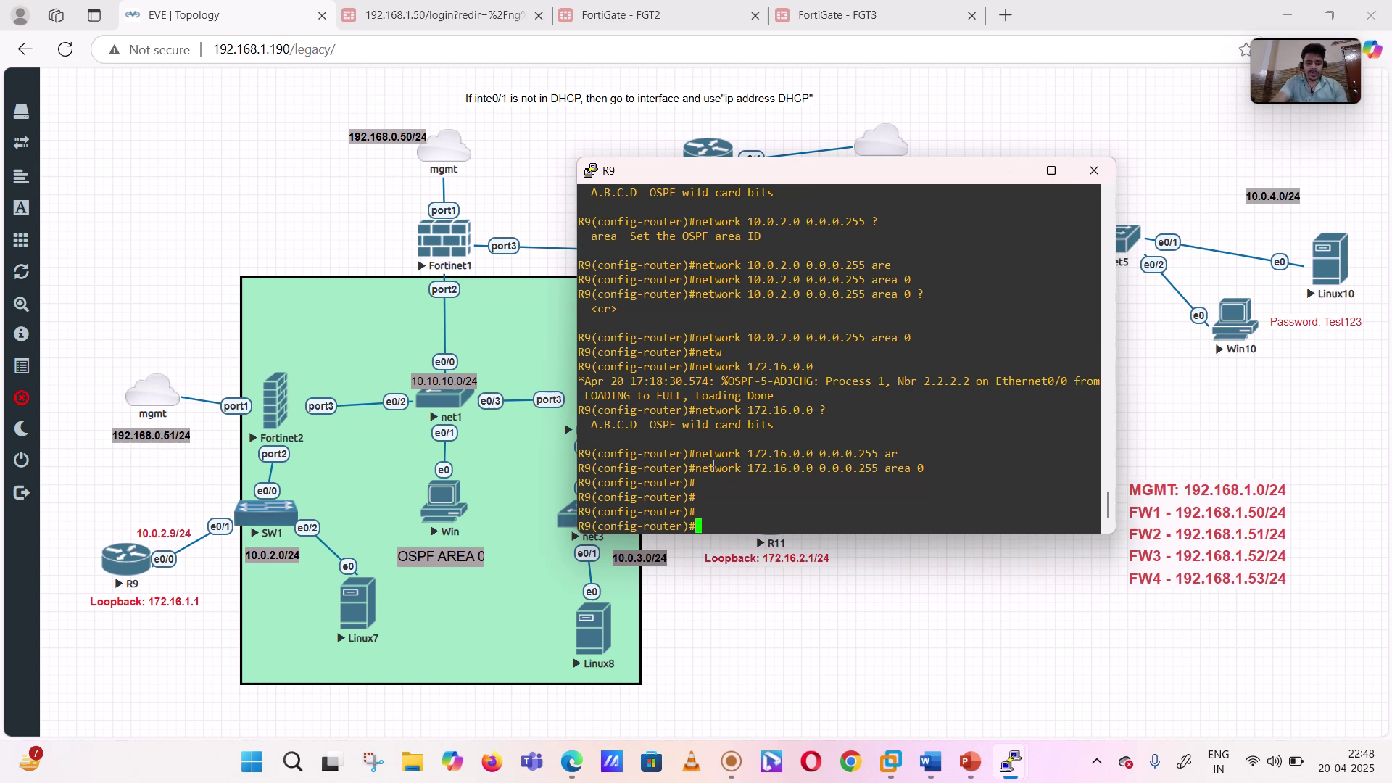
- Exit configuration mode back to the R9# prompt
type("exit")
key("Return")
key("Return")
key("Return")
key("Return")
key("Return")
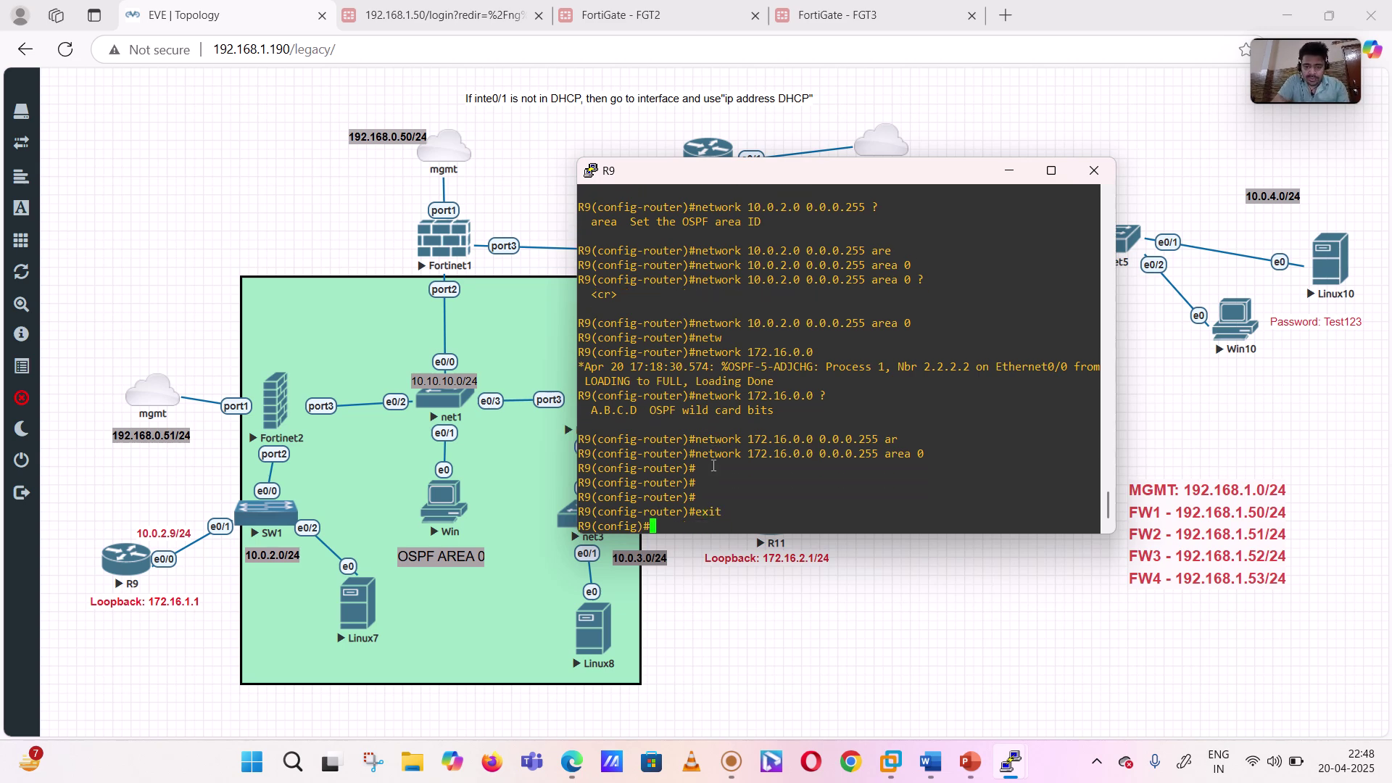
type("exit")
key("Return")
key("Return")
key("Return")
key("Return")
key("Return")
key("Return")
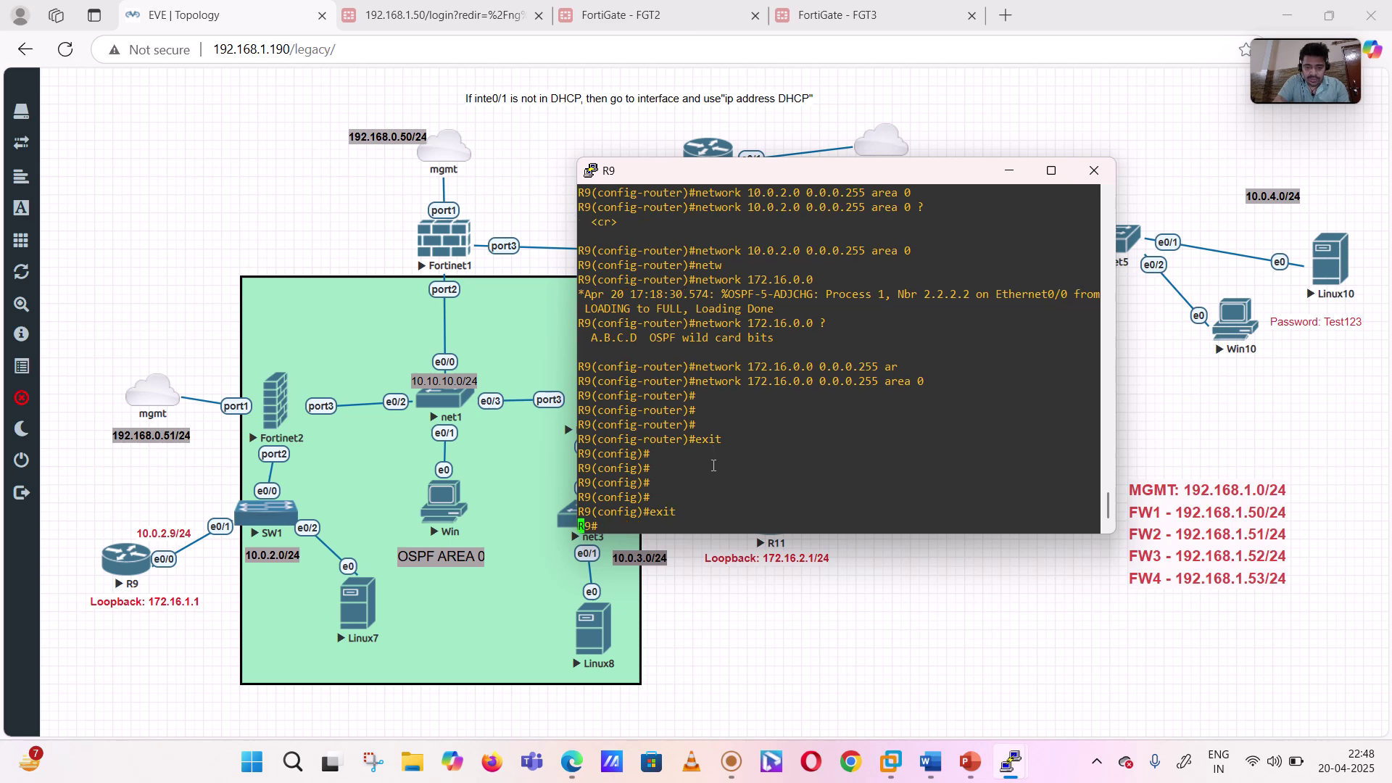
- Run 'show ip ospf neighbor' on R9 and highlight the 2.2.2.2 FULL/DR row on Ethernet0/0
type("sh ip ospf")
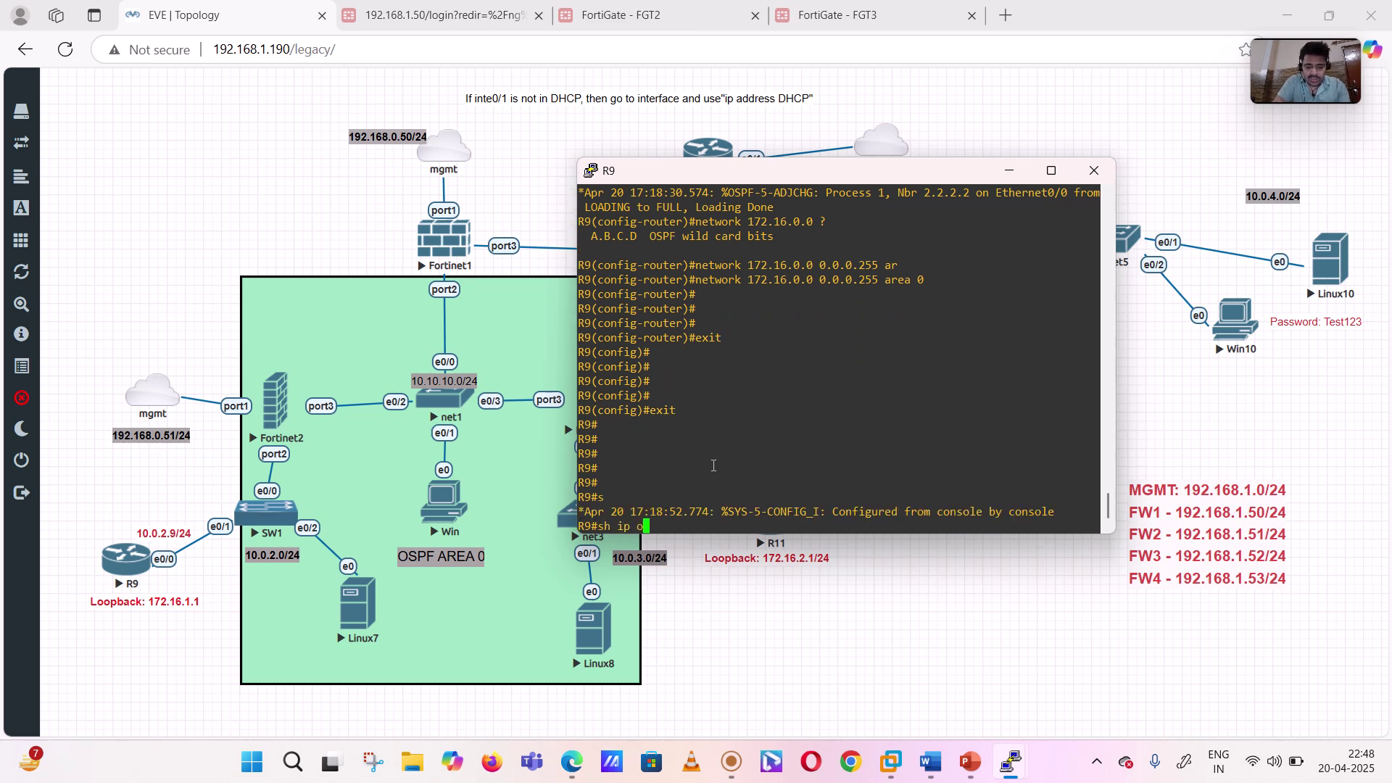
key("Return")
key("Up")
type("neigh")
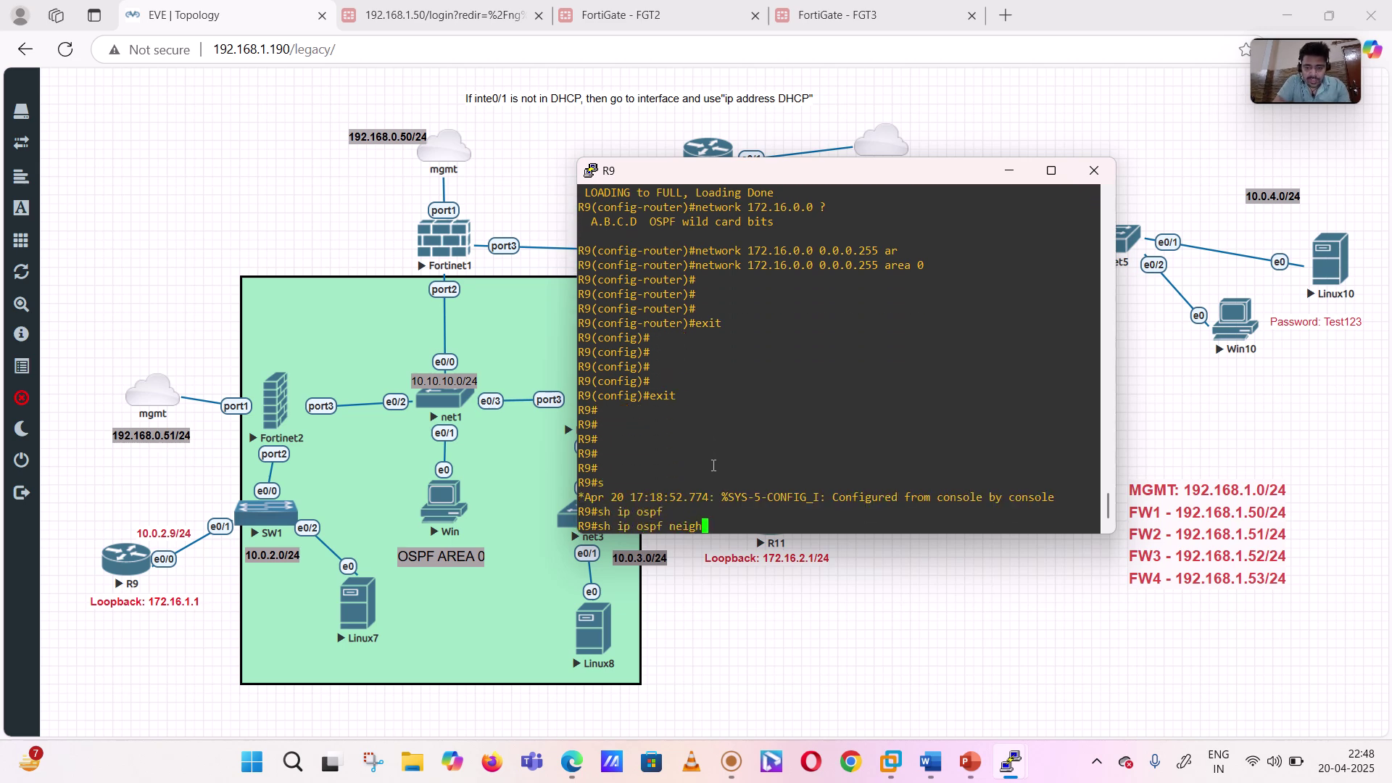
key("Return")
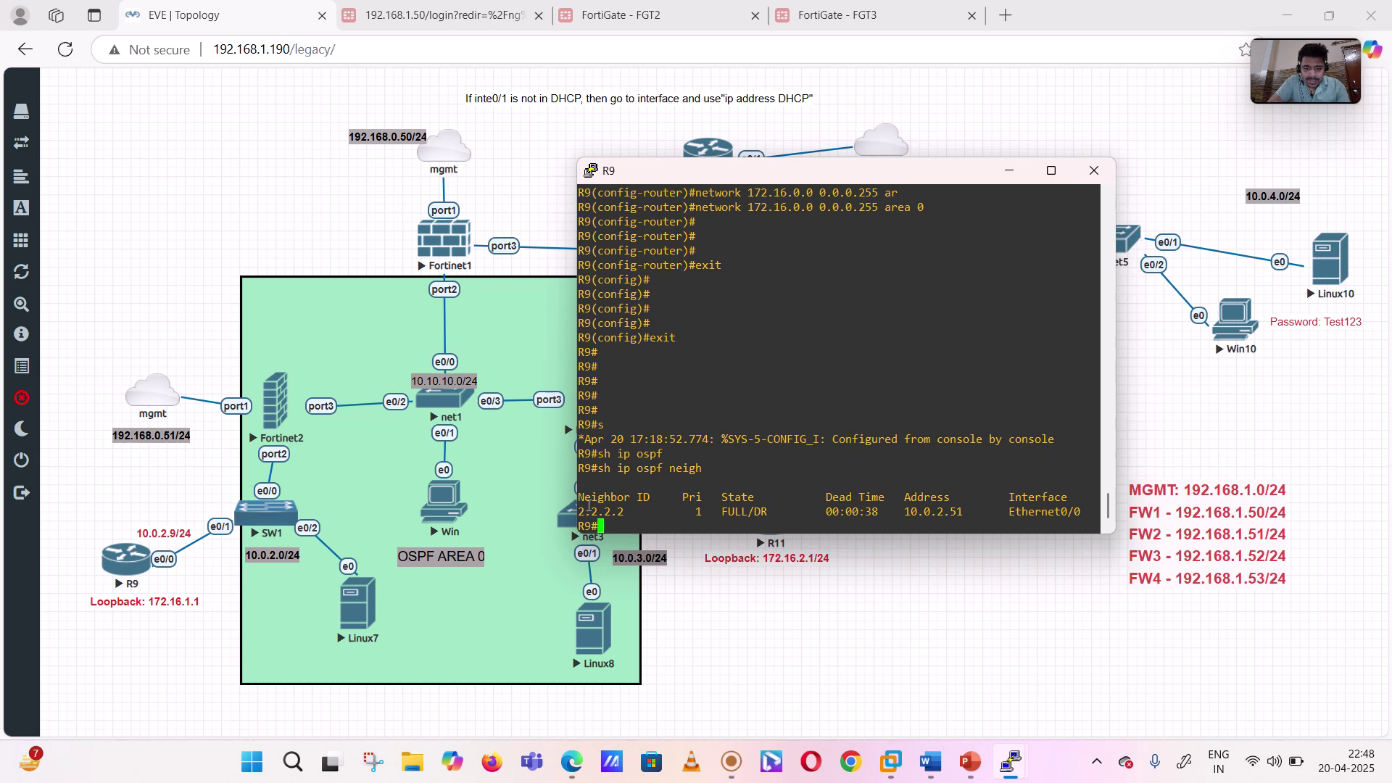
left_click_drag(582, 511, 609, 523)
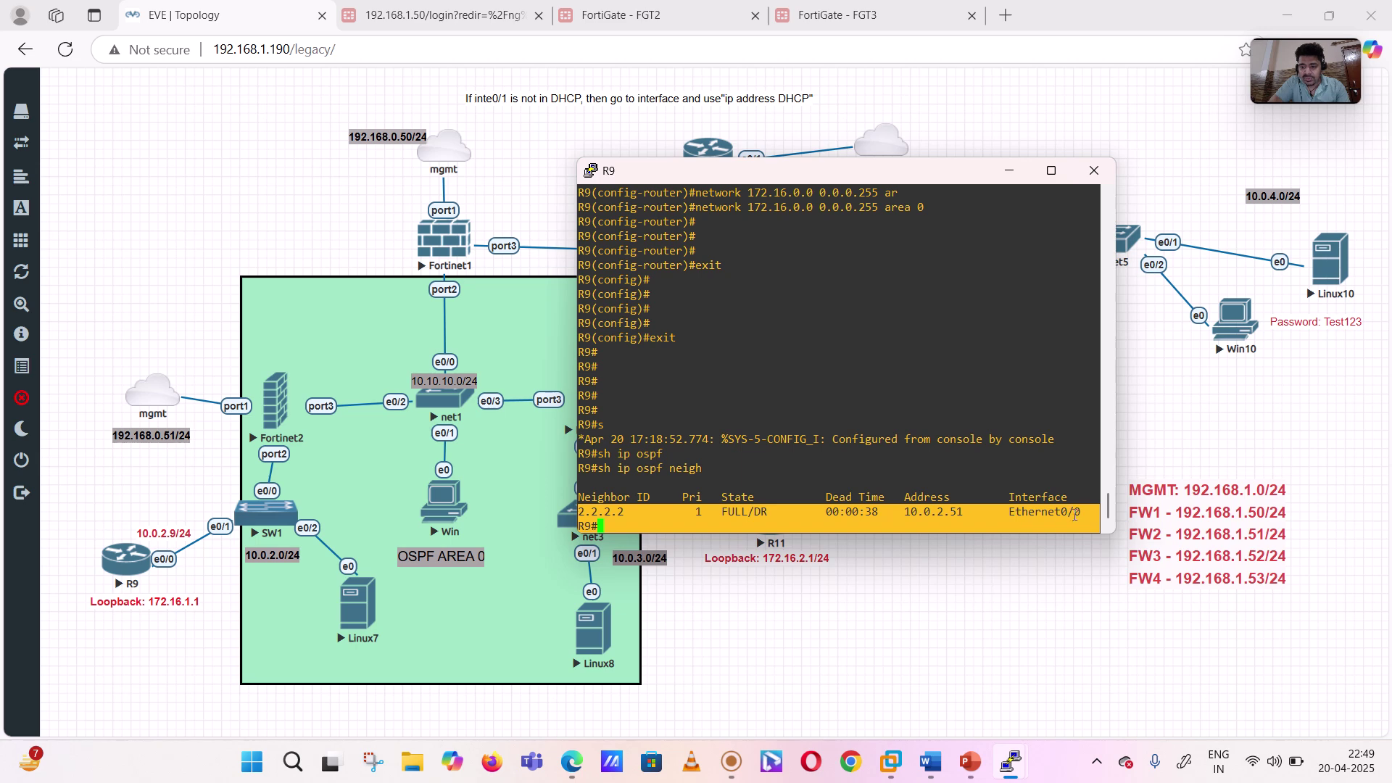
left_click(650, 440)
- Run 'show ip route ospf' on R9 and highlight the 10.0.3.0/24 and 10.10.10.0/24 routes
type("sh ip ro")
key("Tab")
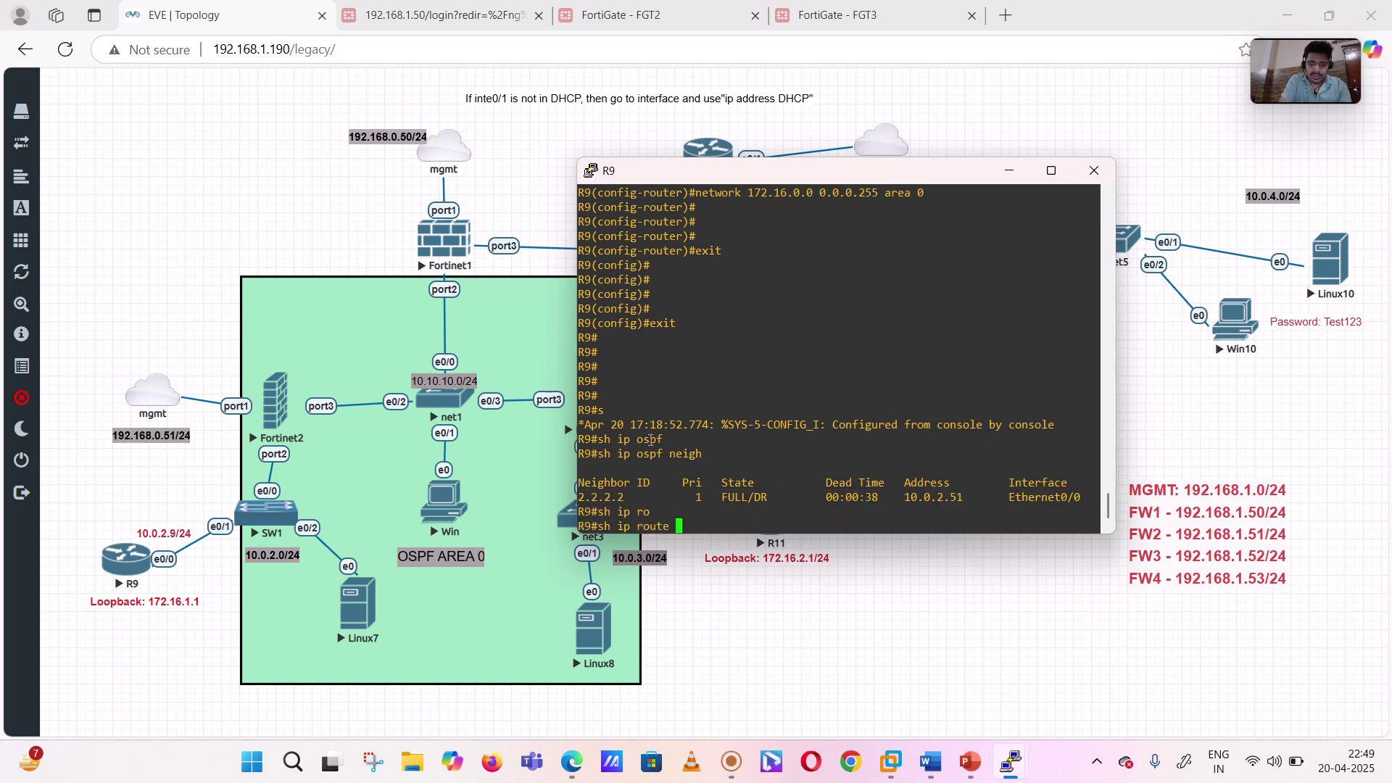
type("?")
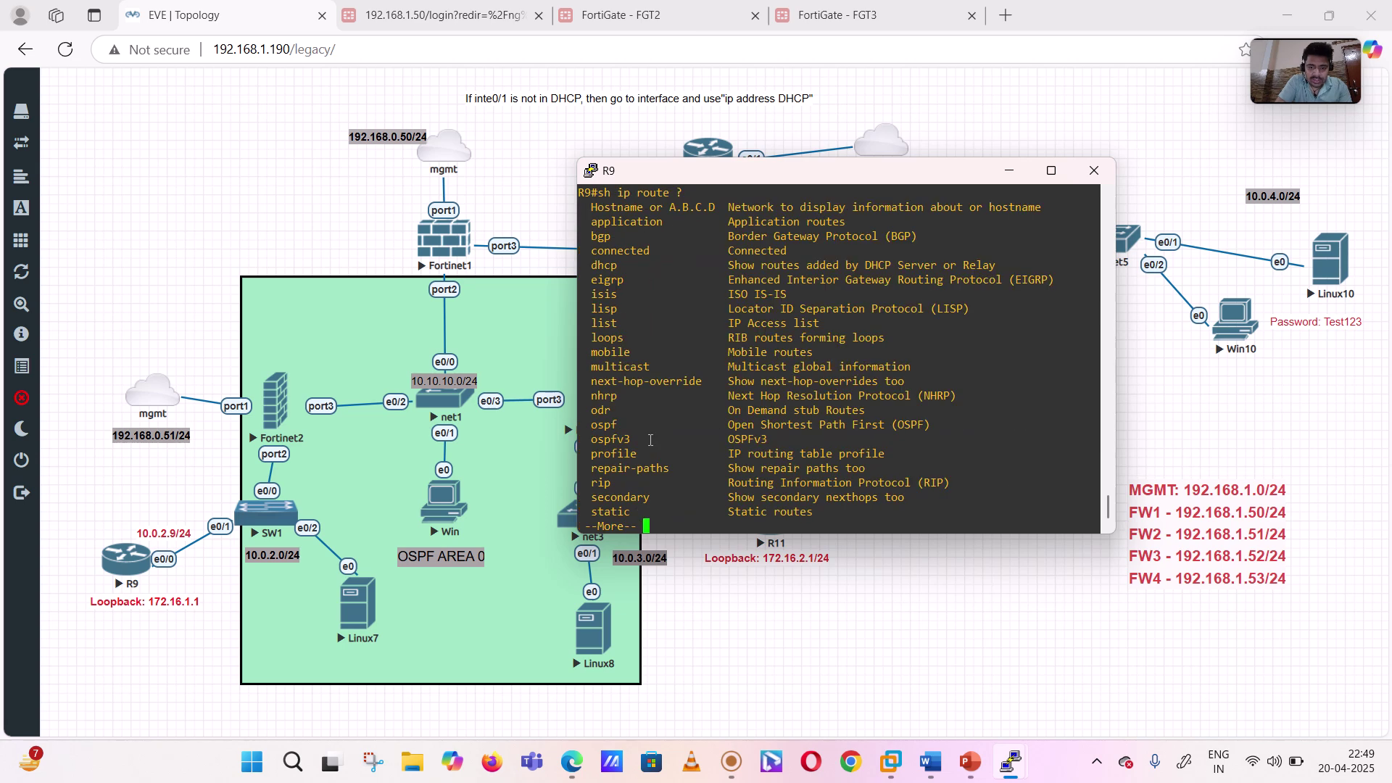
key("space")
type("ospf")
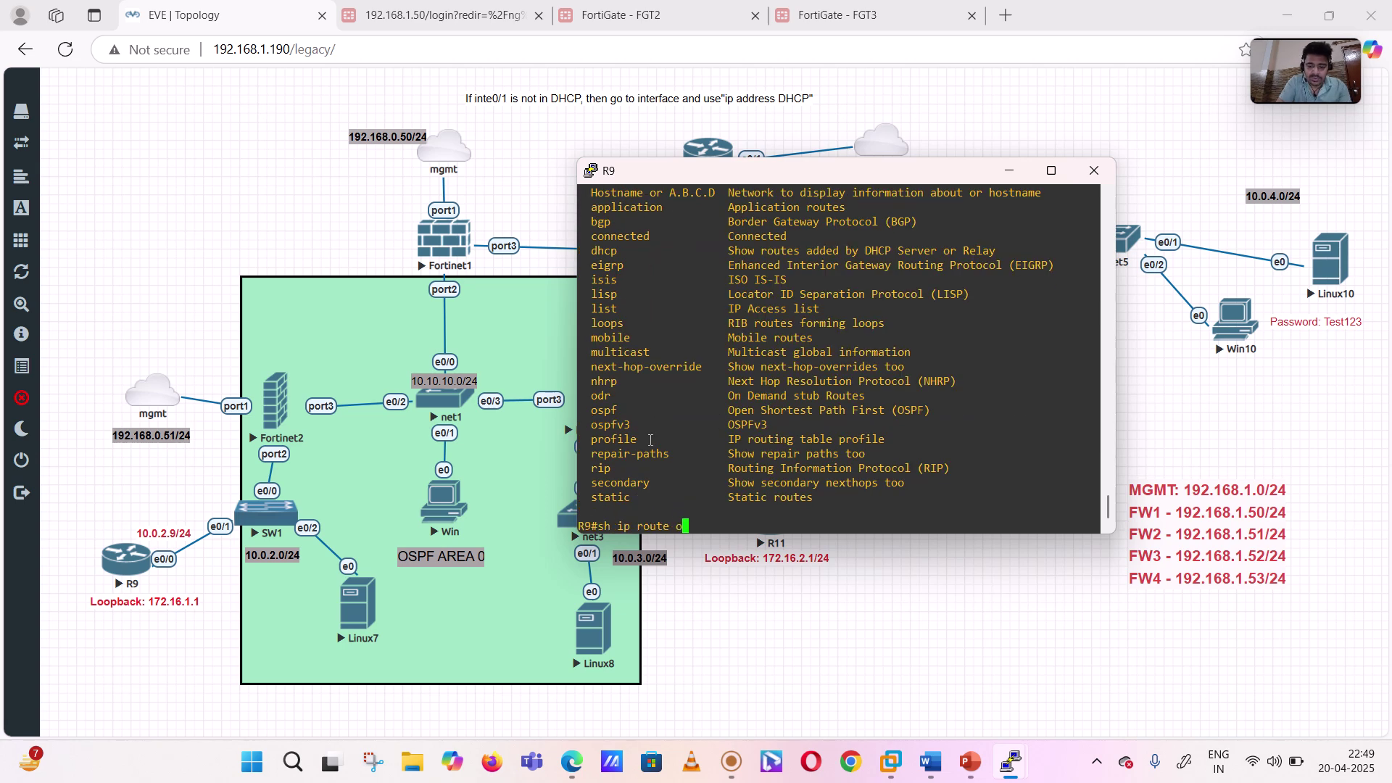
key("Tab")
type("?")
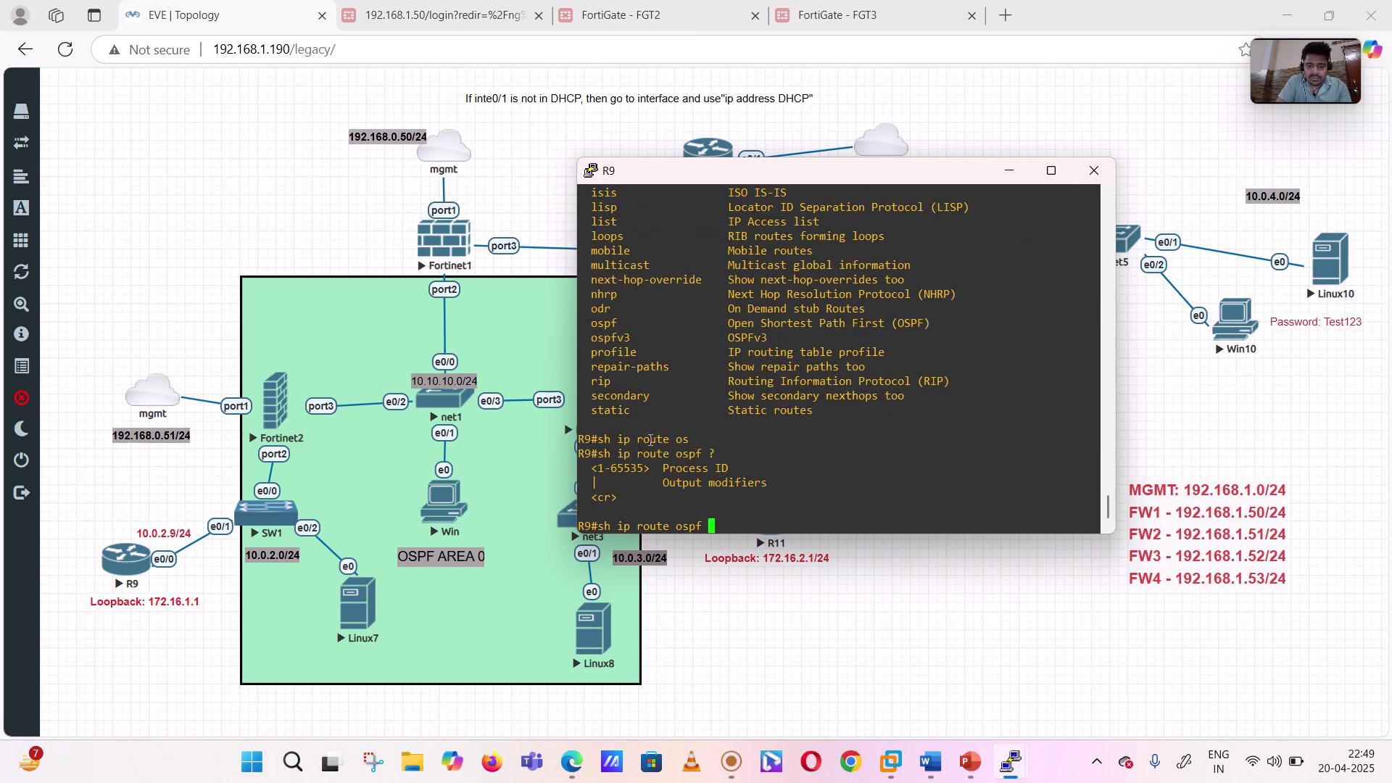
key("Return")
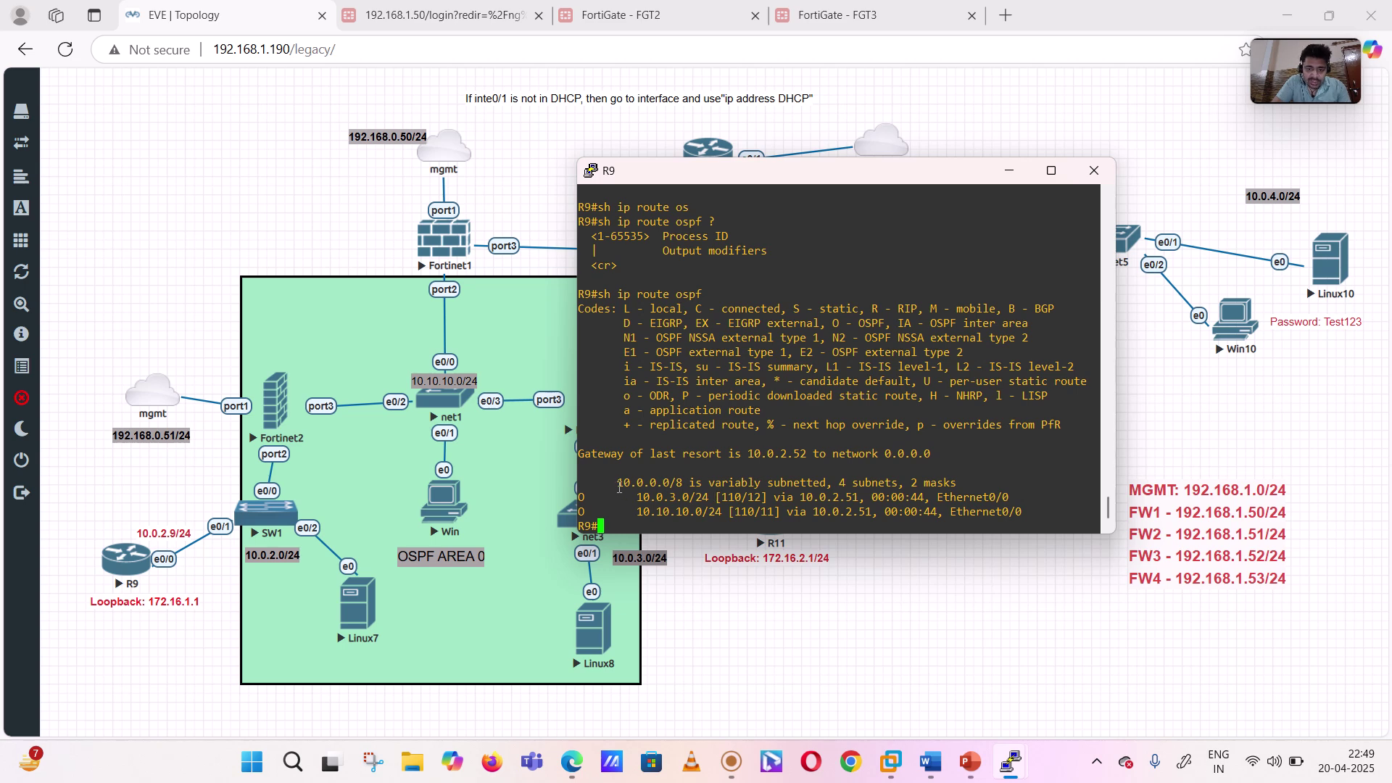
left_click_drag(625, 496, 698, 516)
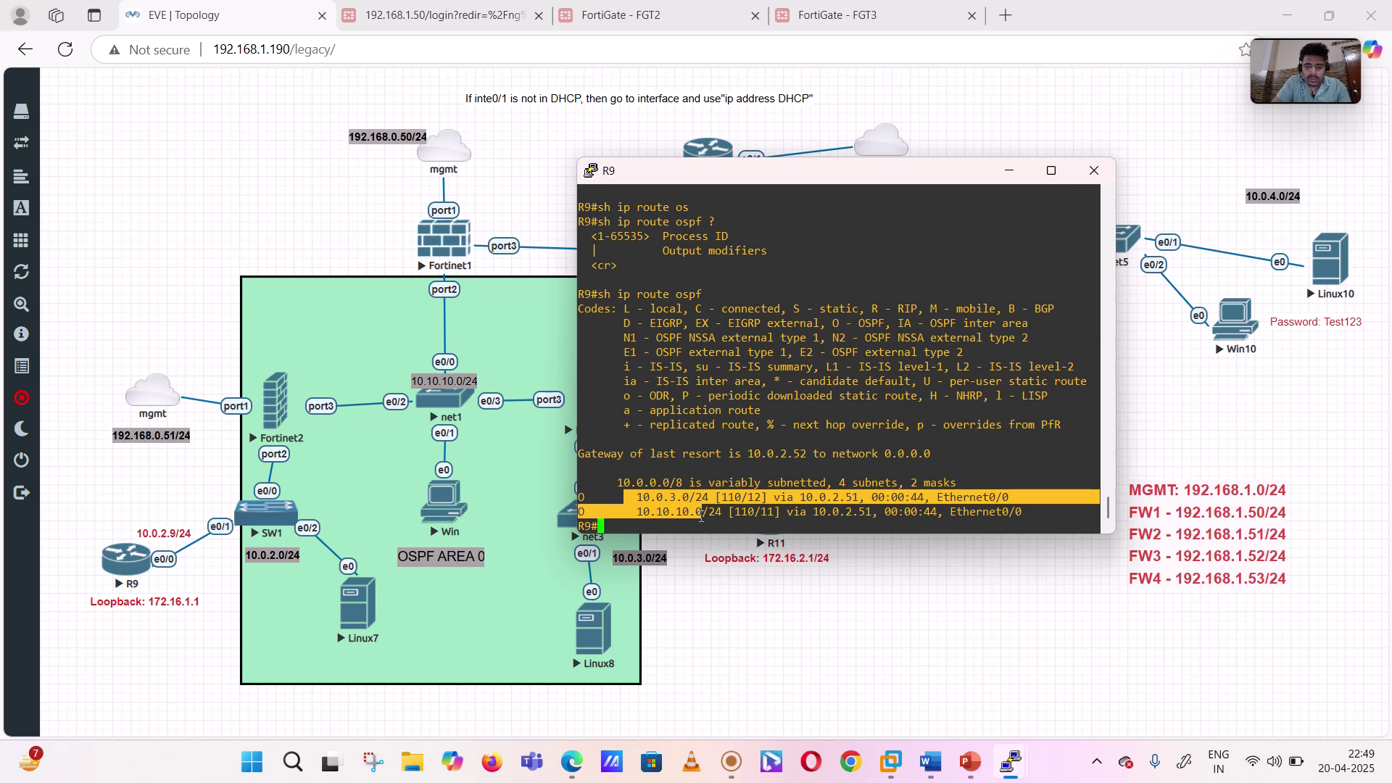
left_click(683, 520)
- Show R9's full routing table and copy the 172.16.11.0/24 Loopback10 route lines
type("sh ip ro")
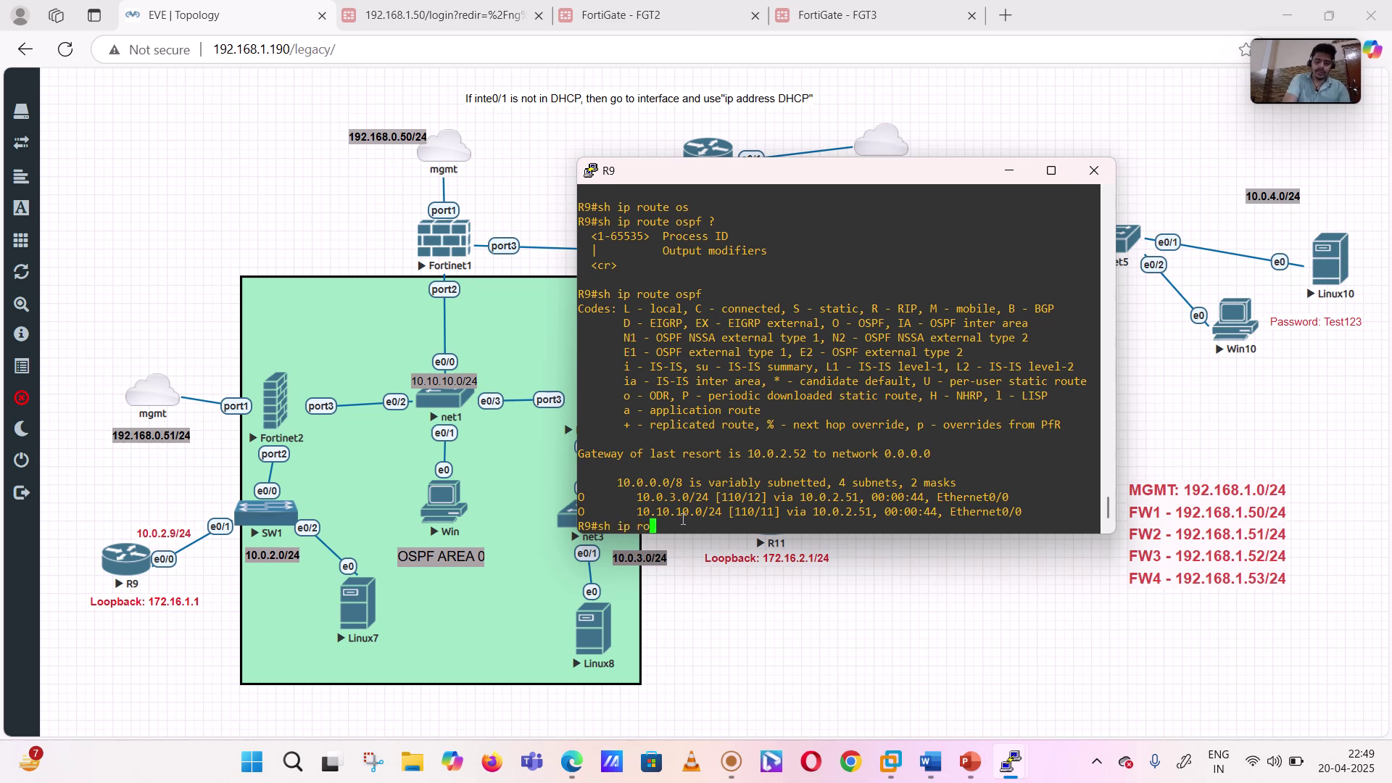
key("Tab")
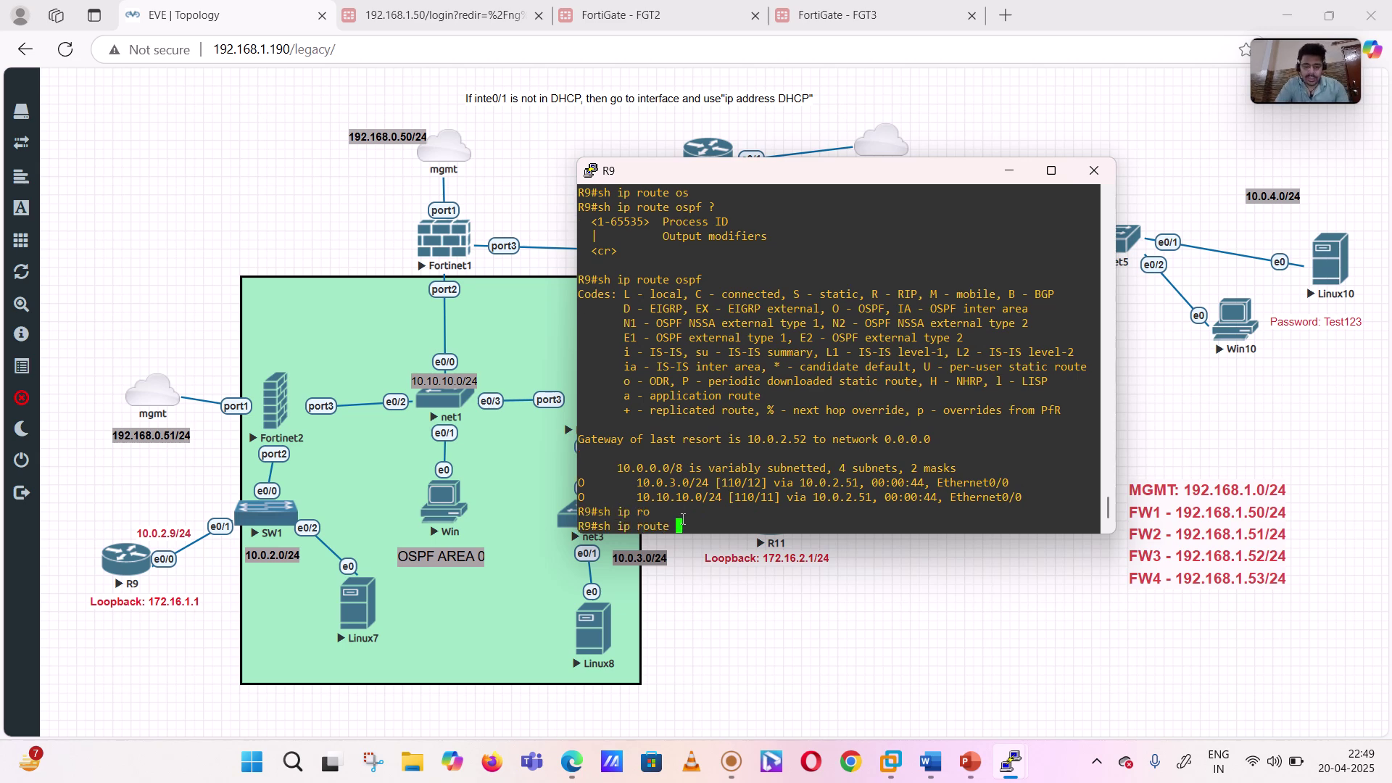
key("Return")
key("space")
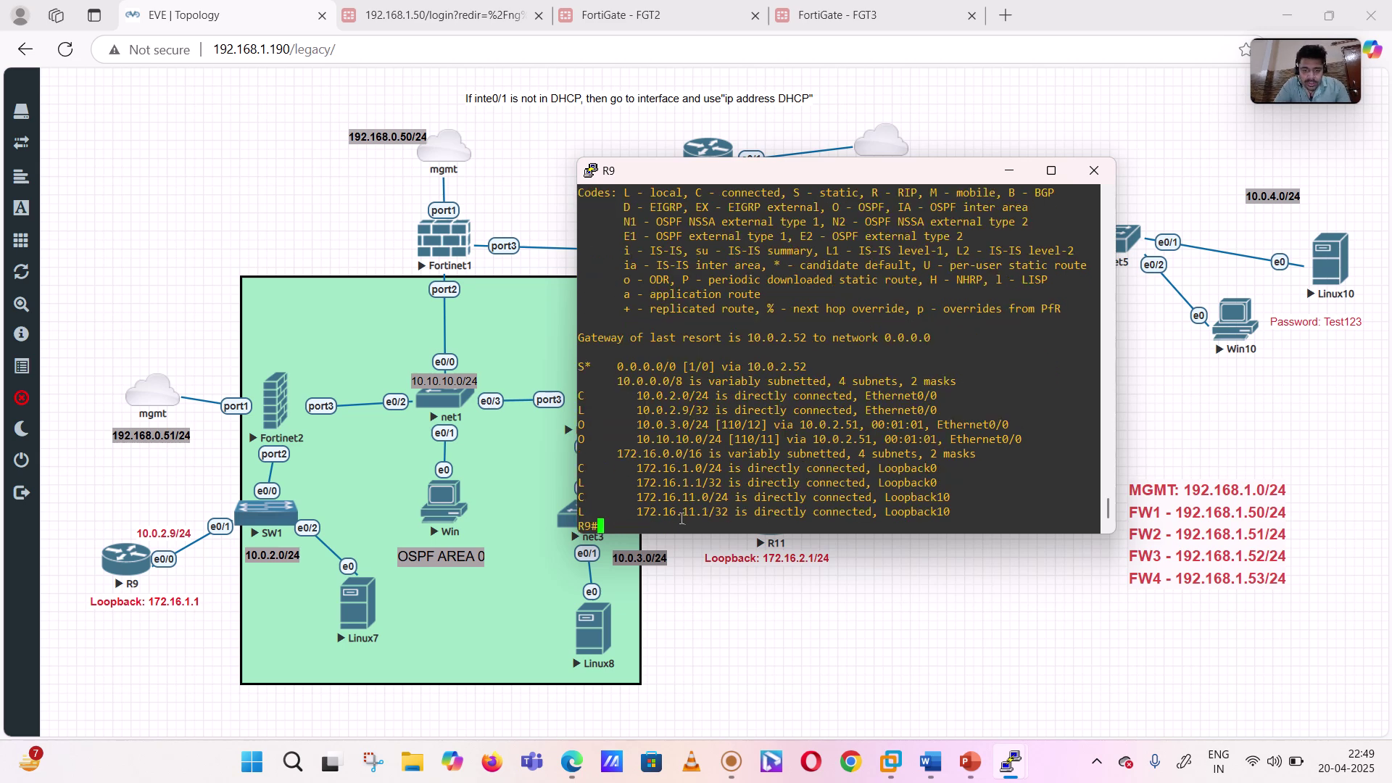
left_click_drag(633, 498, 694, 511)
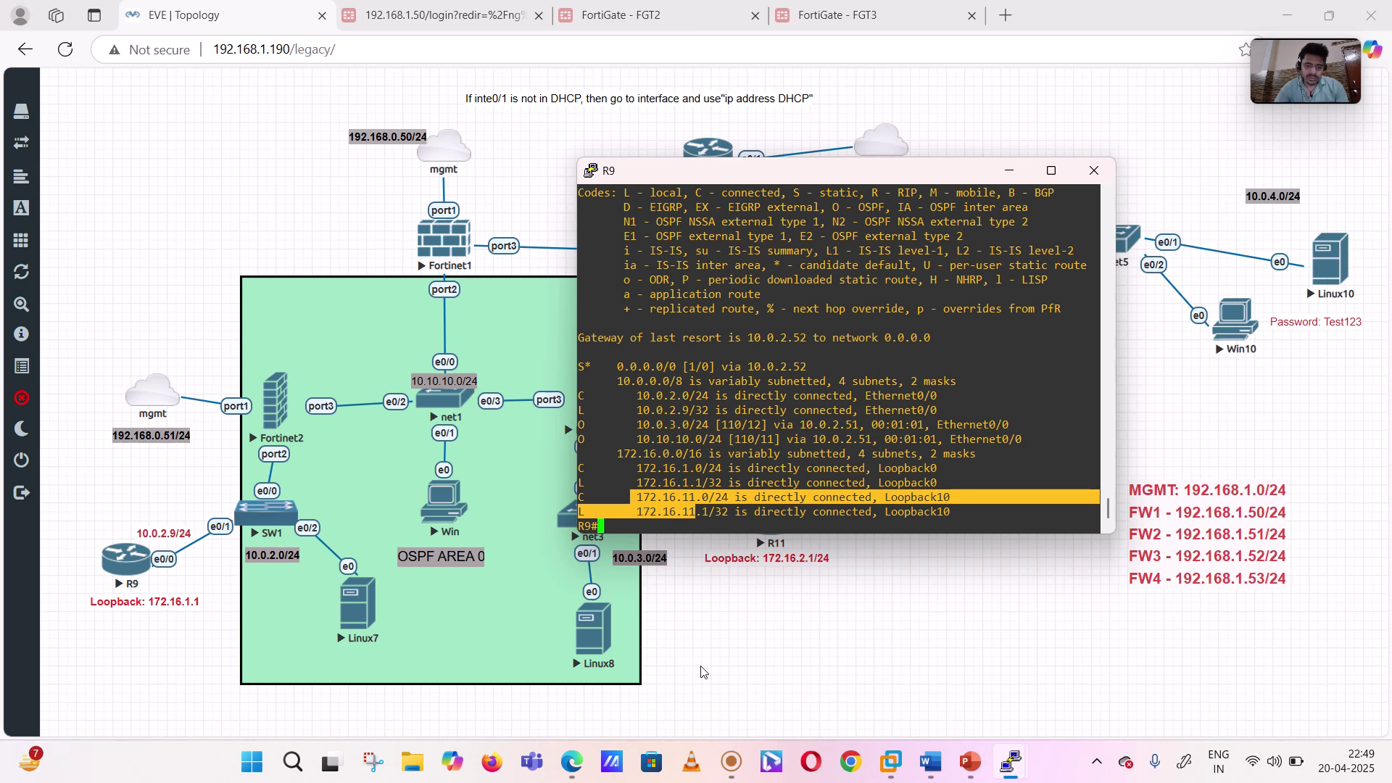
- Bring up R11's console from the EVE topology, declining the telnet client prompt
left_click(762, 651)
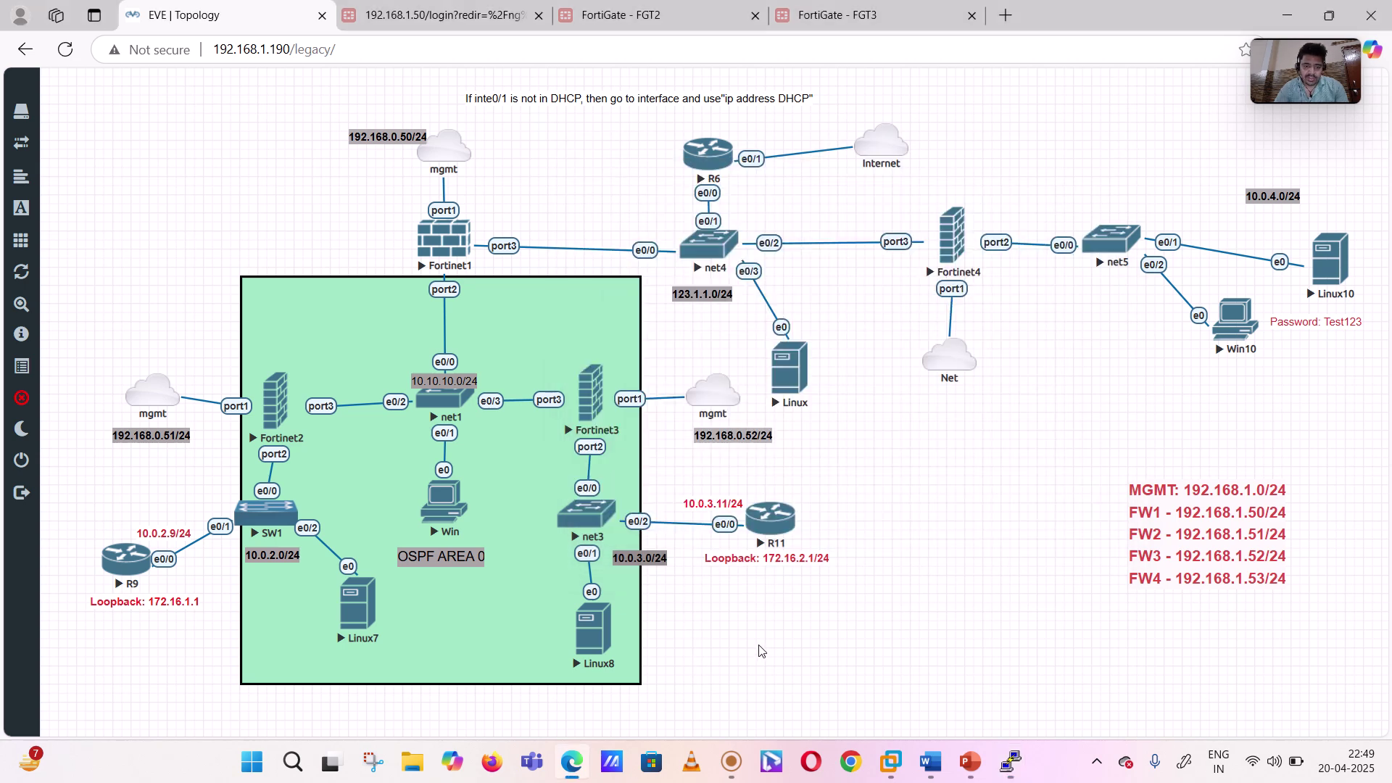
left_click(773, 533)
mouse_move(1011, 760)
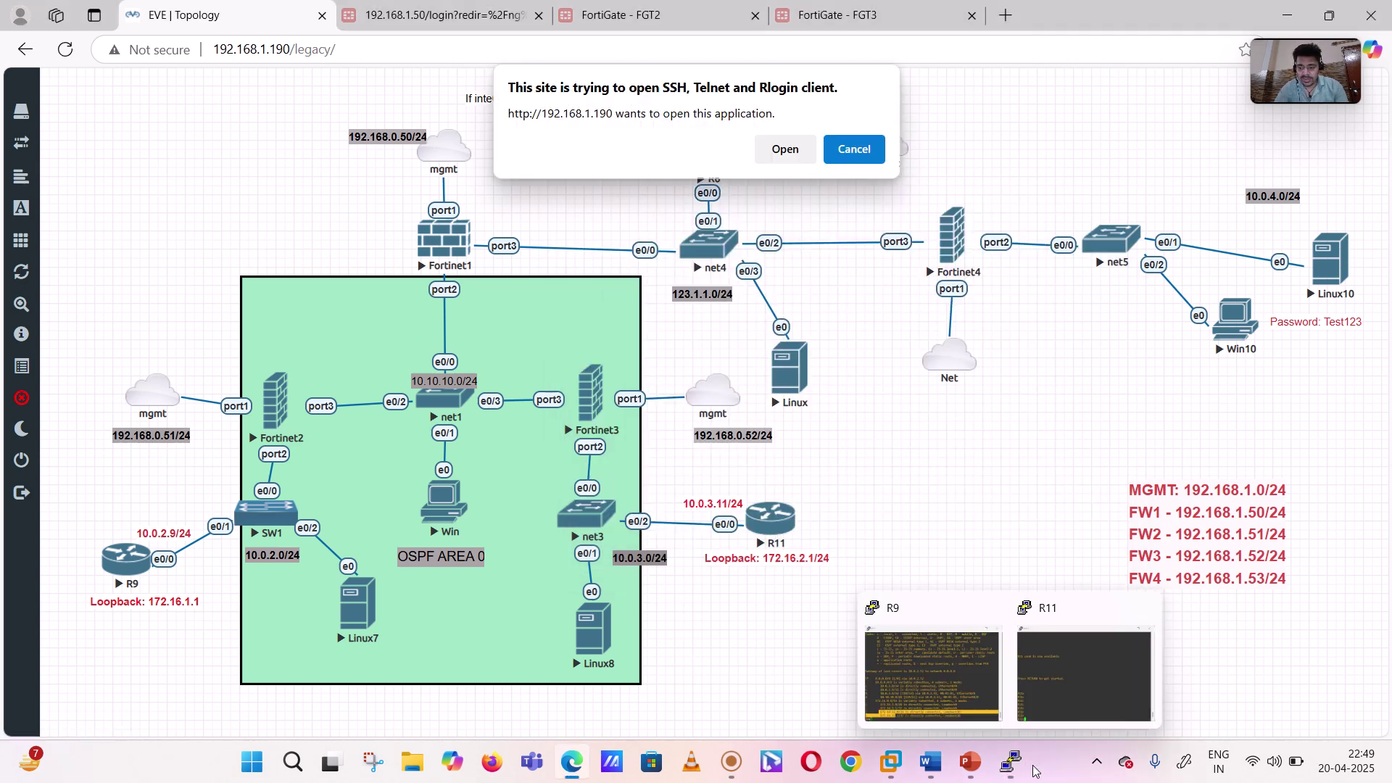
left_click(854, 149)
left_click_drag(854, 161, 973, 487)
mouse_move(1011, 760)
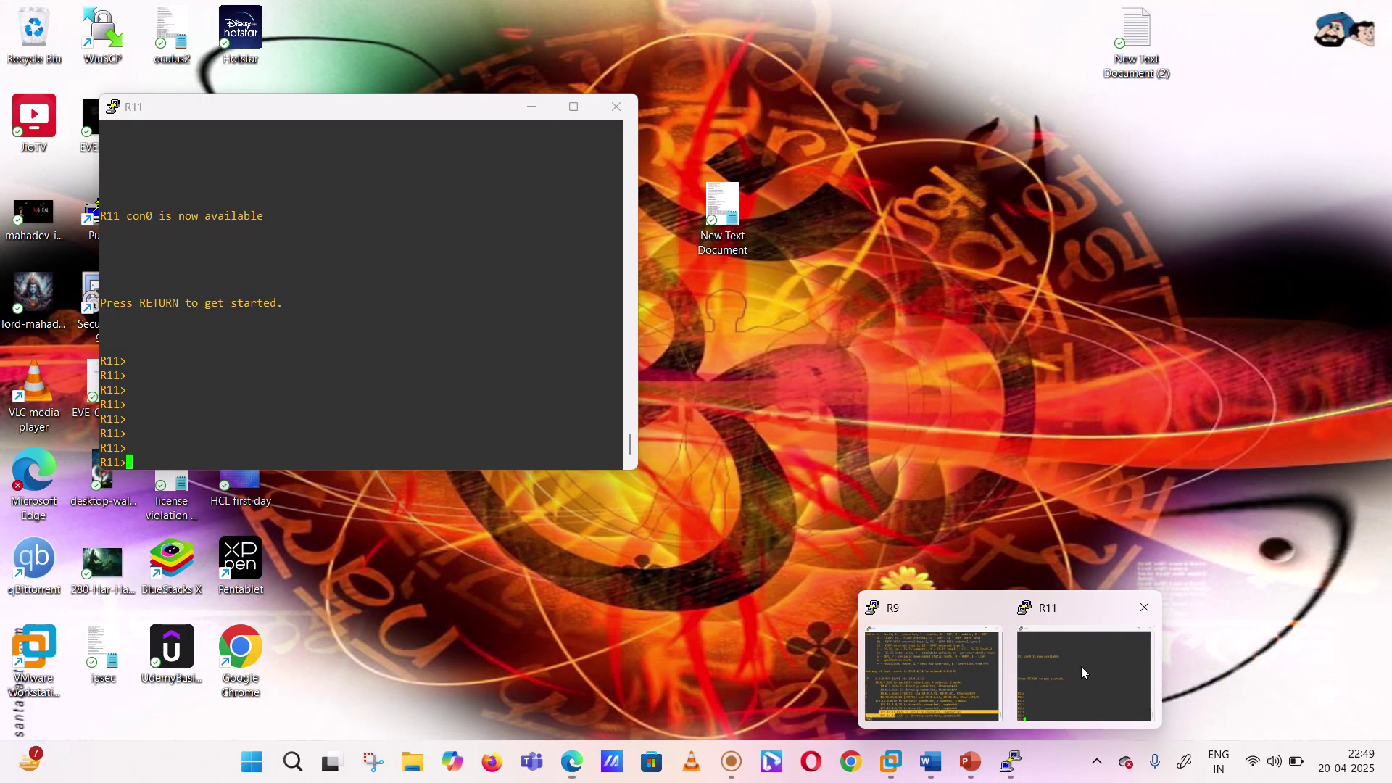
left_click(1081, 669)
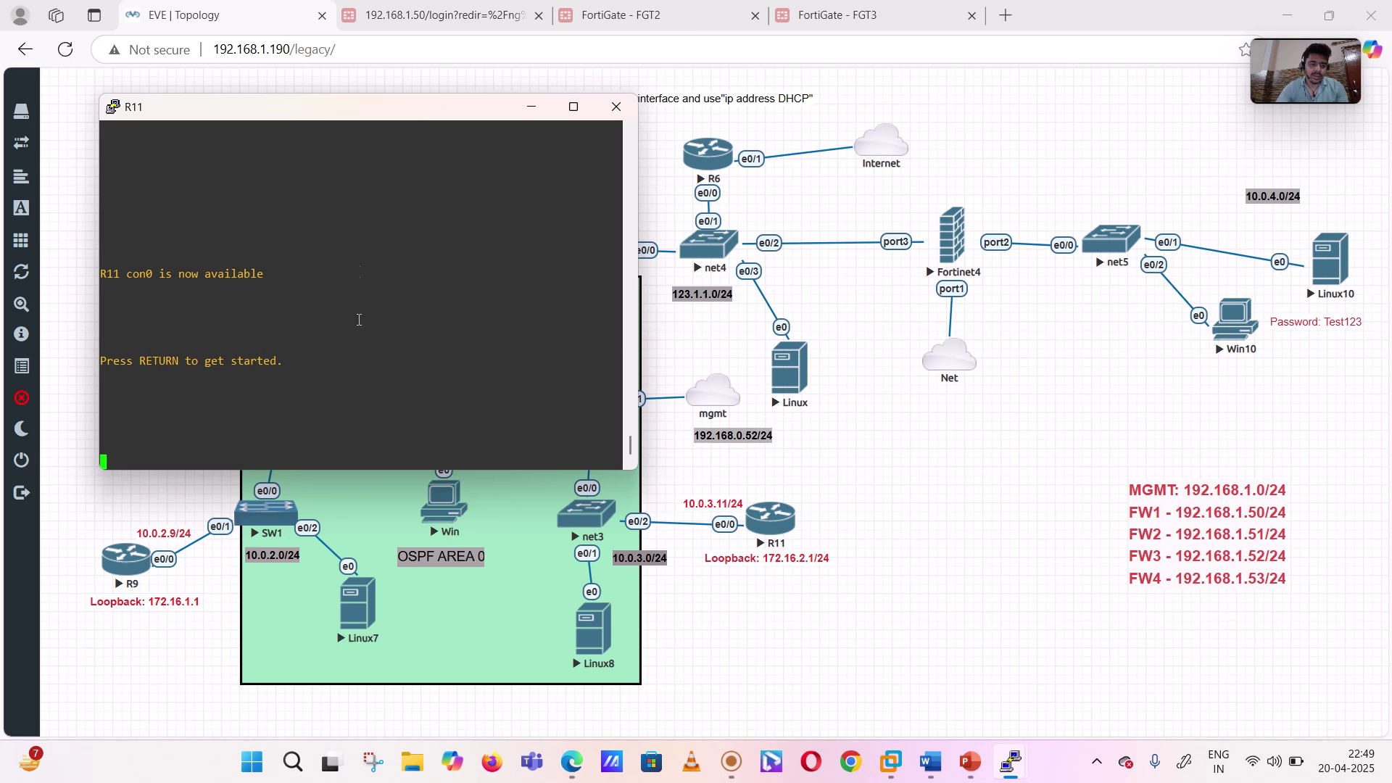
left_click_drag(304, 113, 959, 94)
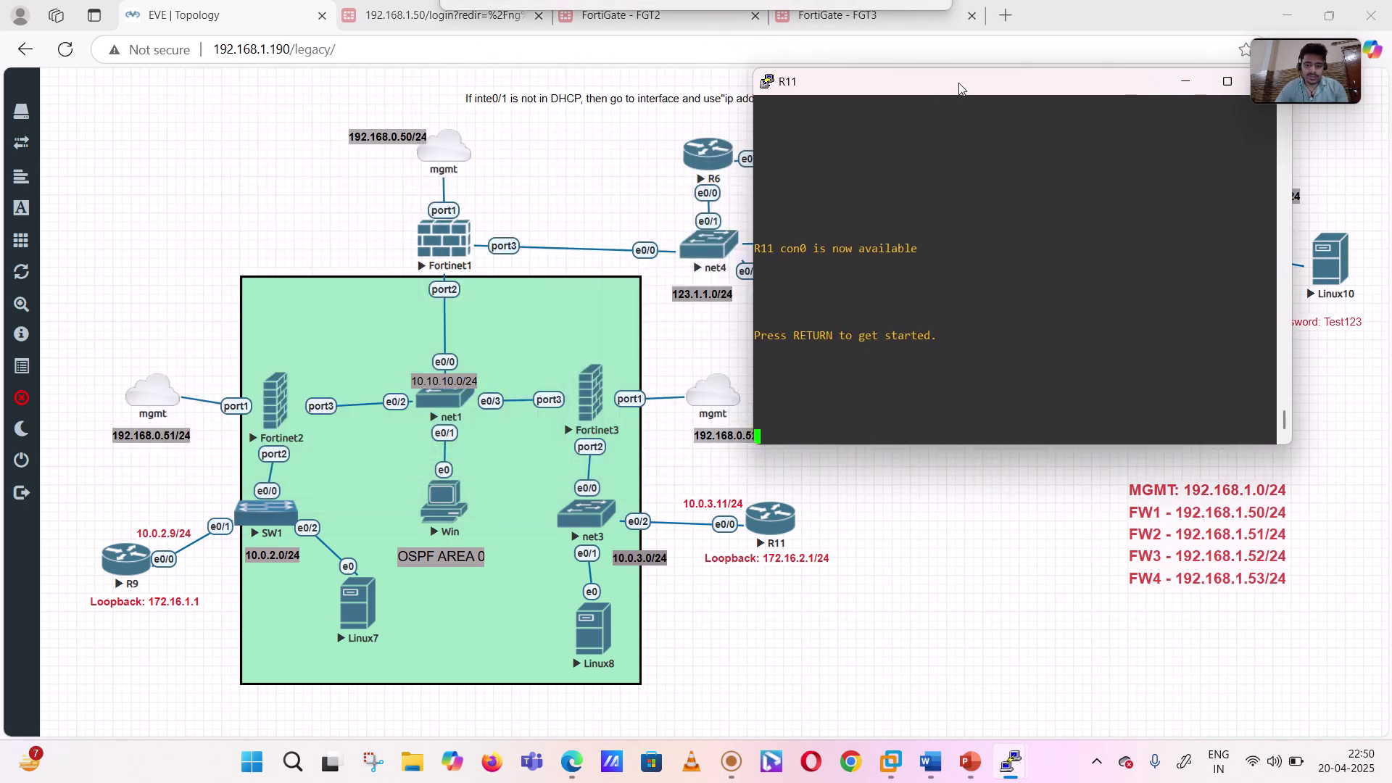
- Enter privileged mode on R11 and run 'show ip protocols', showing RIP for 10.0.0.0 and 172.16.0.0
key("Return")
key("Return")
key("Return")
key("Return")
key("Return")
key("Return")
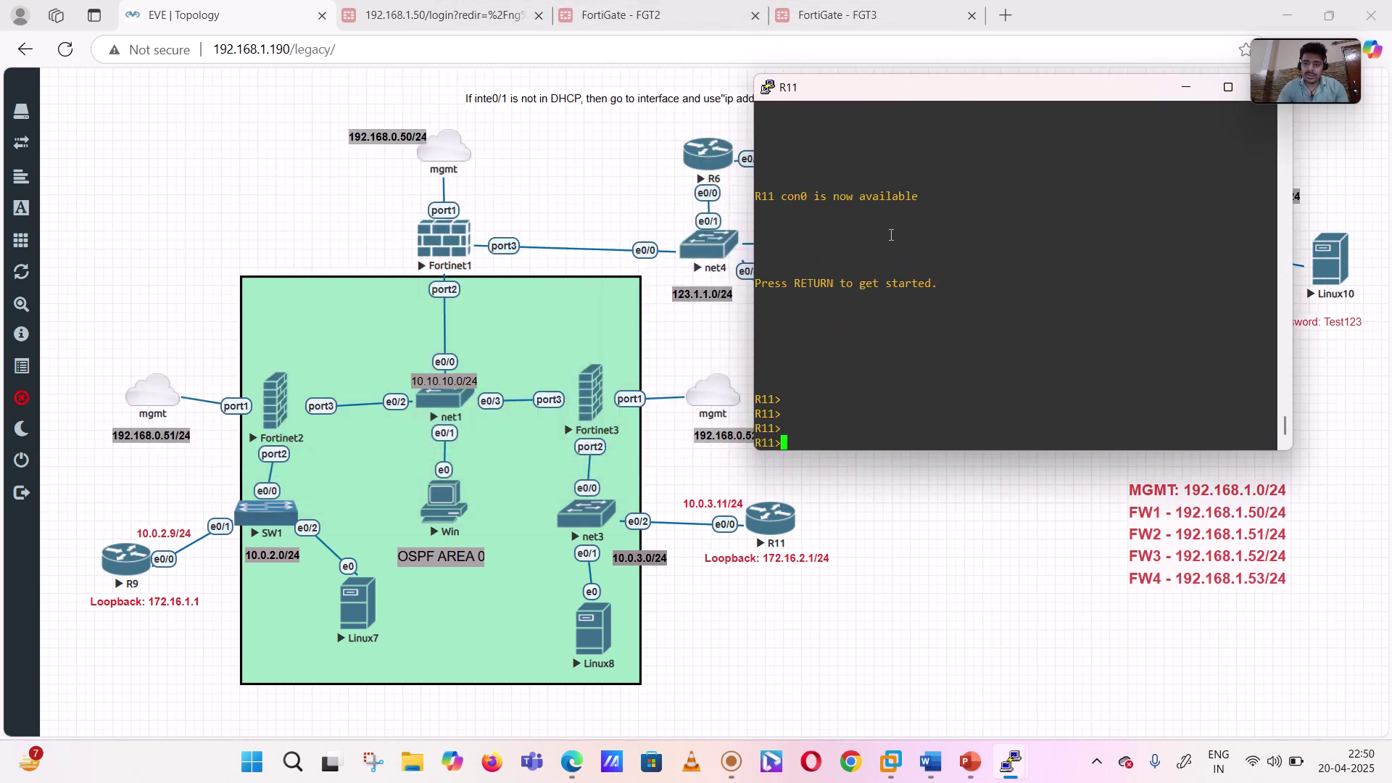
type("en")
key("Return")
key("Return")
key("Return")
key("Return")
type("sh i pproto")
key("BackSpace")
key("BackSpace")
key("BackSpace")
key("BackSpace")
key("BackSpace")
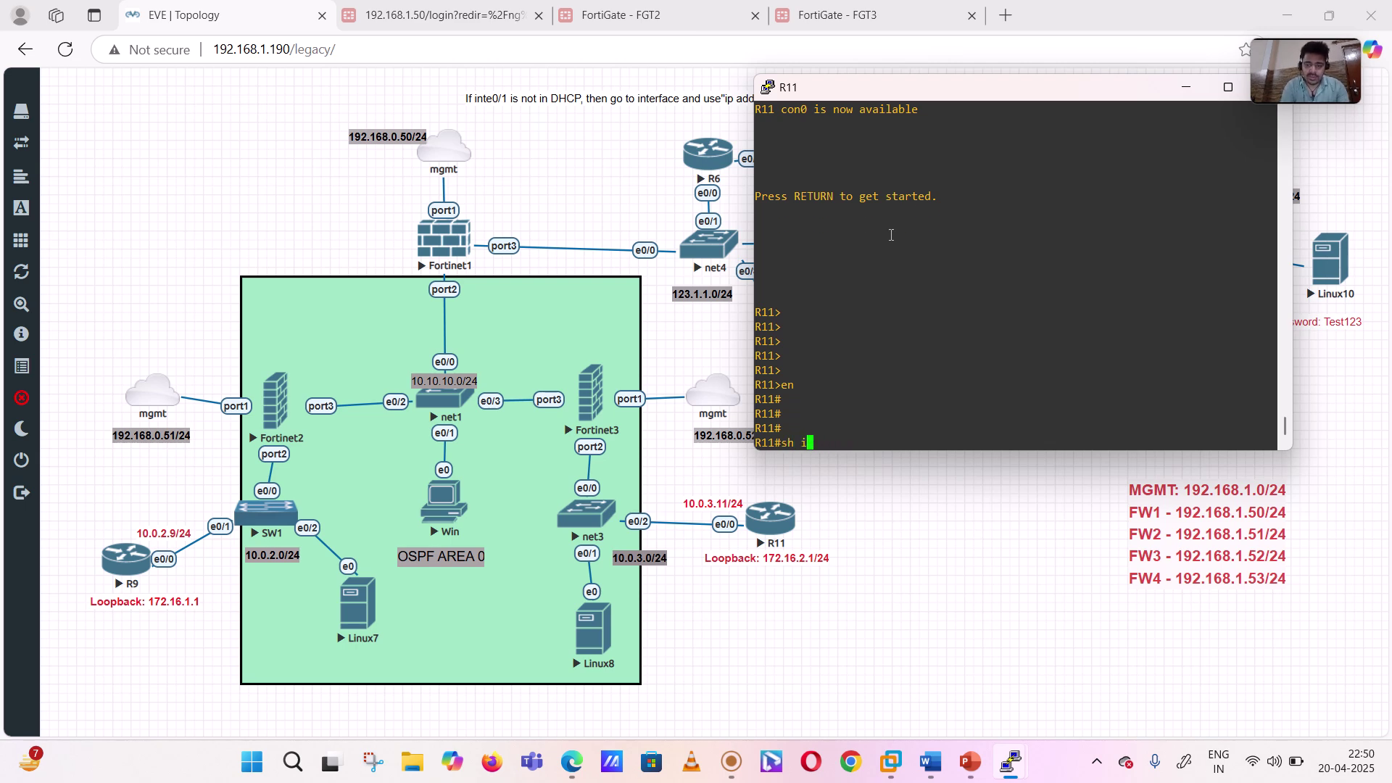
type("roto")
key("Return")
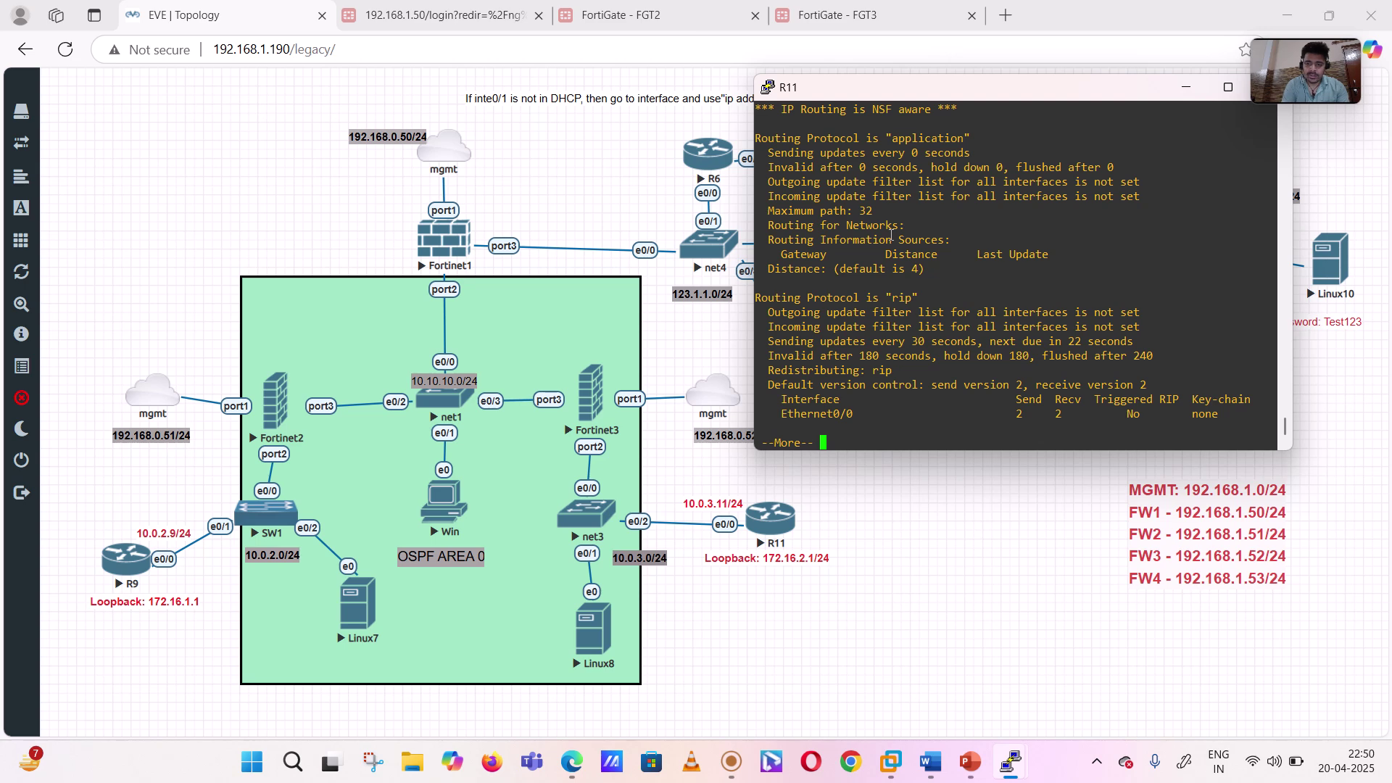
key("space")
scroll(891, 234, "up", 4)
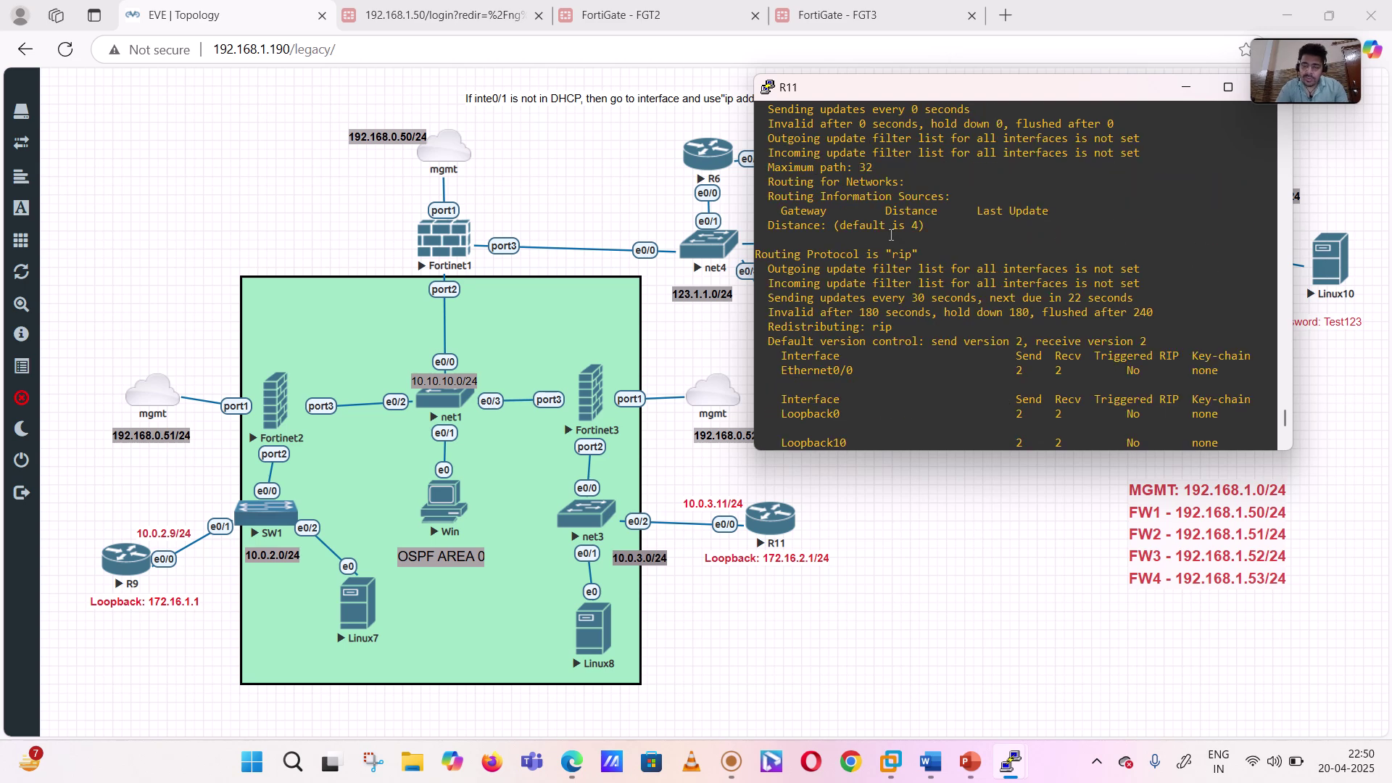
right_click(857, 255)
- In R11 config mode, run 'no router rip' and confirm only 'application' remains via 'do sh ip proto'
key("BackSpace")
key("BackSpace")
key("BackSpace")
key("BackSpace")
key("BackSpace")
key("BackSpace")
key("BackSpace")
key("BackSpace")
key("BackSpace")
key("BackSpace")
key("BackSpace")
key("BackSpace")
key("BackSpace")
key("BackSpace")
key("BackSpace")
key("BackSpace")
key("BackSpace")
key("BackSpace")
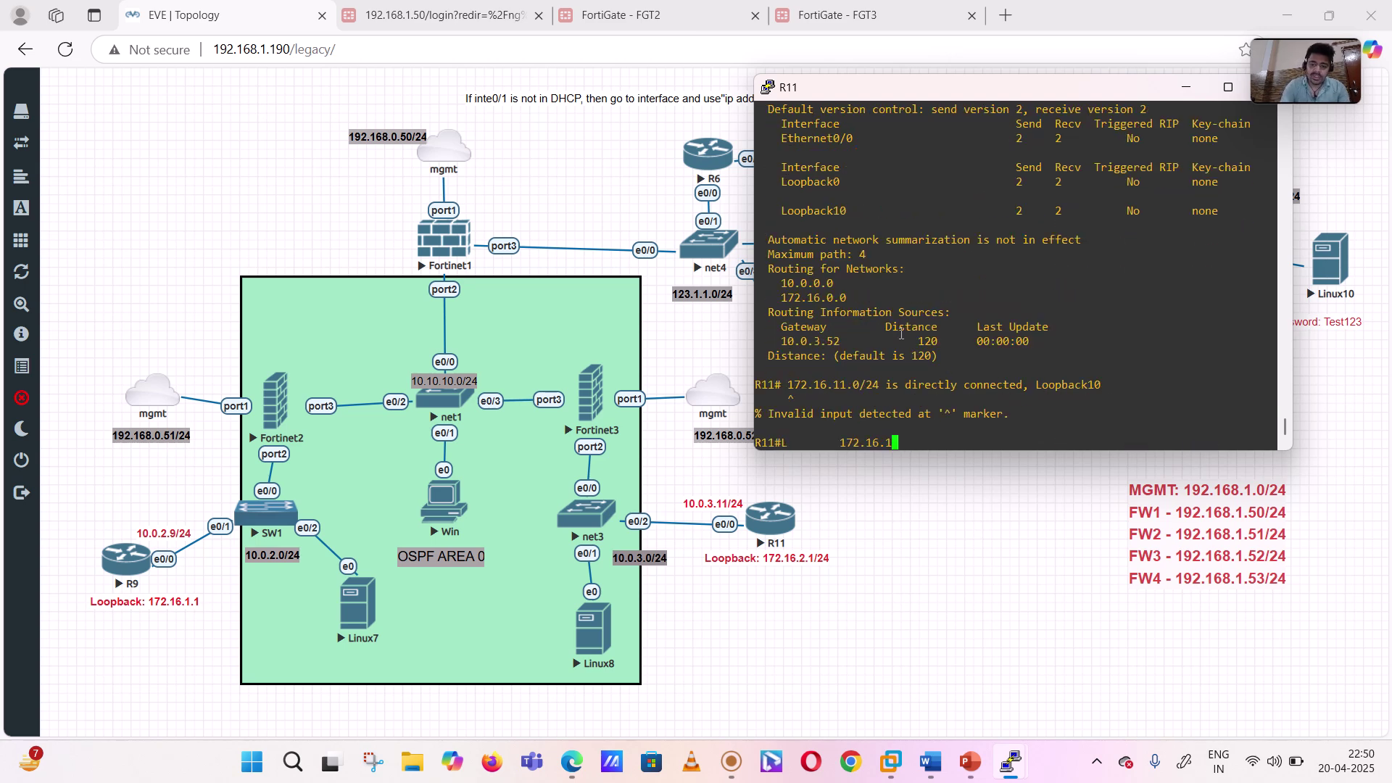
type("conf t")
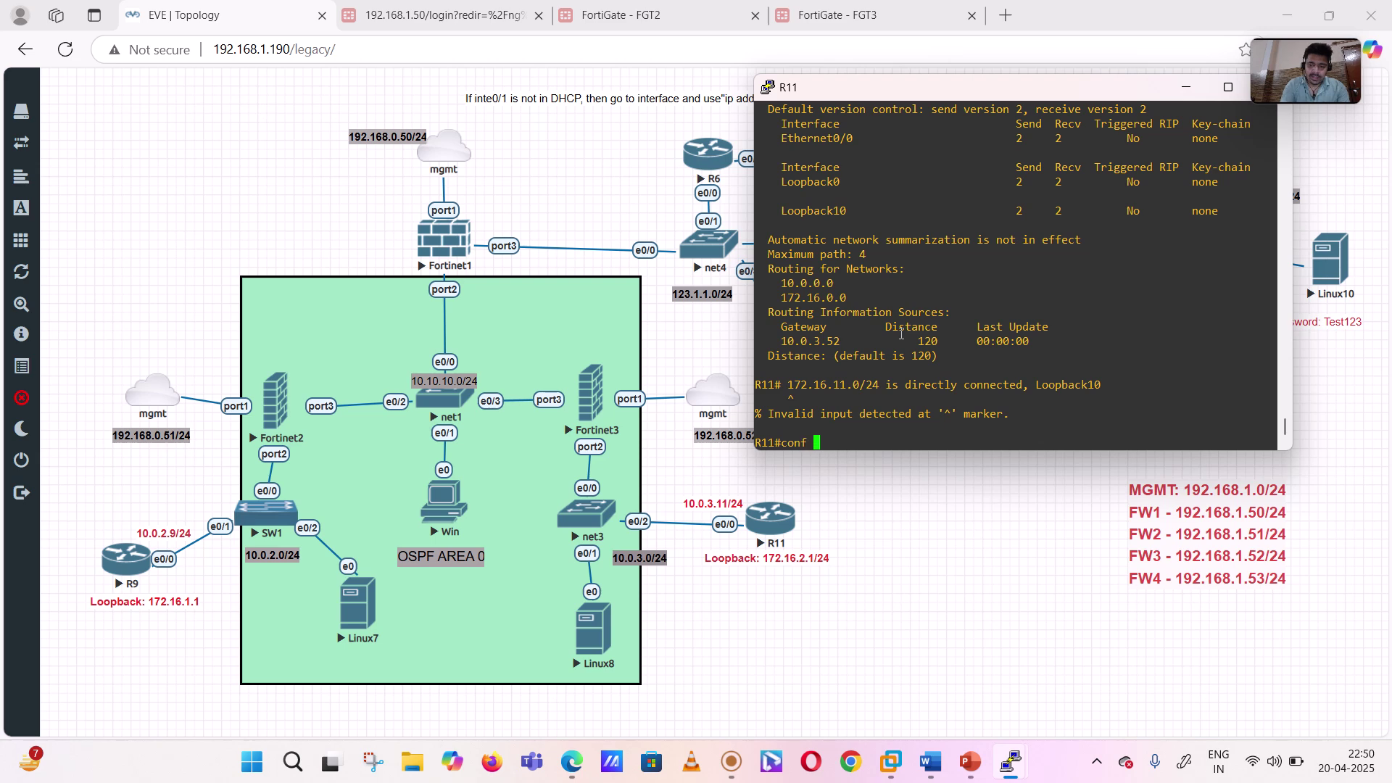
key("Return")
type("no ro")
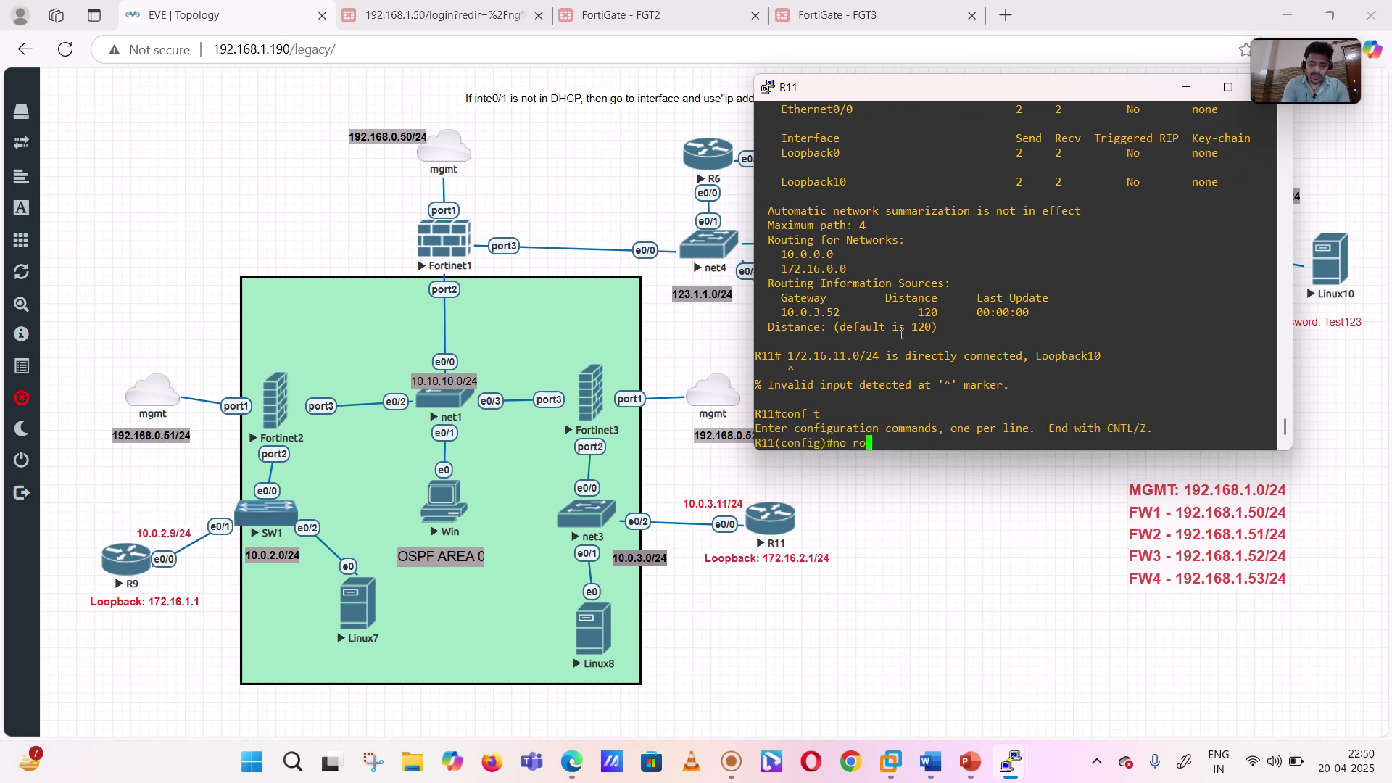
type("uter ri")
key("Tab")
key("Return")
key("Return")
key("Return")
key("Return")
type("do sh ip ")
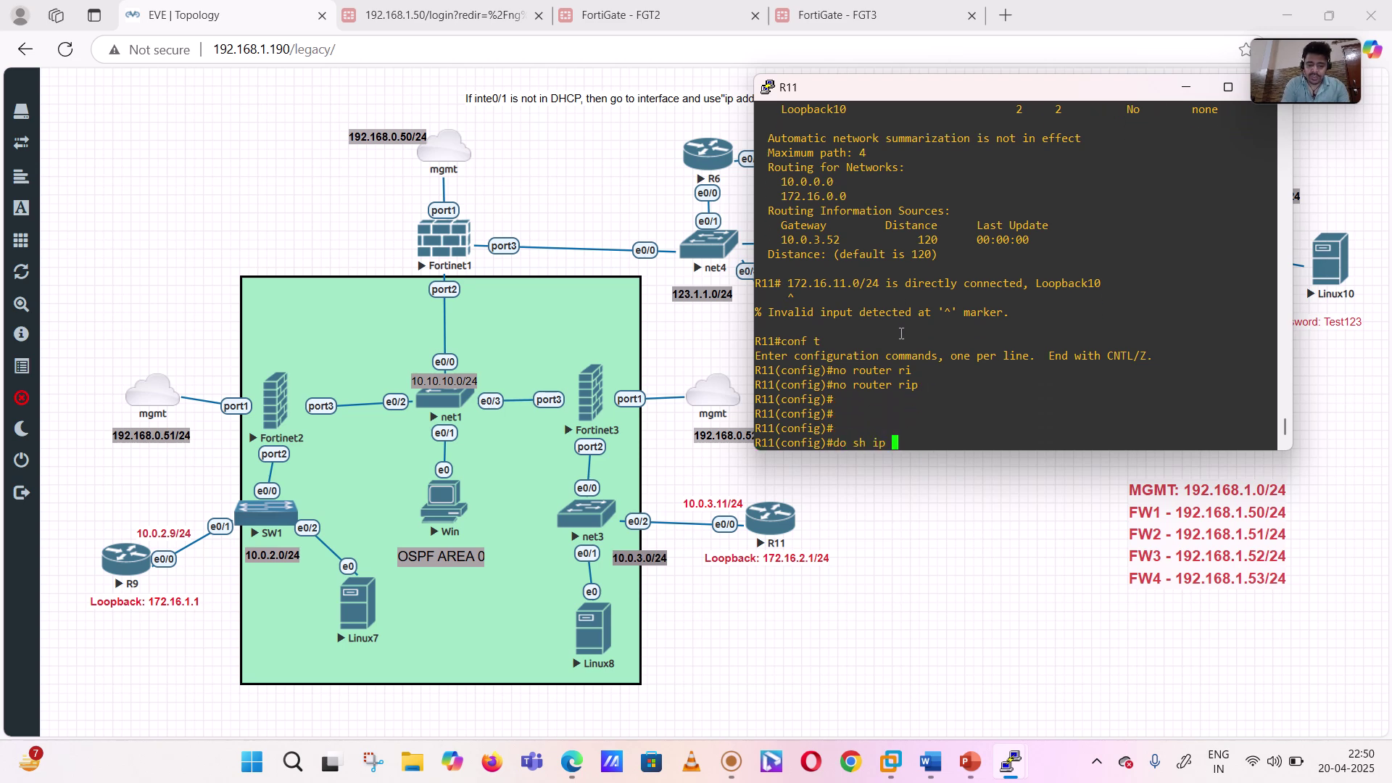
type("proto")
key("Return")
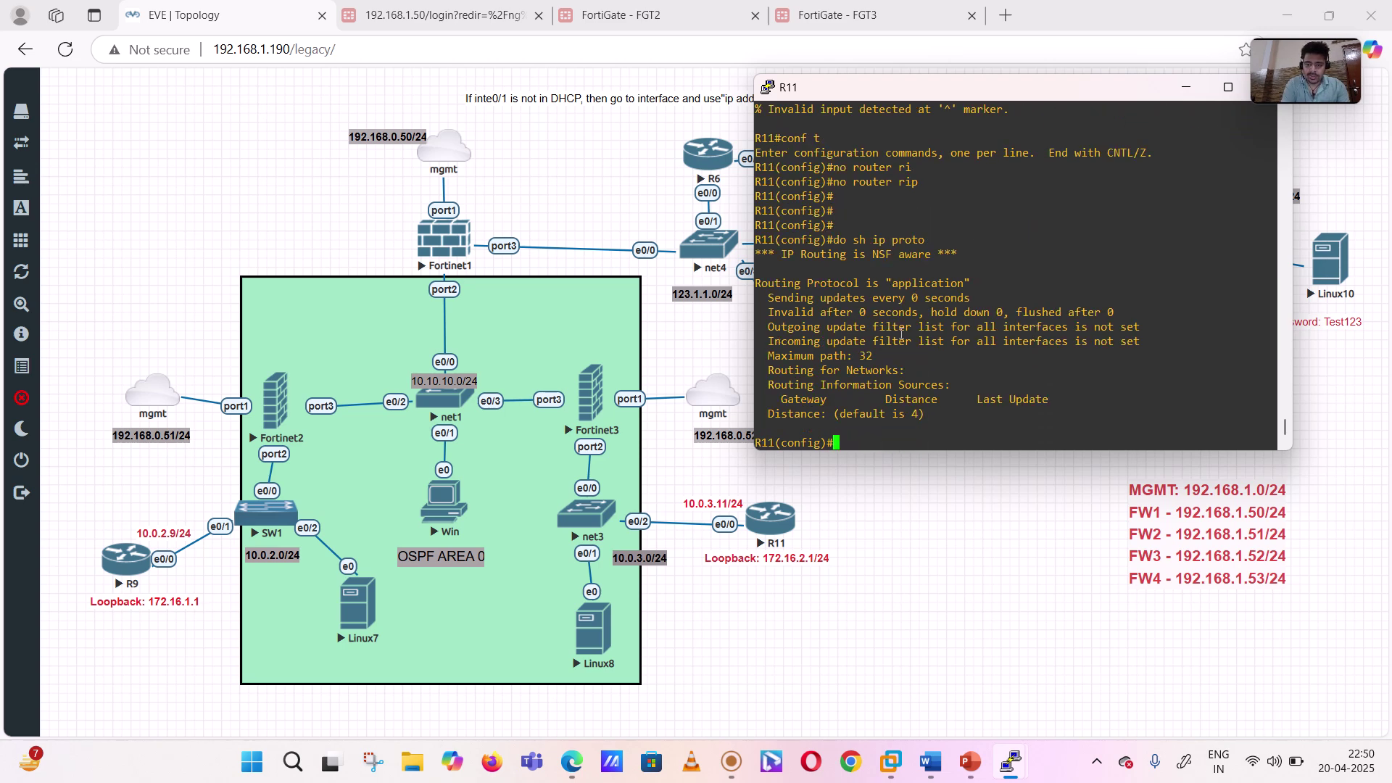
key("Return")
key("Return")
key("Return")
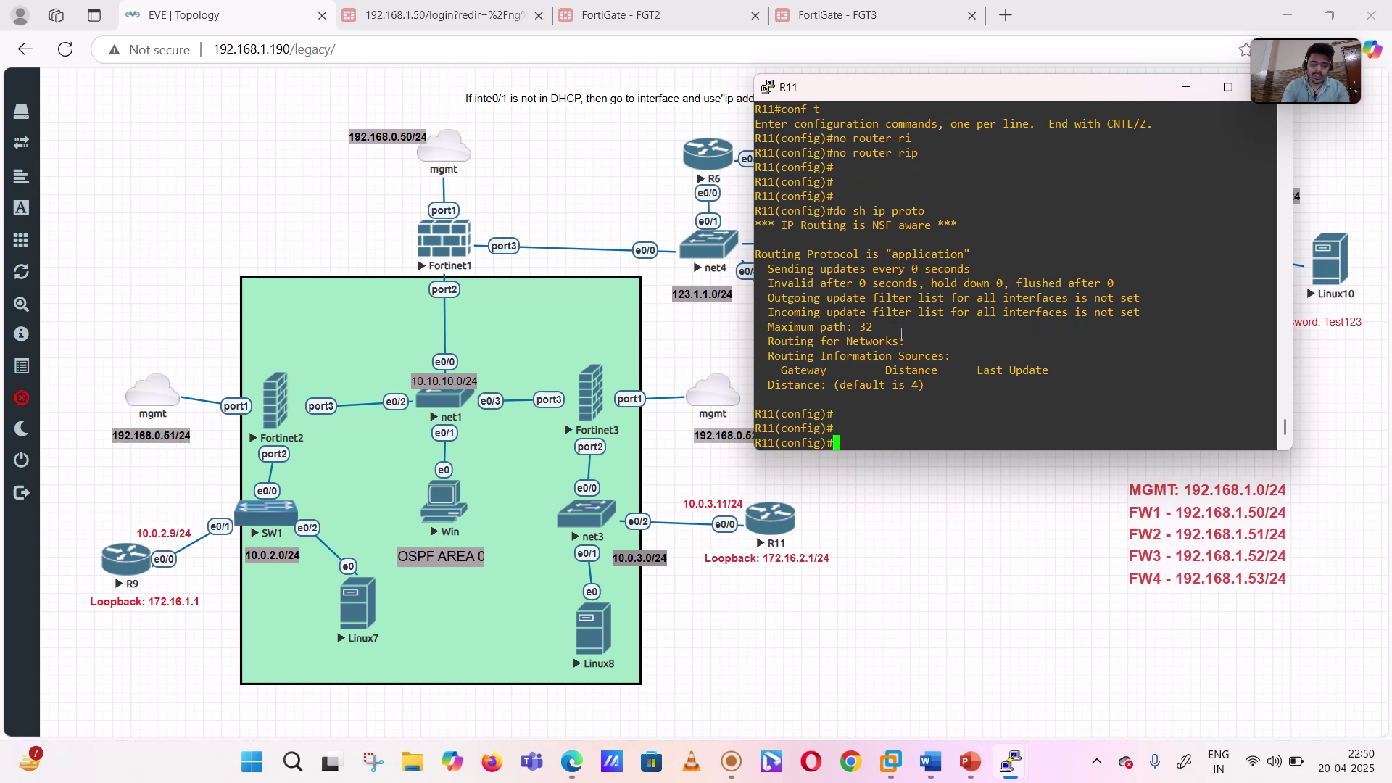
type("rout")
key("Tab")
- Start OSPF process 1 on R11, entering a stray 'network 11.11.11.11' line
type("r osp")
key("Tab")
type("1")
key("Return")
type("net")
key("Tab")
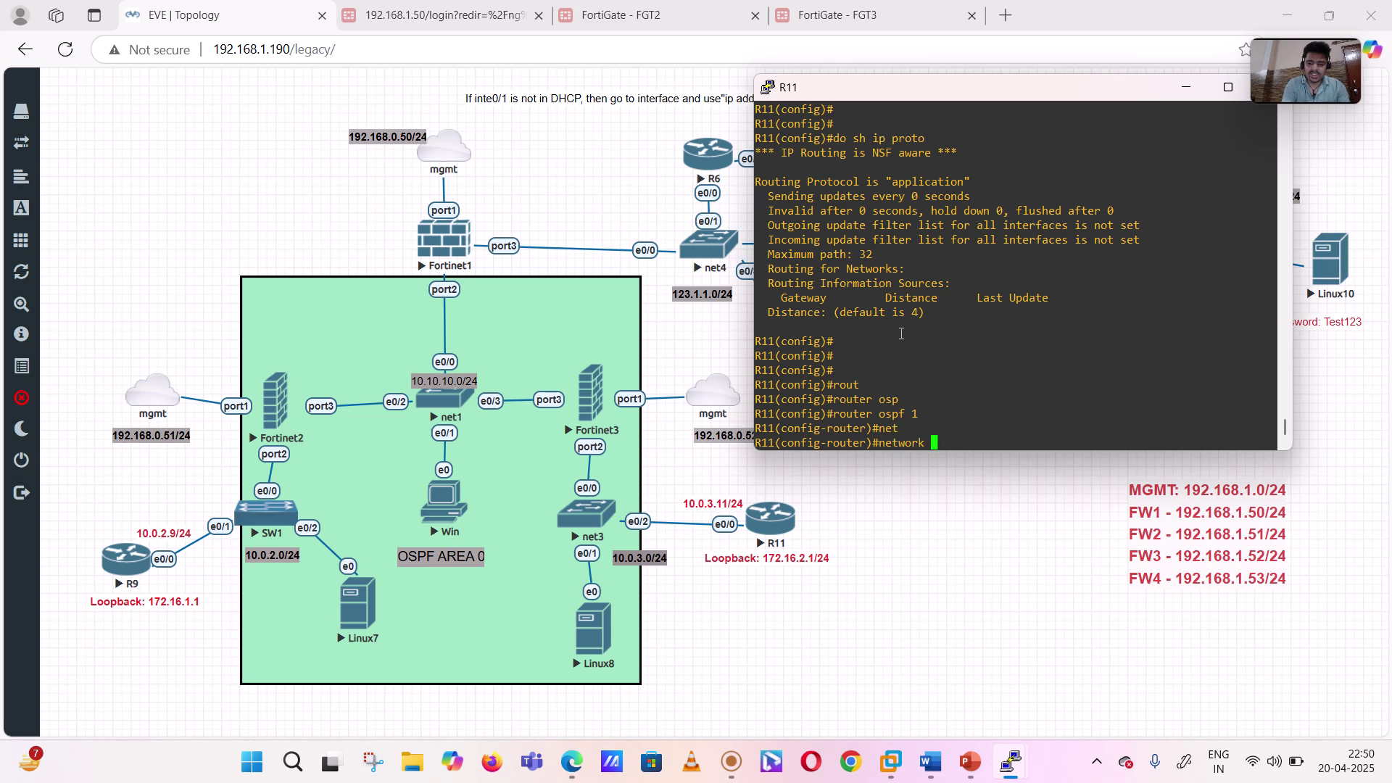
type("11.11.1")
type("1")
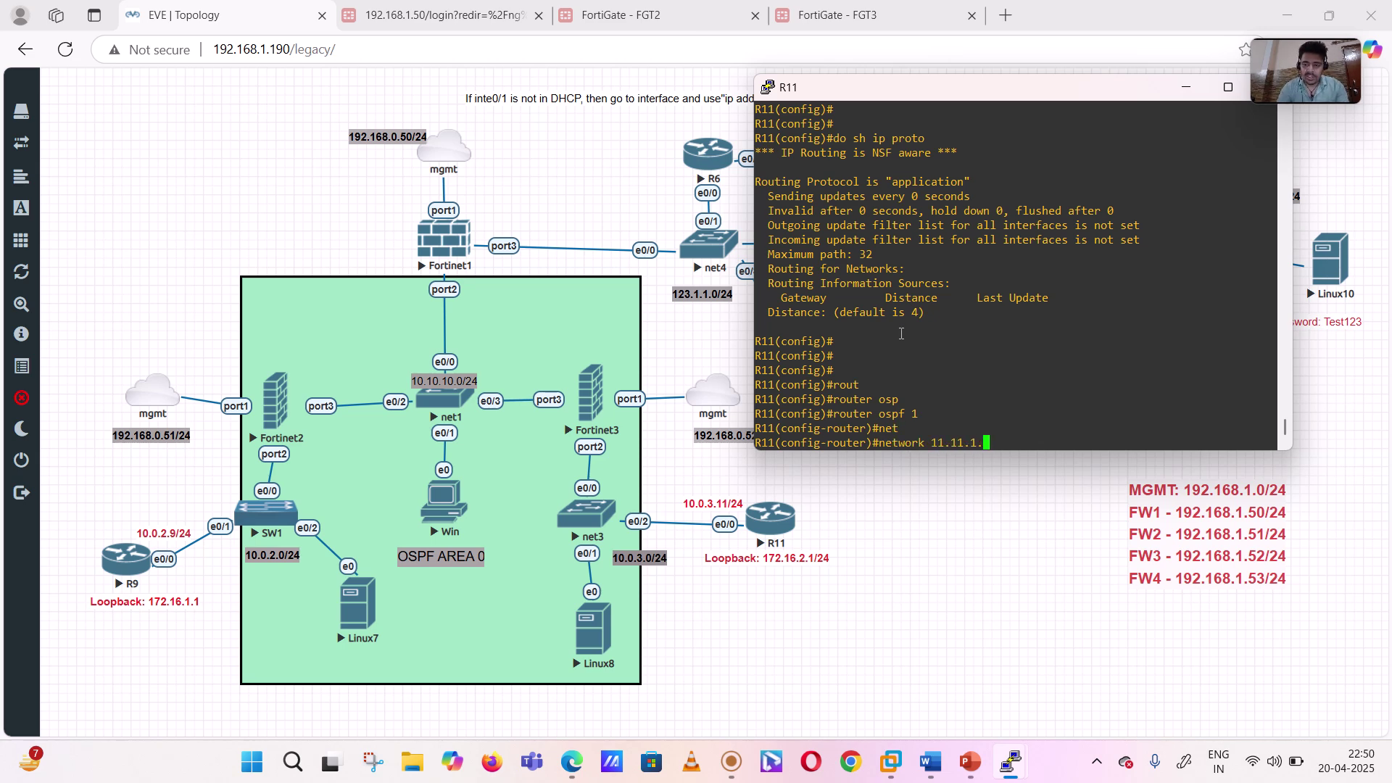
type(".11")
key("Return")
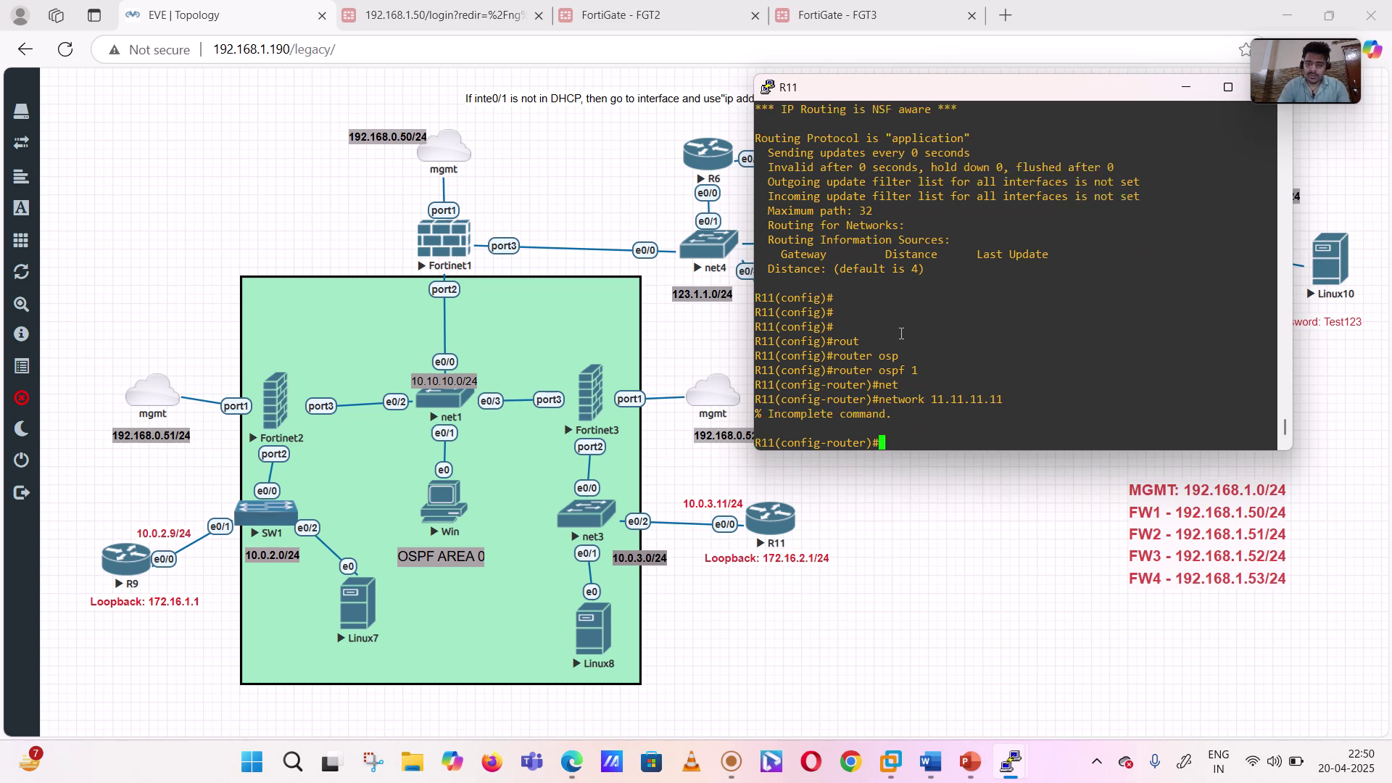
- Set R11's OSPF router ID to 11.11.11.11 and begin the 'network 10.0.3.0' statement
type("rou")
key("Tab")
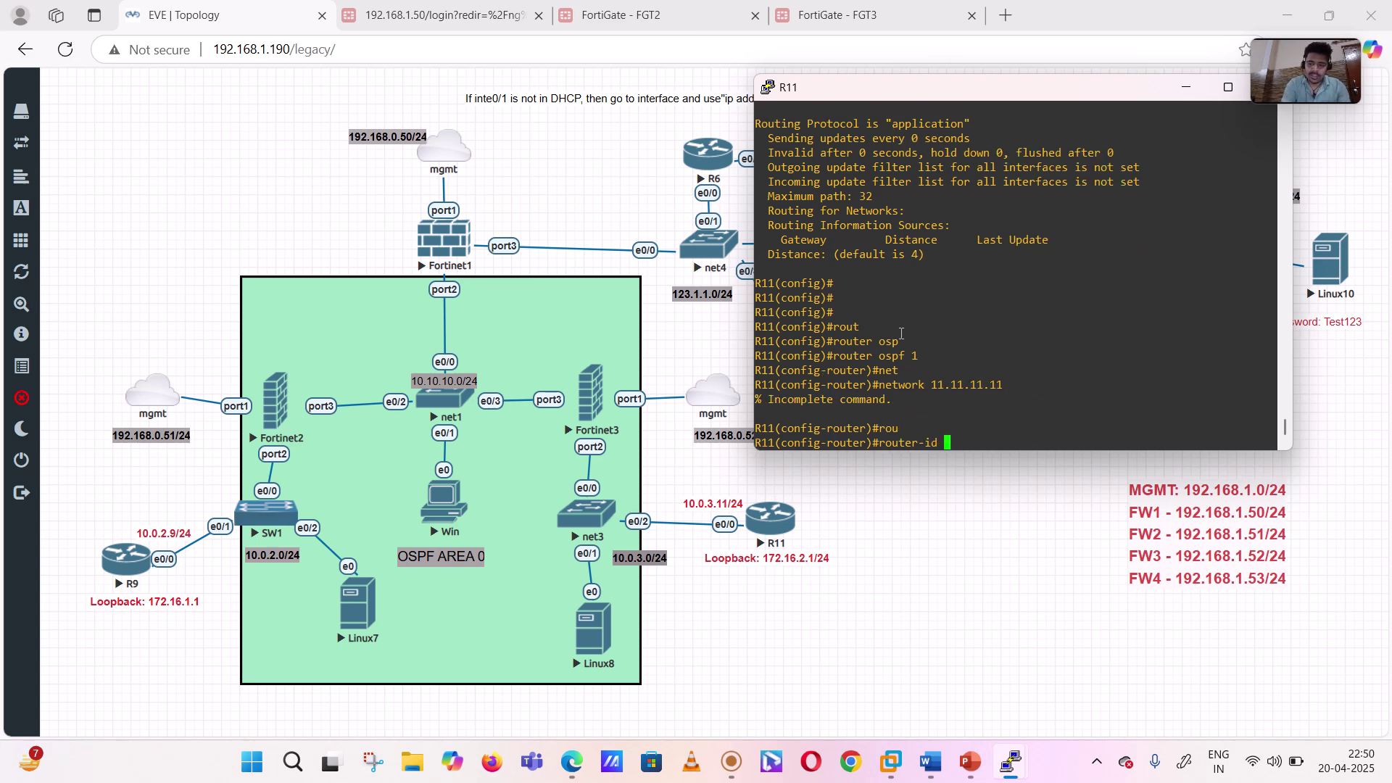
type("11.11.11.11")
key("Return")
type("net")
key("Tab")
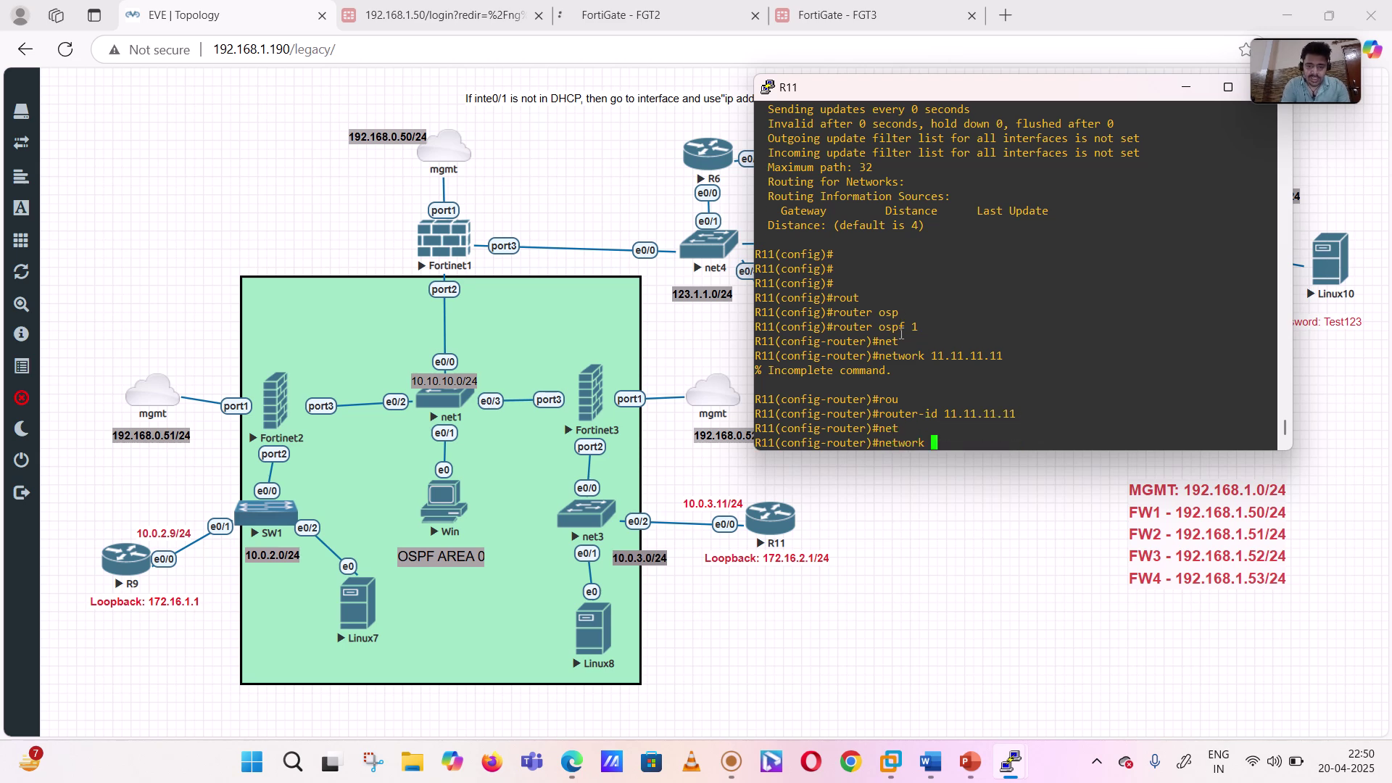
type("10.")
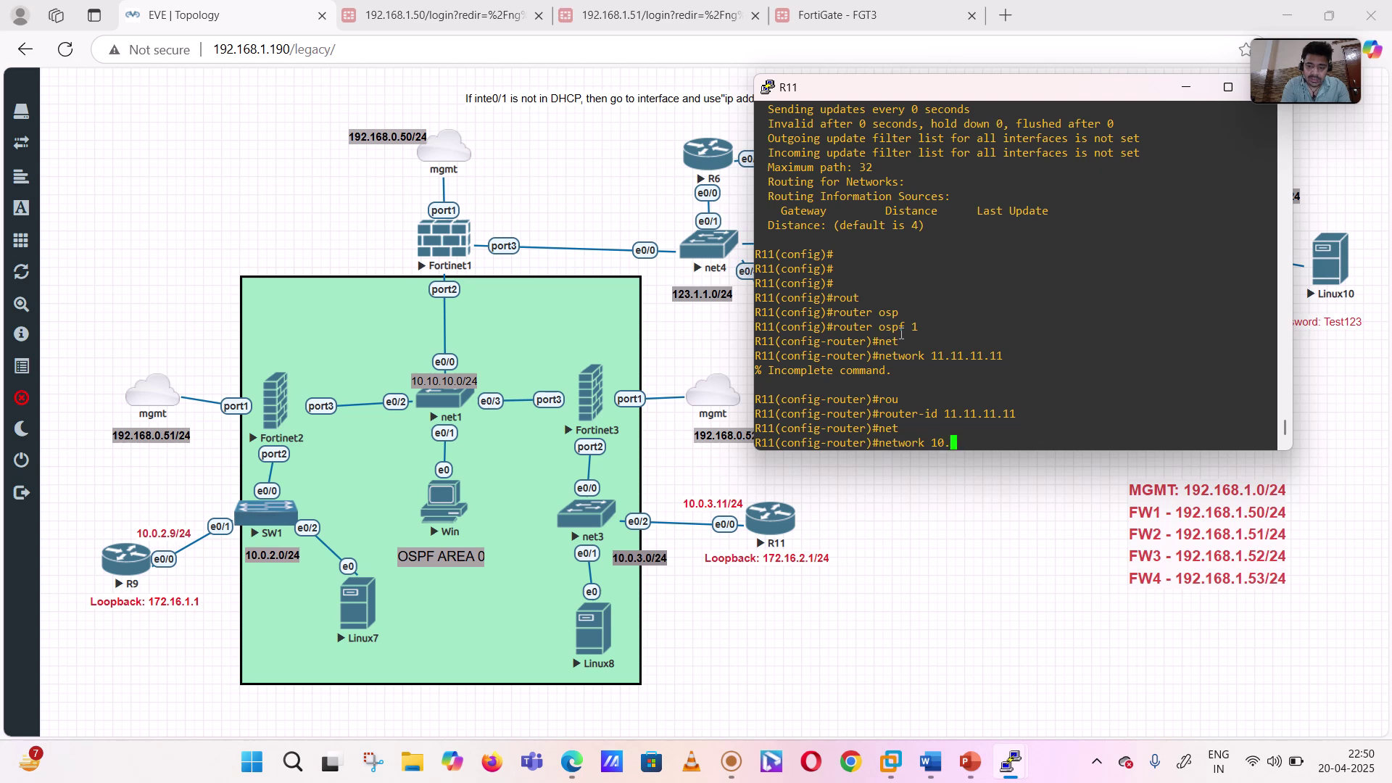
type("0.3.0")
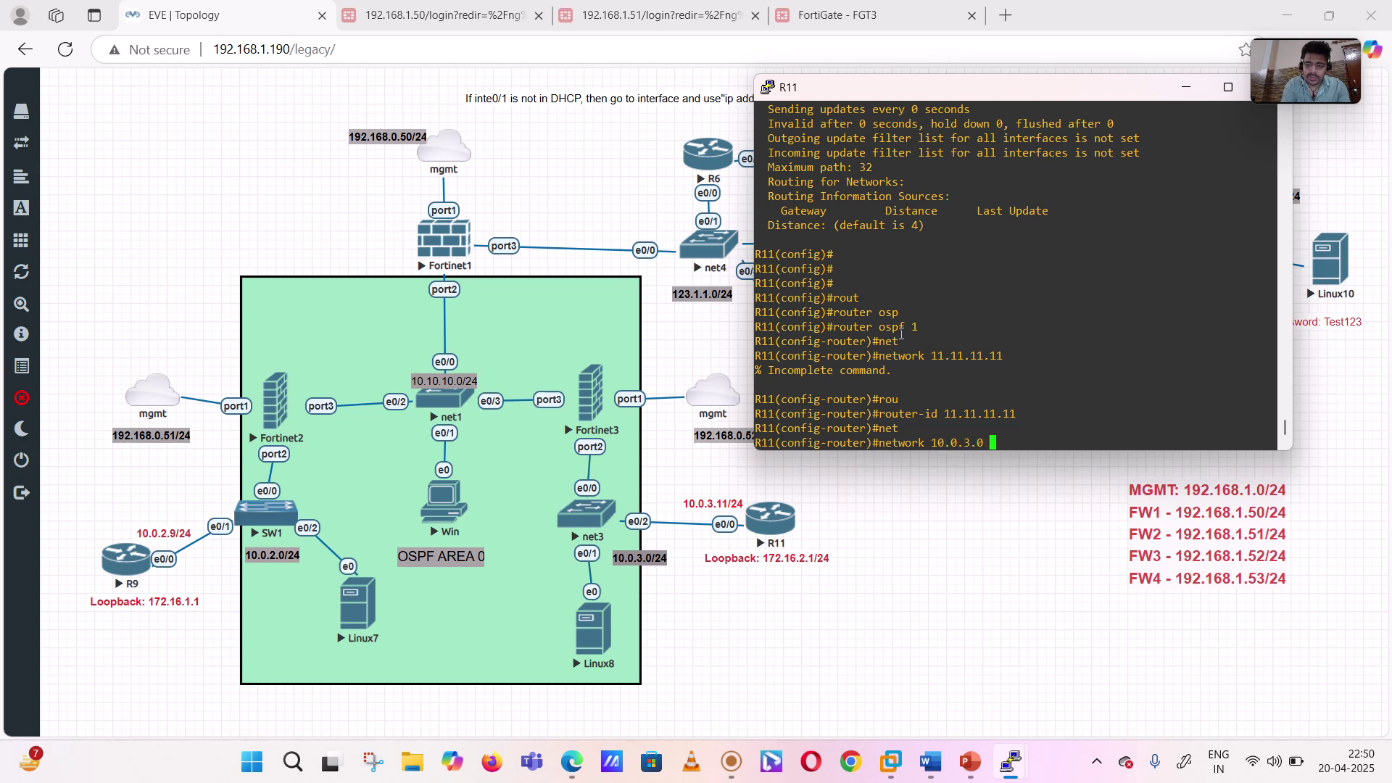
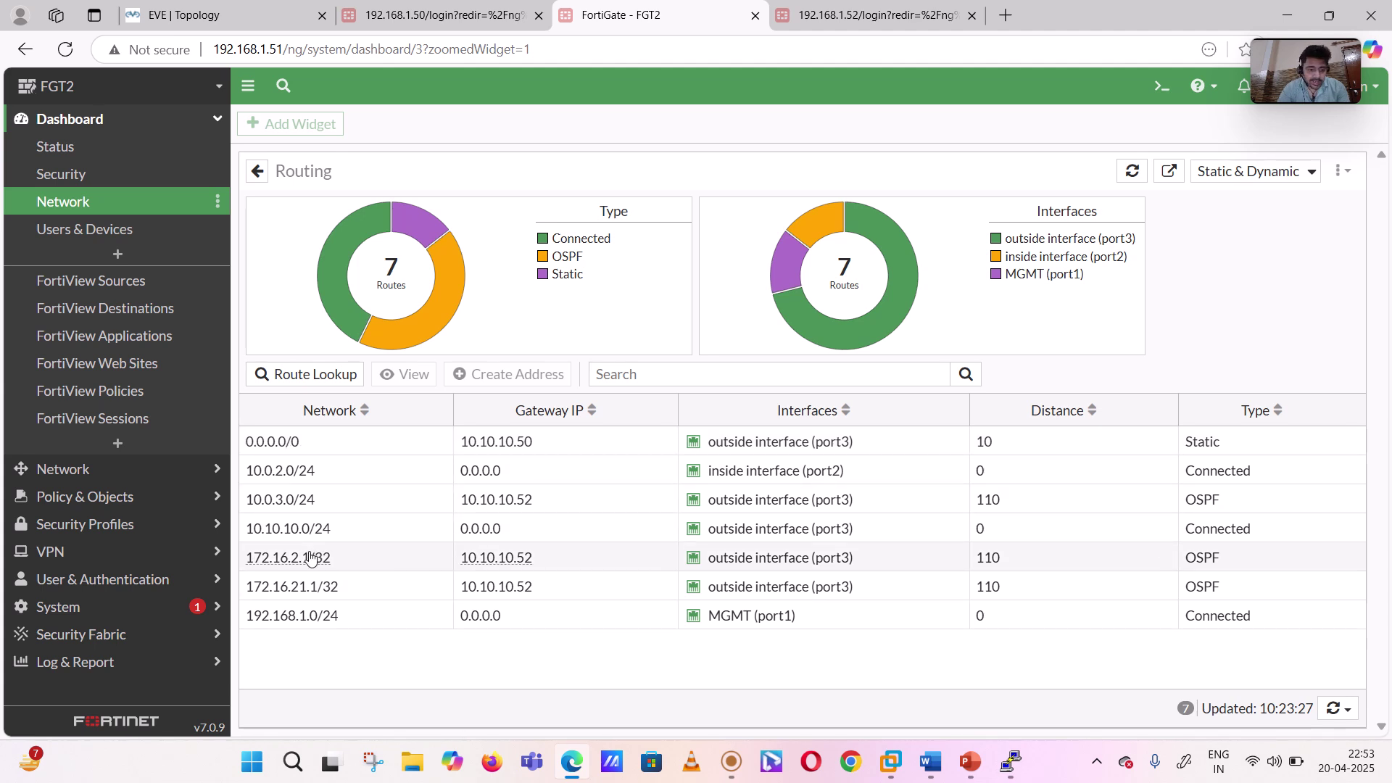
- Look over the lab topology and FGT2's routing table, then switch to the 192.168.1.52 firewall tab
mouse_move(331, 593)
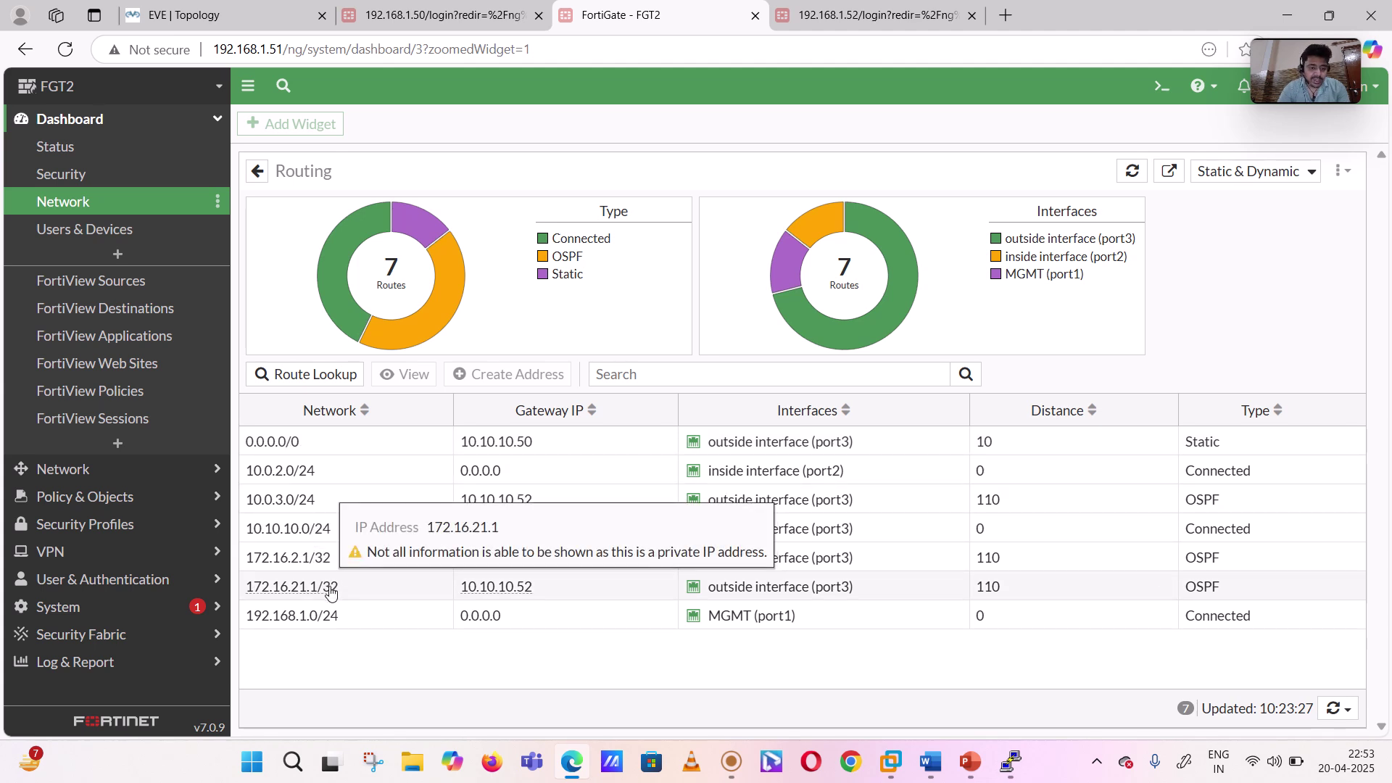
left_click(214, 13)
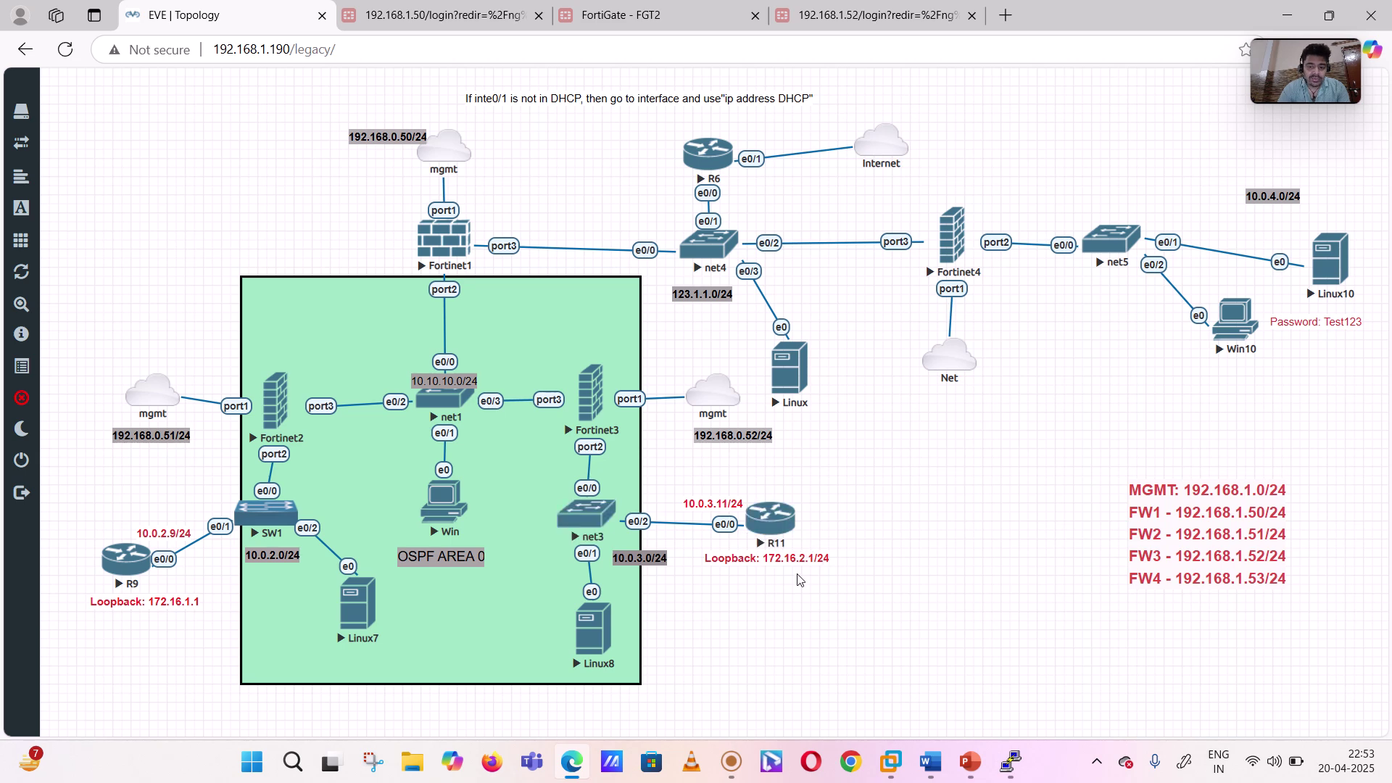
left_click(674, 10)
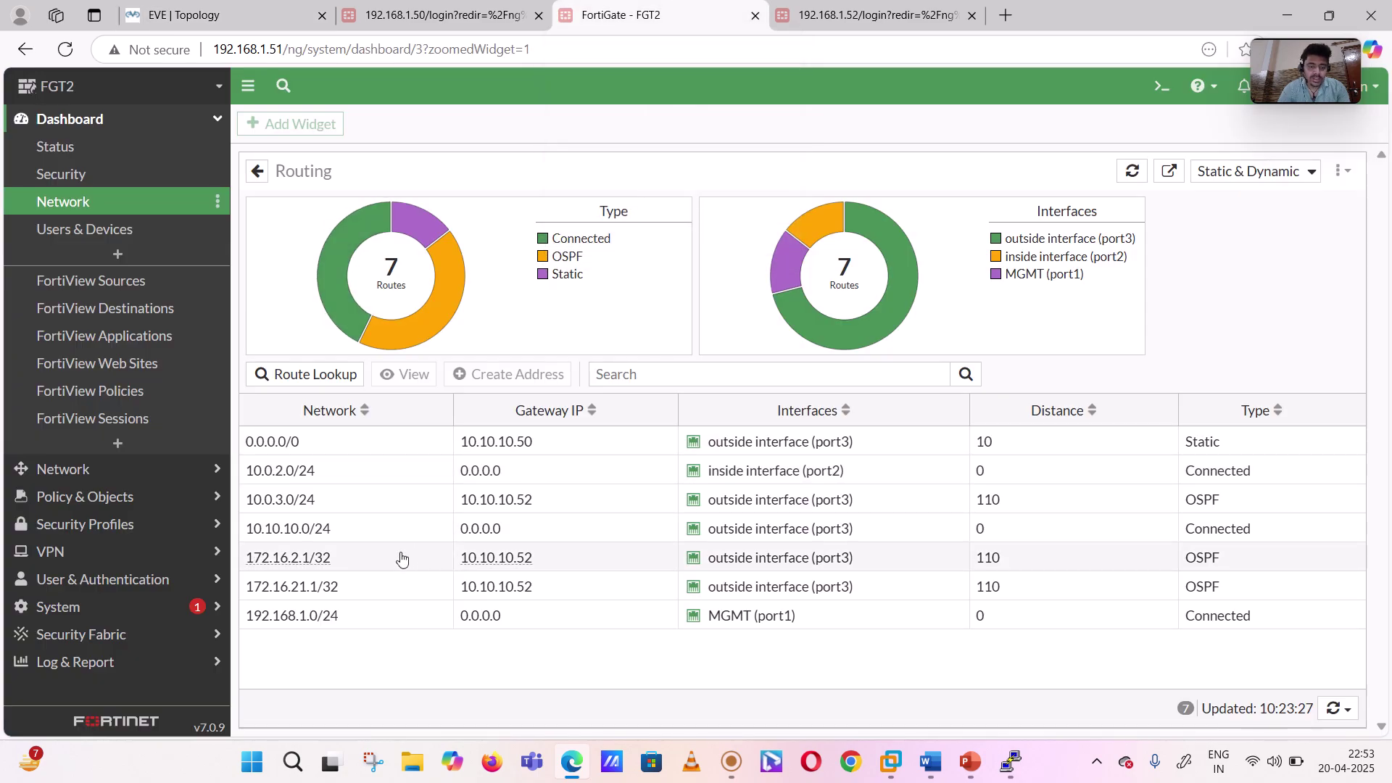
left_click(845, 10)
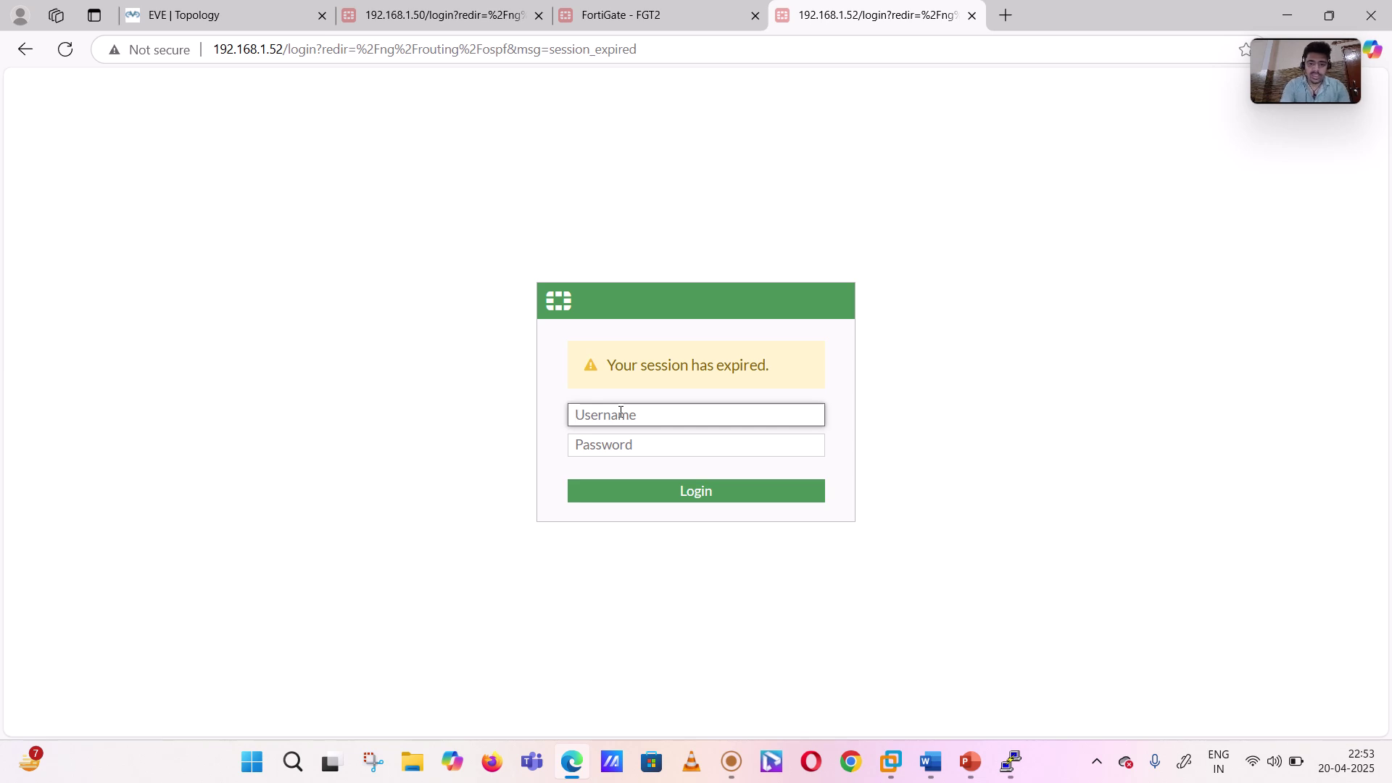
- Sign in to FGT3 as admin and dismiss the FortiOS 7.0.0 overview
type("admin")
key("Tab")
type("a")
key("Return")
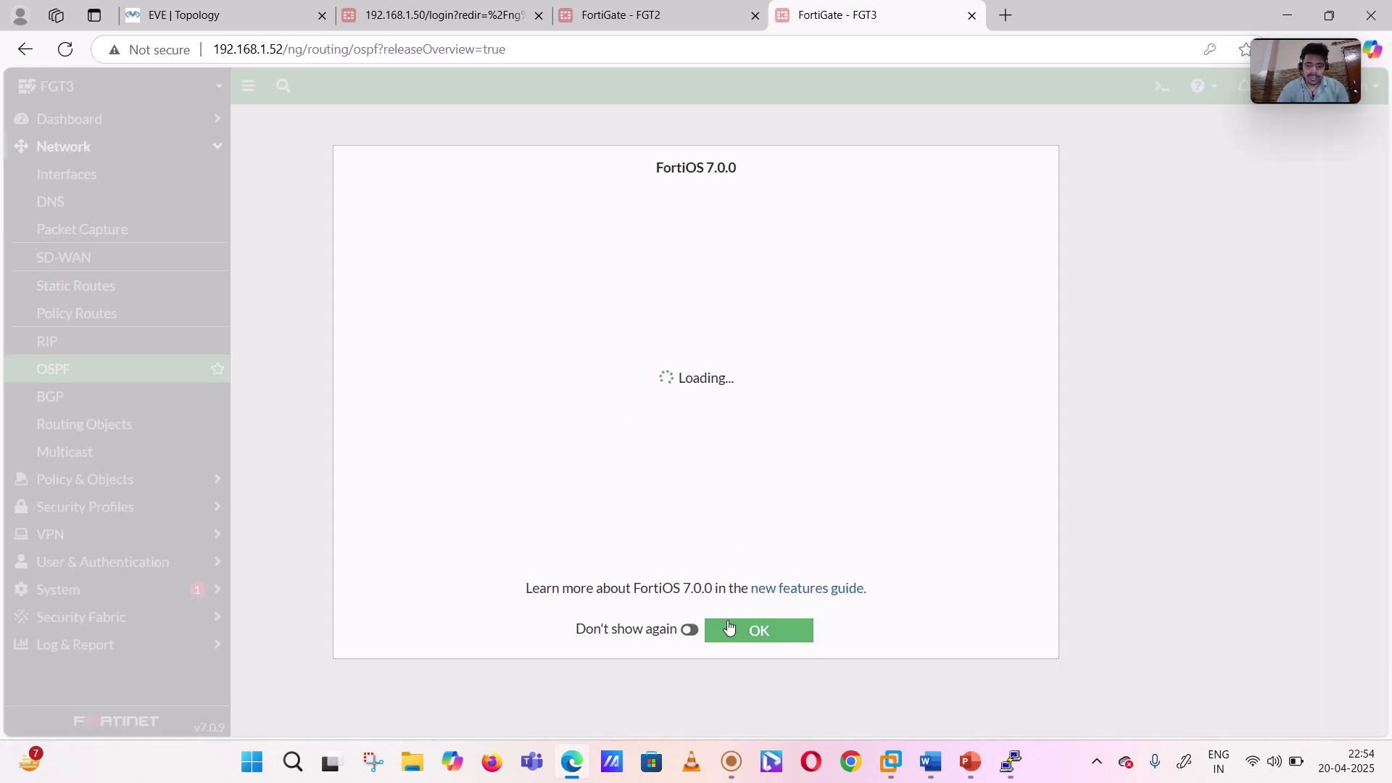
left_click(725, 630)
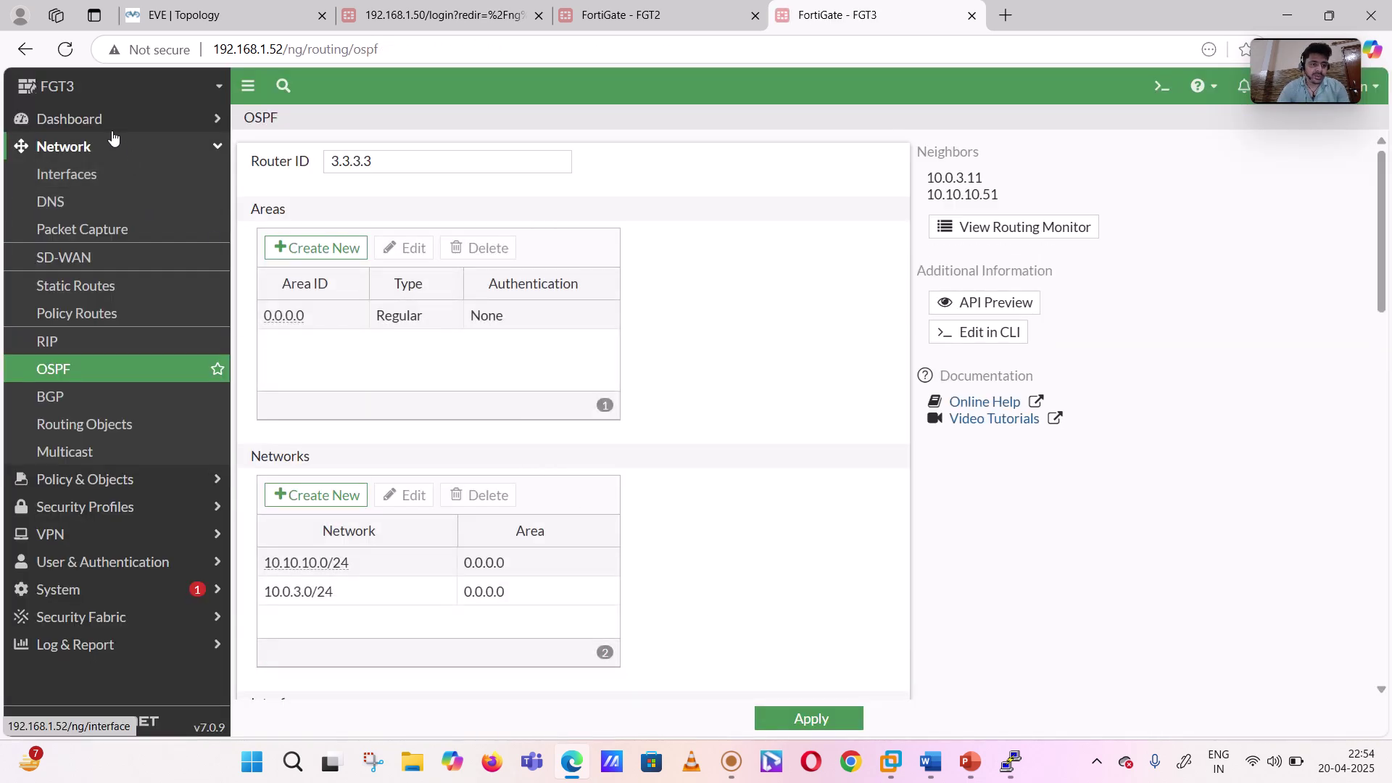
- Expand FGT3's Network dashboard Routing widget to view OSPF routes via 10.0.3.11 and 10.10.10.51
left_click(94, 118)
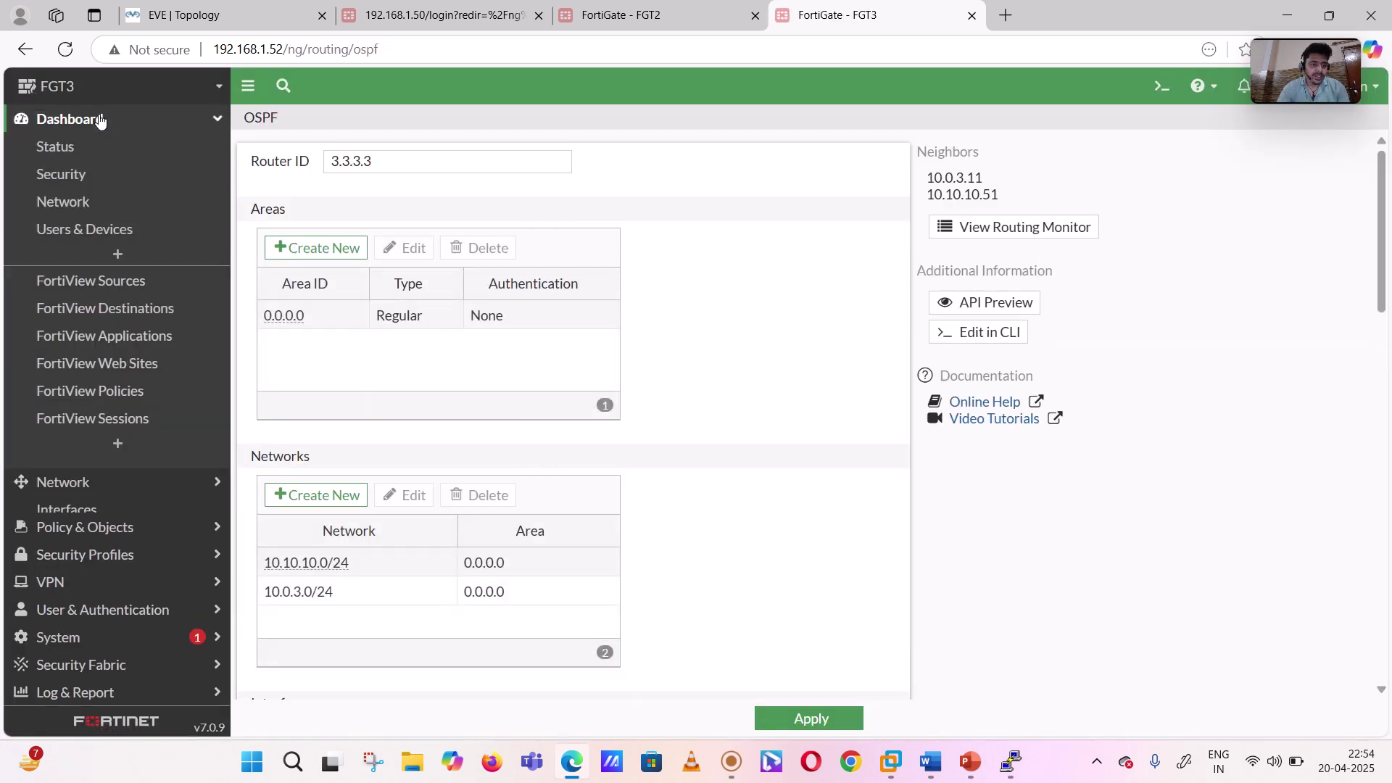
left_click(76, 202)
left_click(368, 288)
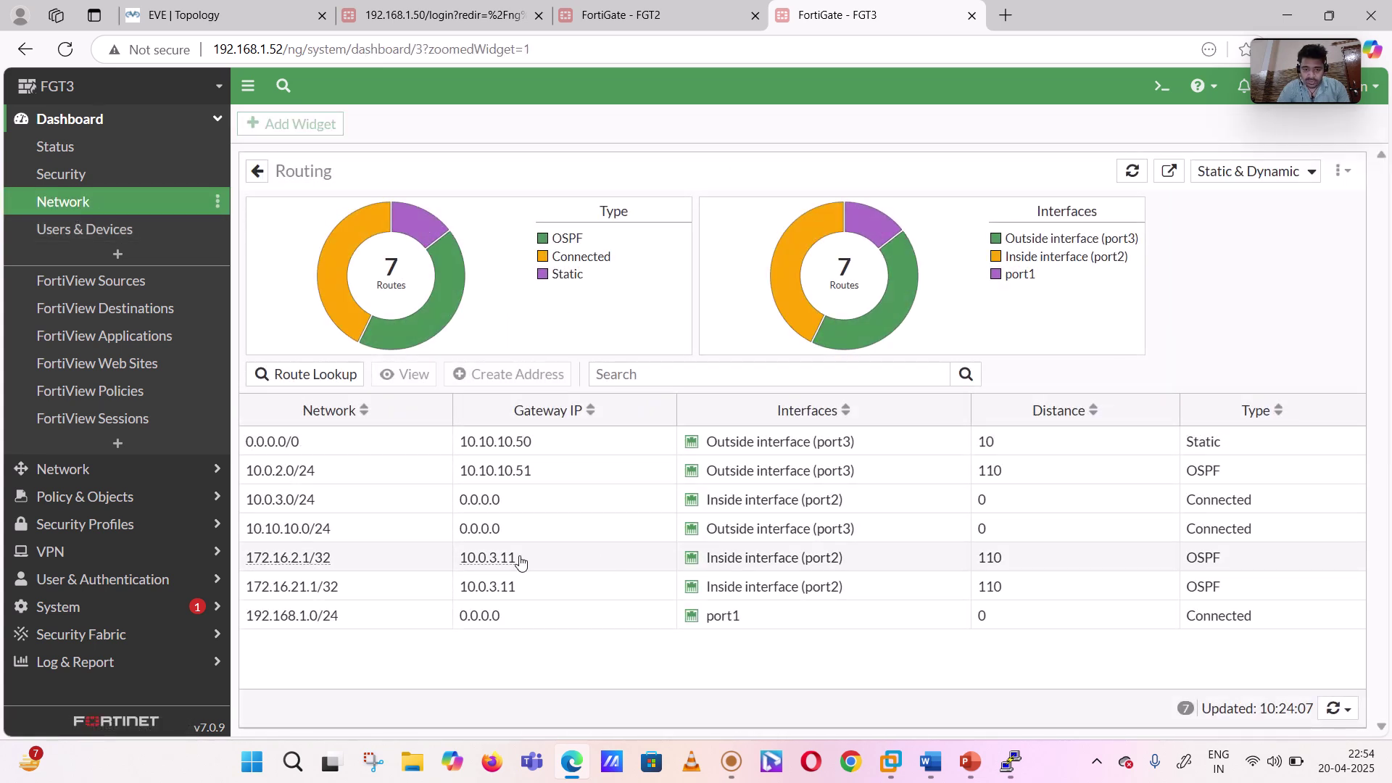
mouse_move(317, 595)
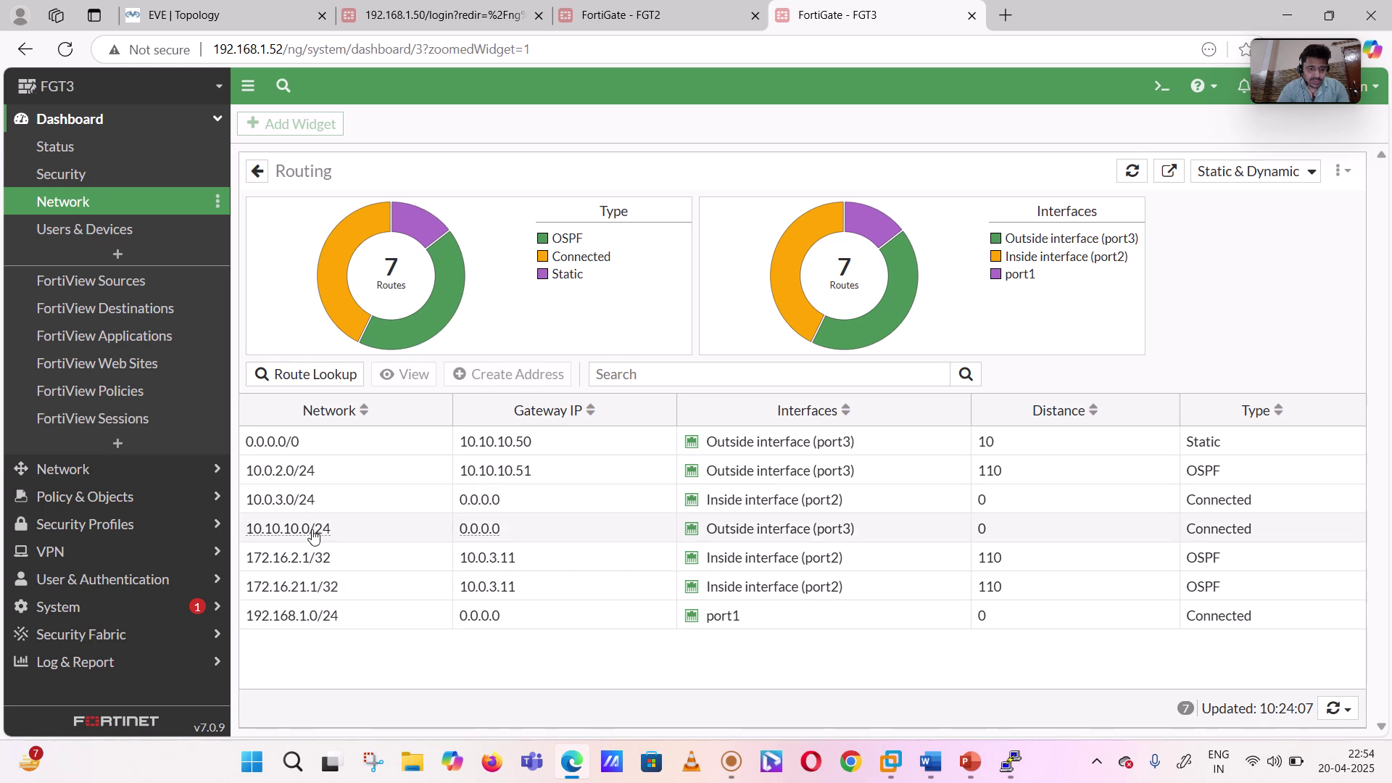
left_click(218, 9)
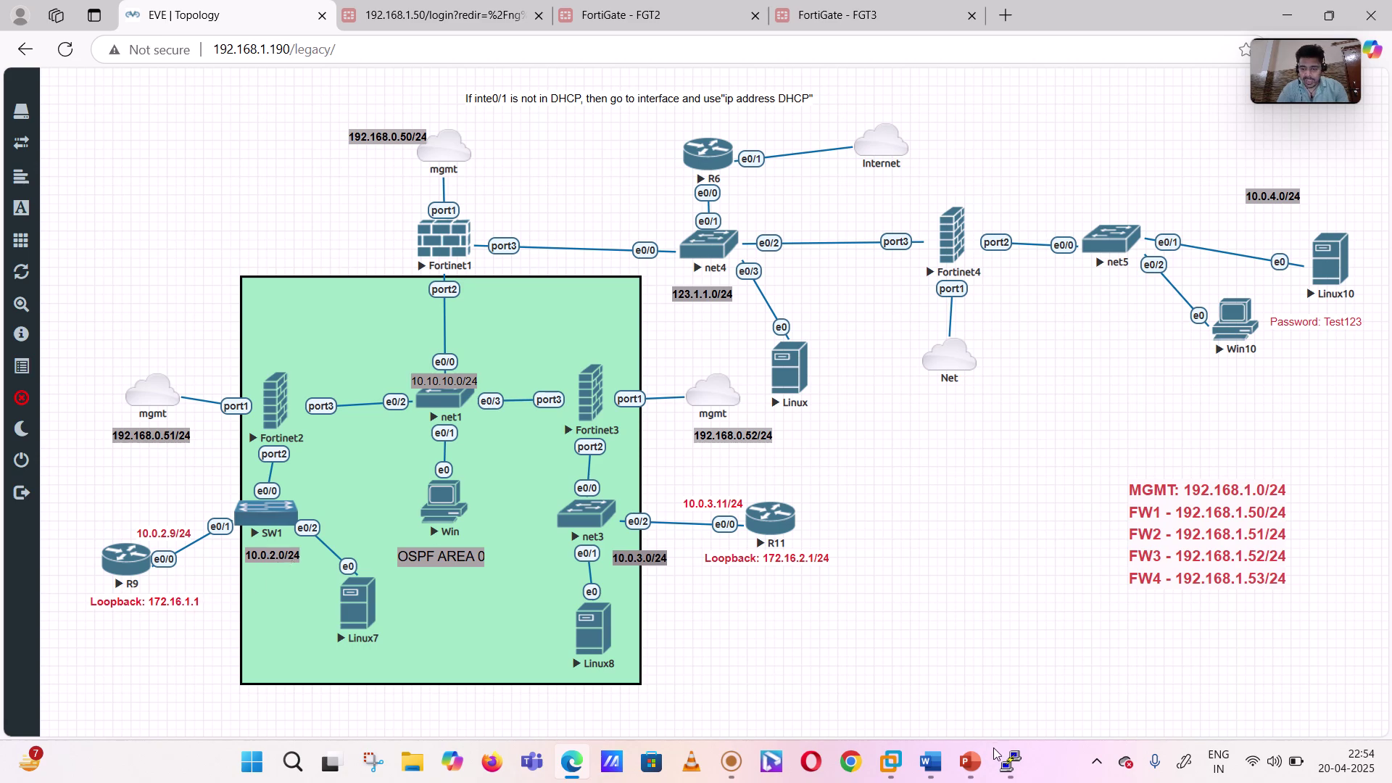
- On R9, run 'sh run | sec ospf' and inspect the 172.16.0.0 0.0.0.255 network statement
mouse_move(1011, 761)
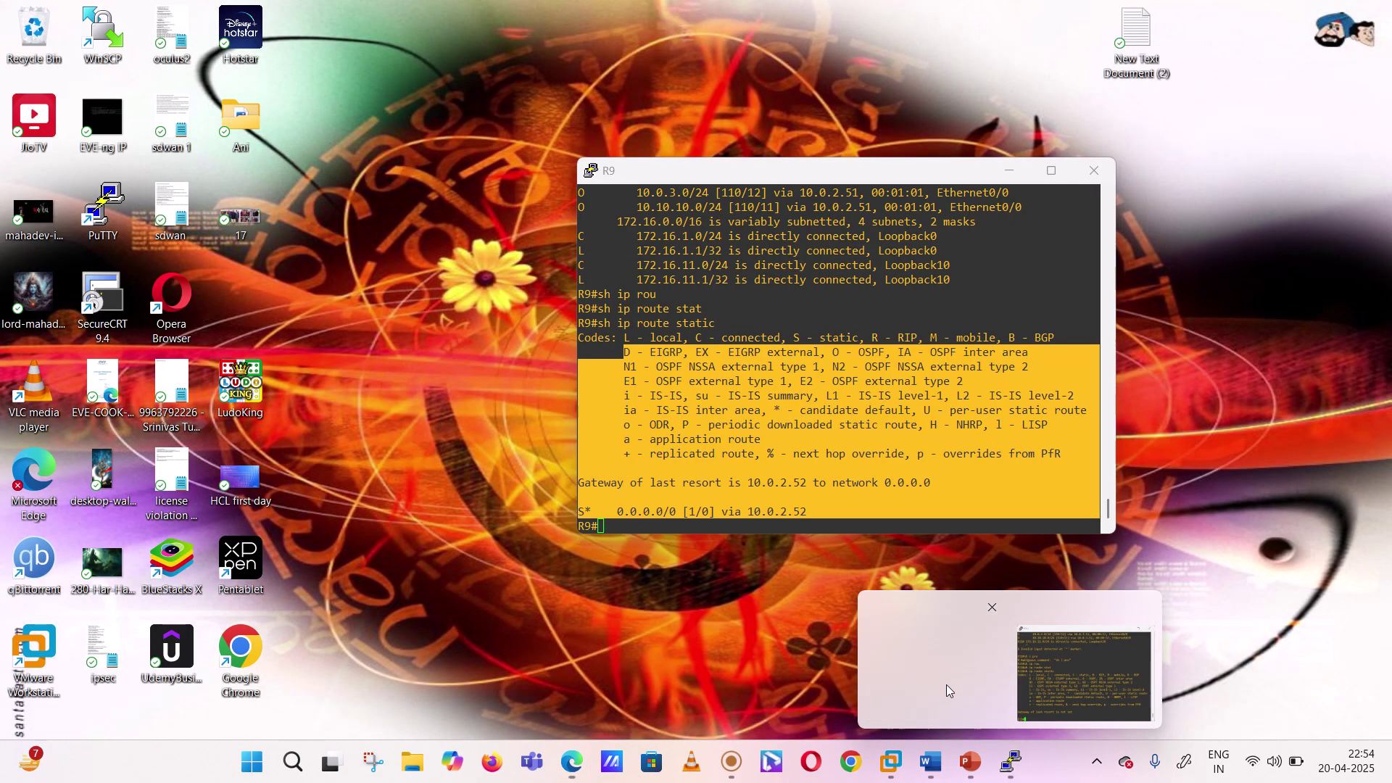
left_click(946, 684)
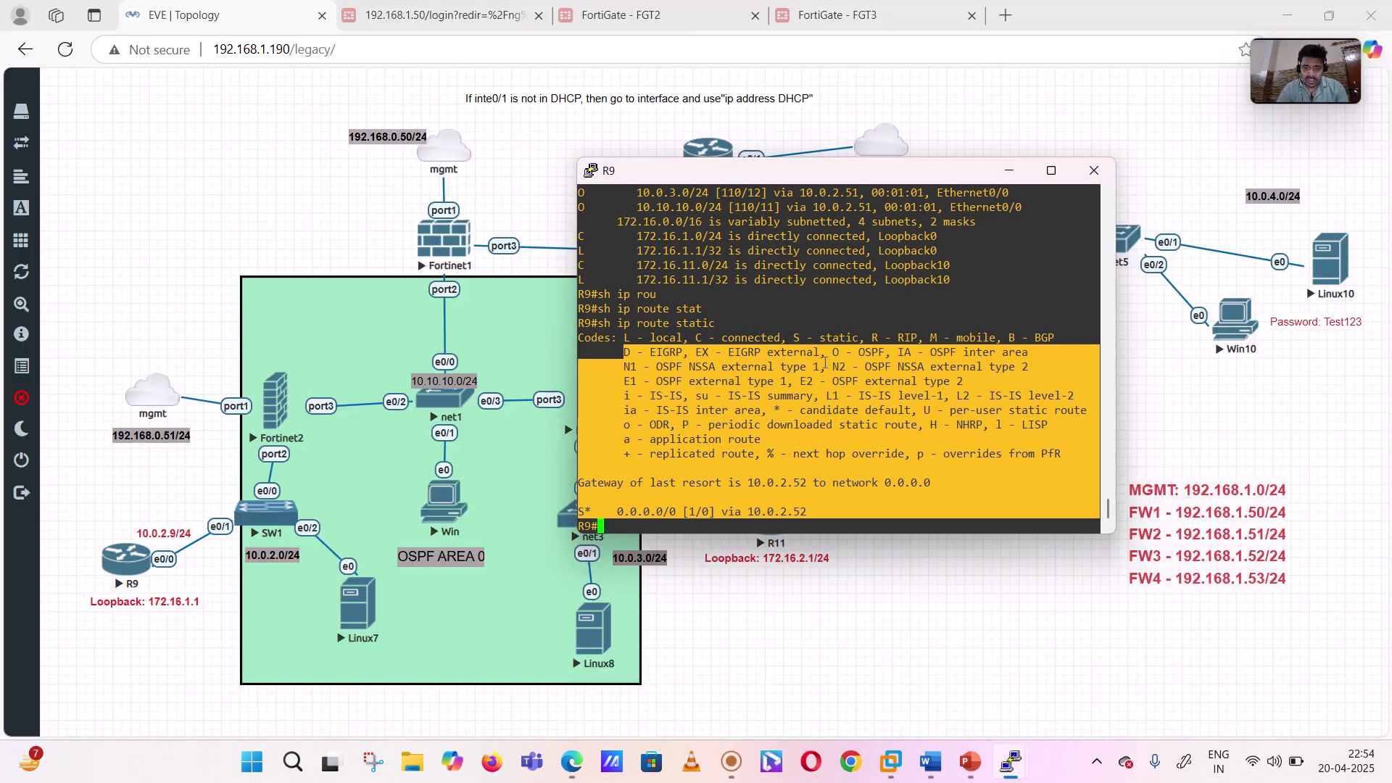
scroll(822, 367, "up", 10)
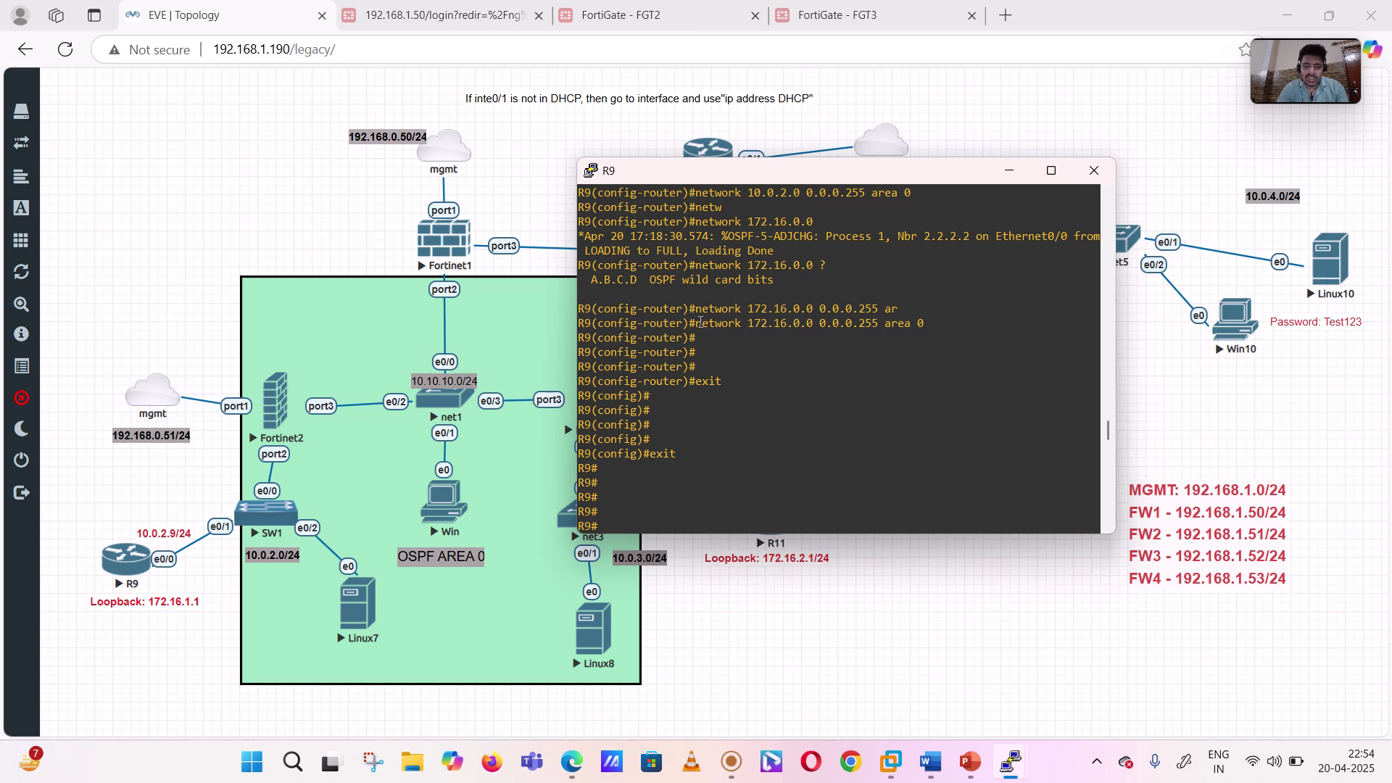
left_click_drag(700, 321, 845, 323)
scroll(757, 399, "down", 10)
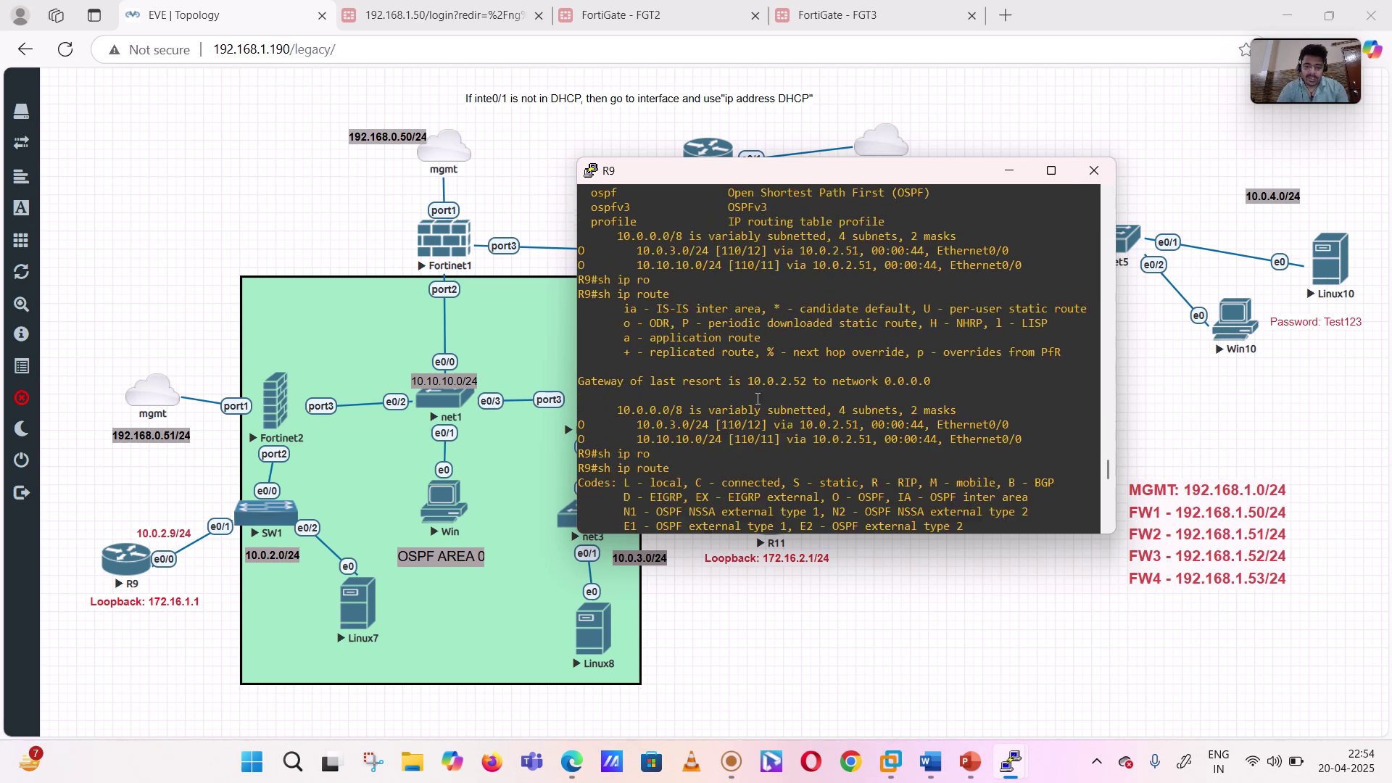
type("sh run ")
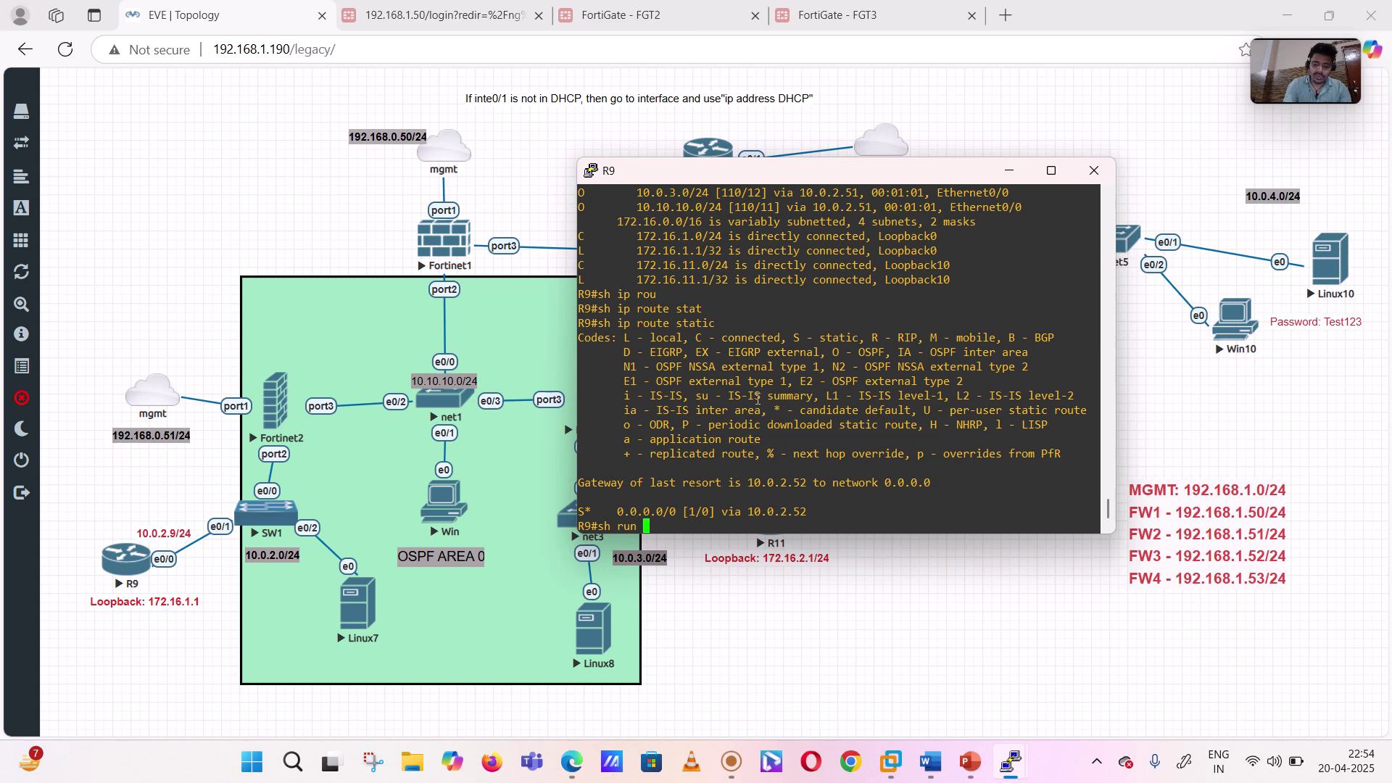
type("|  sec ")
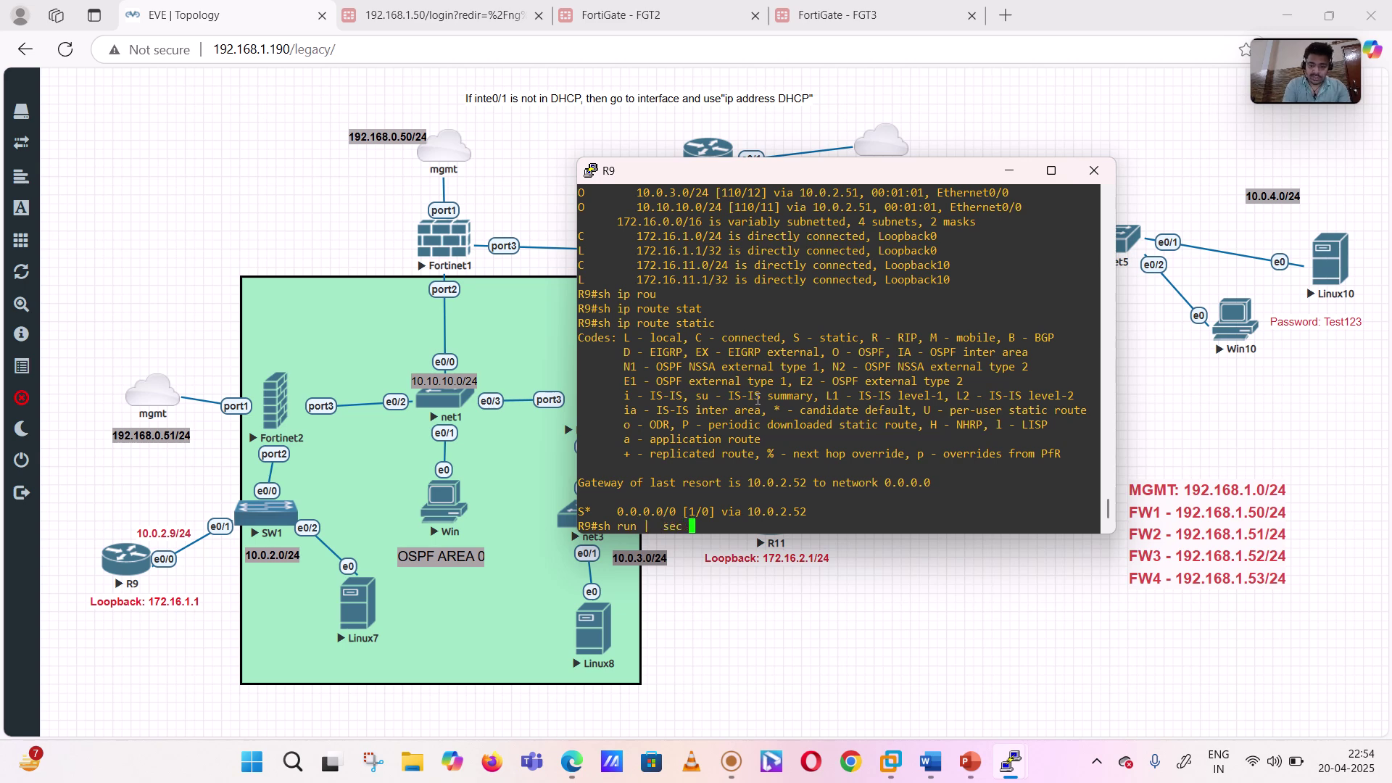
type("ospf")
key("Return")
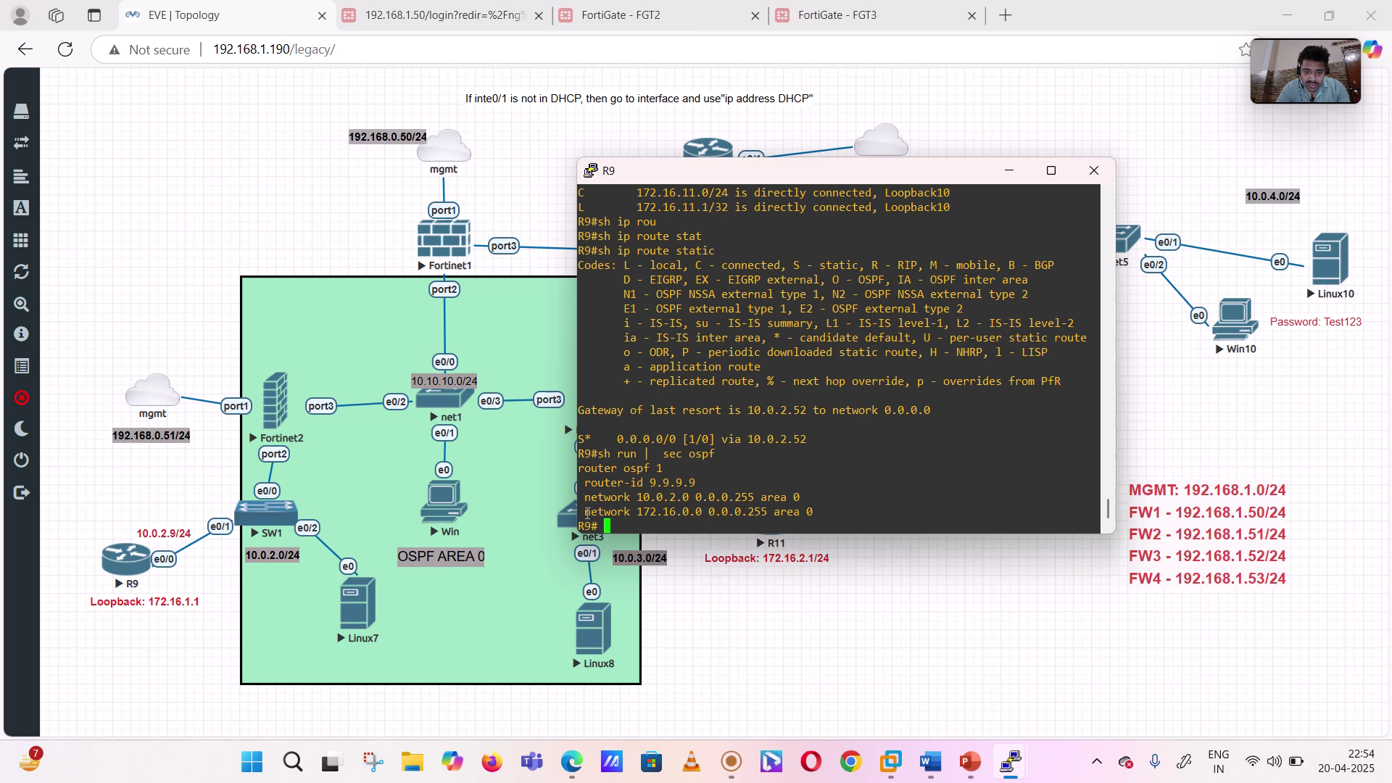
left_click_drag(584, 515, 705, 514)
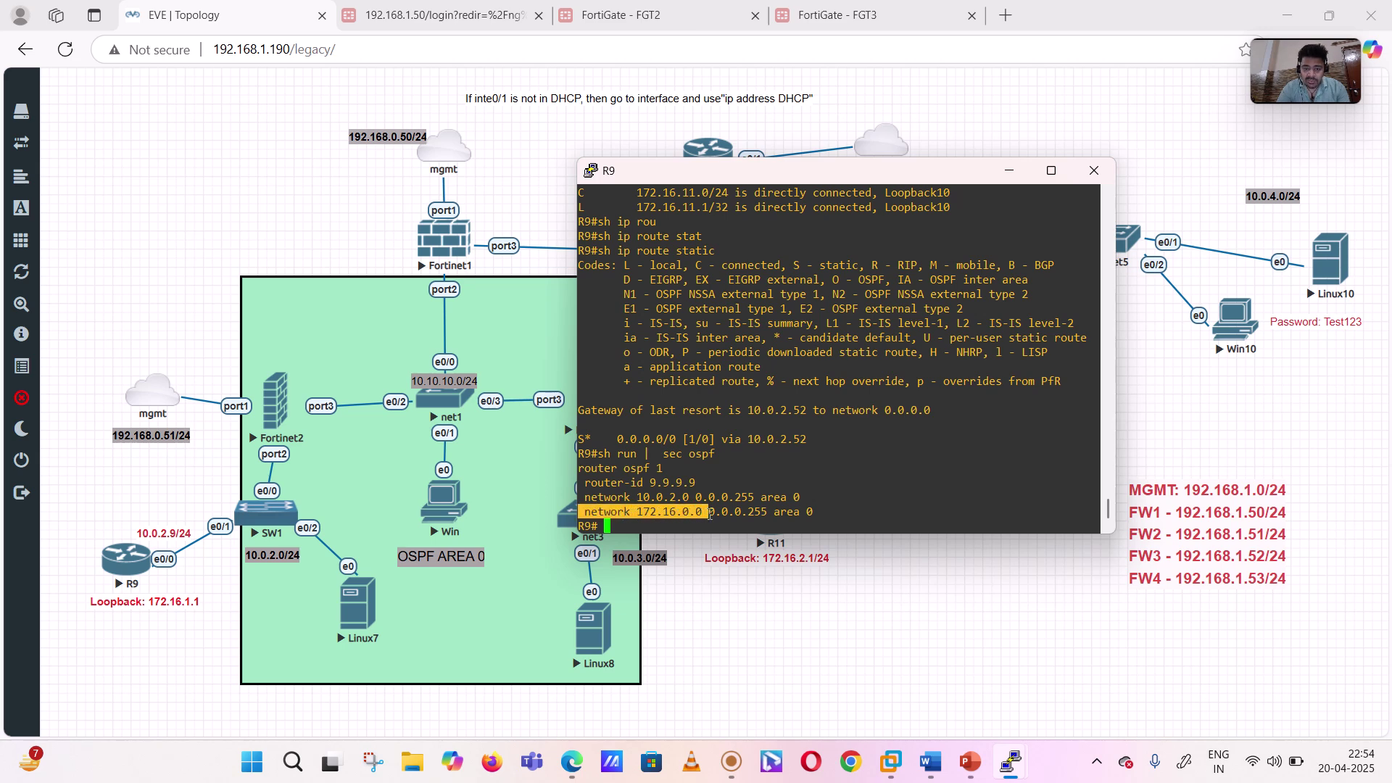
left_click(711, 513)
left_click_drag(692, 512, 678, 511)
left_click(736, 513)
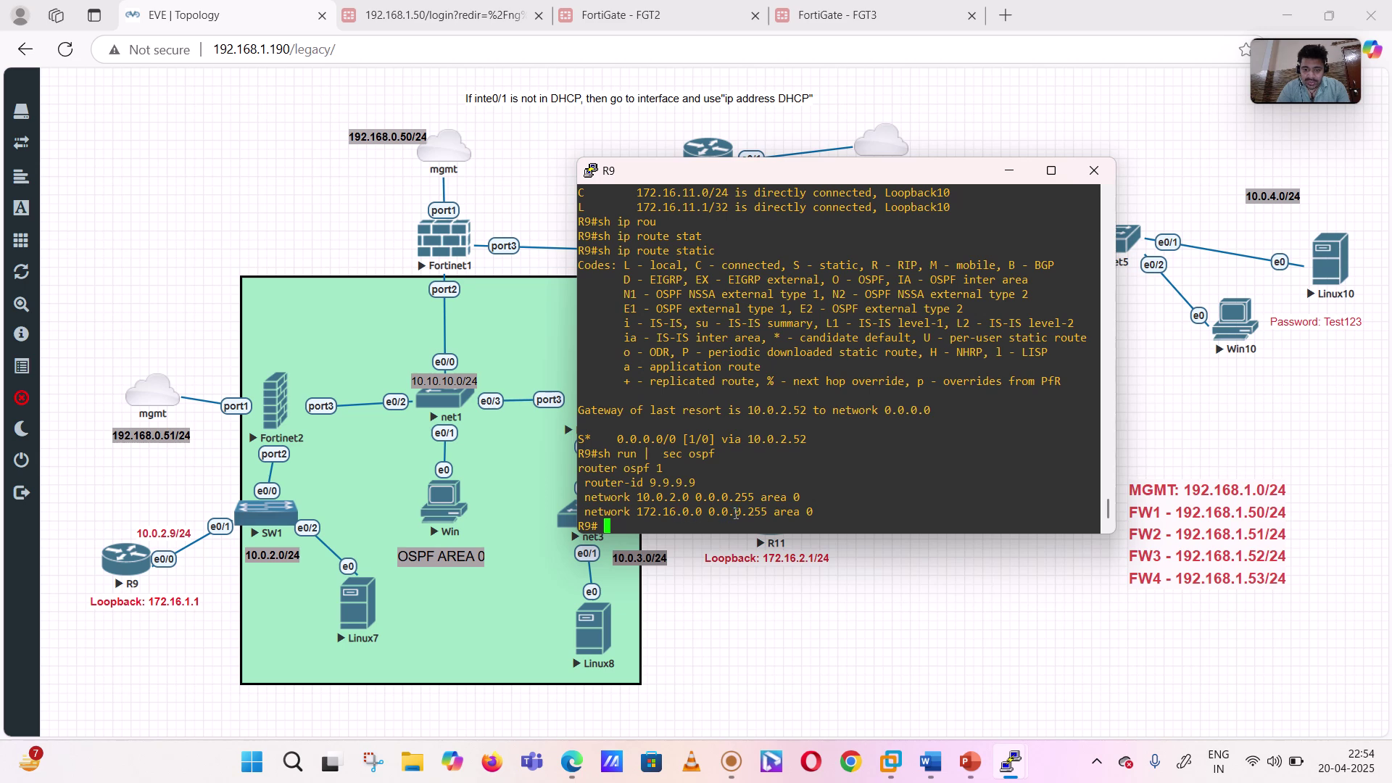
- Under R9's router ospf 1, remove 'network 172.16.0.0 0.0.0.255 area 0'
type("conf t")
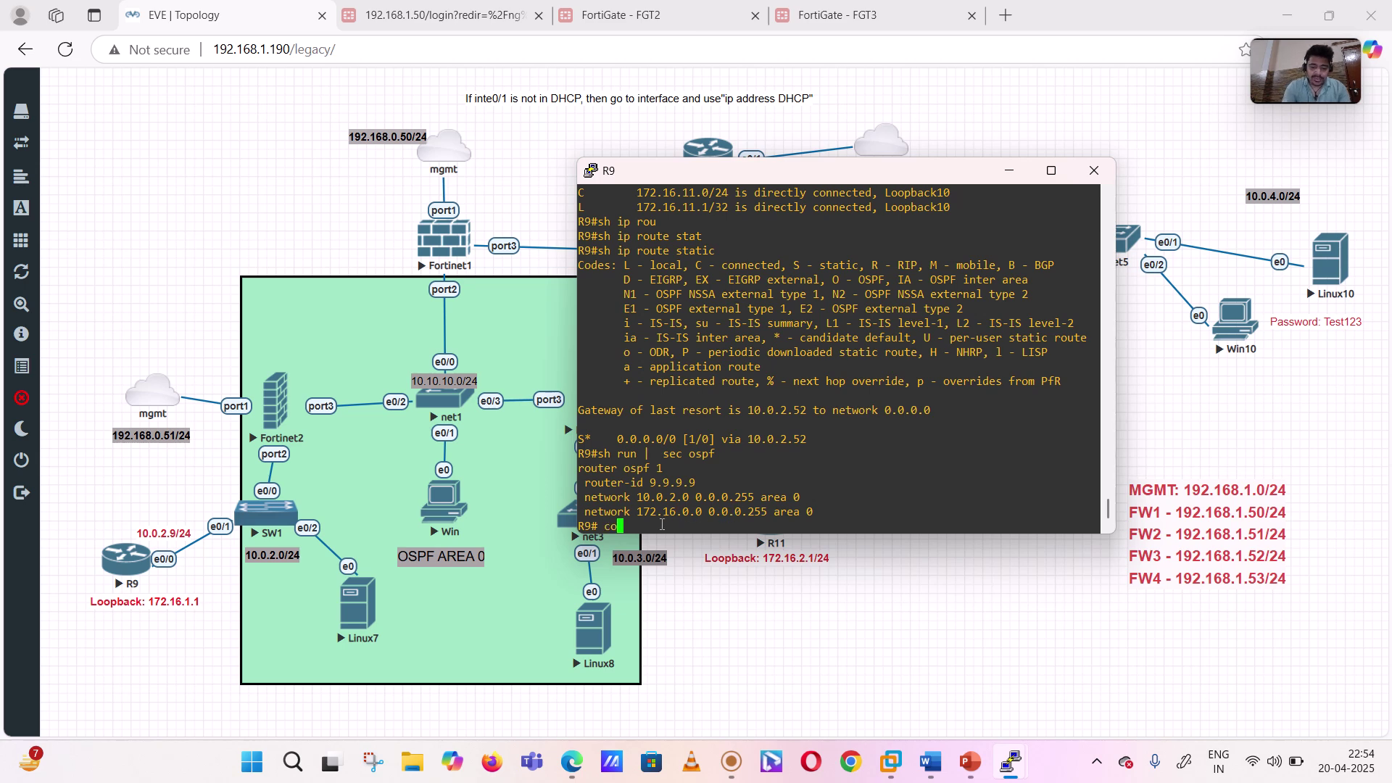
key("Return")
key("Return")
key("Return")
key("Return")
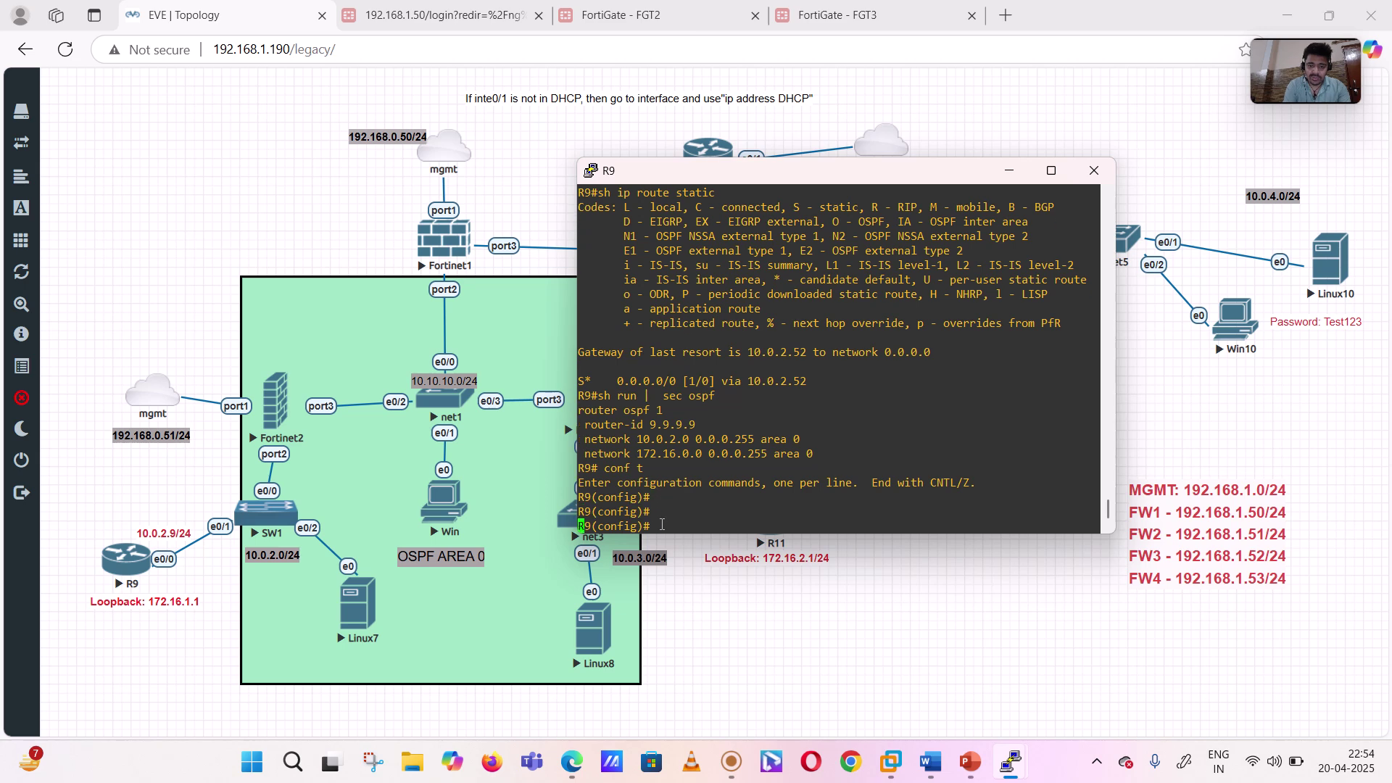
type("rou")
key("Tab")
type("ter ospf 1")
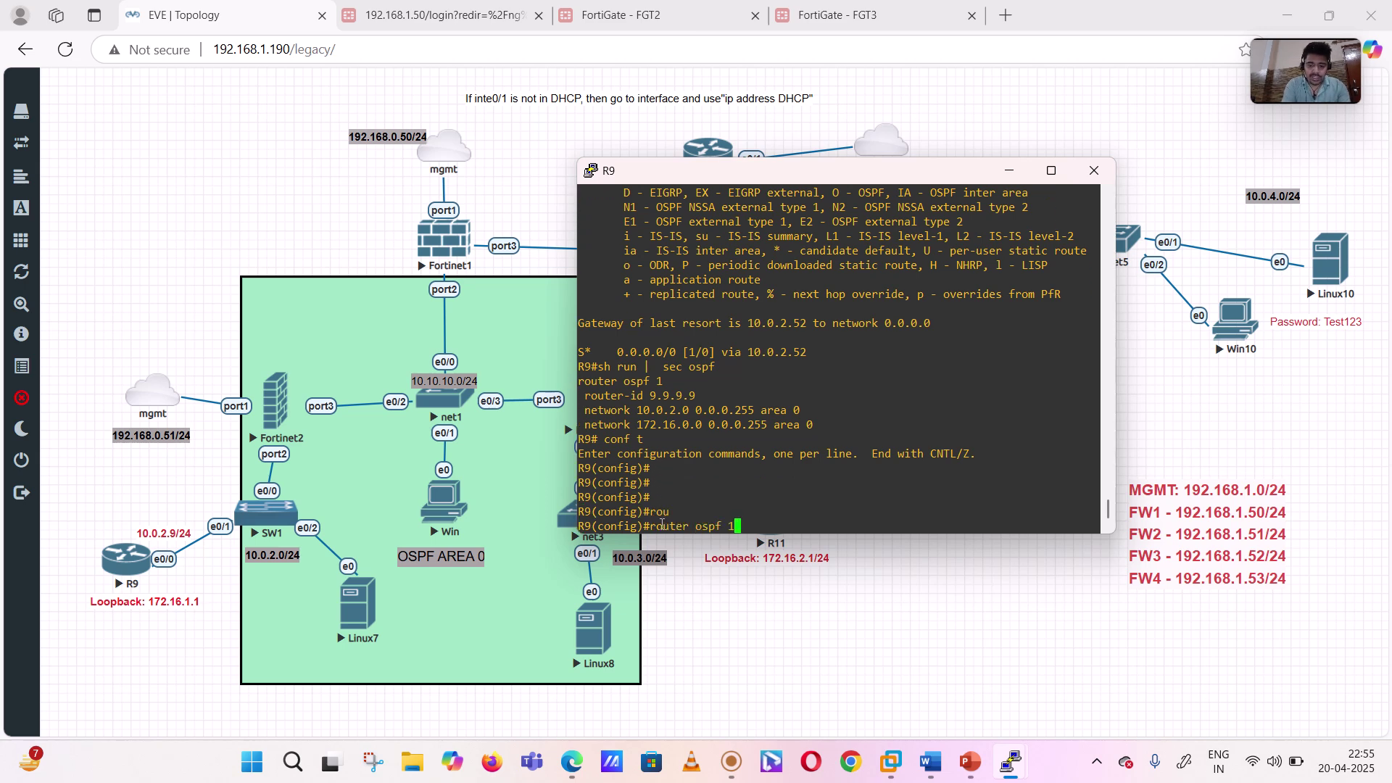
key("Return")
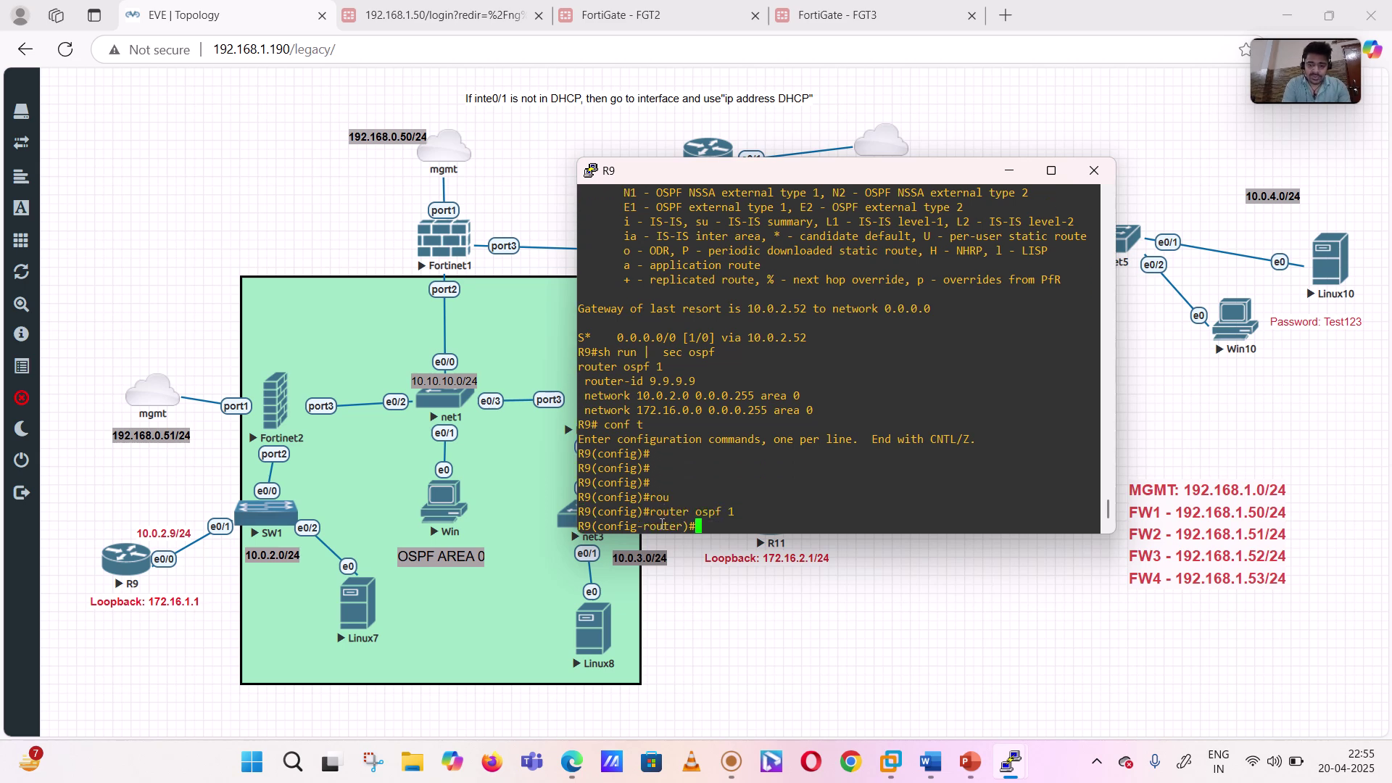
type("no netw")
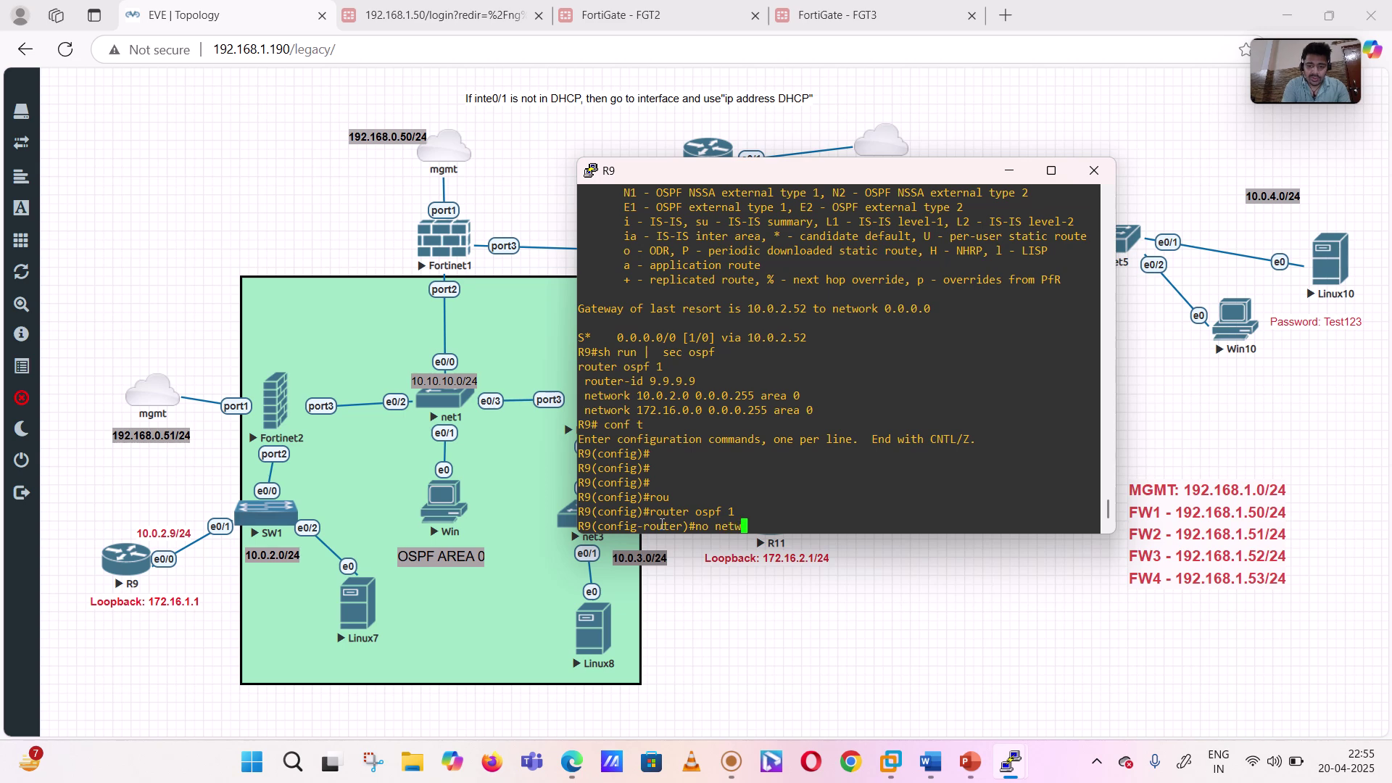
key("Tab")
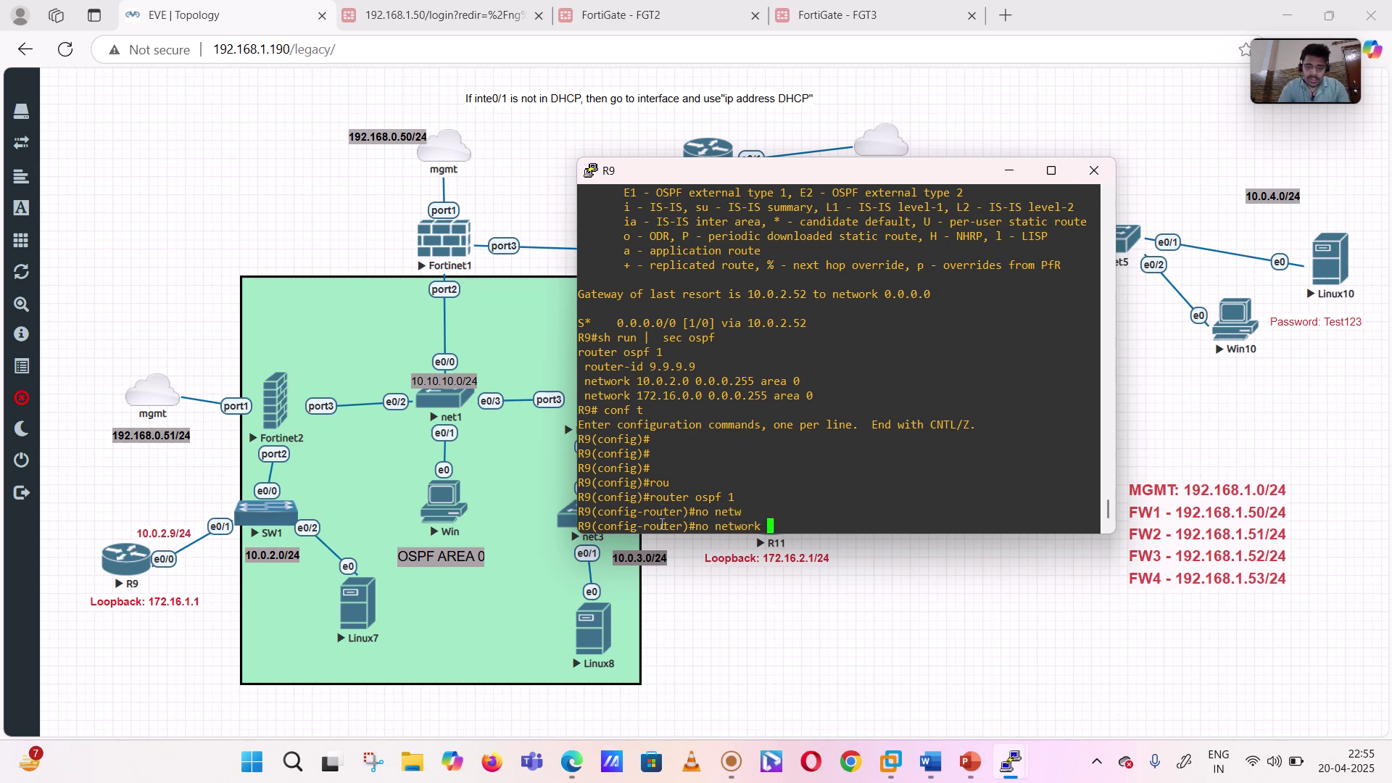
key("BackSpace")
key("BackSpace")
key("BackSpace")
key("BackSpace")
key("BackSpace")
key("BackSpace")
key("BackSpace")
key("BackSpace")
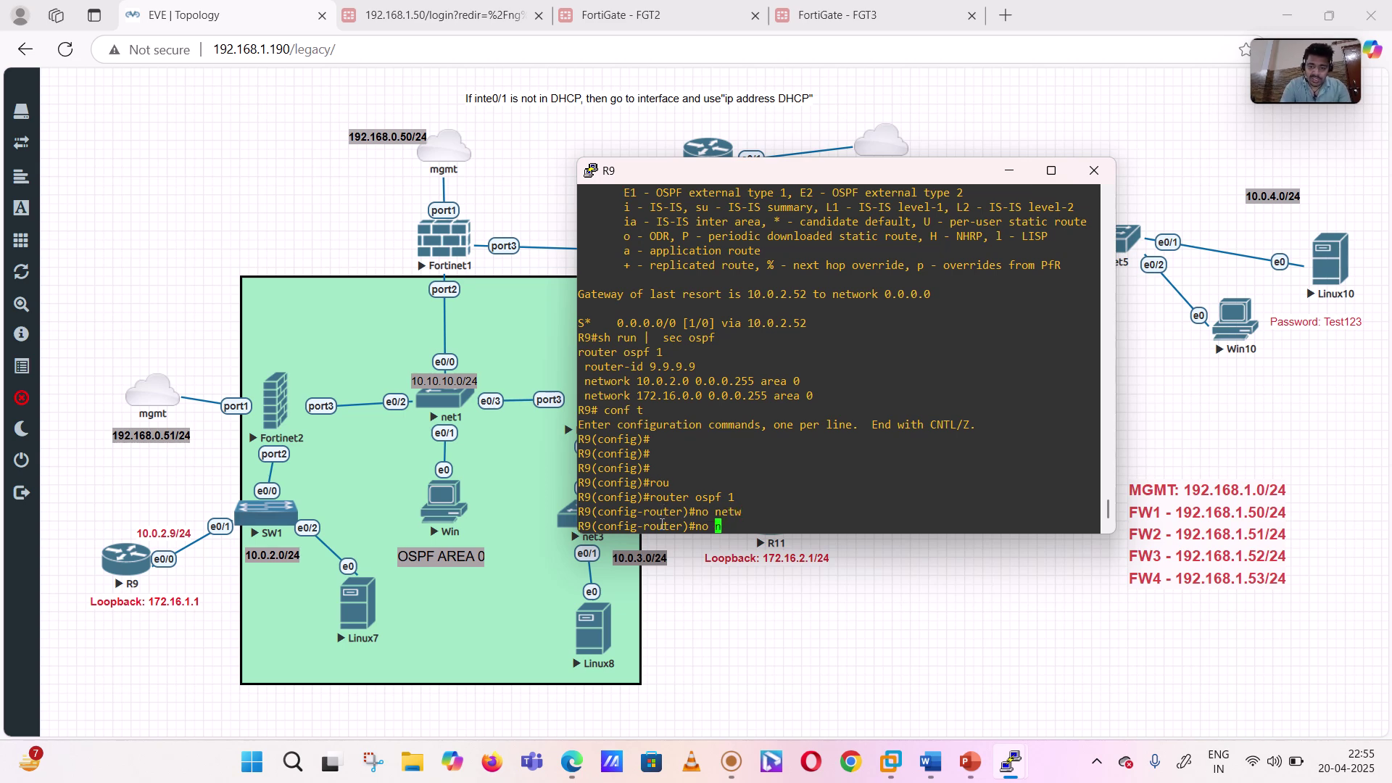
left_click_drag(582, 392, 810, 392)
right_click(811, 392)
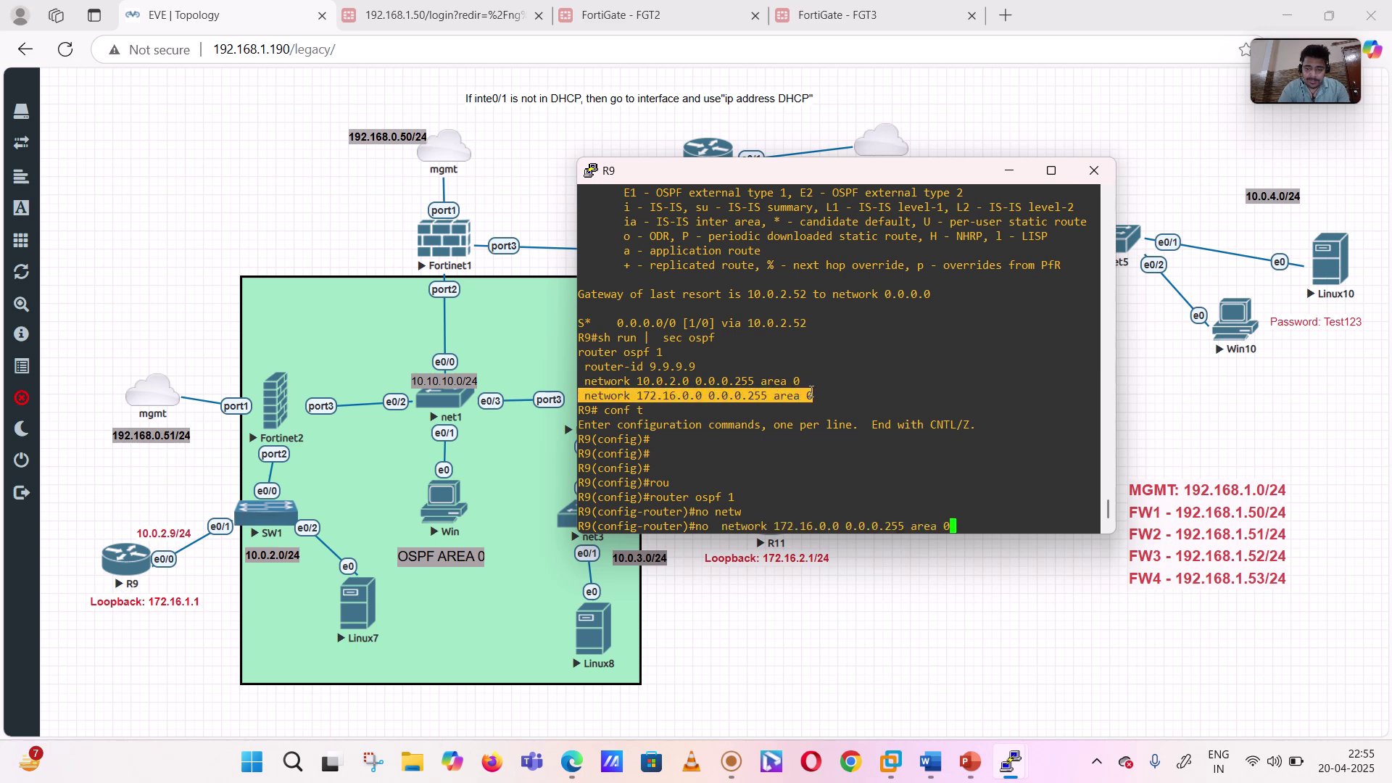
key("Return")
- Add 'network 172.16.0.0 0.0.255.255 area 0' on R9 and exit OSPF configuration
right_click(810, 393)
key("Left")
key("Left")
key("Left")
key("Left")
key("Left")
key("Left")
key("Left")
key("Left")
key("Left")
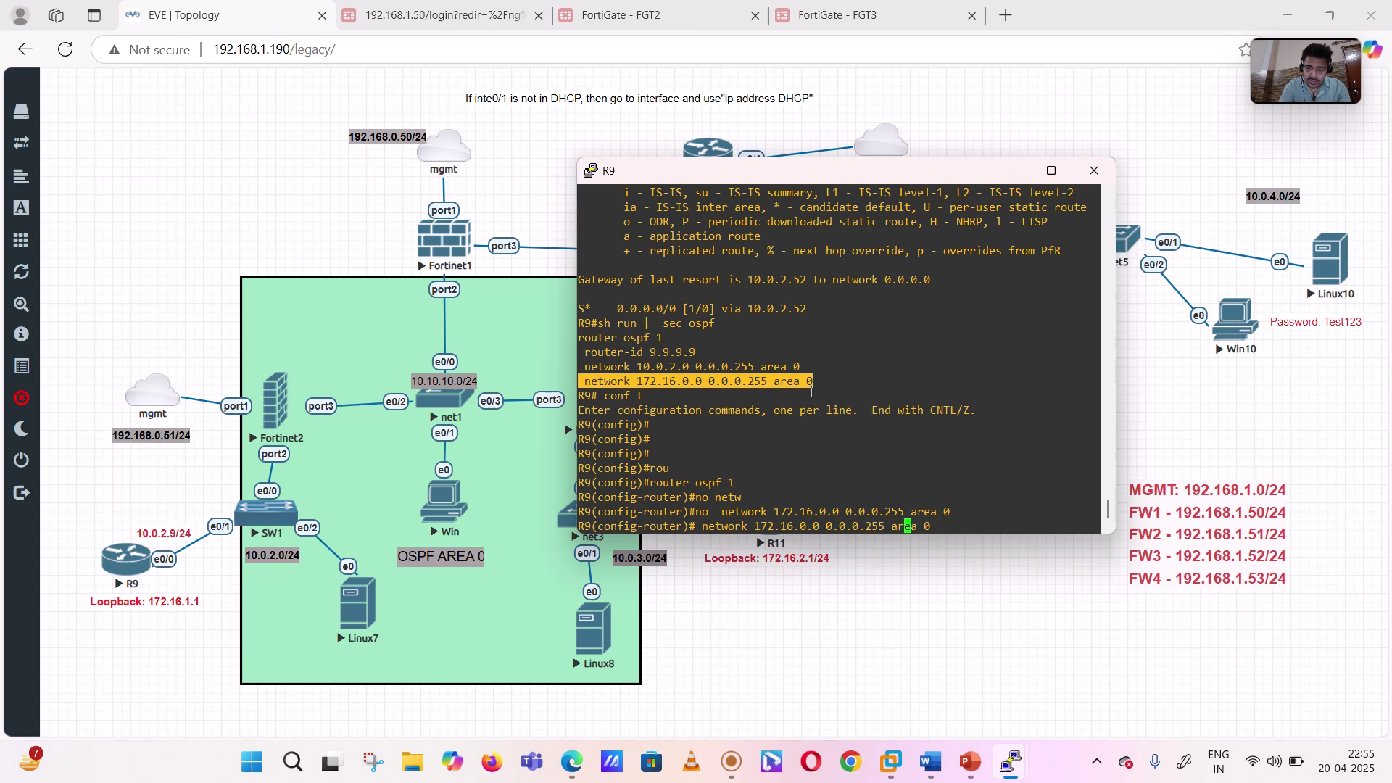
key("Left")
key("Left")
key("BackSpace")
type("255.")
key("Return")
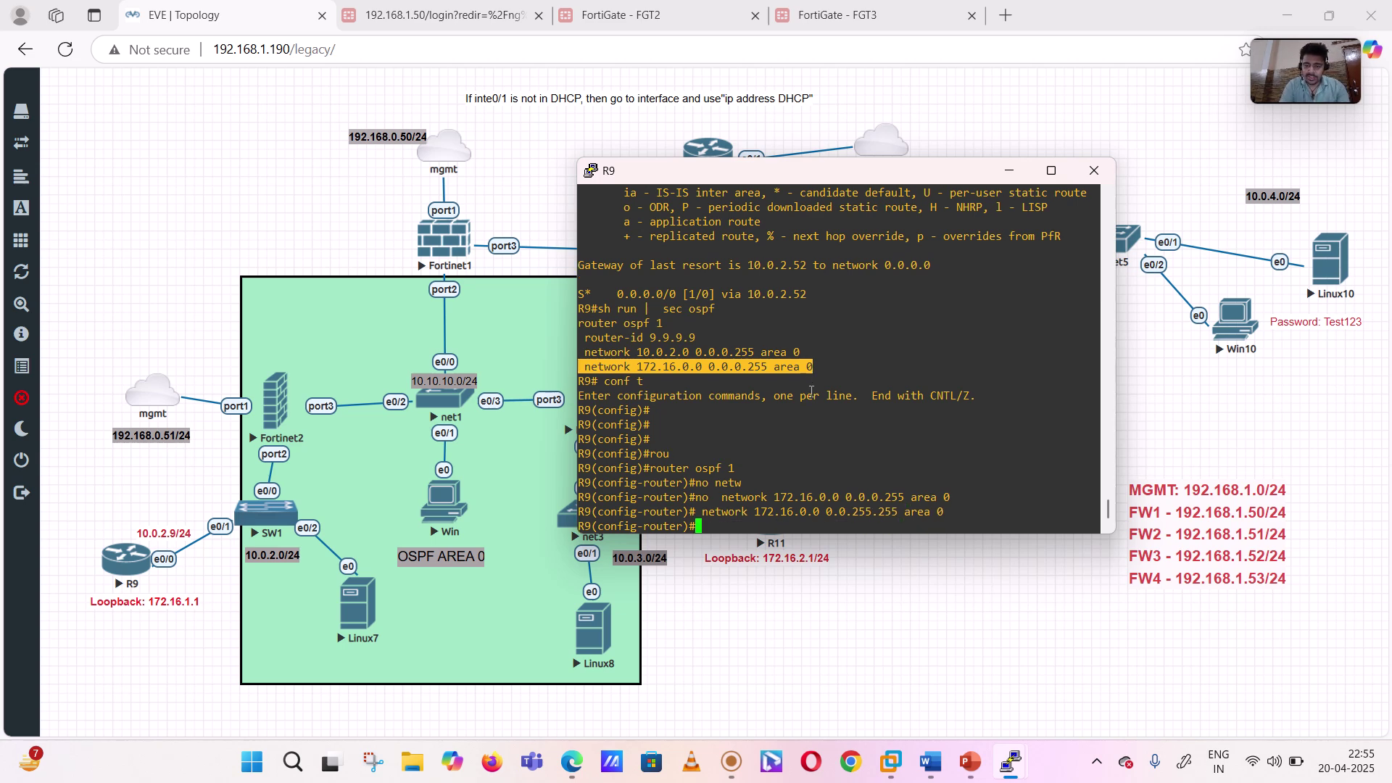
type("exit")
key("Return")
key("Return")
key("Return")
key("Return")
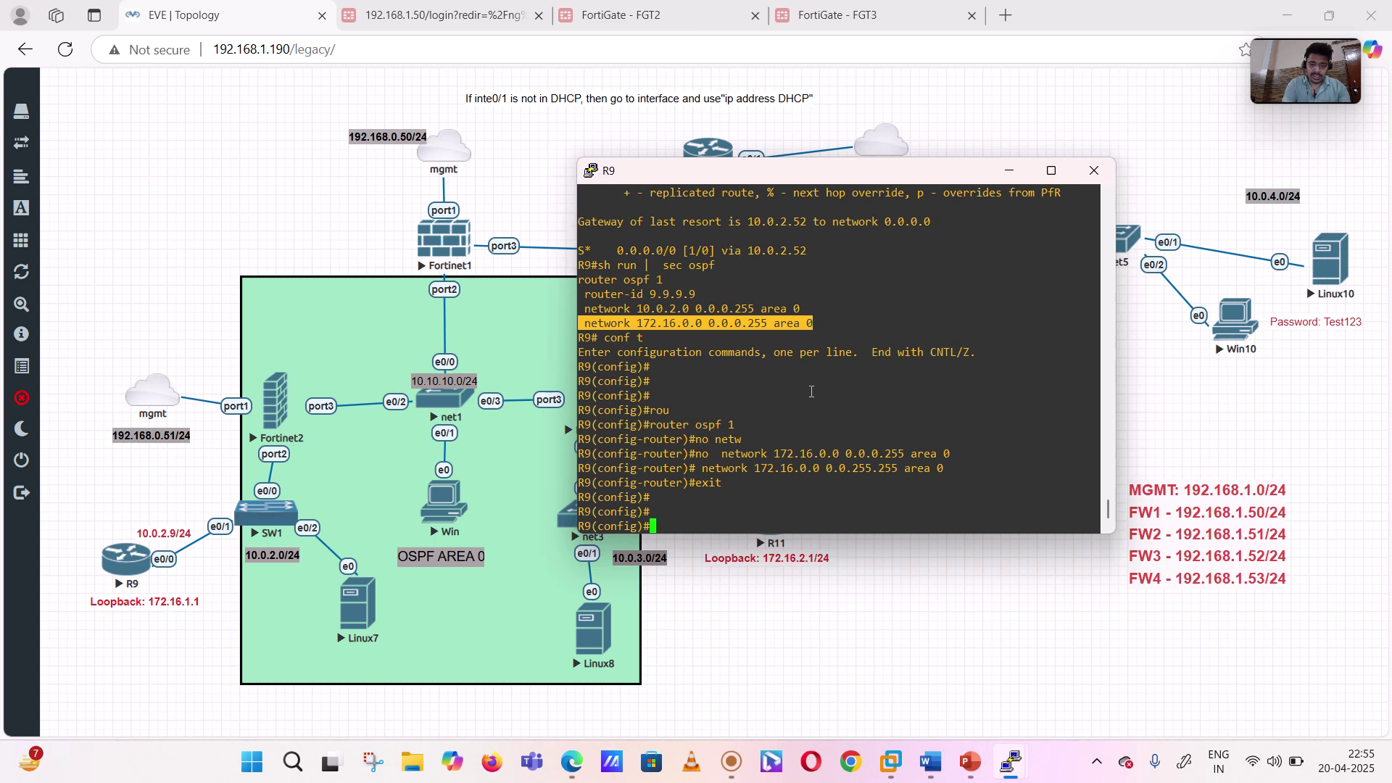
- Refresh FGT2's Routing widget showing 9 routes, including OSPF 172.16.1.1/32 and 172.16.11.1/32
left_click(620, 14)
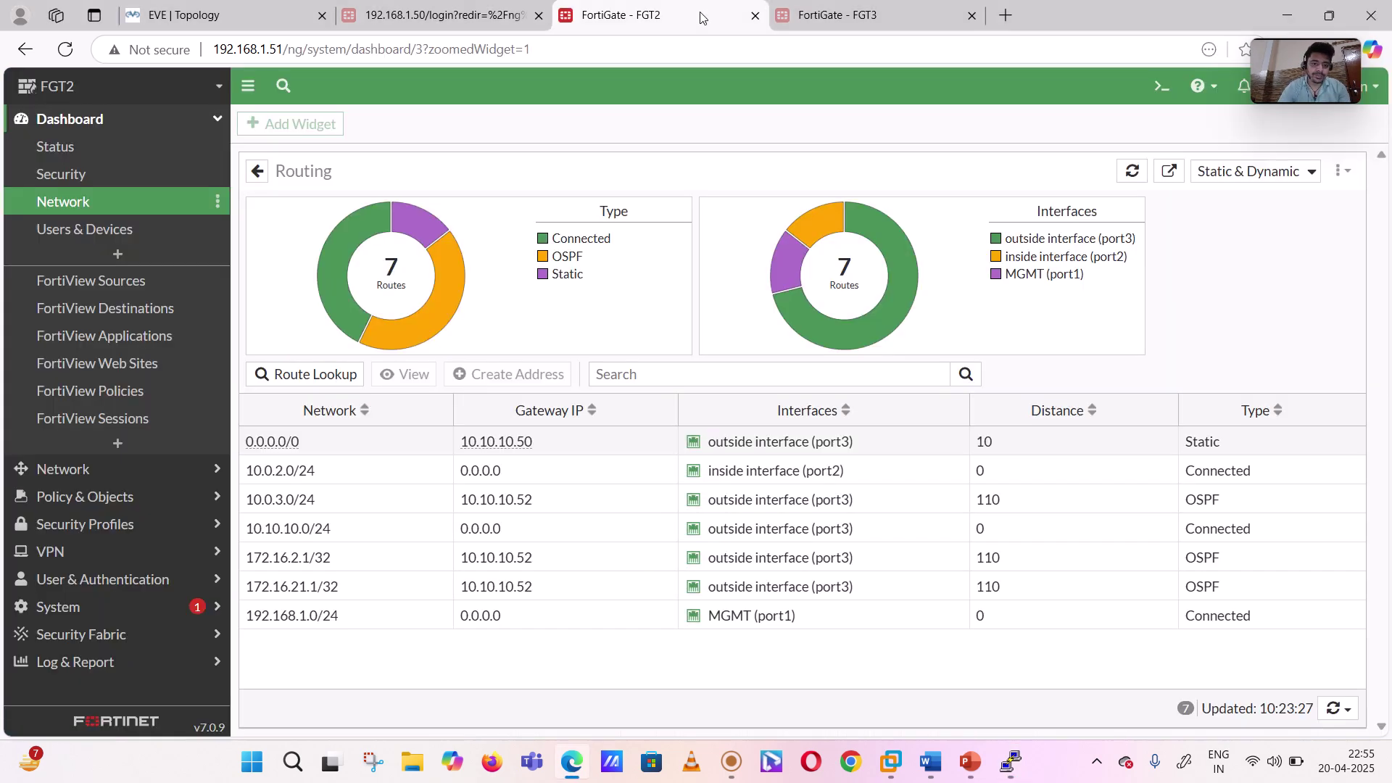
left_click(66, 51)
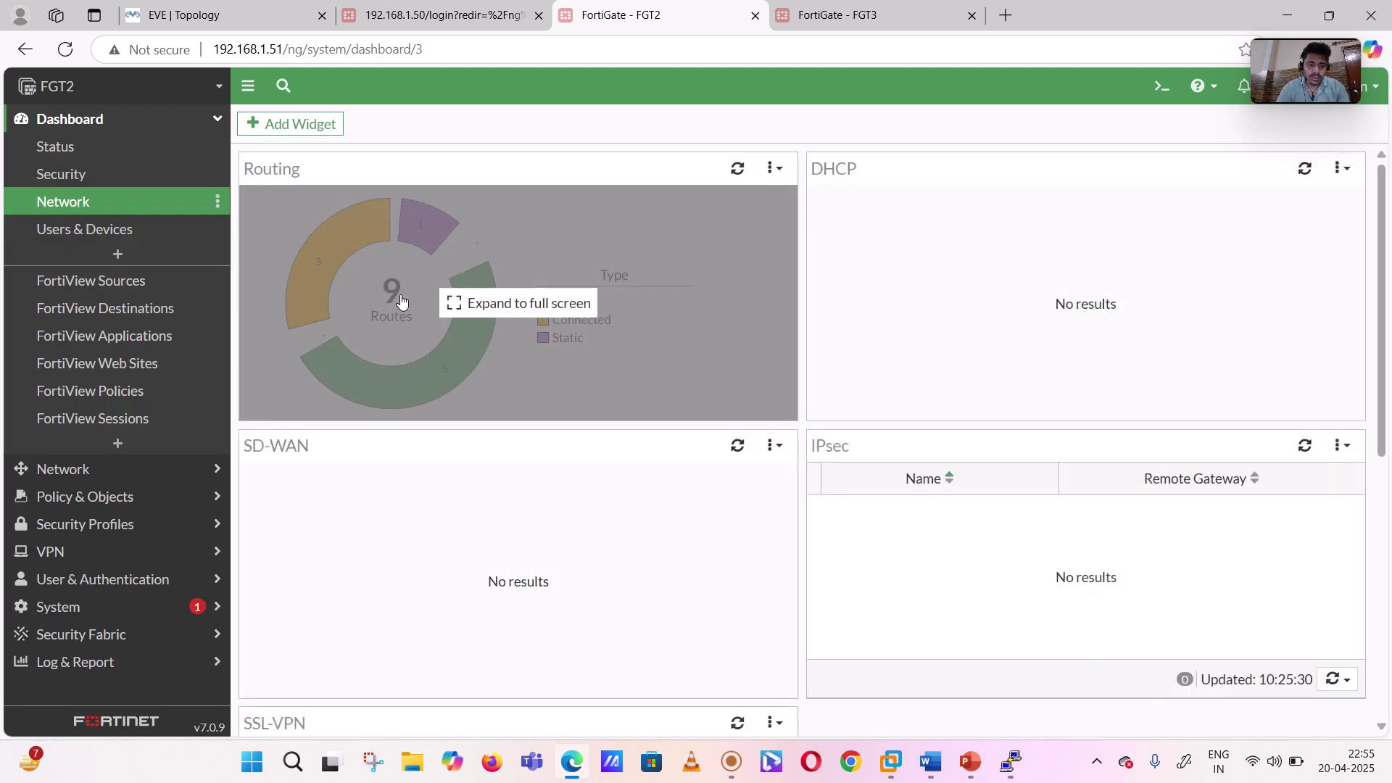
left_click(401, 302)
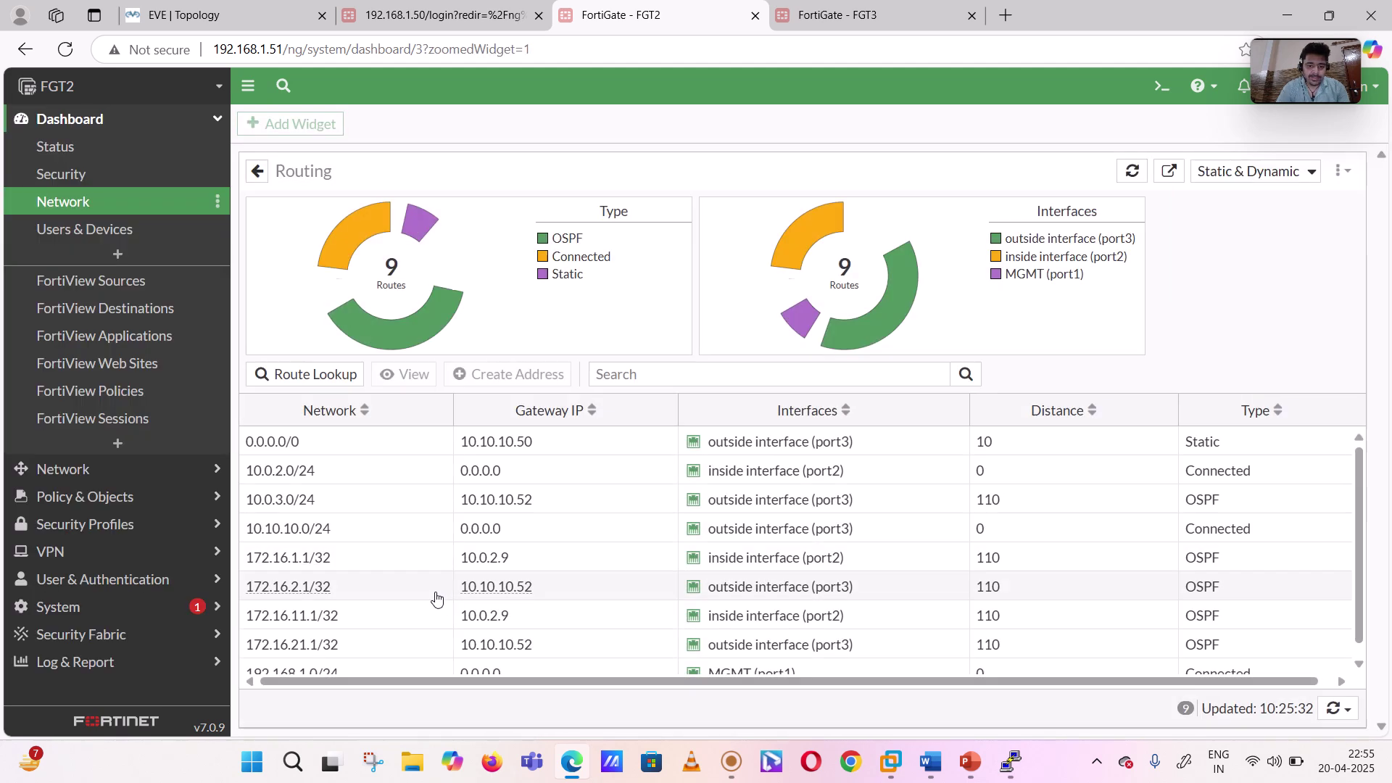
scroll(358, 476, "down", 1)
mouse_move(312, 555)
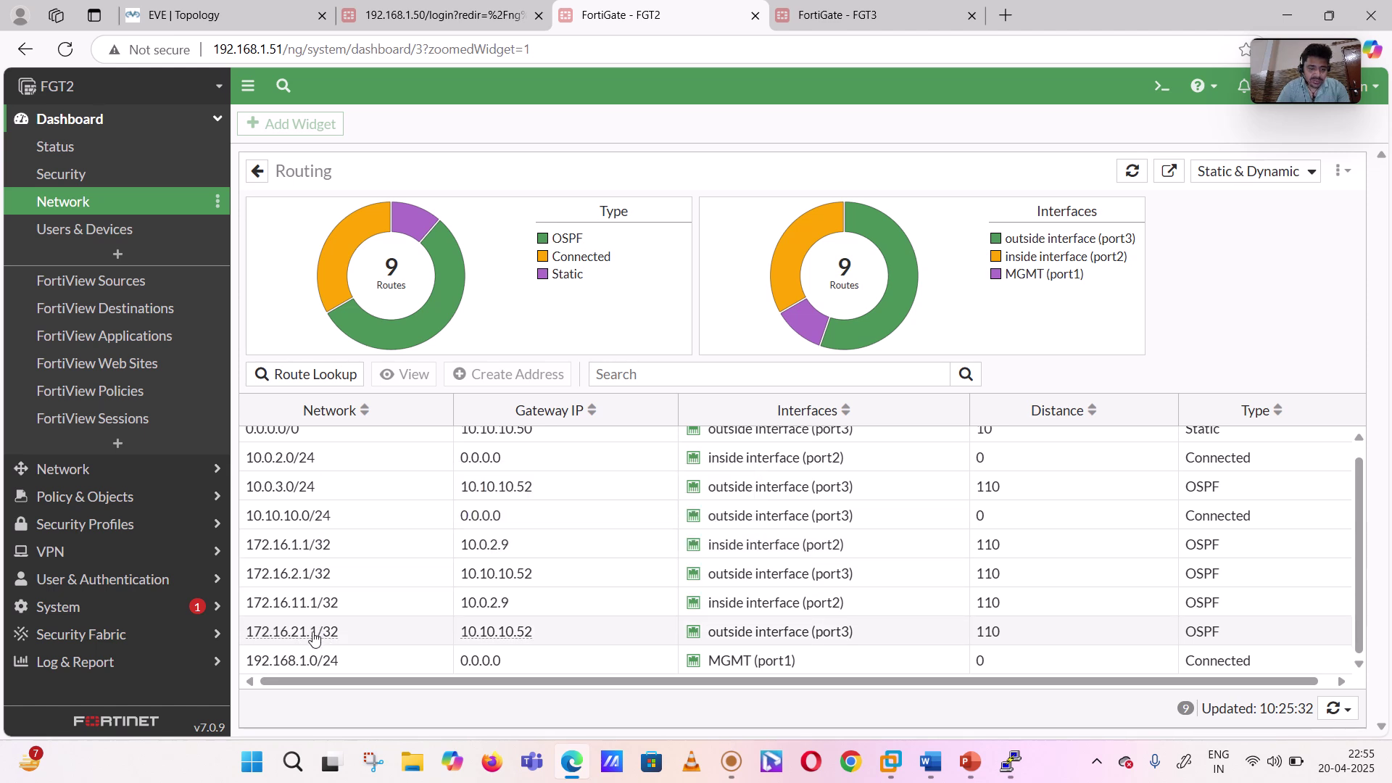
scroll(362, 609, "up", 1)
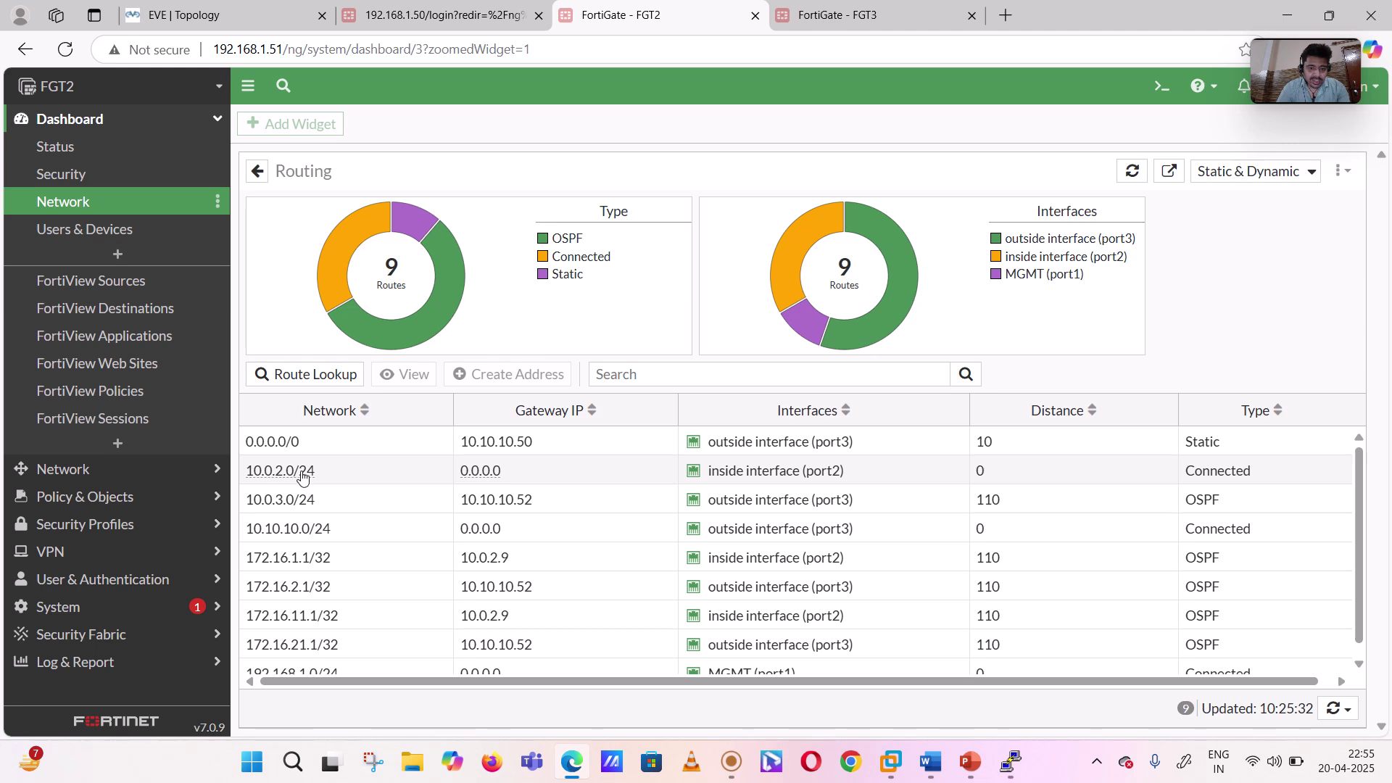
mouse_move(291, 477)
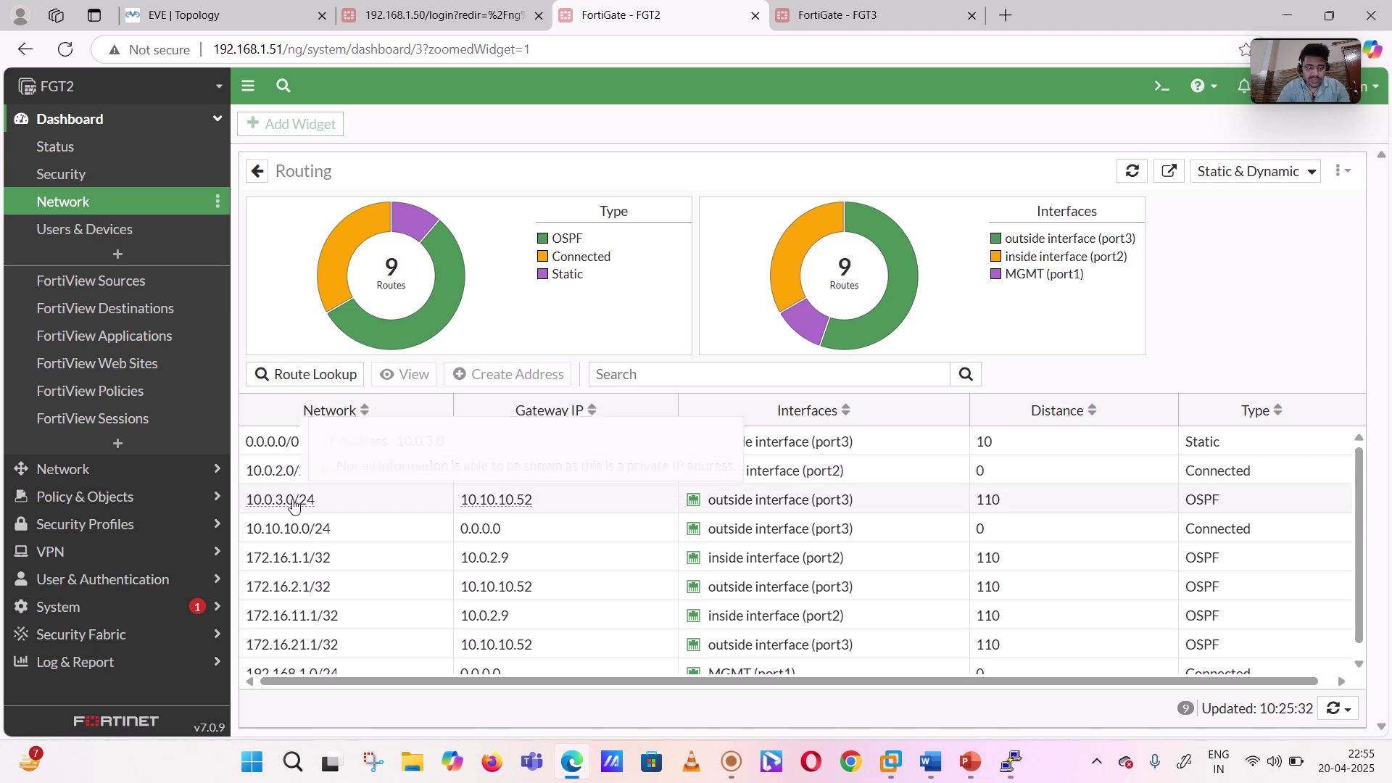
mouse_move(293, 504)
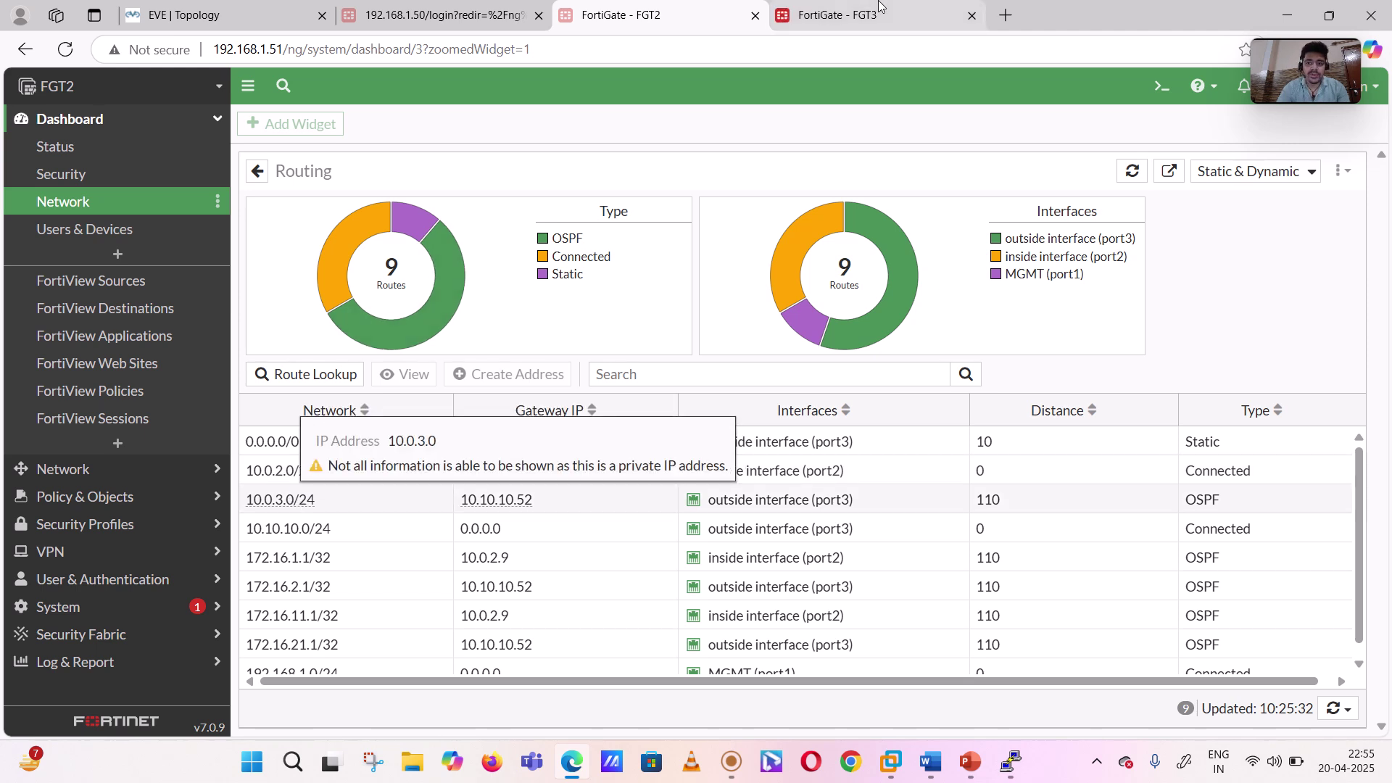
- Refresh FGT3's route table: 9 routes, including 172.16.11.1/32 via 10.10.10.51 and 172.16.21.1/32 via 10.0.3.11
key("ctrl+Tab")
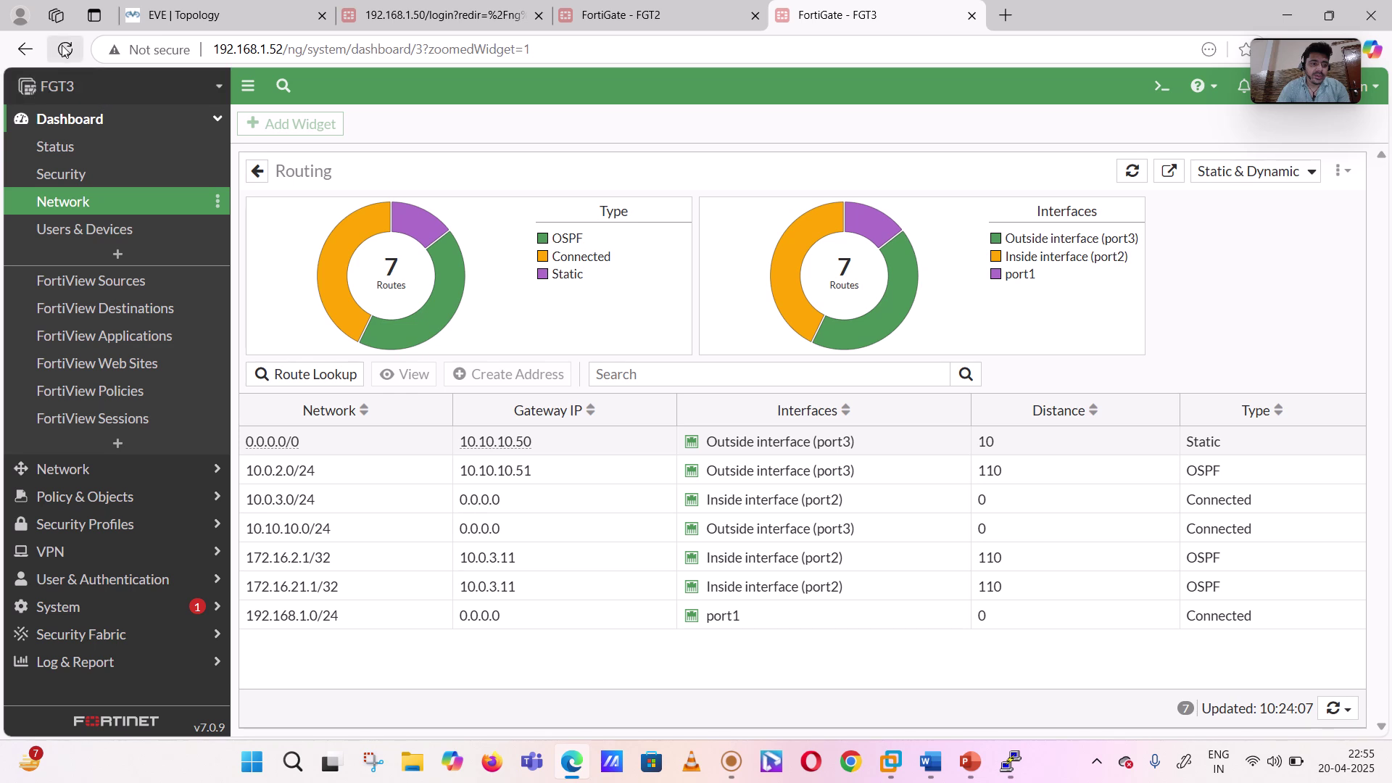
left_click(64, 49)
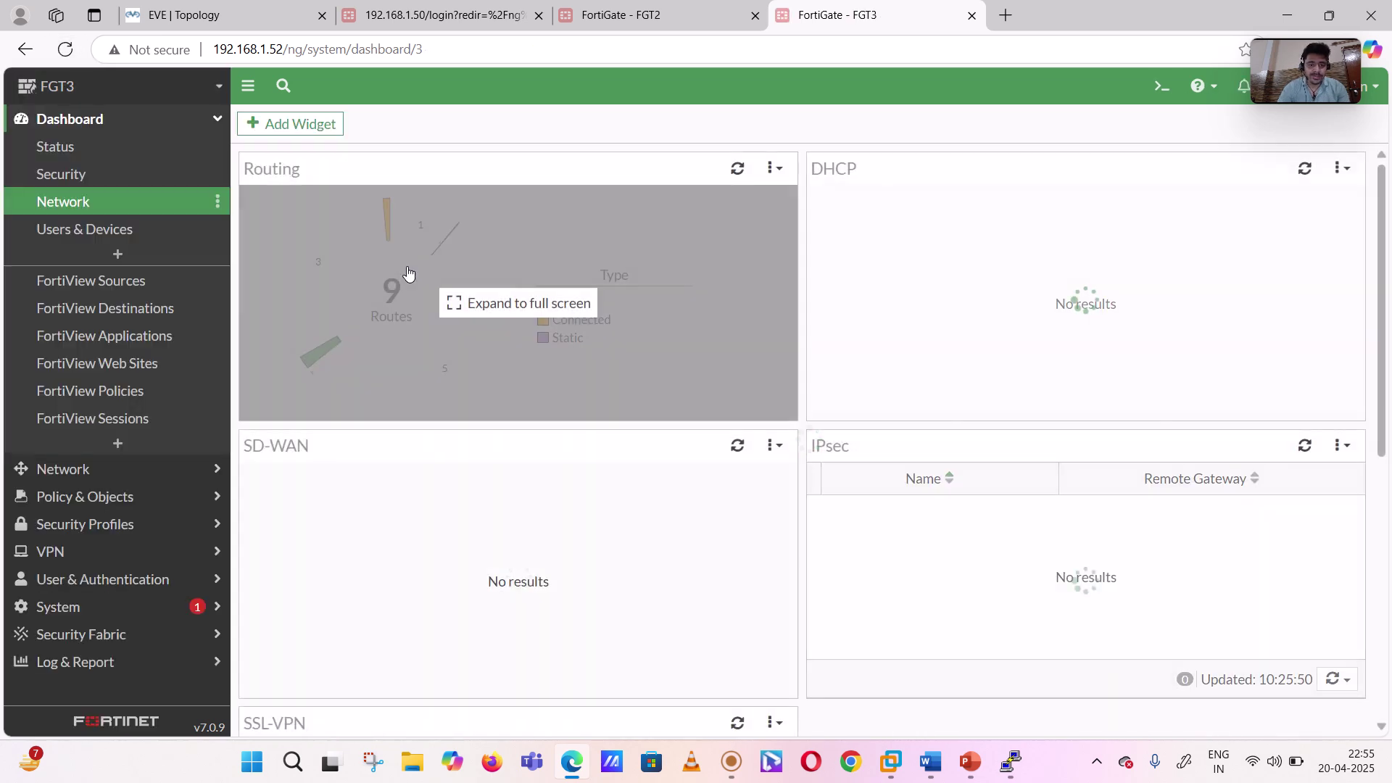
left_click(433, 341)
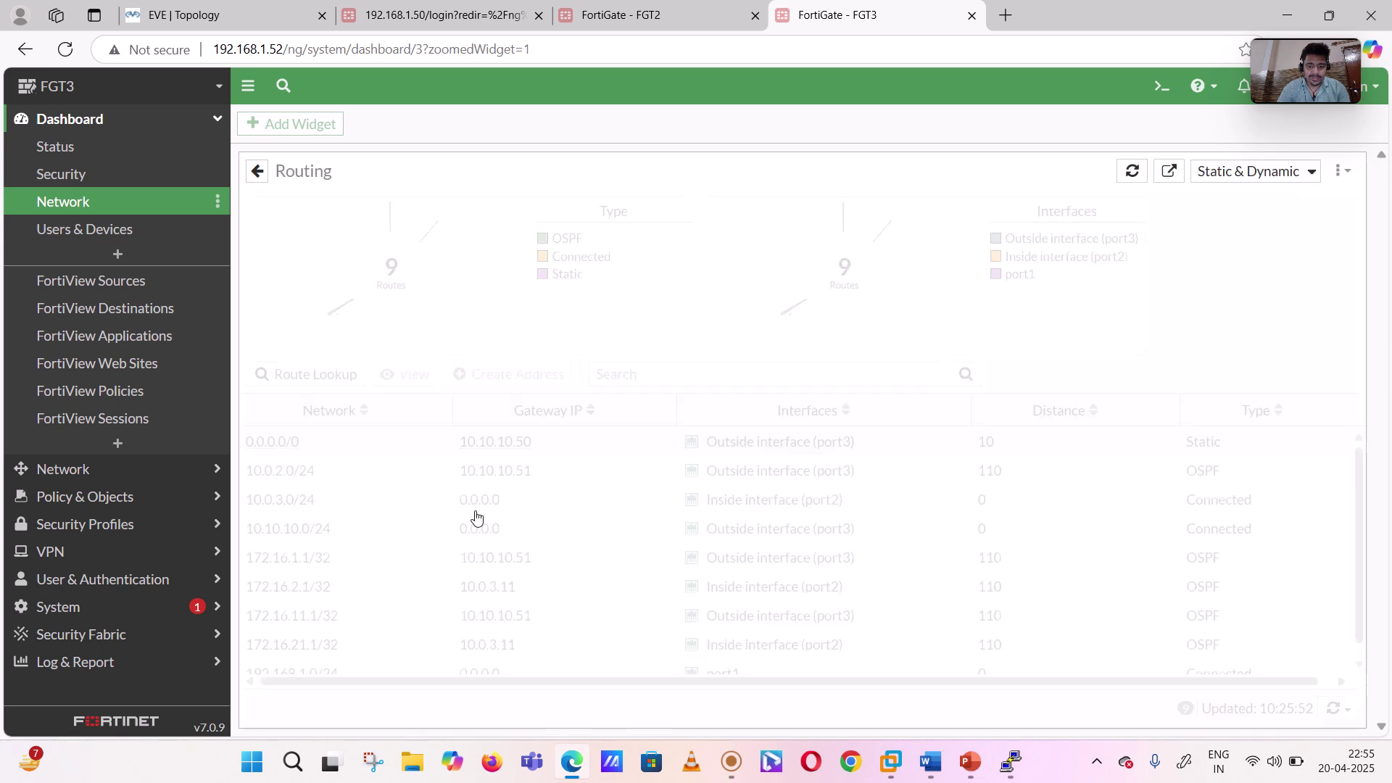
scroll(476, 517, "down", 1)
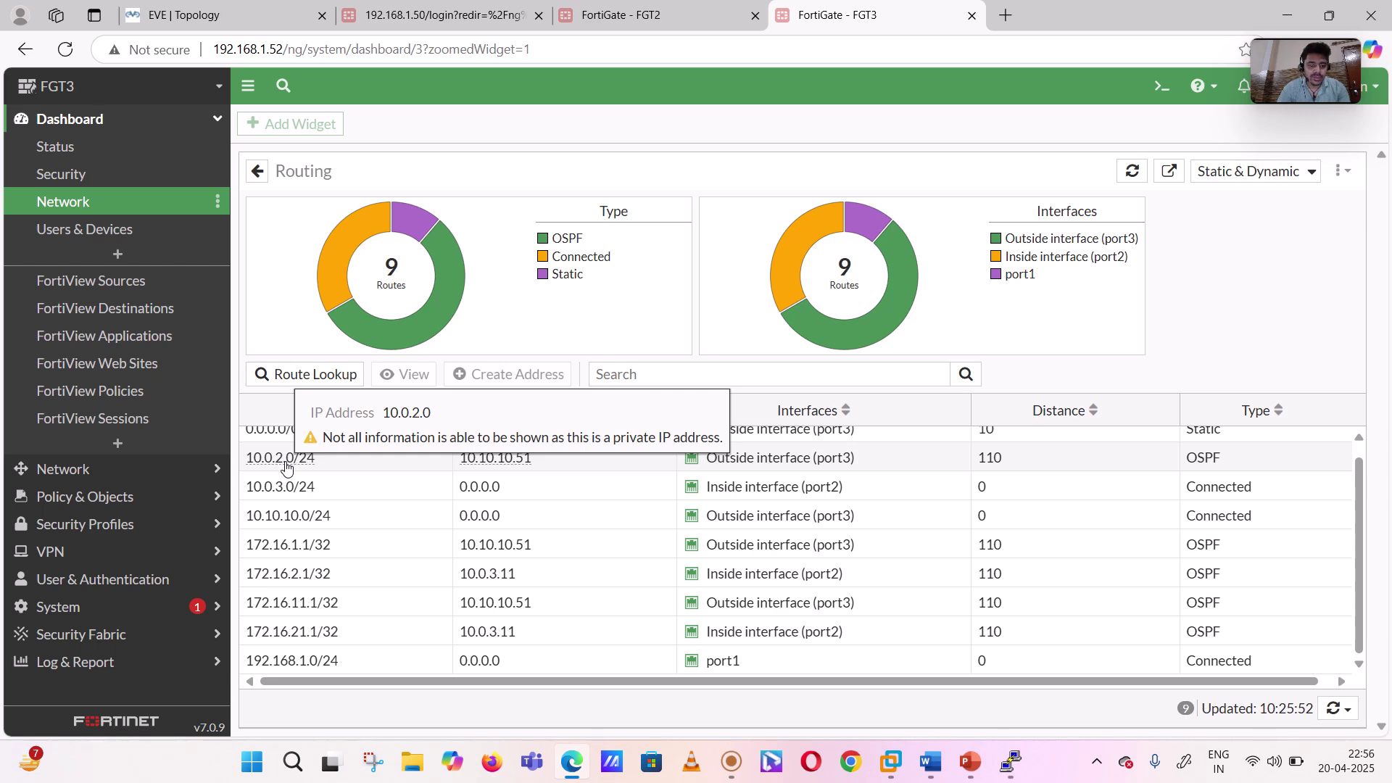
mouse_move(930, 760)
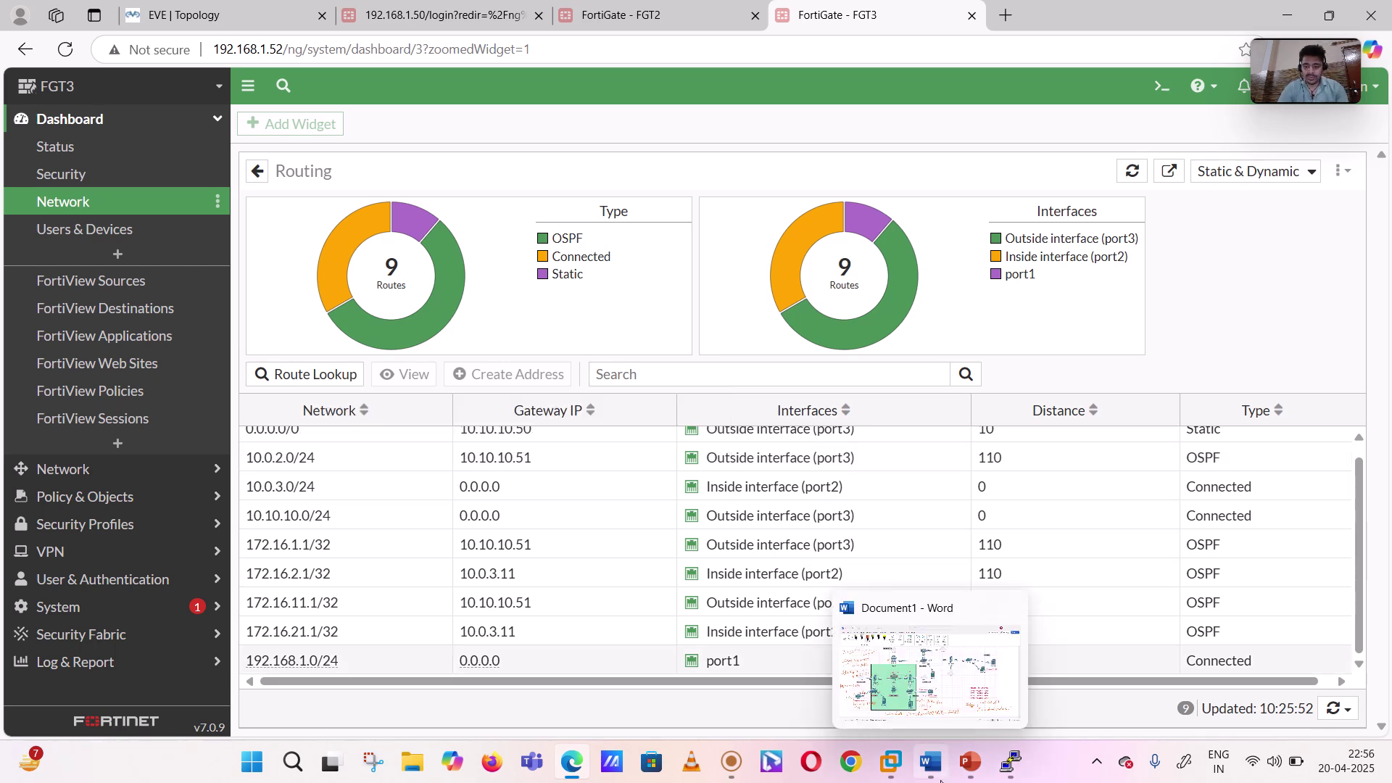
left_click(944, 701)
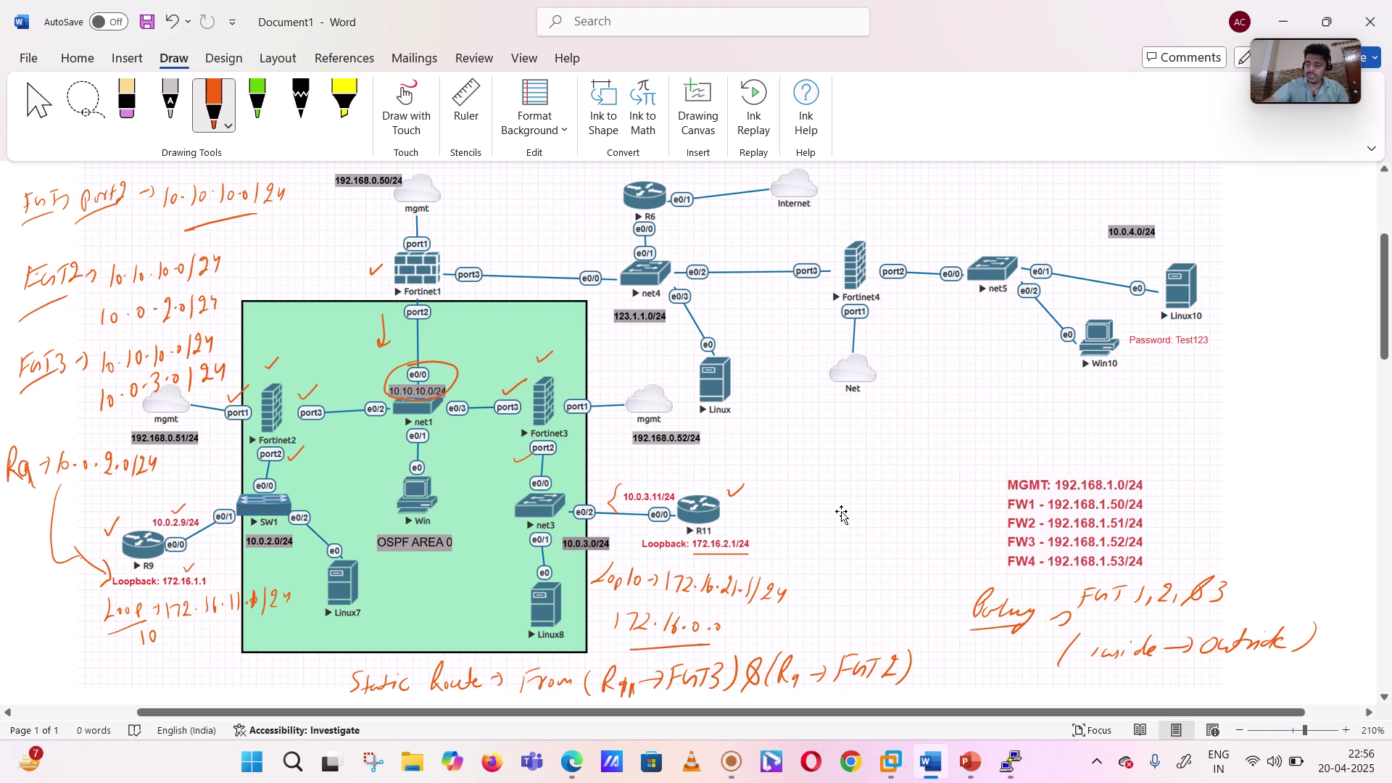
- Undo the earlier handwritten ink notes in Word with repeated Ctrl+Z
key("ctrl+z")
key("ctrl+z")
key("ctrl+z")
key("ctrl+z")
key("ctrl+z")
key("ctrl+z")
key("ctrl+z")
key("ctrl+z")
key("ctrl+z")
key("ctrl+z")
key("ctrl+z")
key("ctrl+z")
key("ctrl+z")
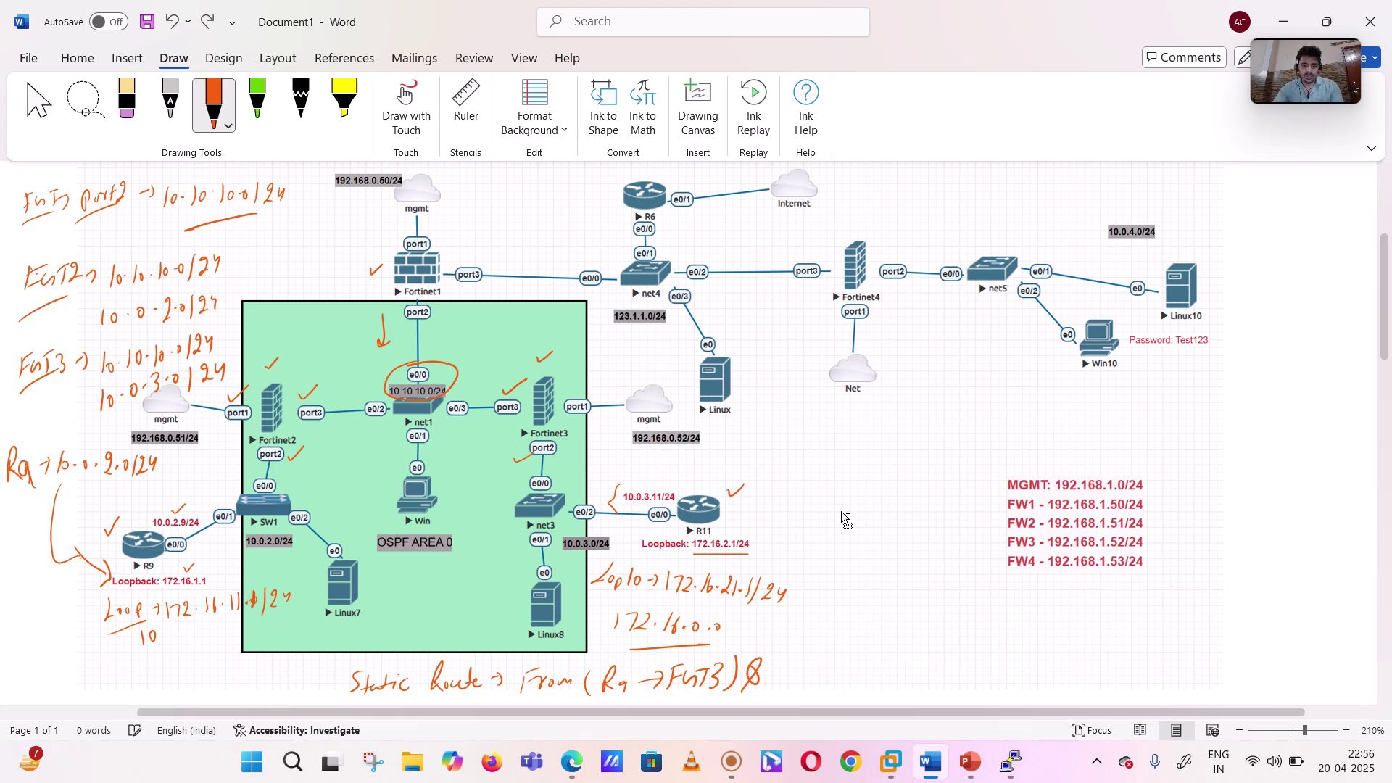
key("ctrl+z")
key("ctrl+z")
key("ctrl+z")
key("ctrl+z")
key("ctrl+z")
key("ctrl+z")
key("ctrl+z")
key("ctrl+z")
key("ctrl+z")
key("ctrl+z")
key("ctrl+z")
key("ctrl+z")
key("ctrl+z")
key("ctrl+z")
key("ctrl+z")
key("ctrl+z")
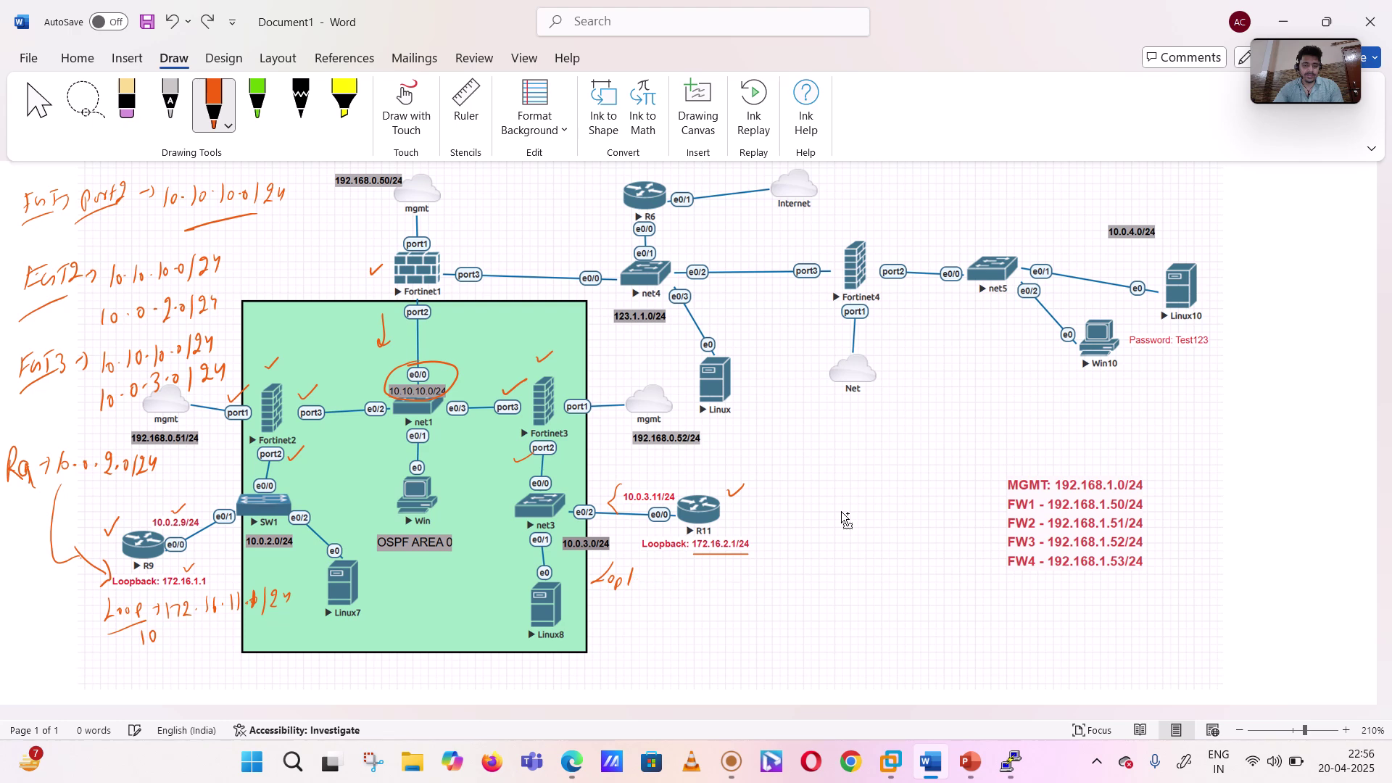
key("ctrl+z")
key("ctrl+z")
key("ctrl+z")
key("ctrl+z")
key("ctrl+z")
key("ctrl+z")
key("ctrl+z")
key("ctrl+z")
key("ctrl+z")
key("ctrl+z")
key("ctrl+z")
key("ctrl+z")
key("ctrl+z")
key("ctrl+z")
key("ctrl+z")
key("ctrl+z")
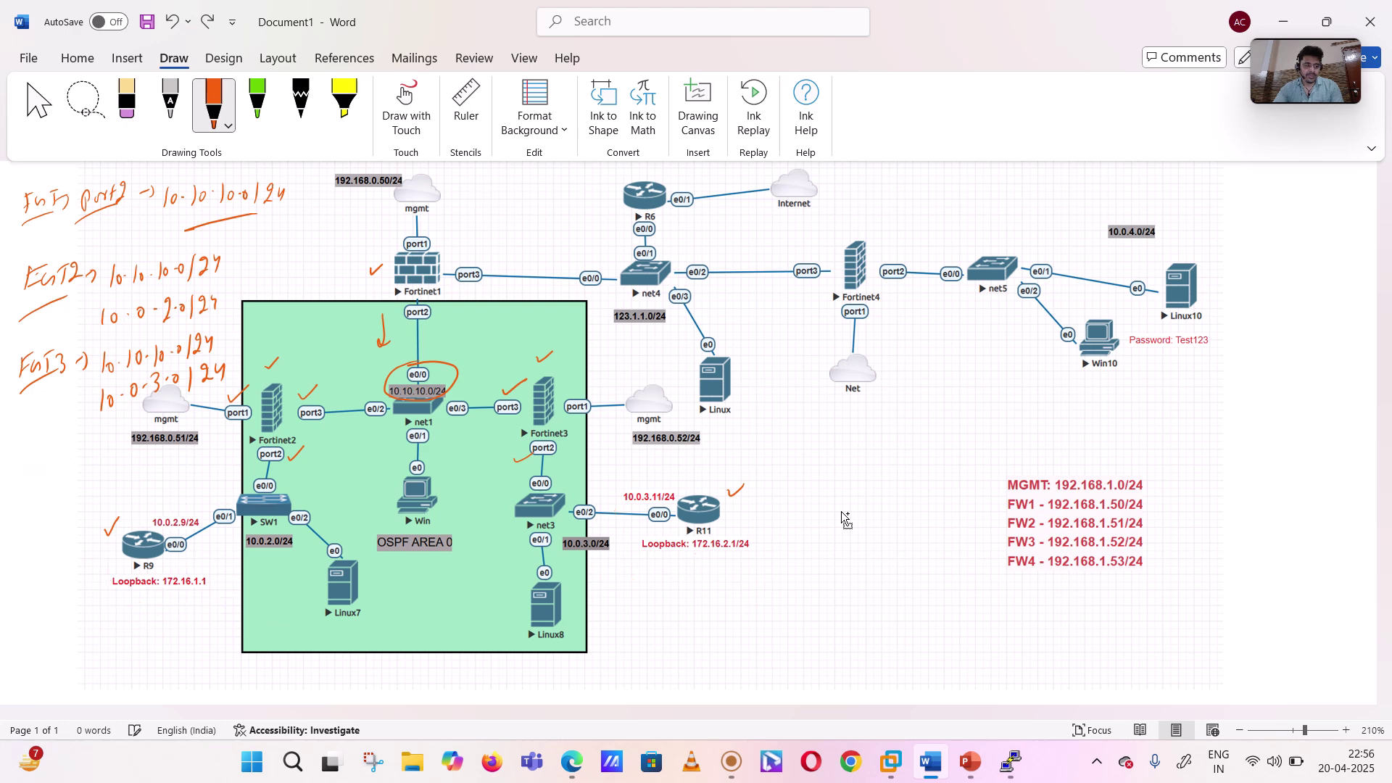
key("ctrl+z")
key("ctrl+z")
key("ctrl+z")
key("ctrl+z")
key("ctrl+z")
key("ctrl+z")
key("ctrl+z")
key("ctrl+z")
key("ctrl+z")
key("ctrl+z")
key("ctrl+z")
key("ctrl+z")
key("ctrl+z")
key("ctrl+z")
key("ctrl+z")
key("ctrl+z")
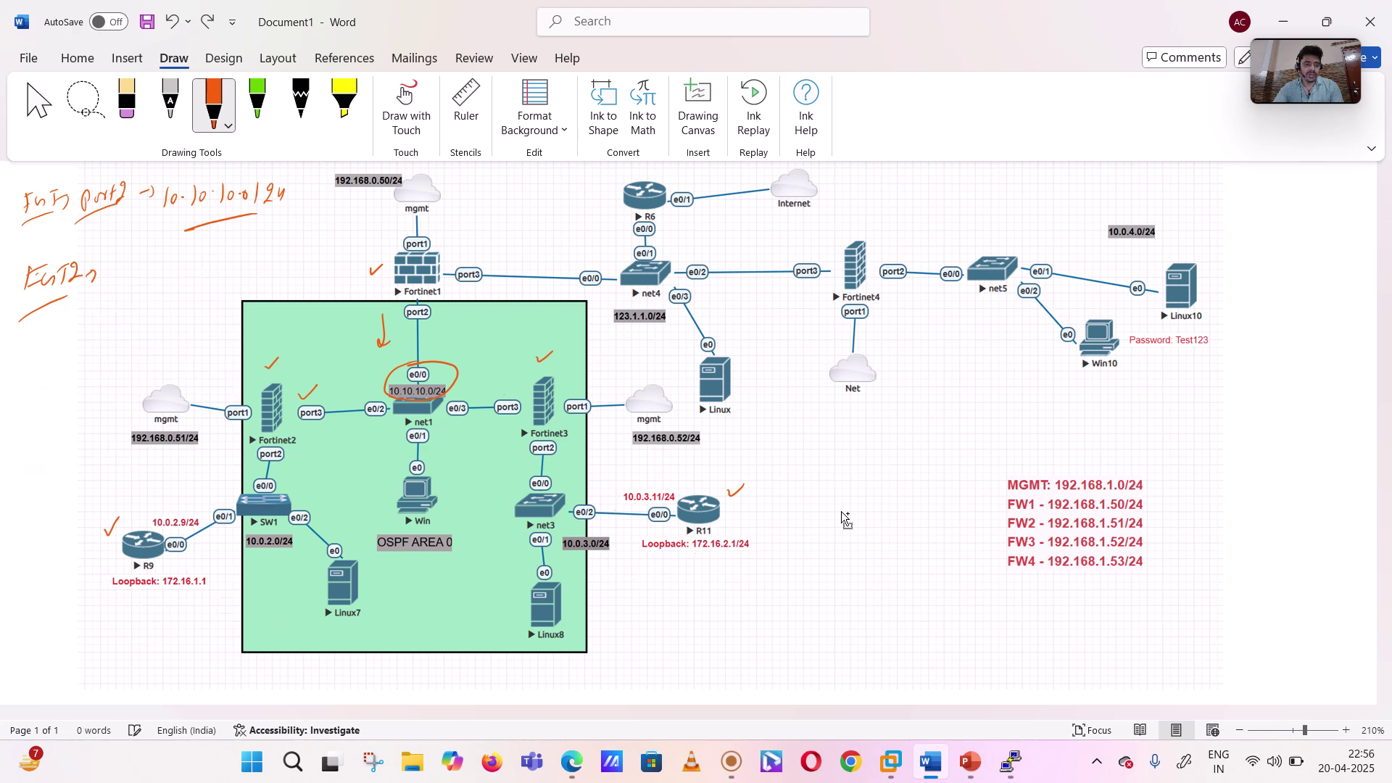
key("ctrl+z")
key("ctrl+z")
key("ctrl+z")
key("ctrl+z")
key("ctrl+z")
key("ctrl+z")
key("ctrl+z")
key("ctrl+z")
key("ctrl+z")
key("ctrl+z")
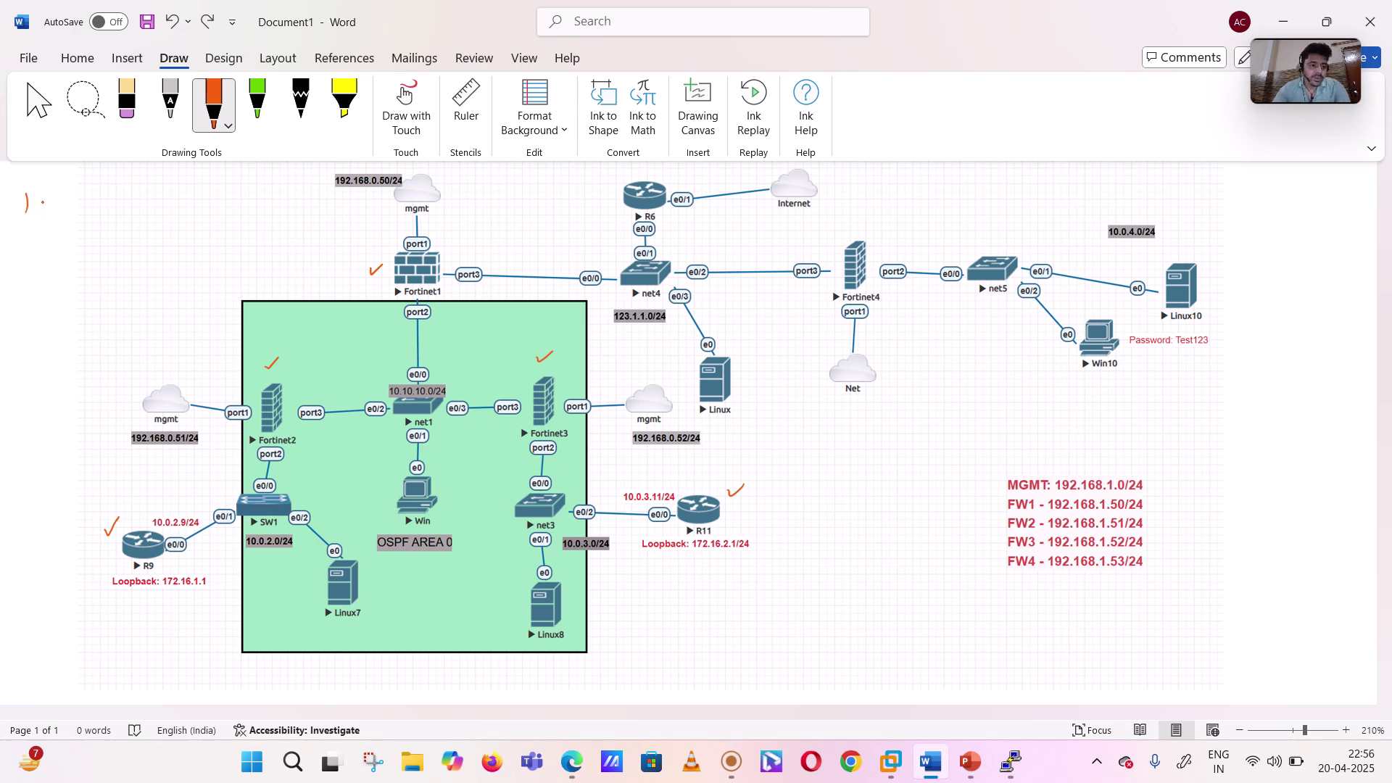
- Handwrite an FGT-2 note listing networks from 10.0.3.0, marking OSPF-learned ones with 'O'
mouse_move(49, 190)
left_mouse_down()
mouse_move(48, 205)
mouse_move(92, 210)
left_mouse_up()
left_click_drag(24, 241, 84, 213)
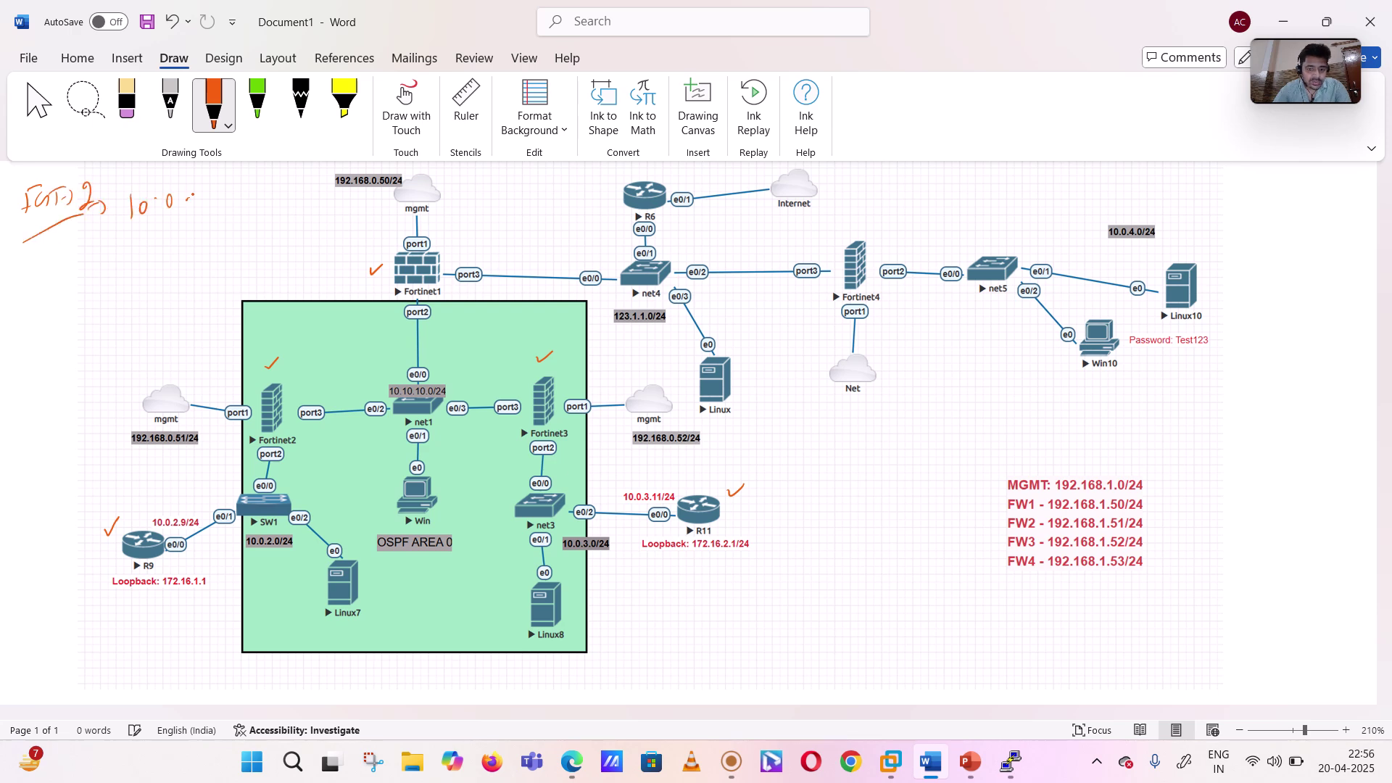
left_click_drag(120, 242, 116, 260)
left_click_drag(128, 248, 139, 240)
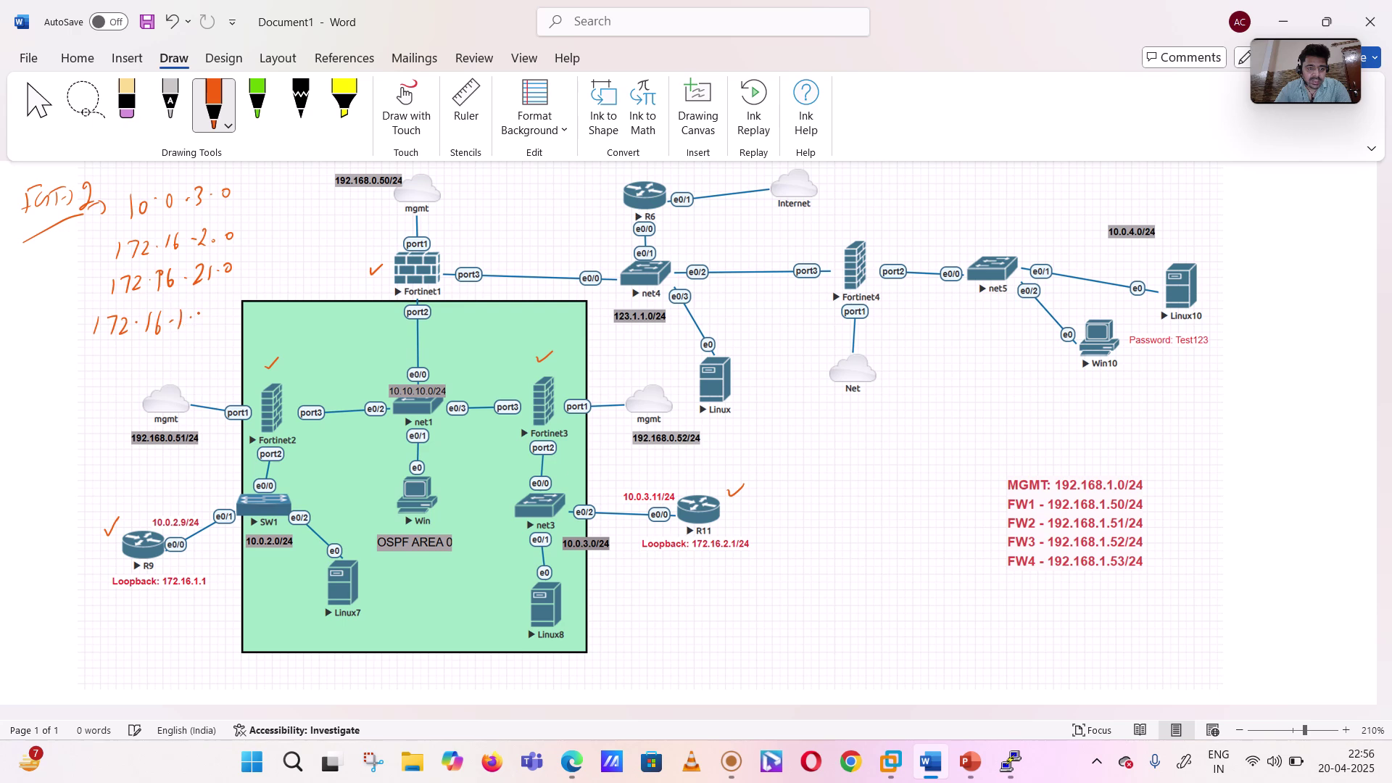
left_click_drag(99, 353, 103, 368)
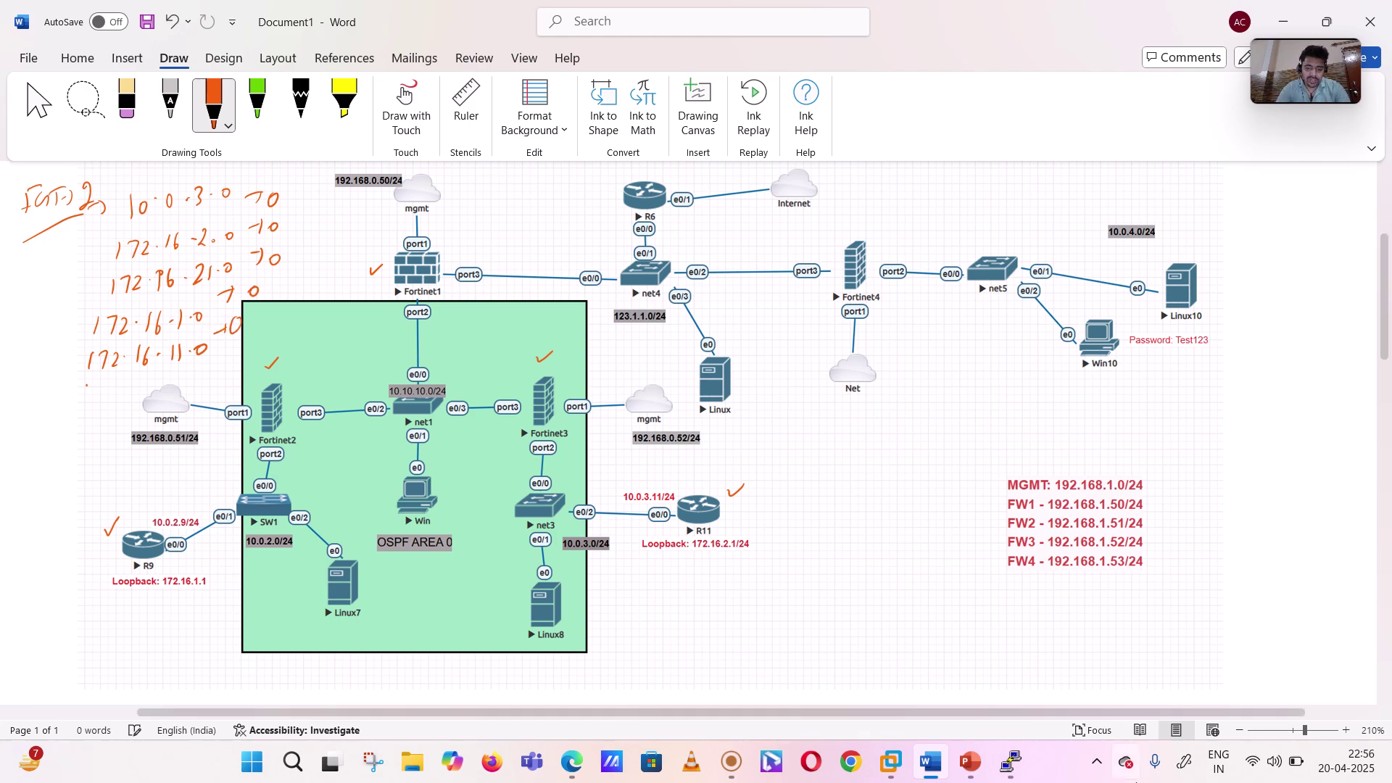
- Review FGT2's route table again, with OSPF routes via 10.10.10.52 and 10.0.2.9
left_click(578, 770)
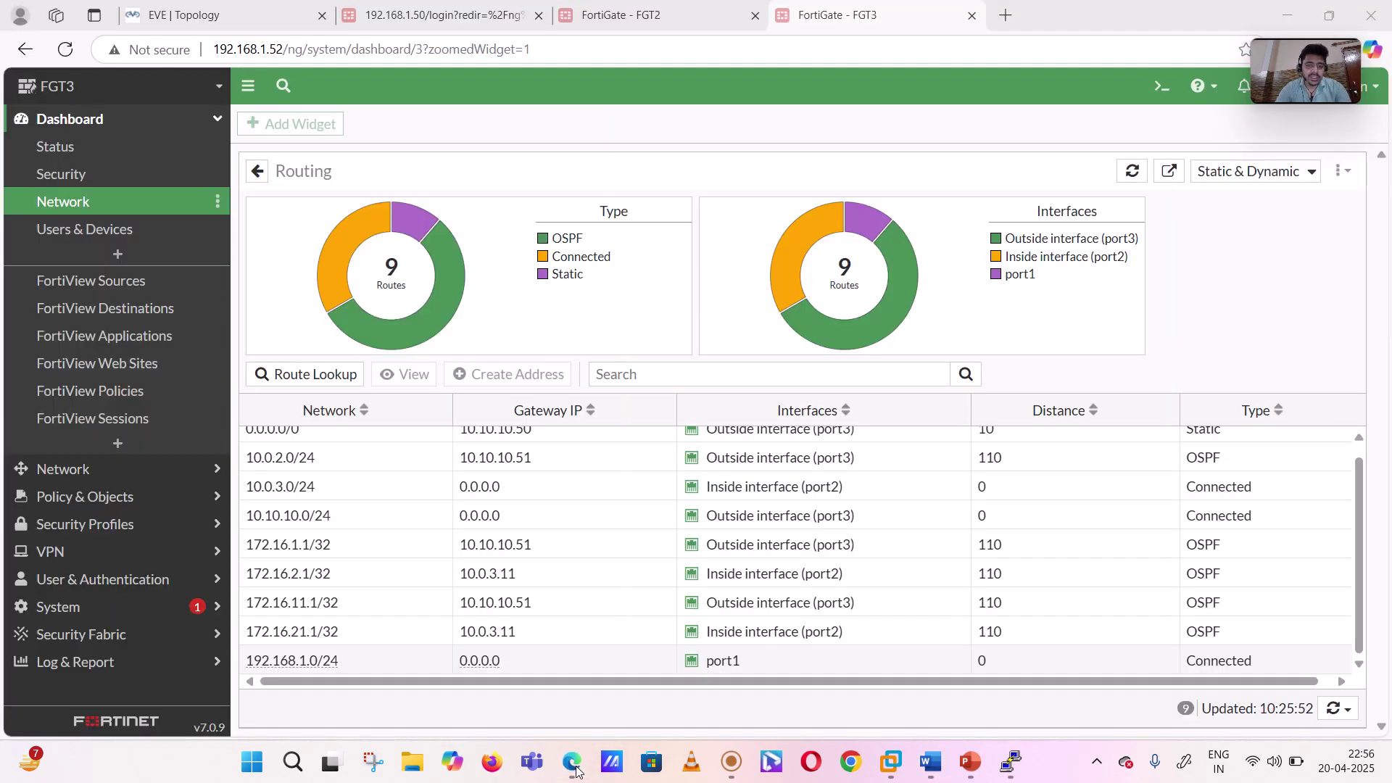
left_click(629, 9)
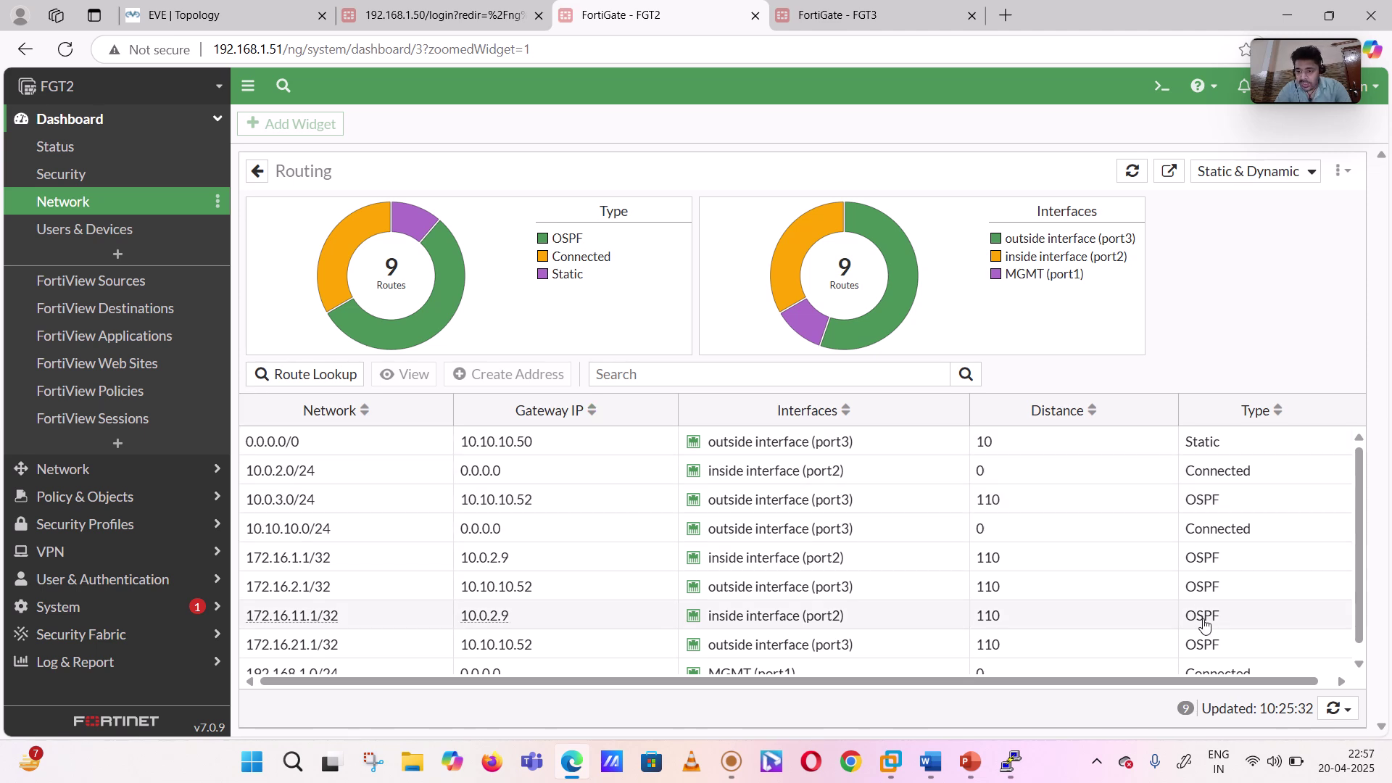
scroll(1203, 642, "down", 1)
scroll(1212, 572, "up", 1)
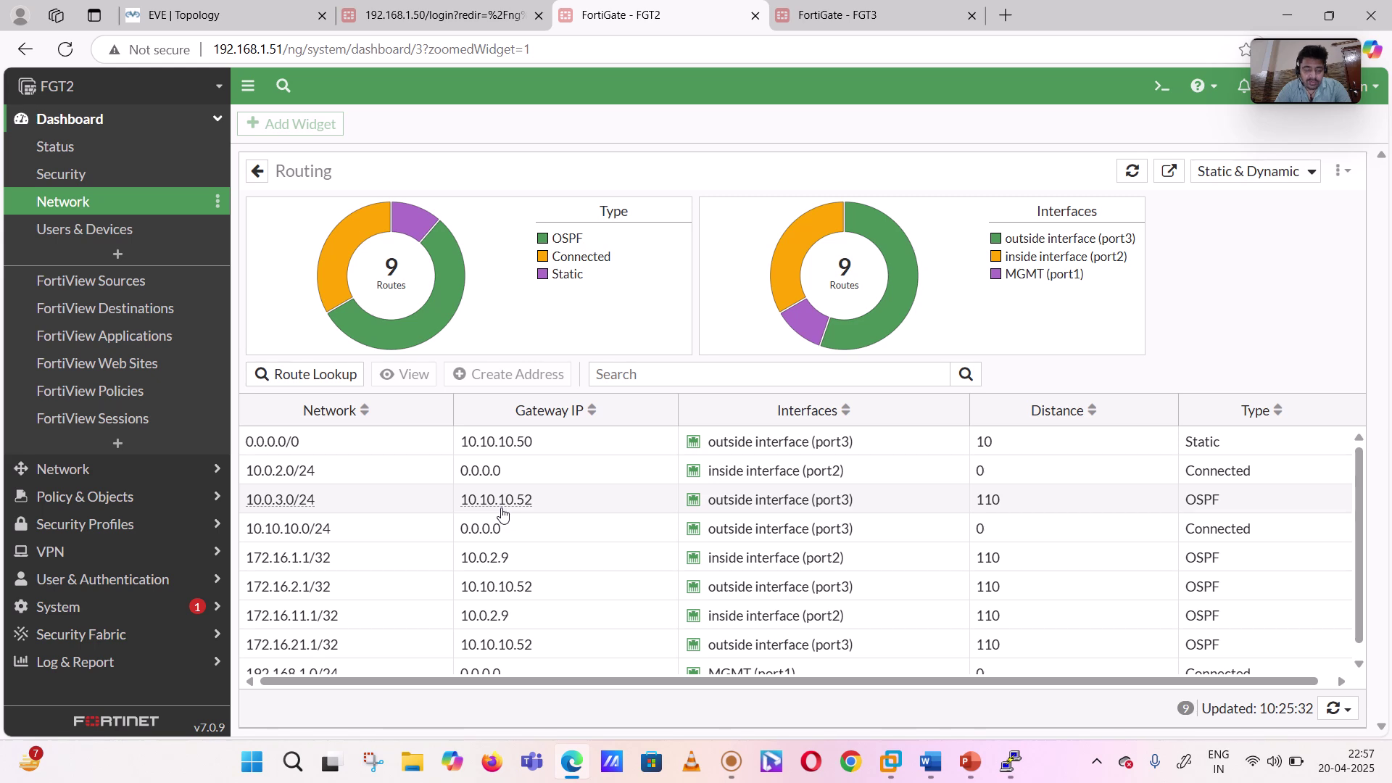
- Ink a brace around FGT-2's 172.16 networks and bracket the FGT3 10.0.2.0 / 4 Loopbacks note
left_click(930, 772)
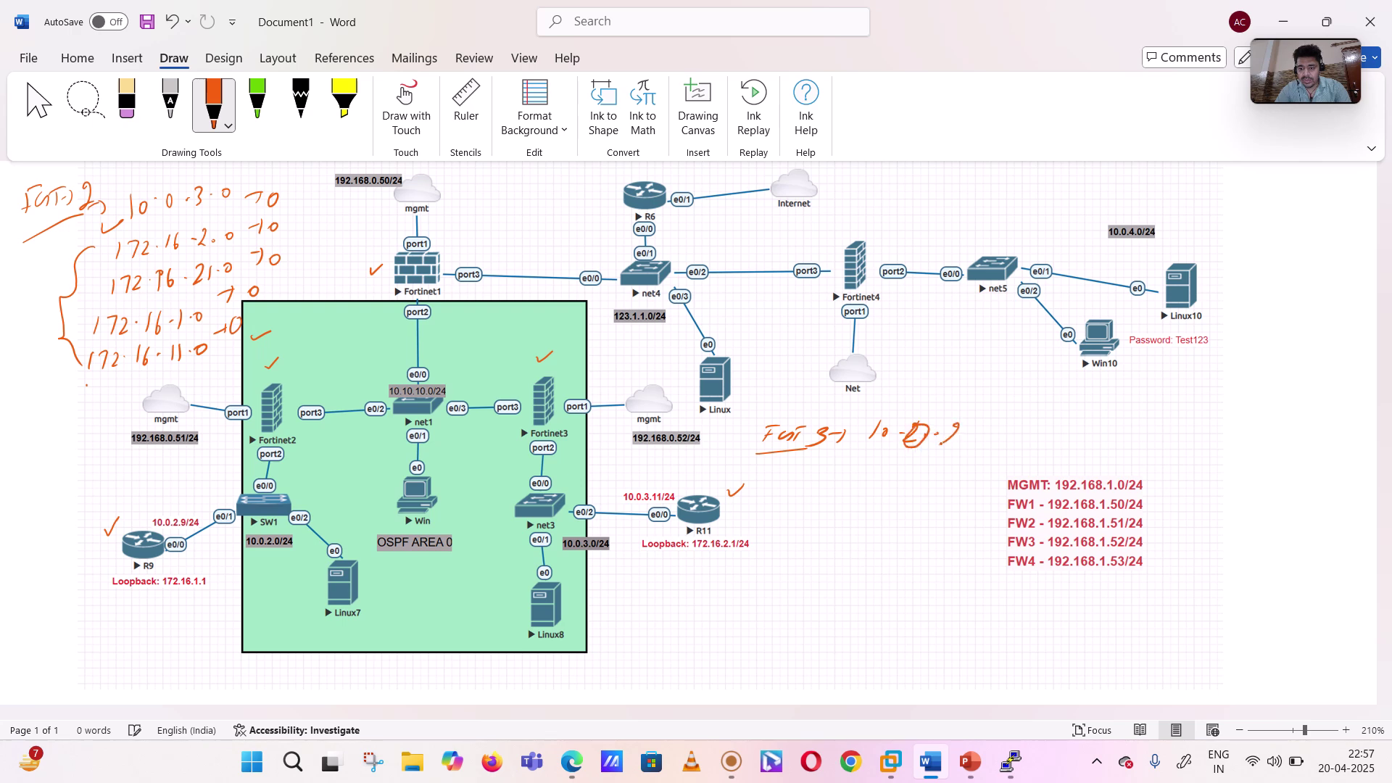
left_click_drag(826, 470, 799, 571)
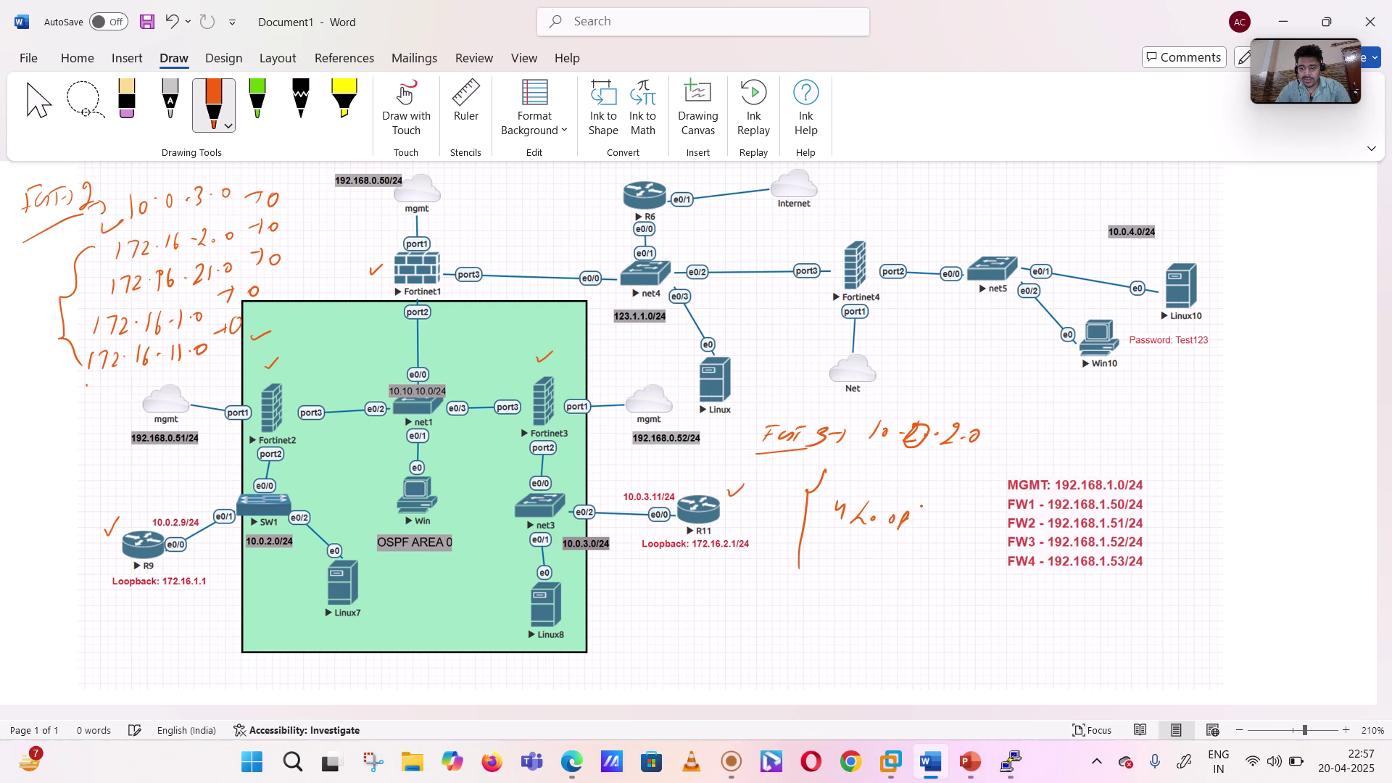
left_click_drag(970, 516, 928, 559)
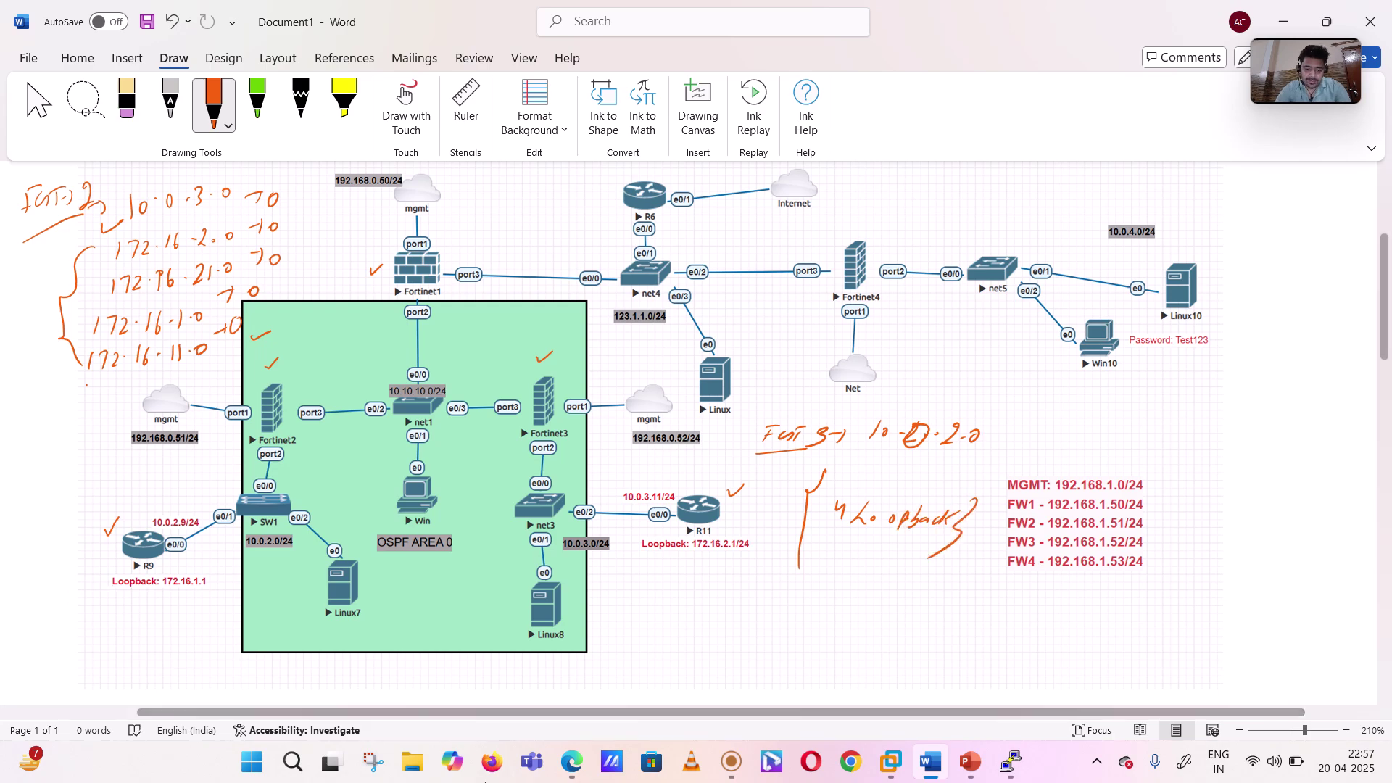
left_click(559, 772)
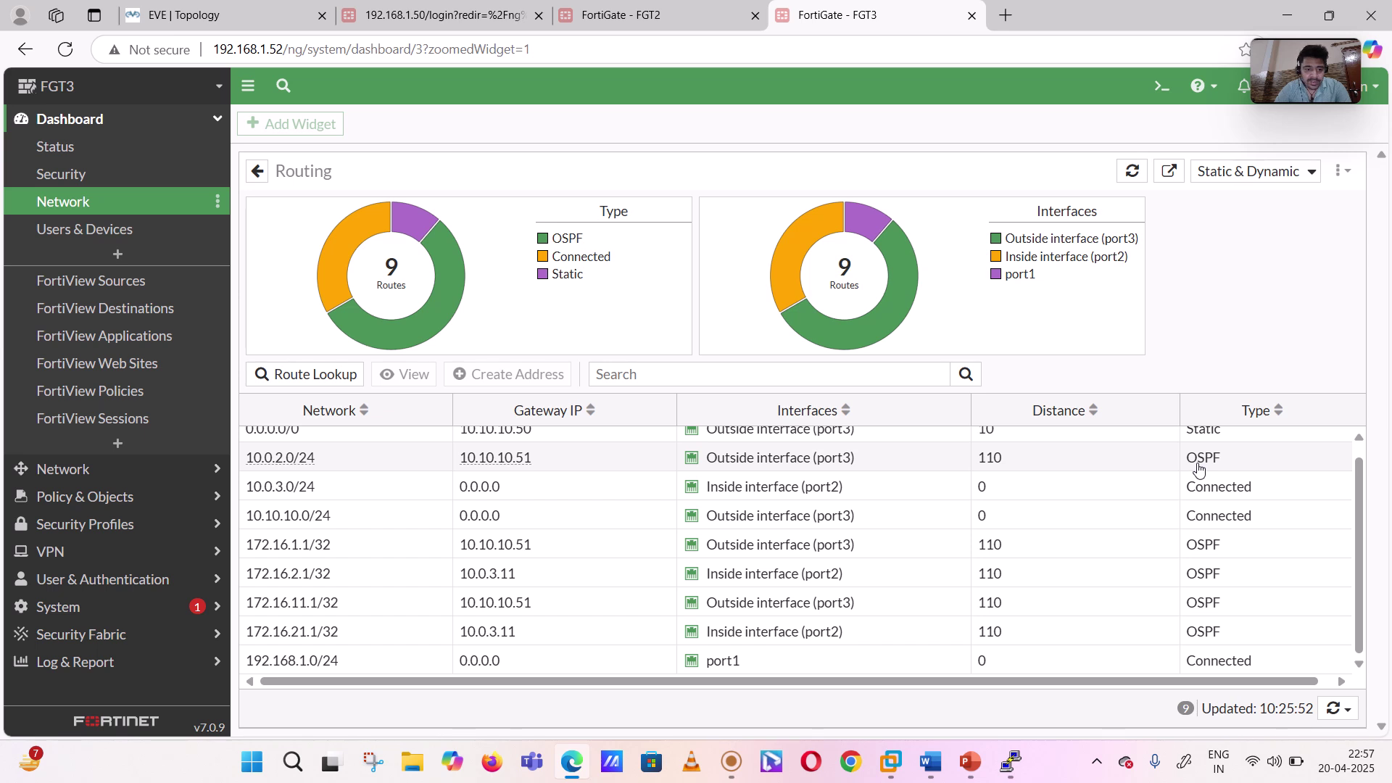
- Sign back in to FGT1 at 192.168.1.50 as admin and dismiss the FortiOS 7.2 what's-new dialog
scroll(1181, 637, "up", 1)
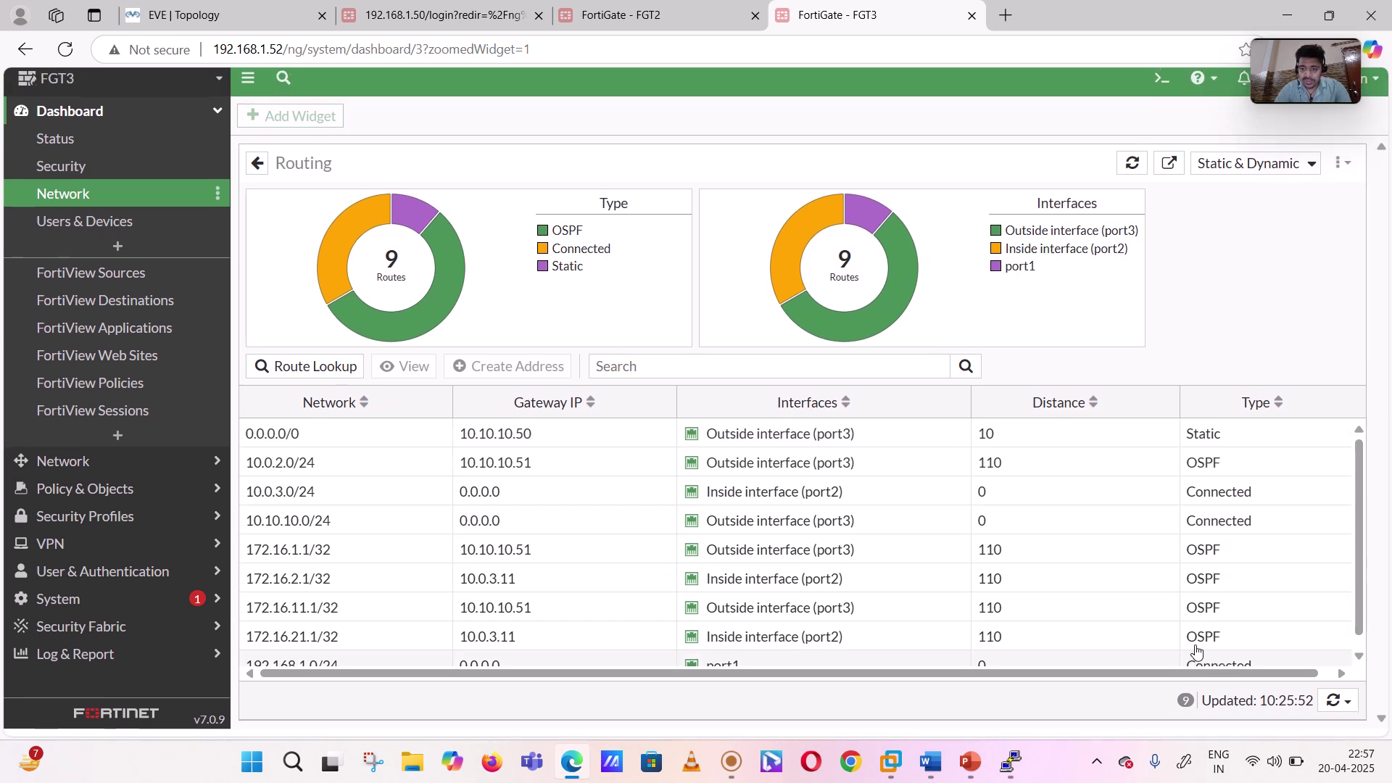
left_click(440, 9)
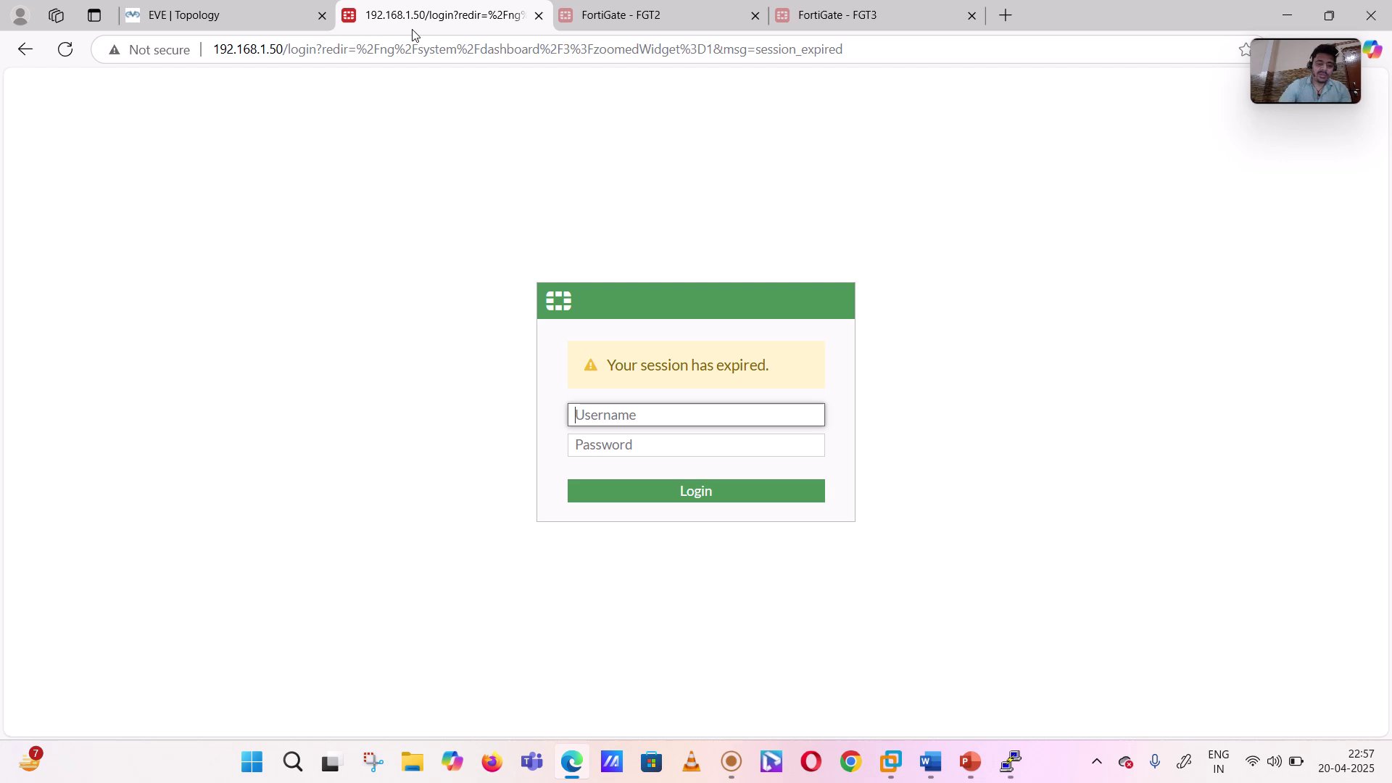
type("admin")
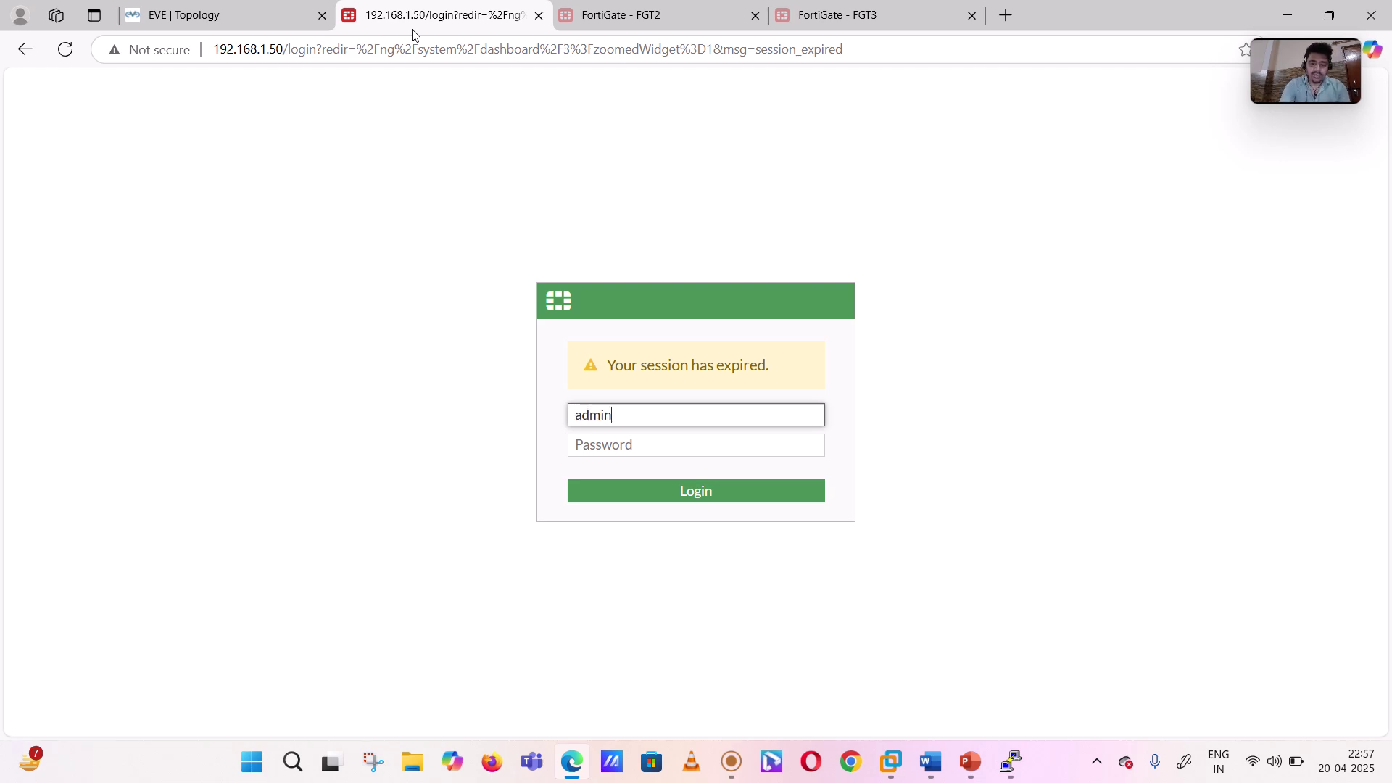
key("Tab")
type("a")
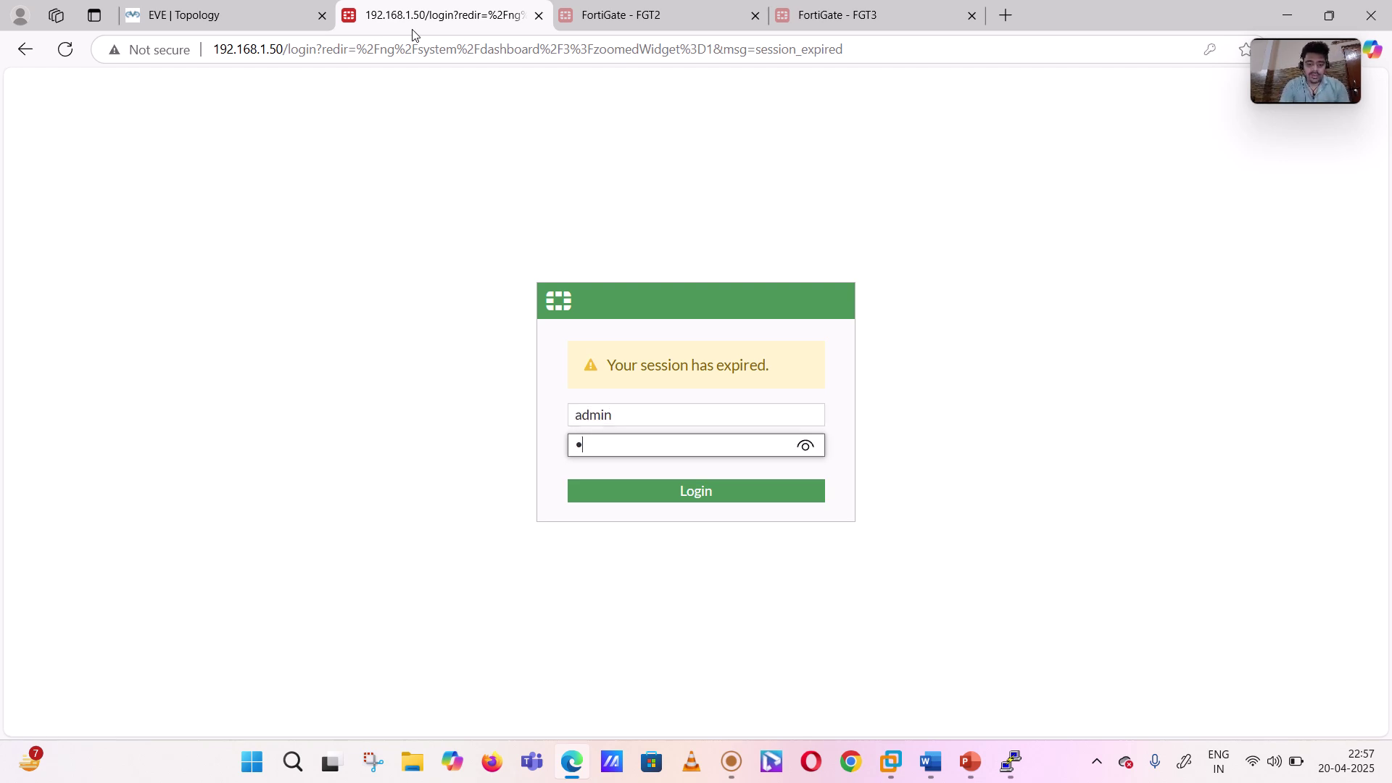
key("Return")
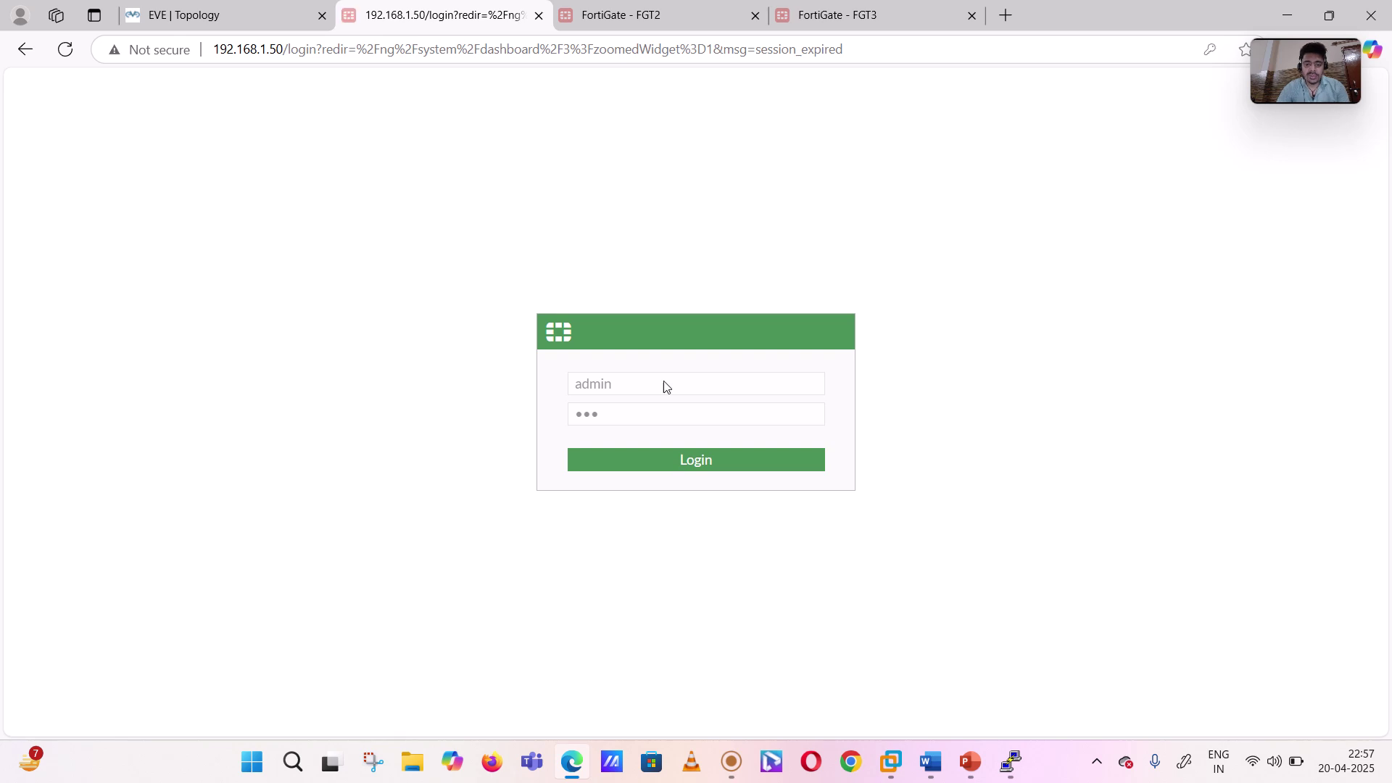
left_click(647, 468)
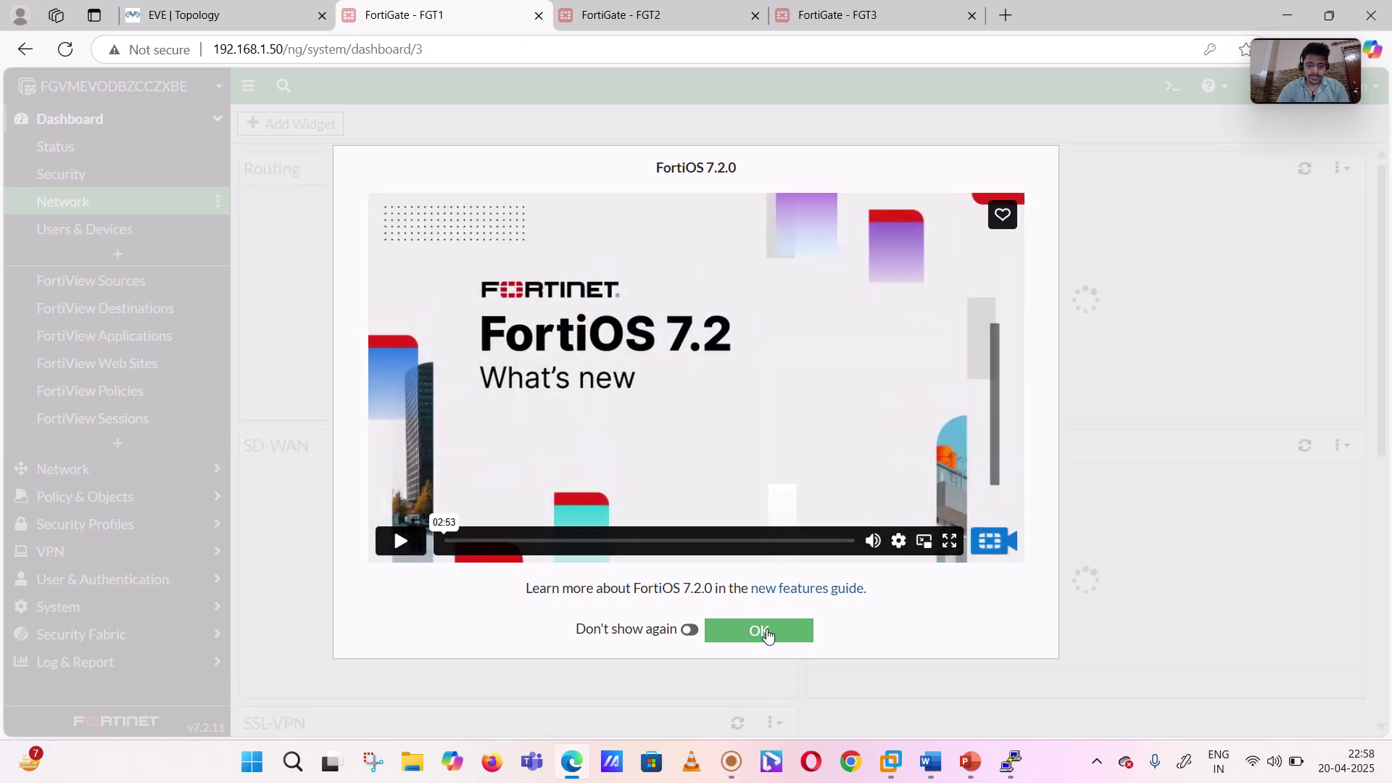
left_click(767, 632)
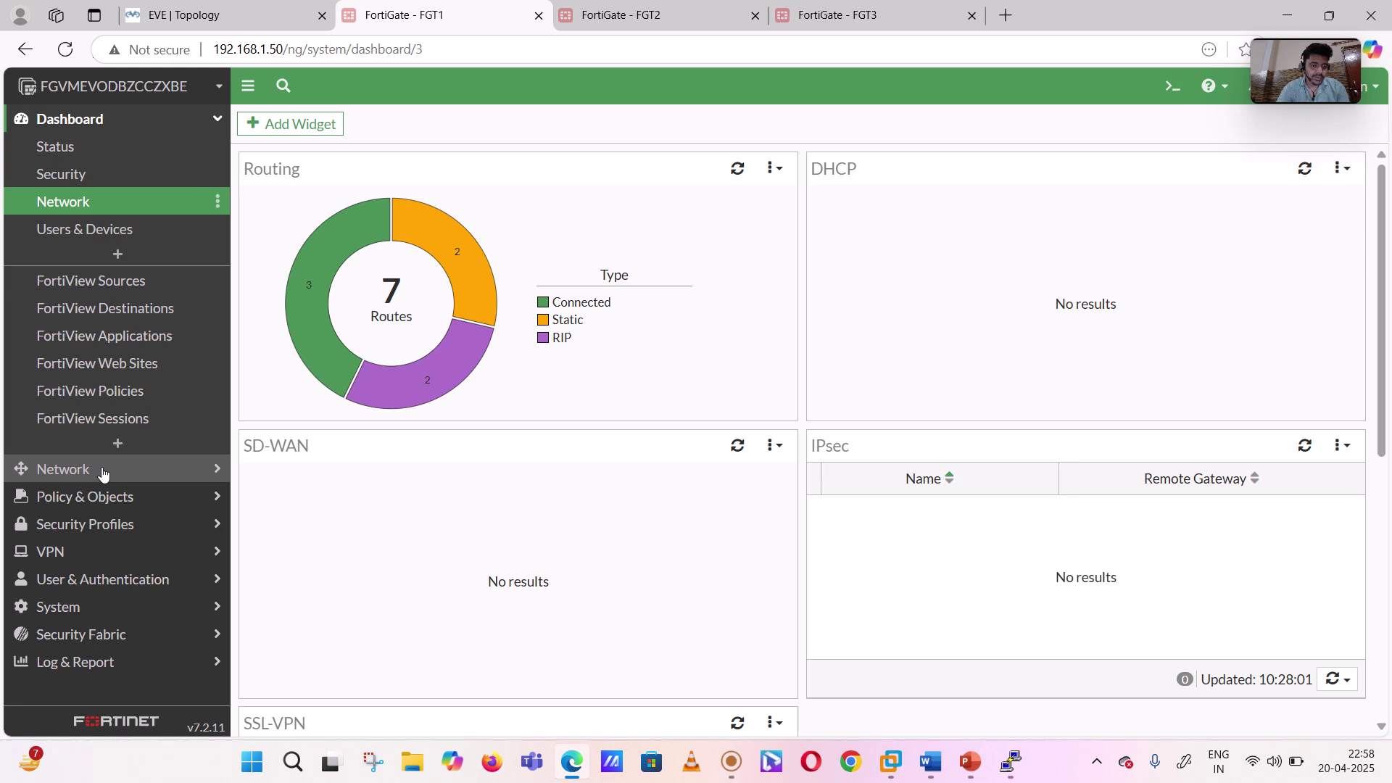
- On FGT1's OSPF page, set router ID 1.1.1.1 and add regular area 0.0.0.0
left_click(446, 300)
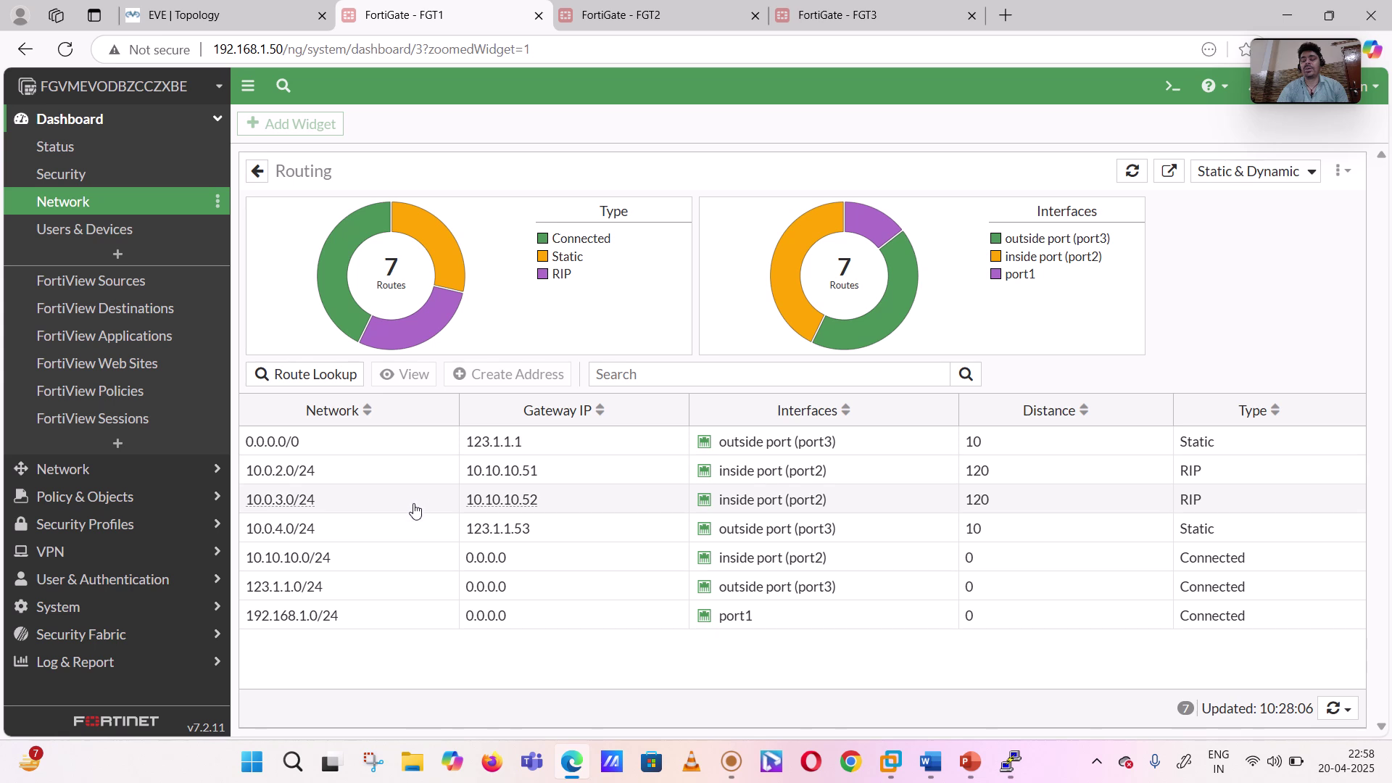
left_click(52, 120)
left_click(77, 149)
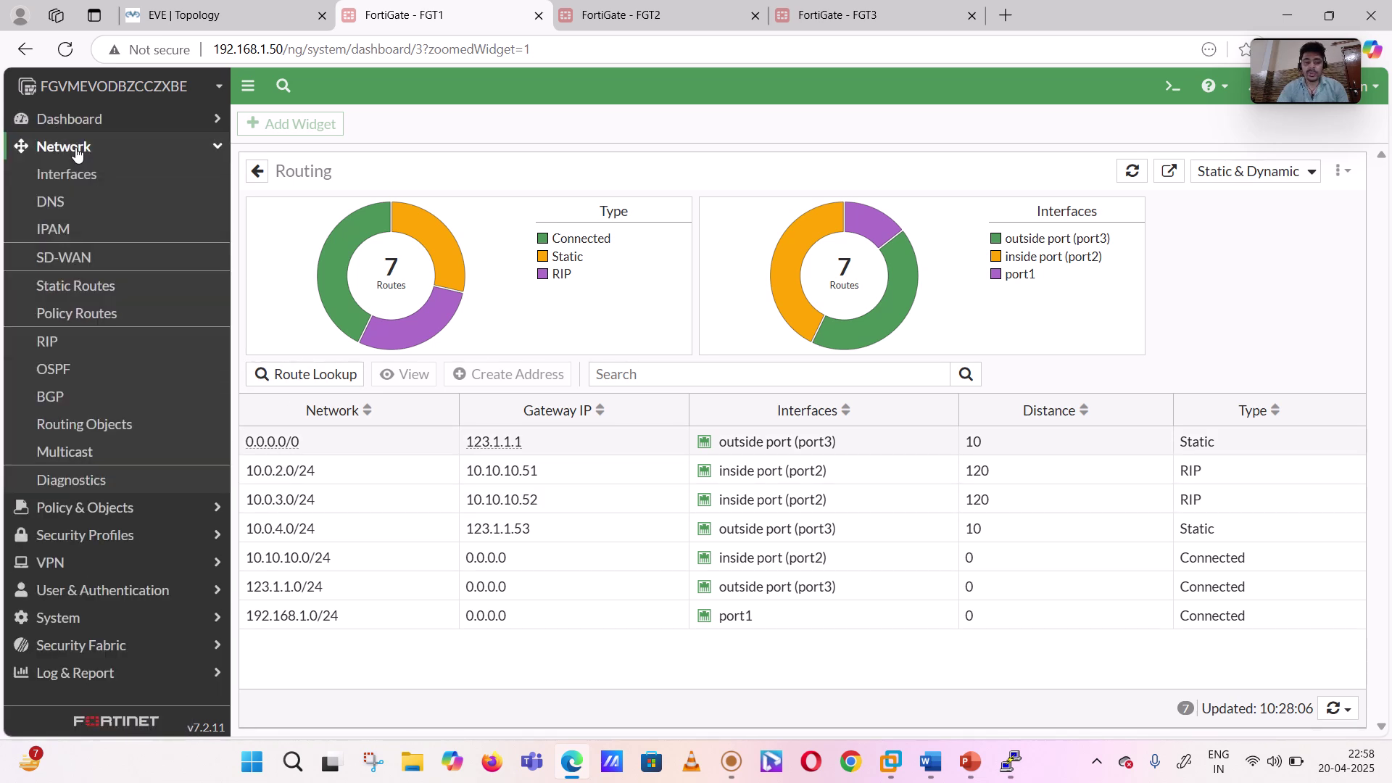
left_click(69, 376)
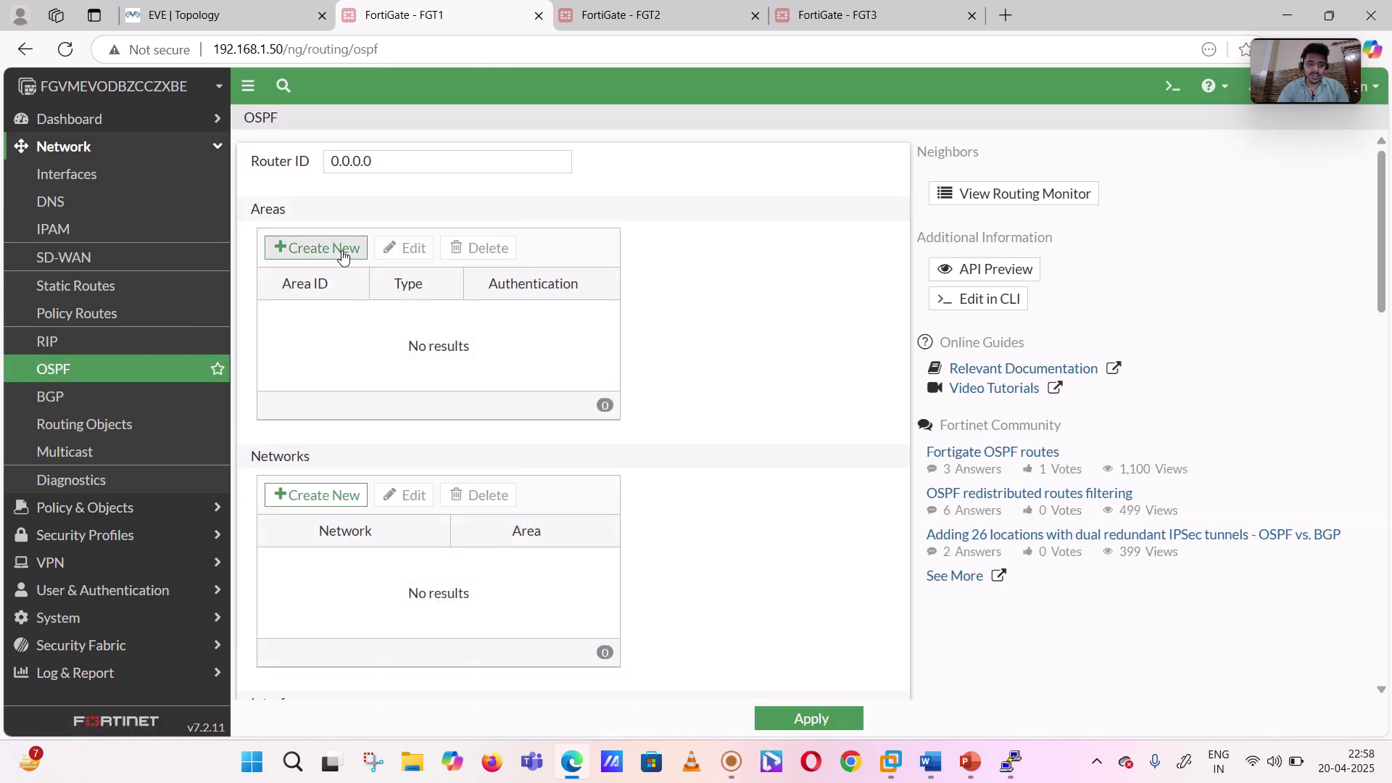
left_click_drag(389, 160, 269, 167)
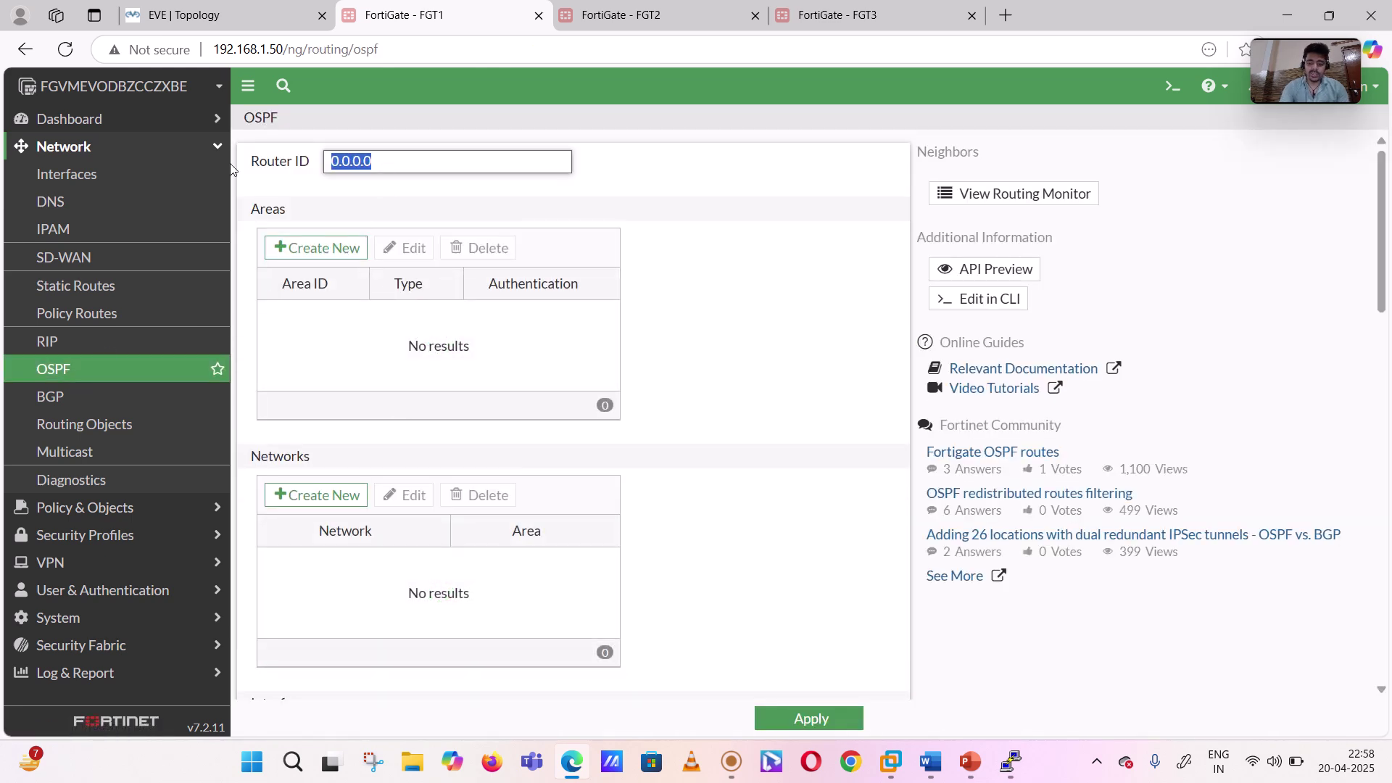
type("1.1.1.1")
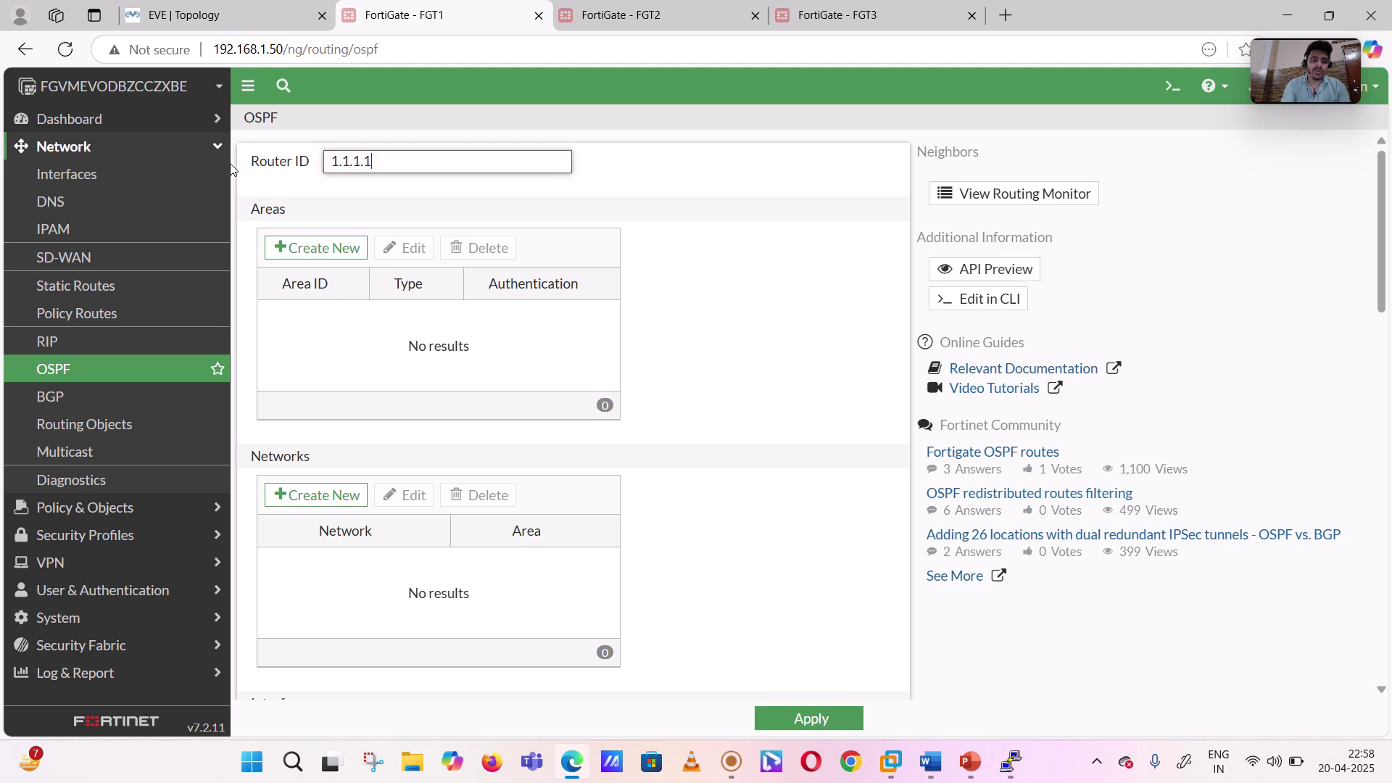
left_click(314, 248)
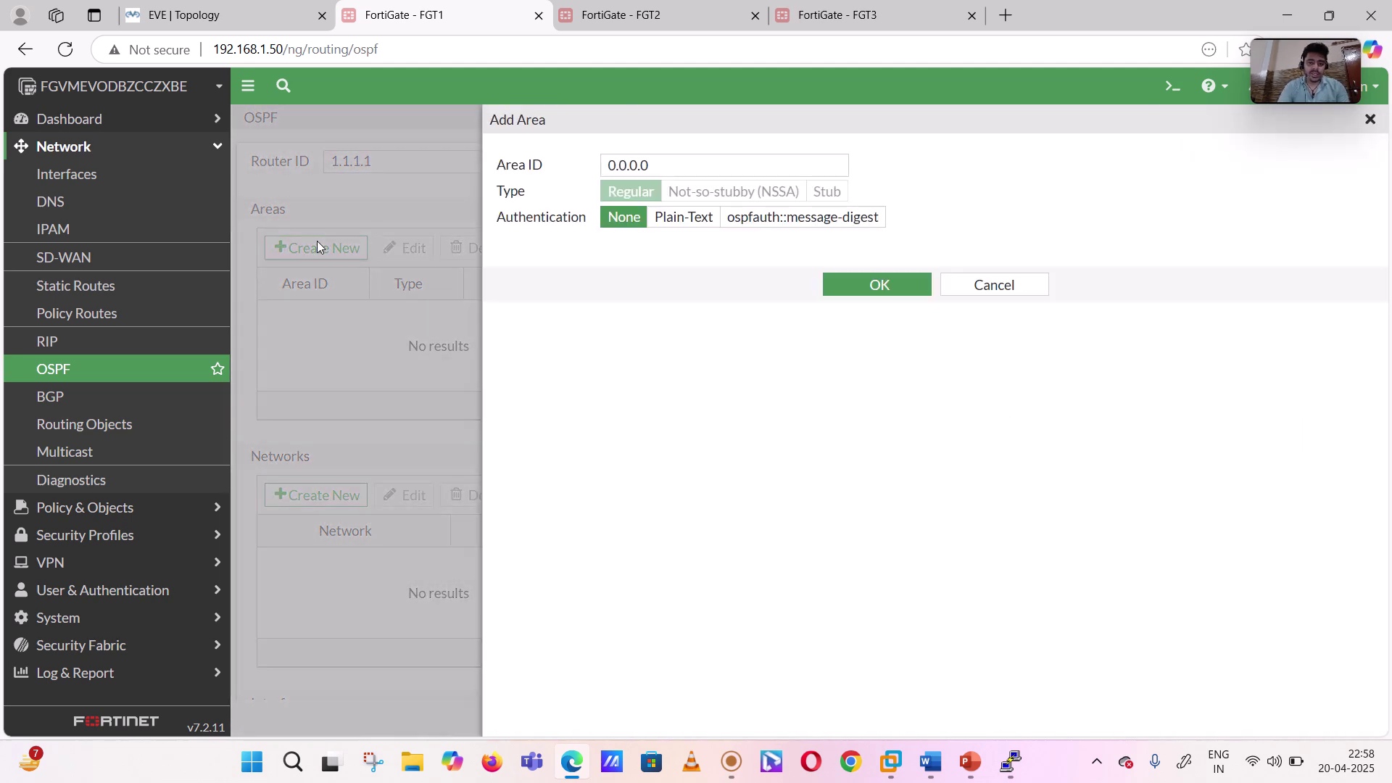
left_click(883, 288)
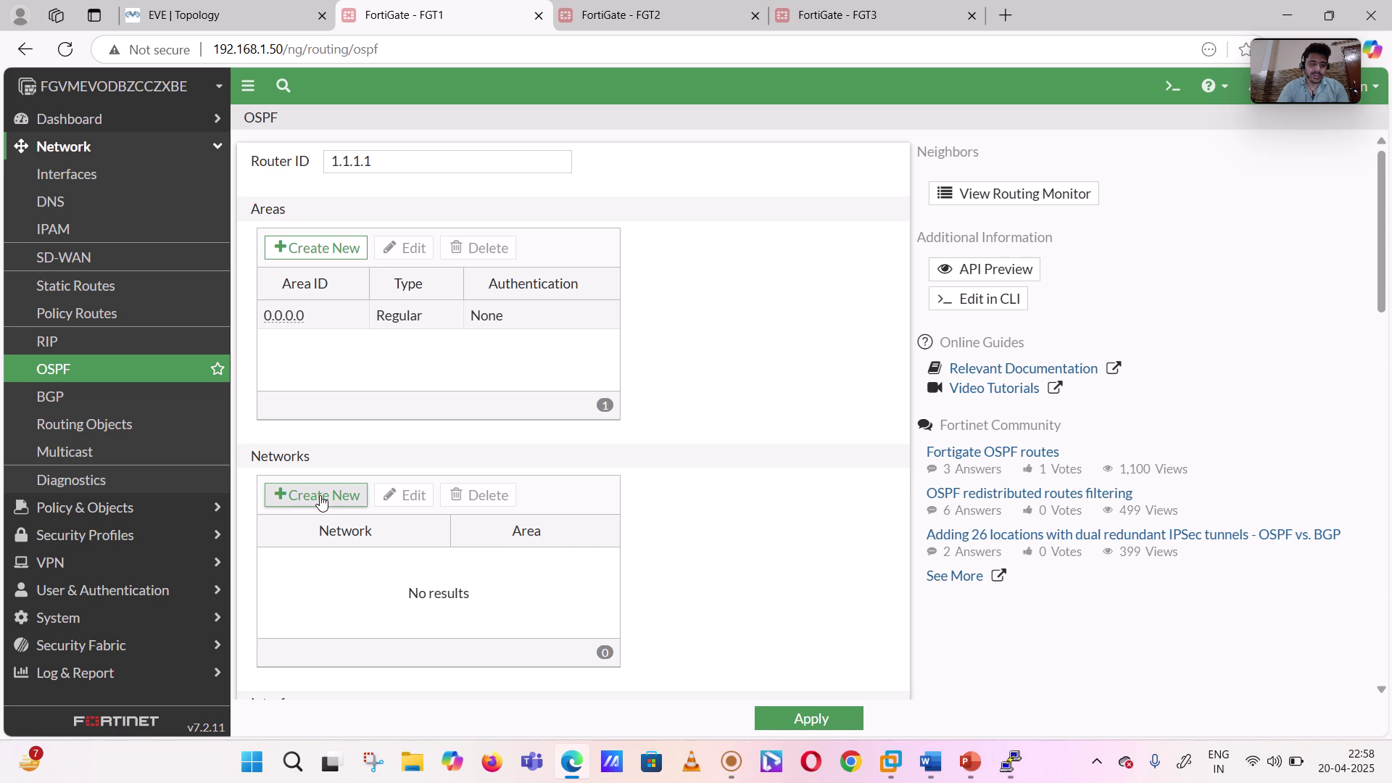
- Add network 10.10.10.0/24 to area 0.0.0.0 in FGT1's OSPF settings
left_click(321, 502)
left_click(628, 166)
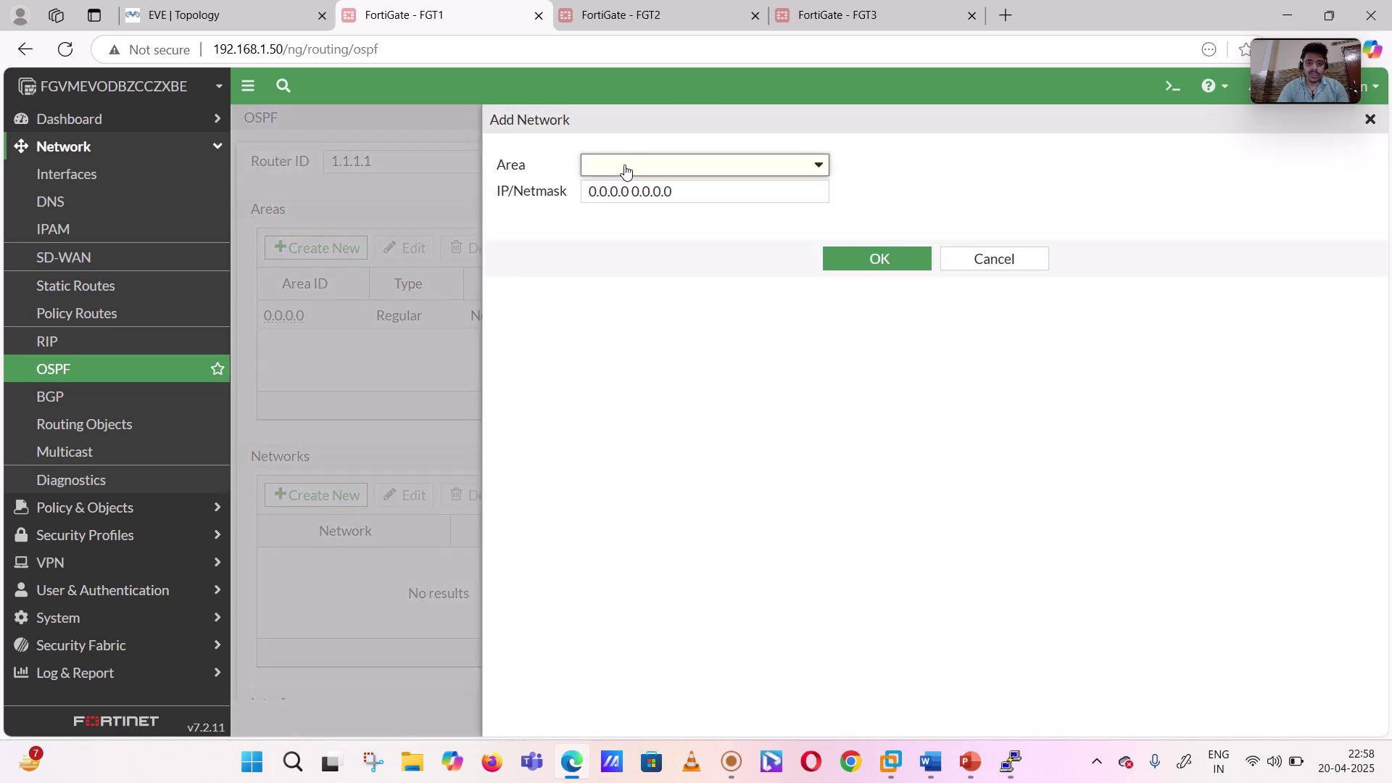
left_click(623, 216)
left_click_drag(688, 187, 517, 198)
type("10.")
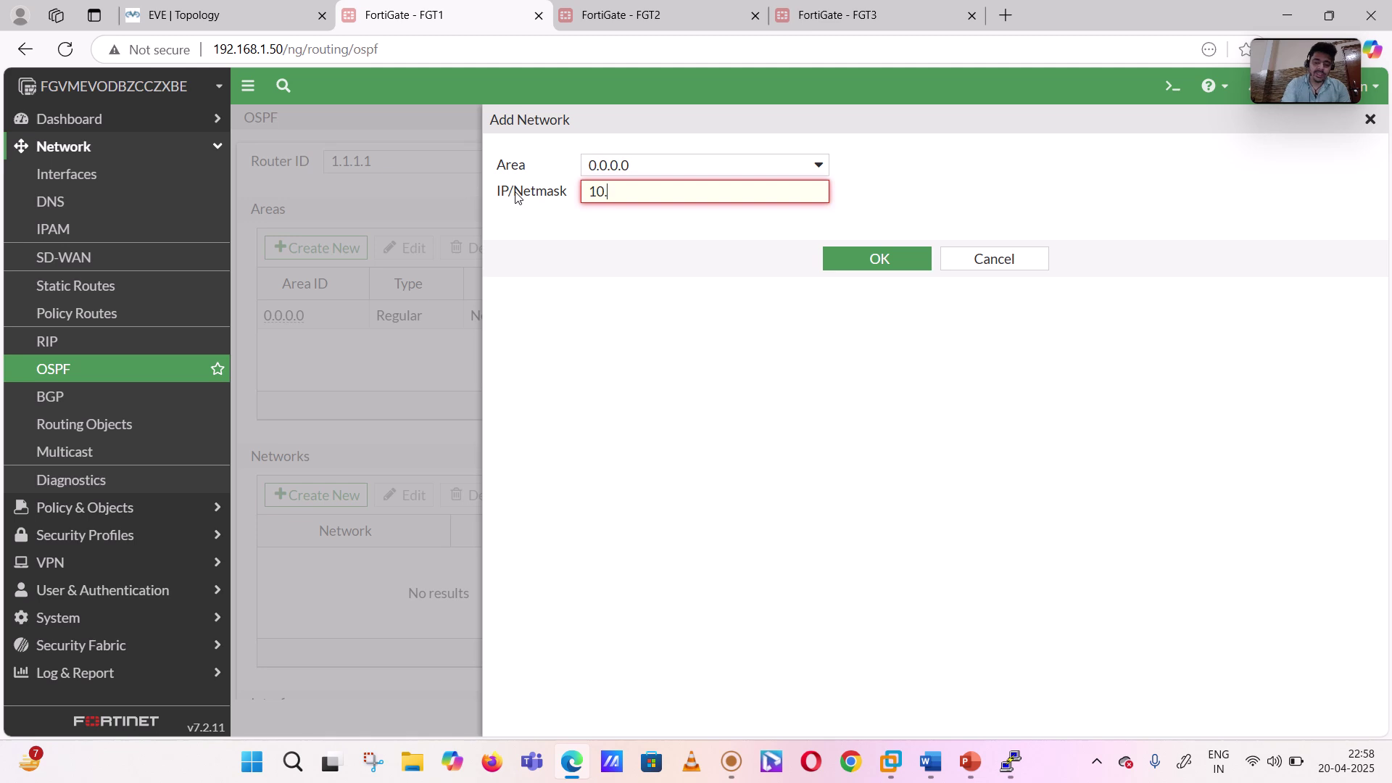
type("10.10.0/24")
left_click(870, 265)
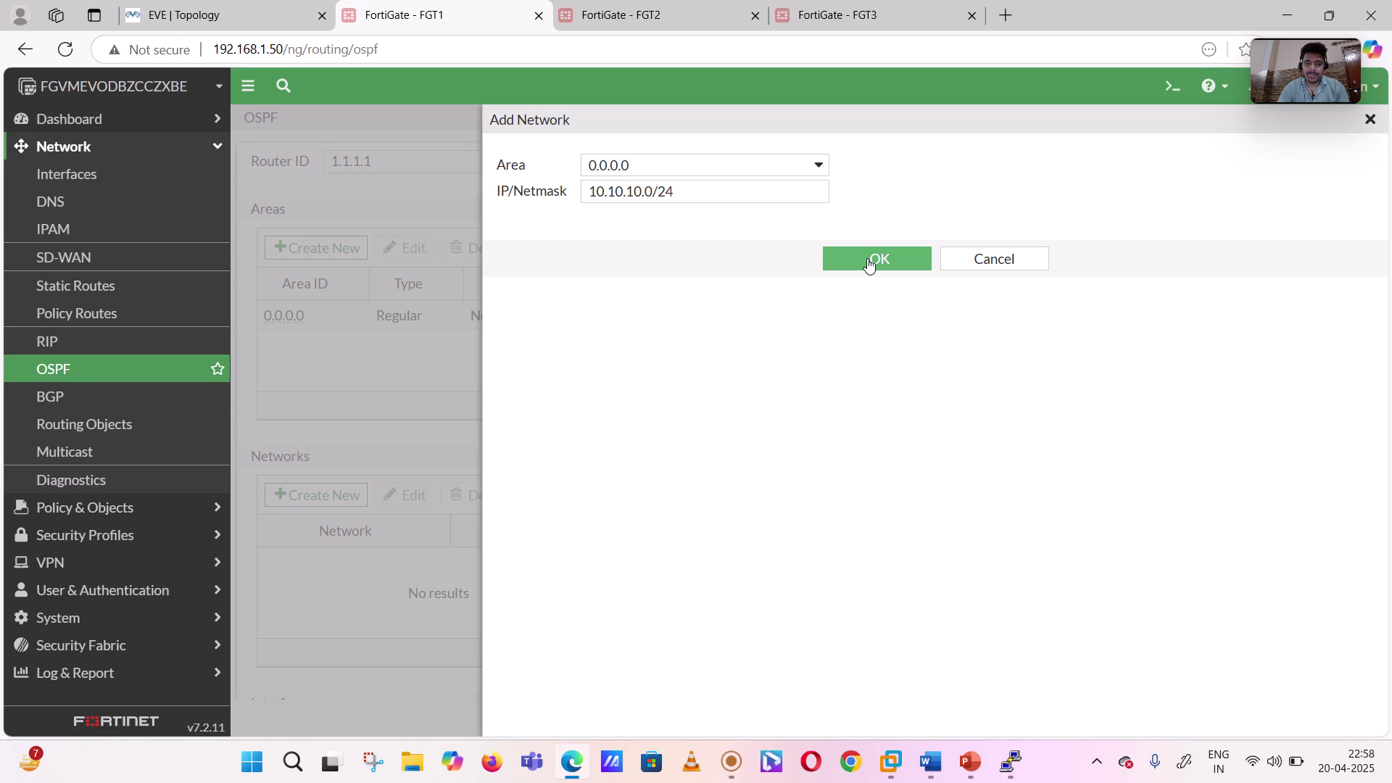
left_click(869, 265)
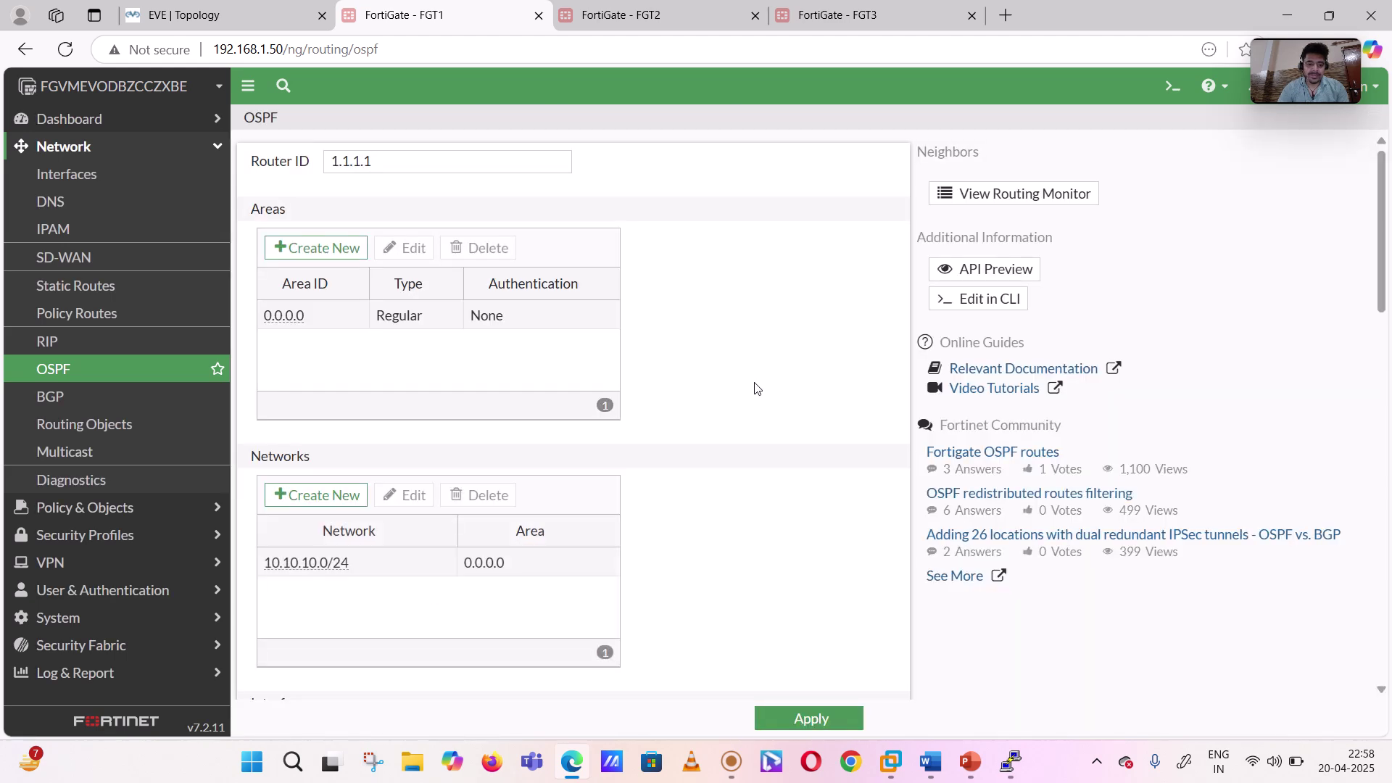
scroll(754, 388, "down", 4)
scroll(754, 389, "down", 10)
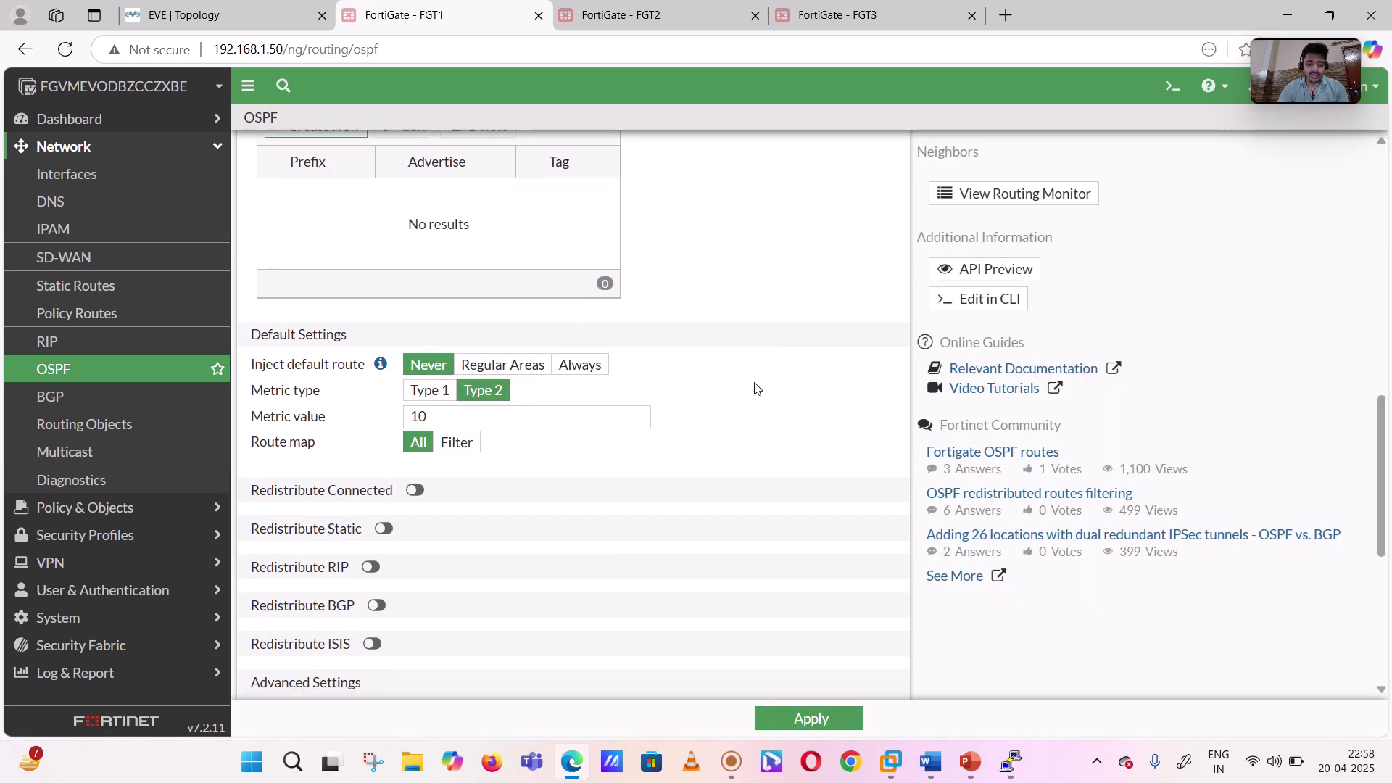
- Apply FGT1's OSPF config, recheck routes, and confirm neighbors 10.10.10.51 and 10.10.10.52 on the OSPF page
left_click(823, 718)
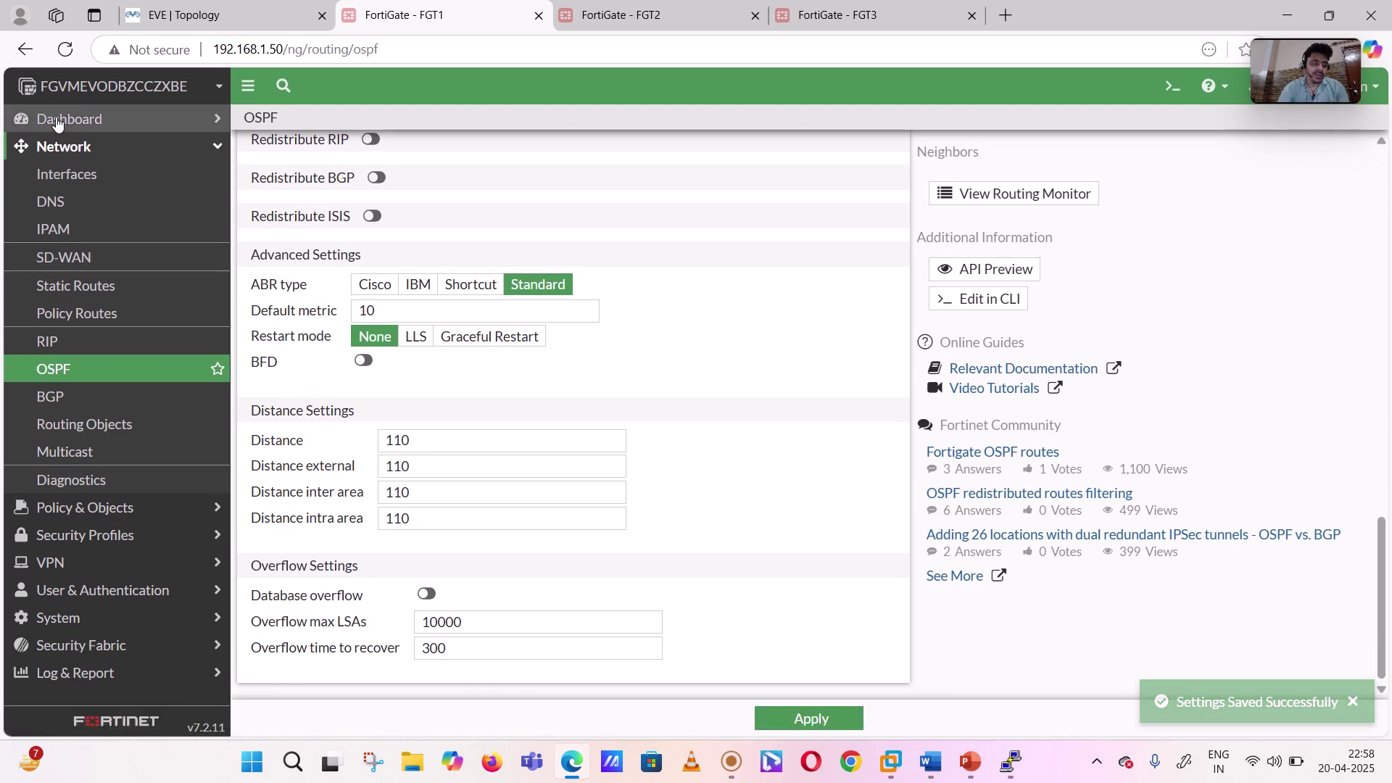
left_click(58, 122)
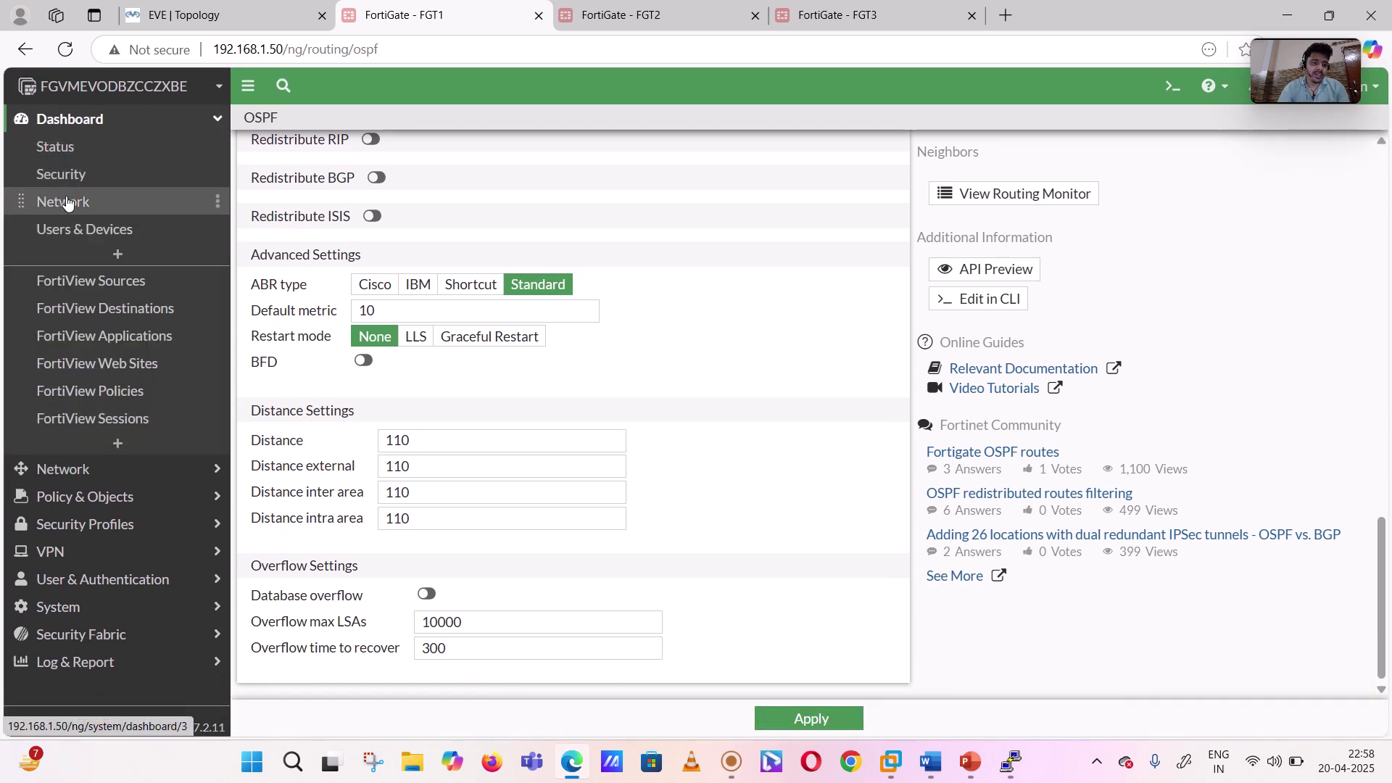
left_click(67, 202)
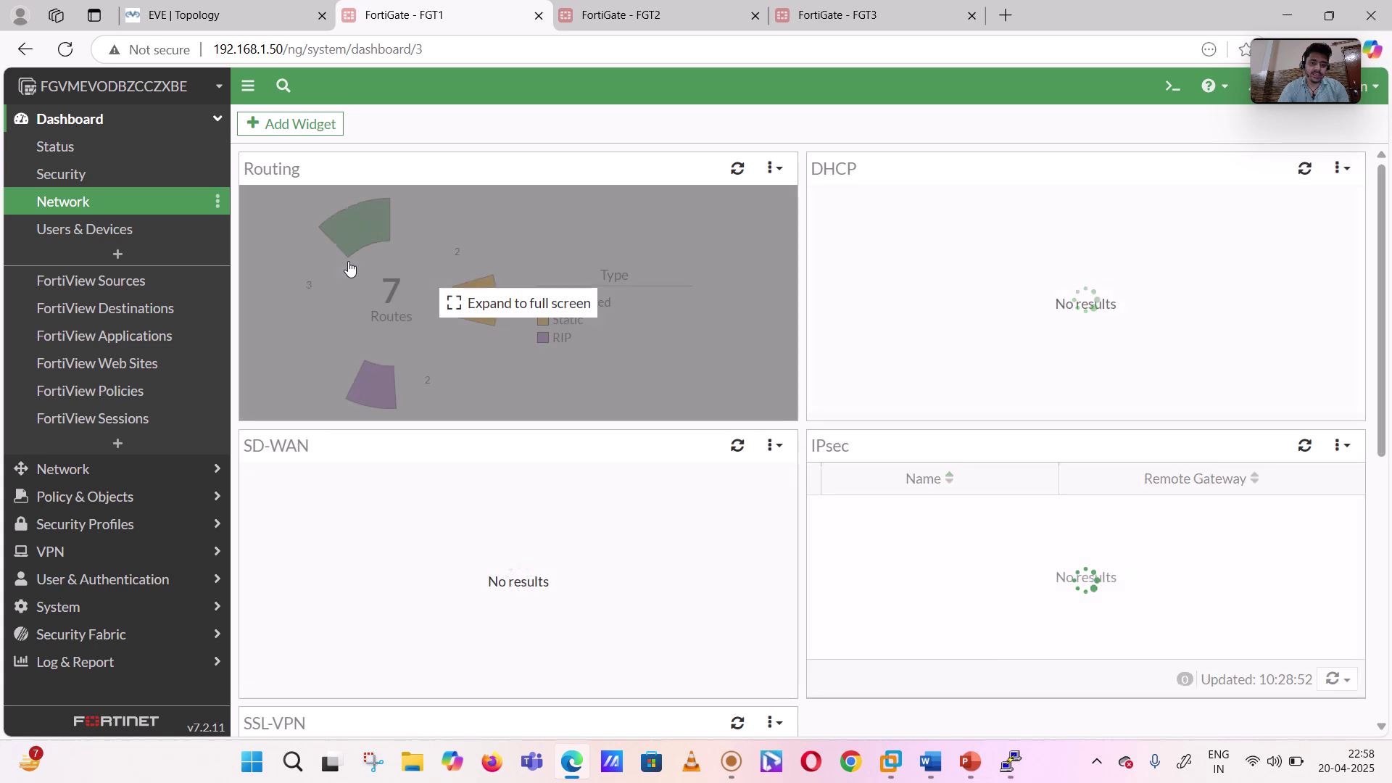
left_click(349, 268)
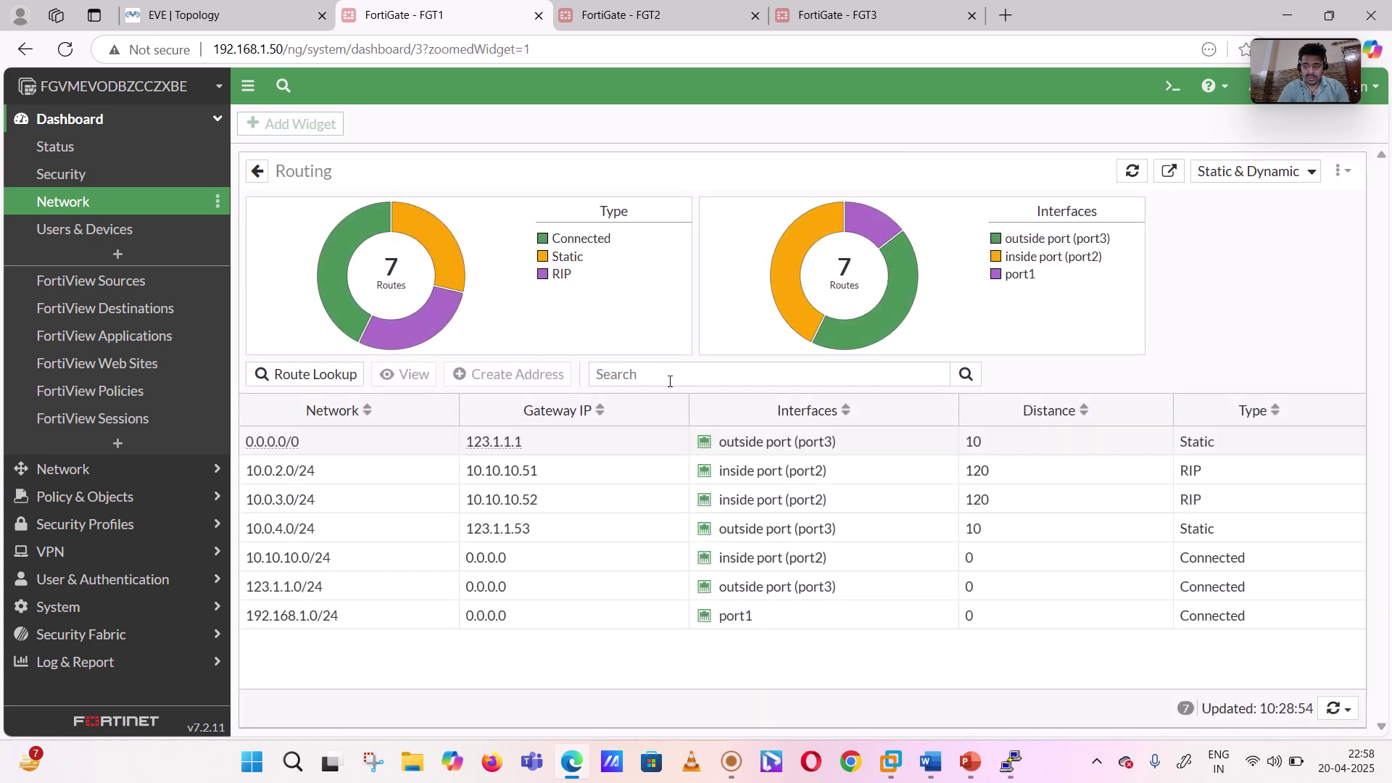
left_click(66, 51)
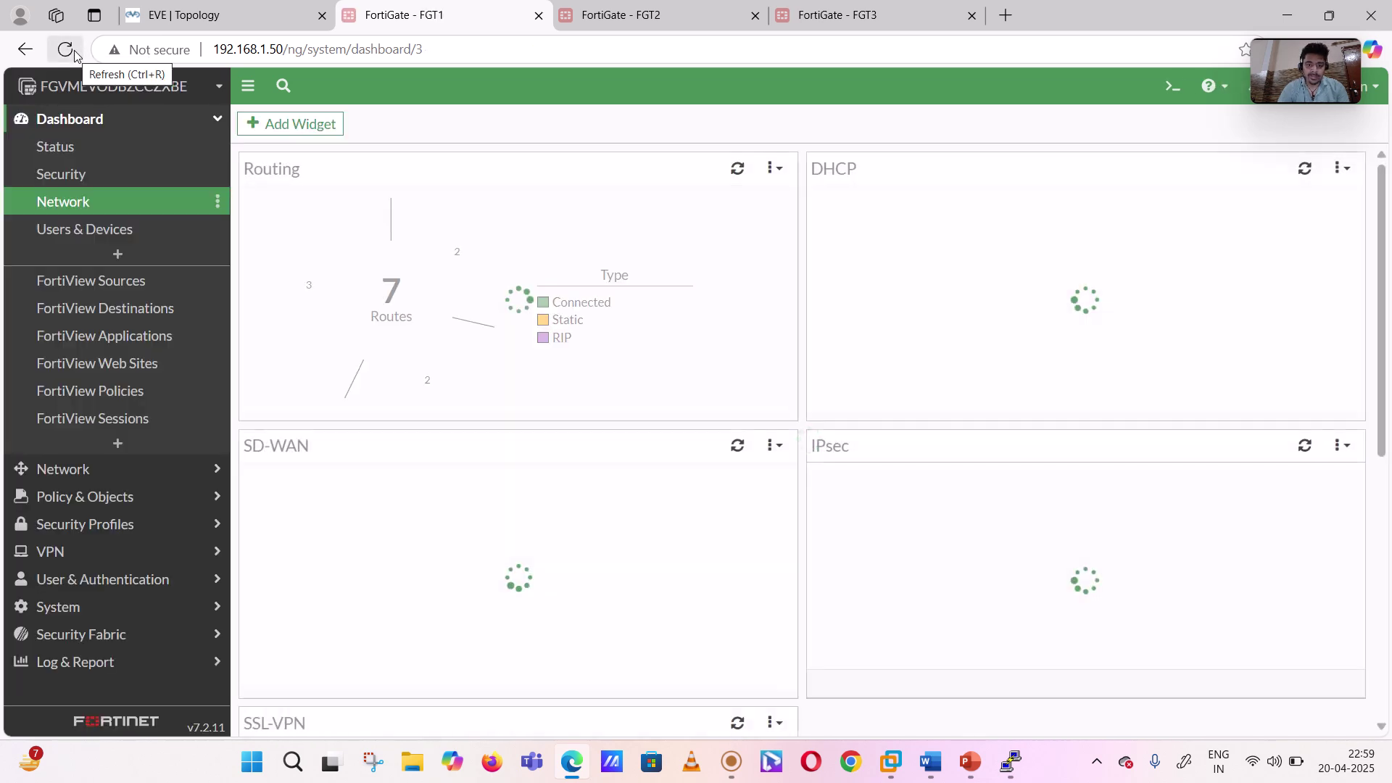
left_click(391, 288)
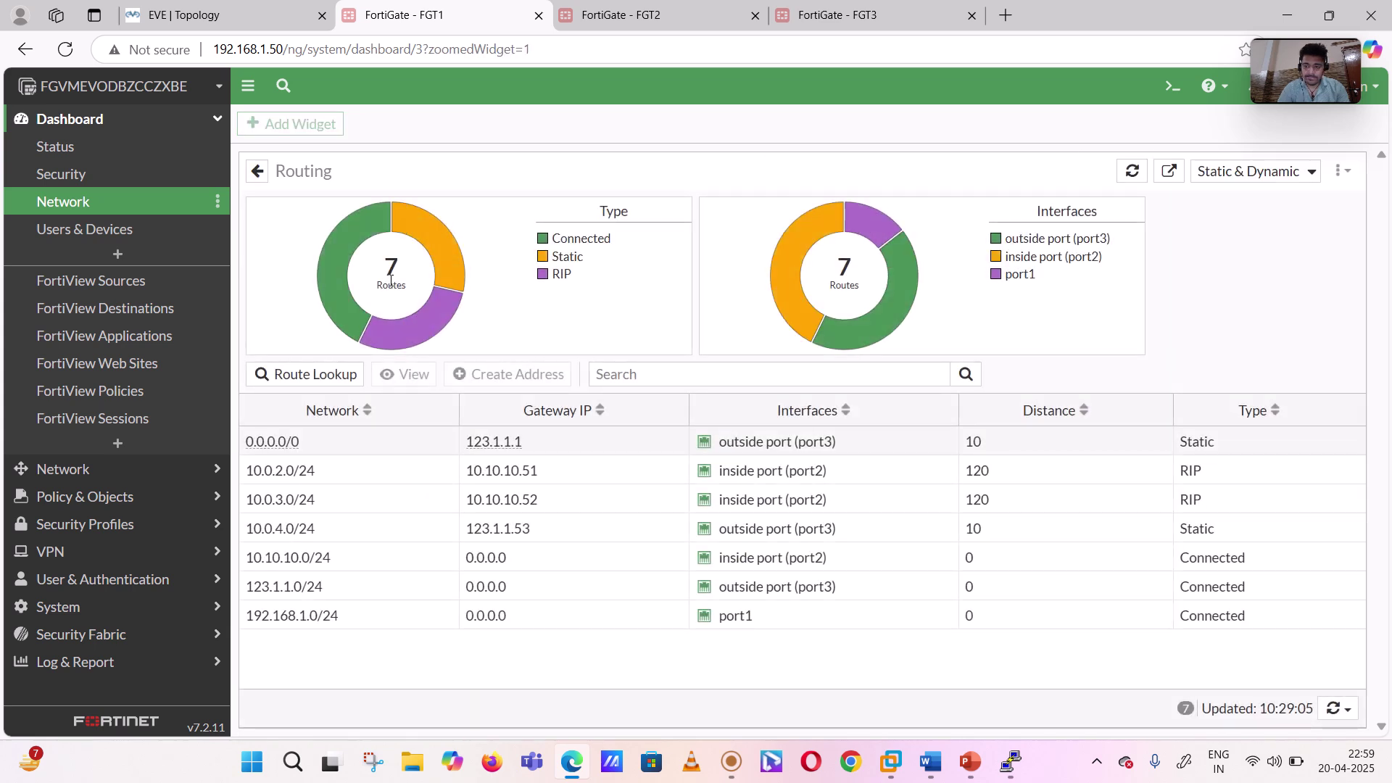
left_click(98, 480)
left_click(81, 385)
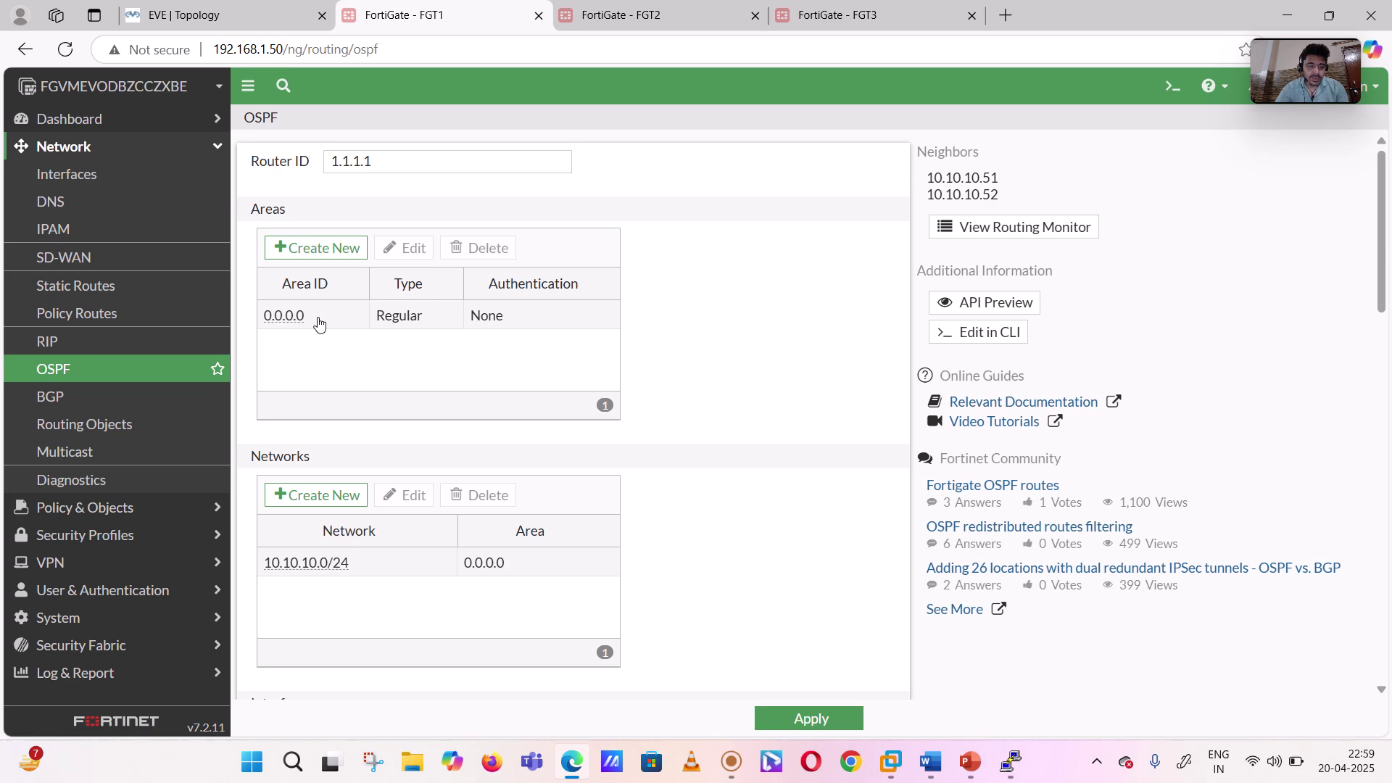
- Apply FGT1's OSPF settings (router ID 1.1.1.1, area 0.0.0.0, 10.10.10.0/24), then move to FGT2's tab
scroll(688, 374, "down", 5)
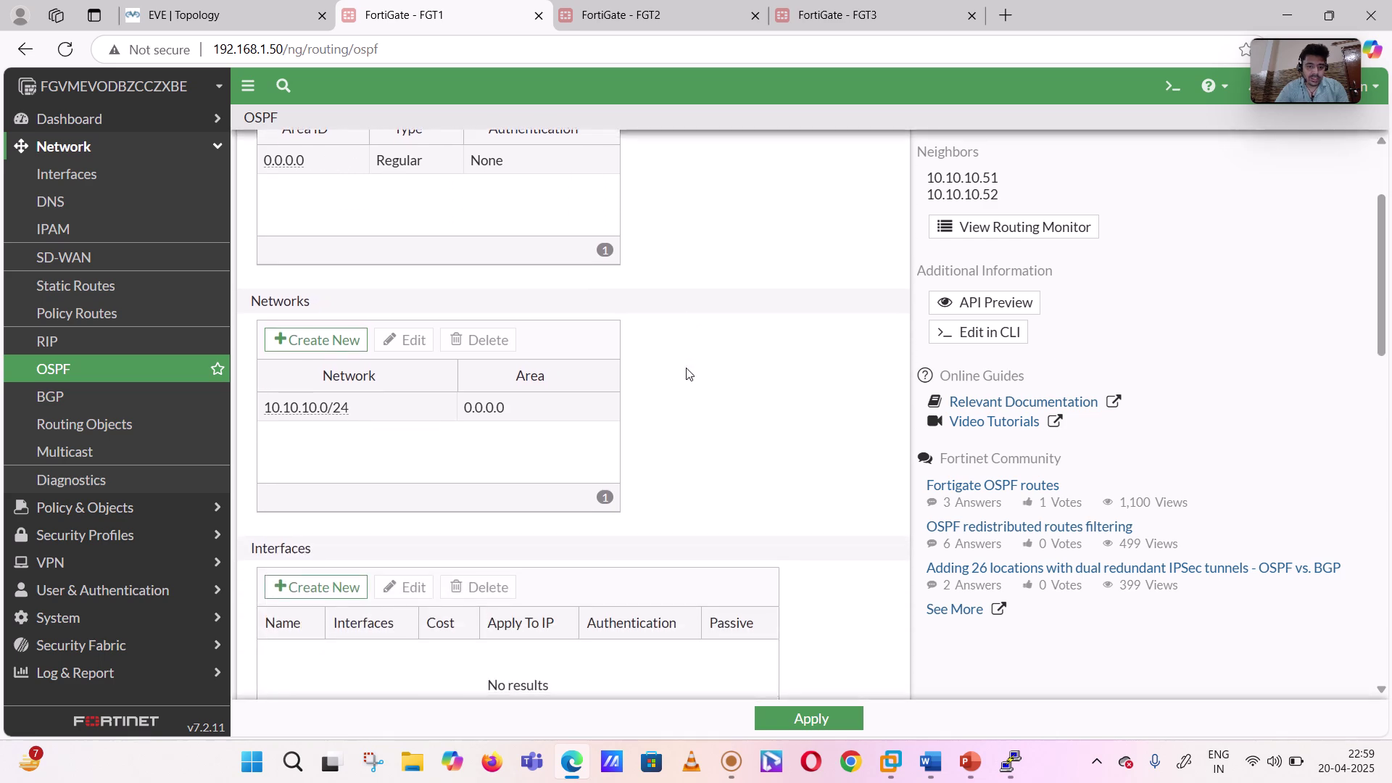
scroll(688, 374, "down", 3)
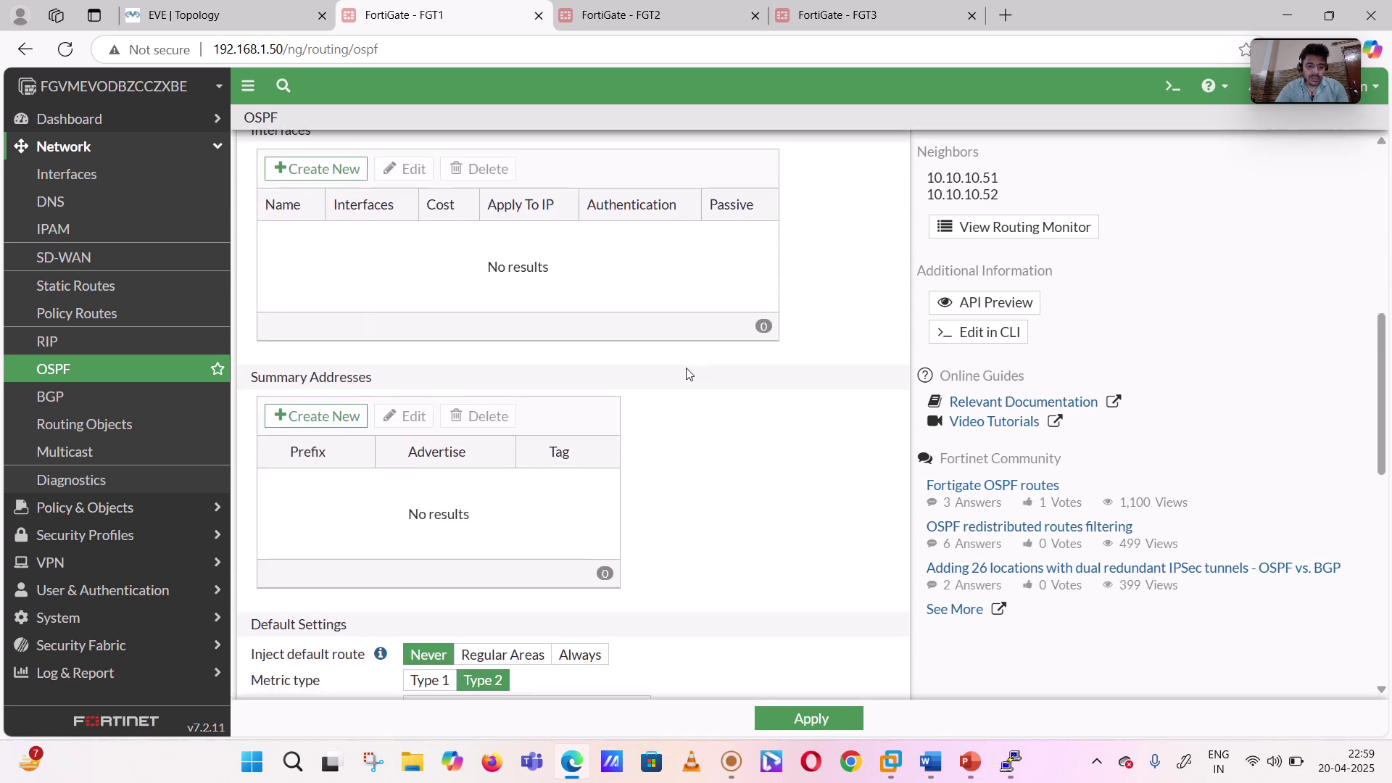
scroll(689, 375, "down", 8)
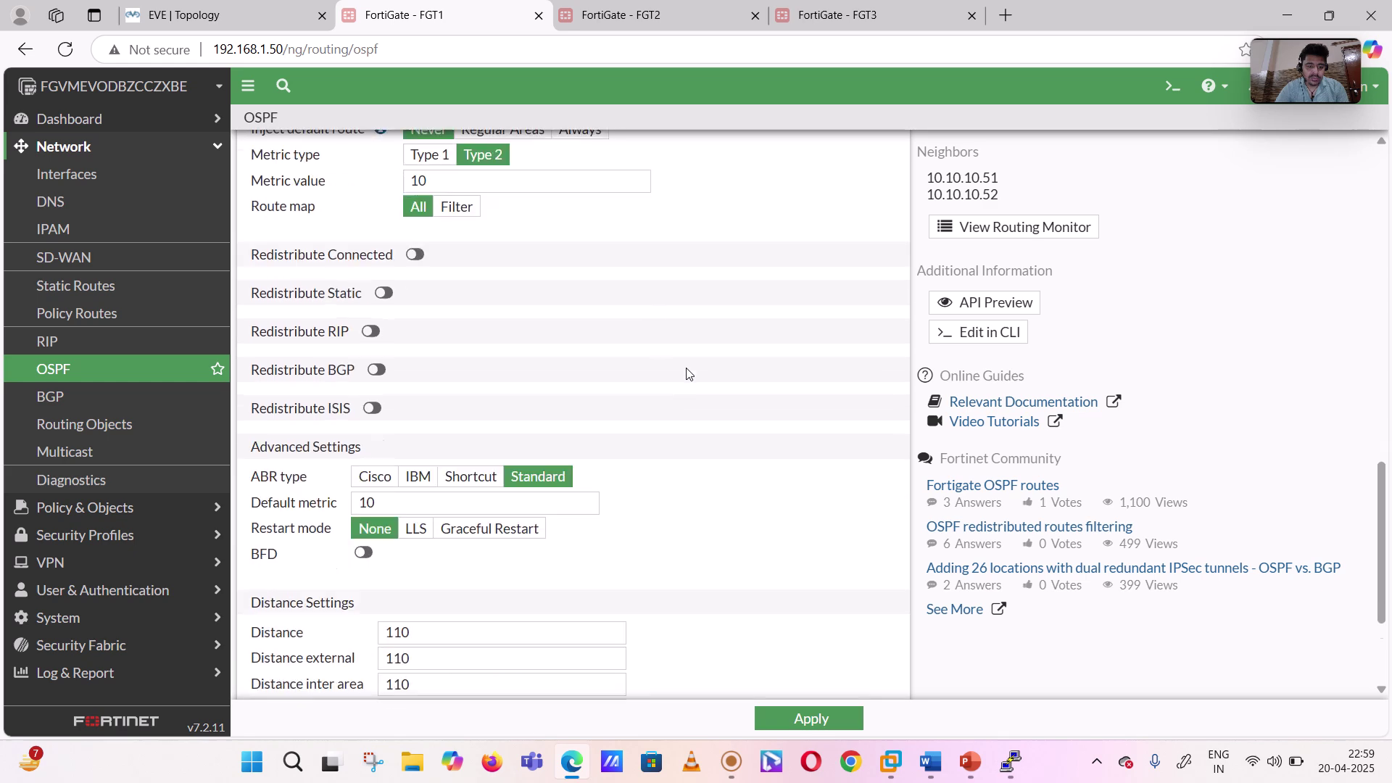
scroll(689, 374, "up", 15)
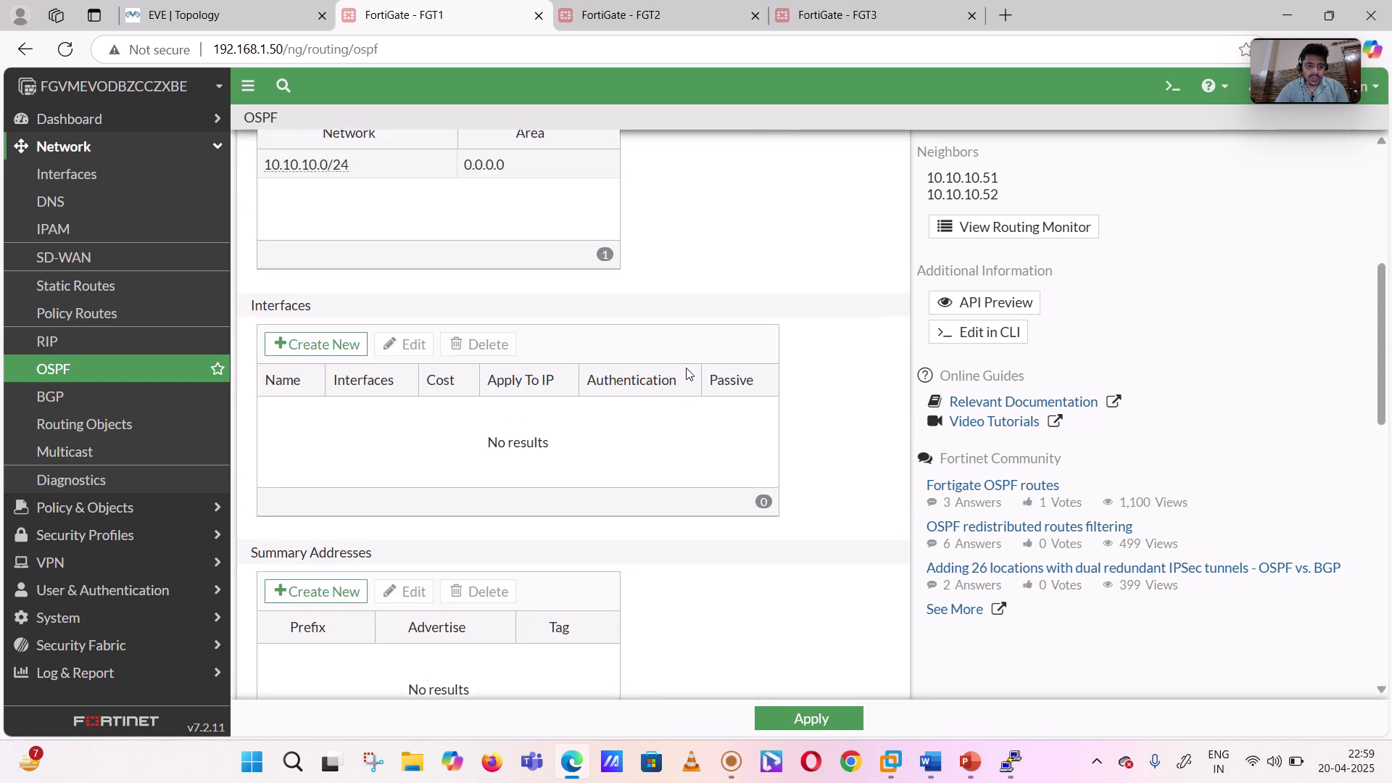
scroll(688, 374, "up", 2)
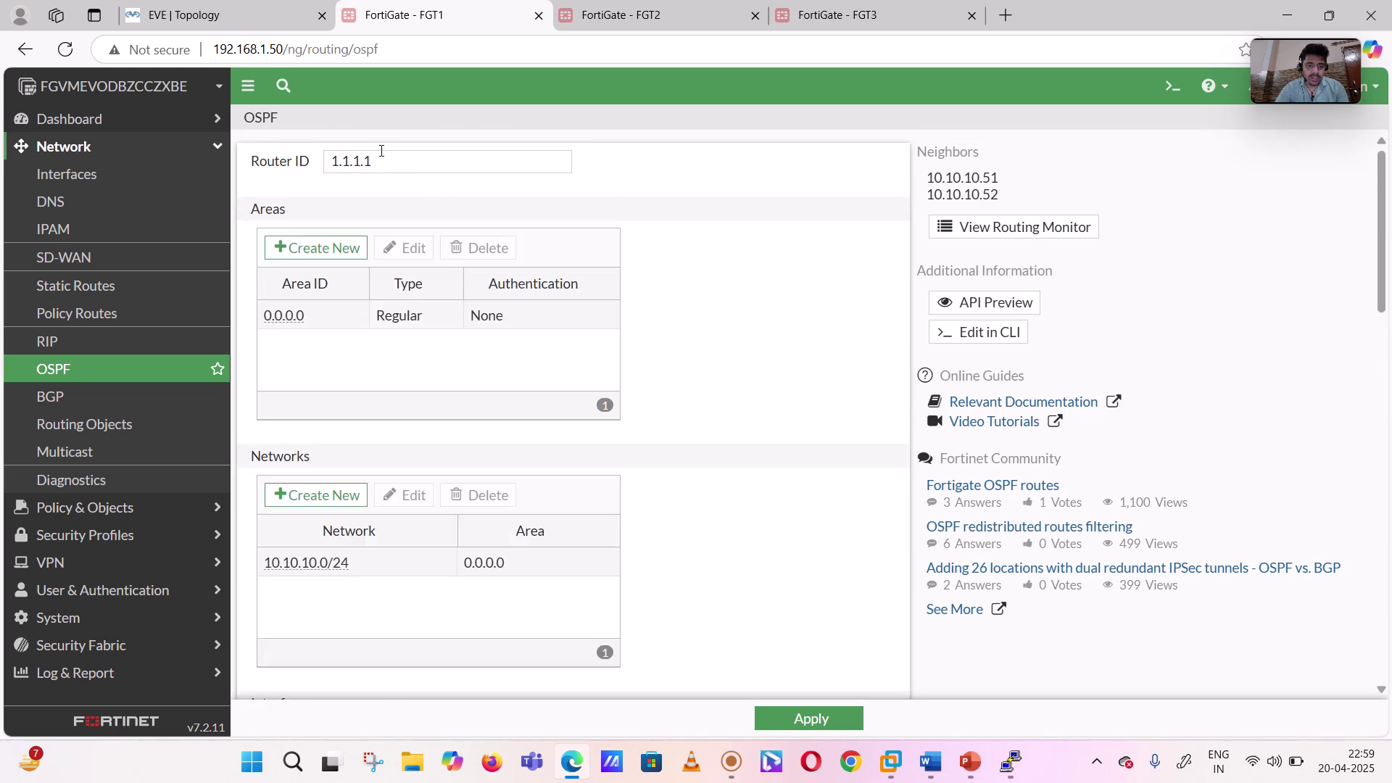
left_click(841, 721)
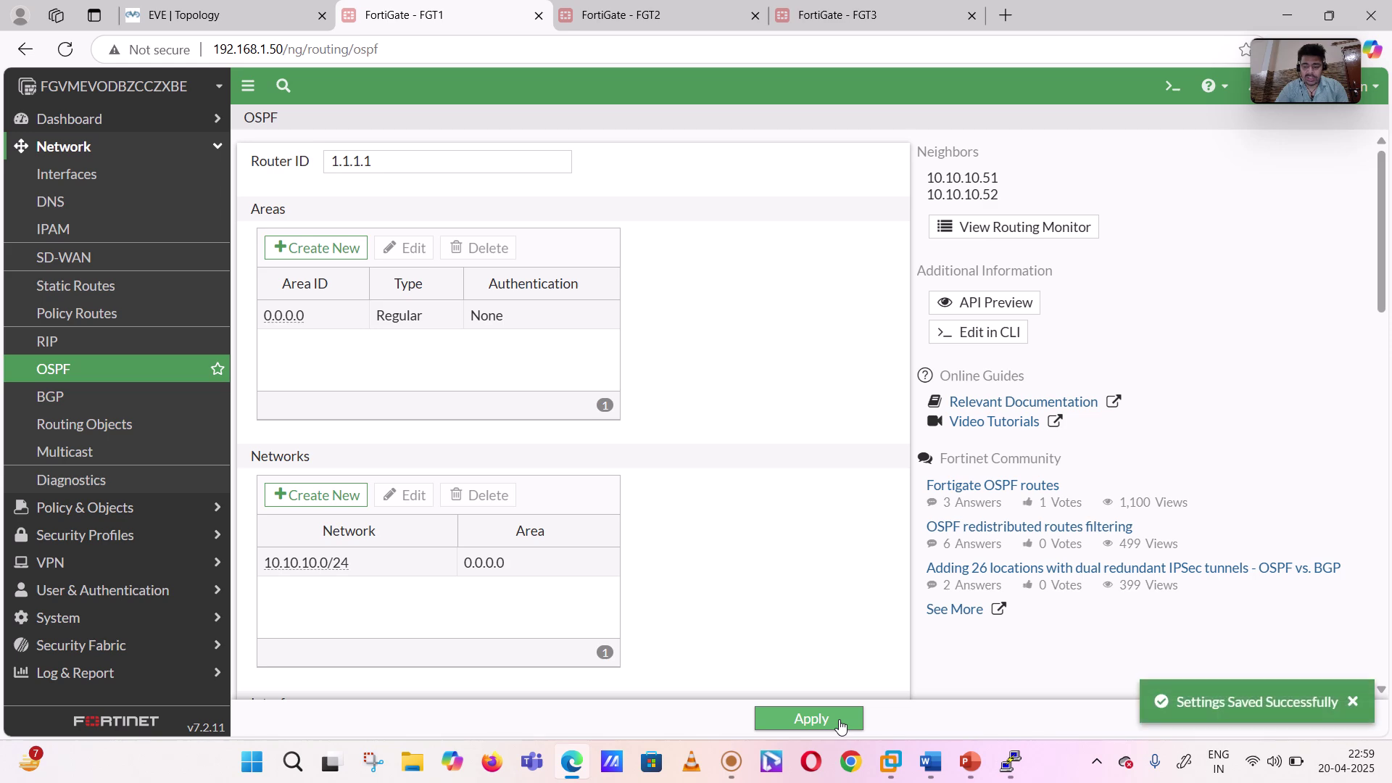
left_click(695, 8)
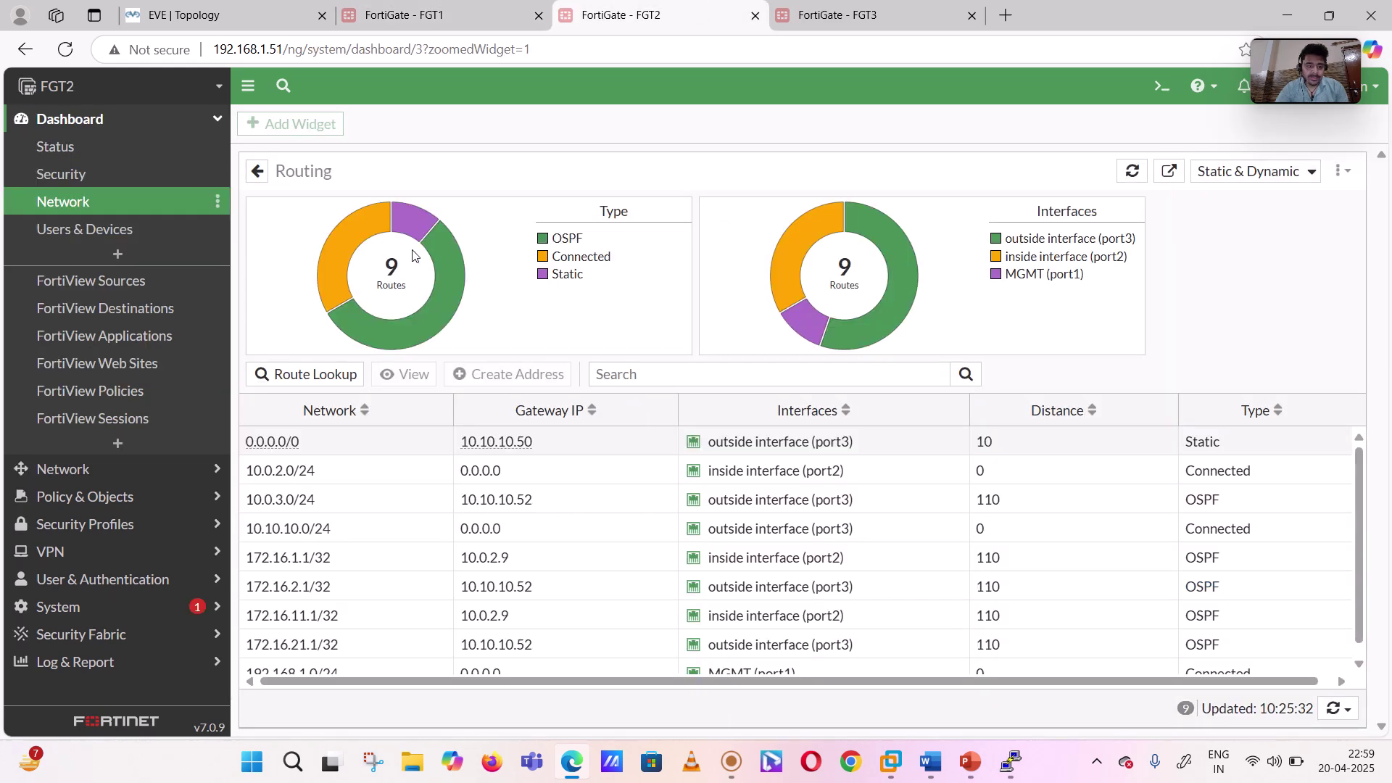
- Reload FGT2's routing view, then return to FGT1 and reload its OSPF page
left_click(58, 49)
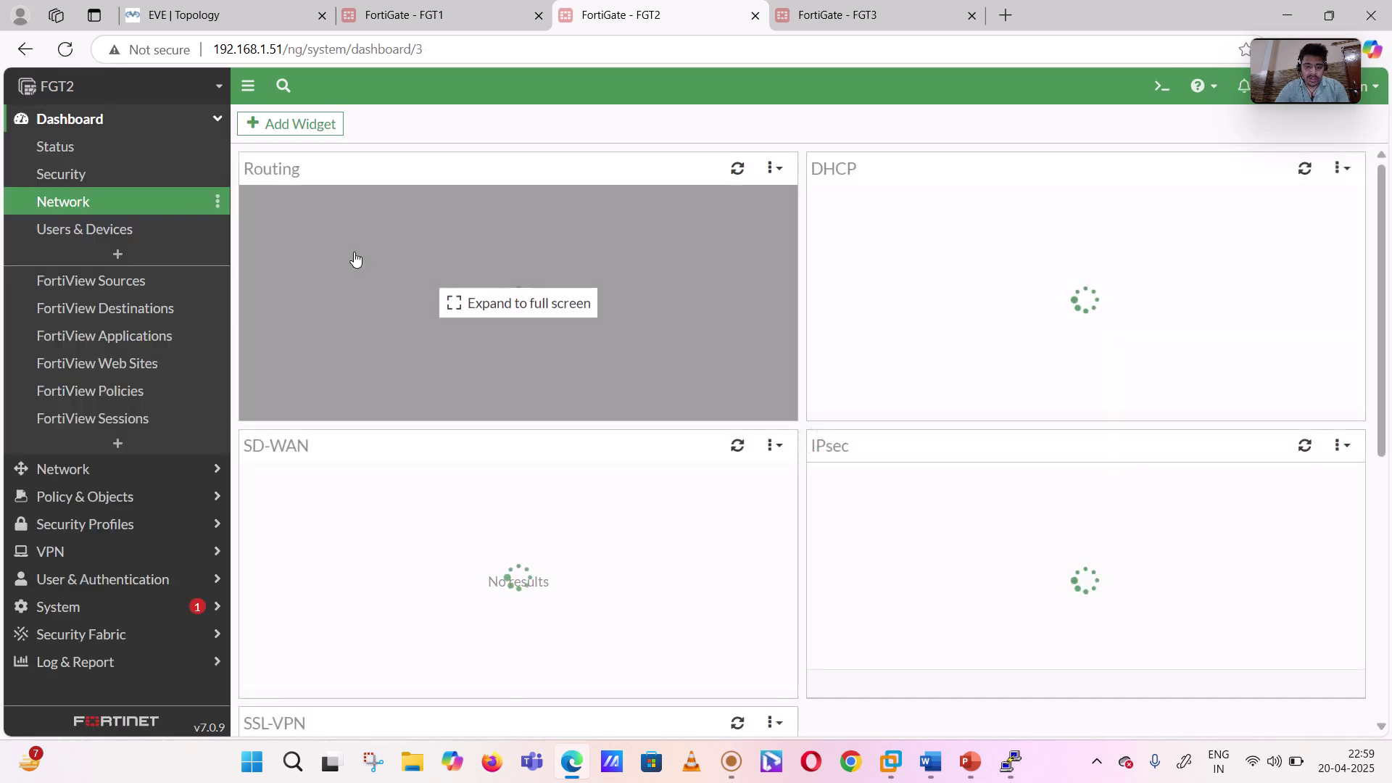
left_click(452, 25)
left_click(65, 51)
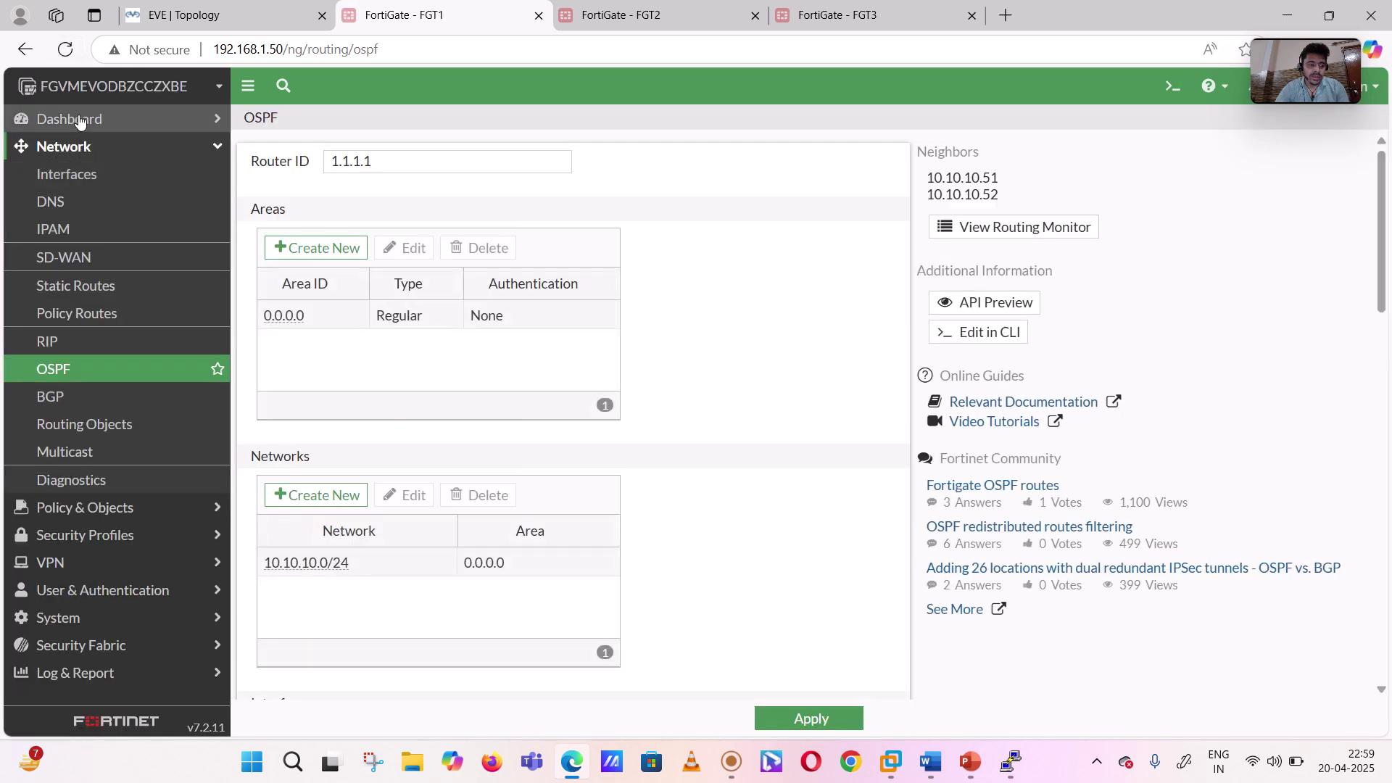
- Open FGT1's Network dashboard and expand the Routing widget to full screen
left_click(78, 120)
left_click(67, 206)
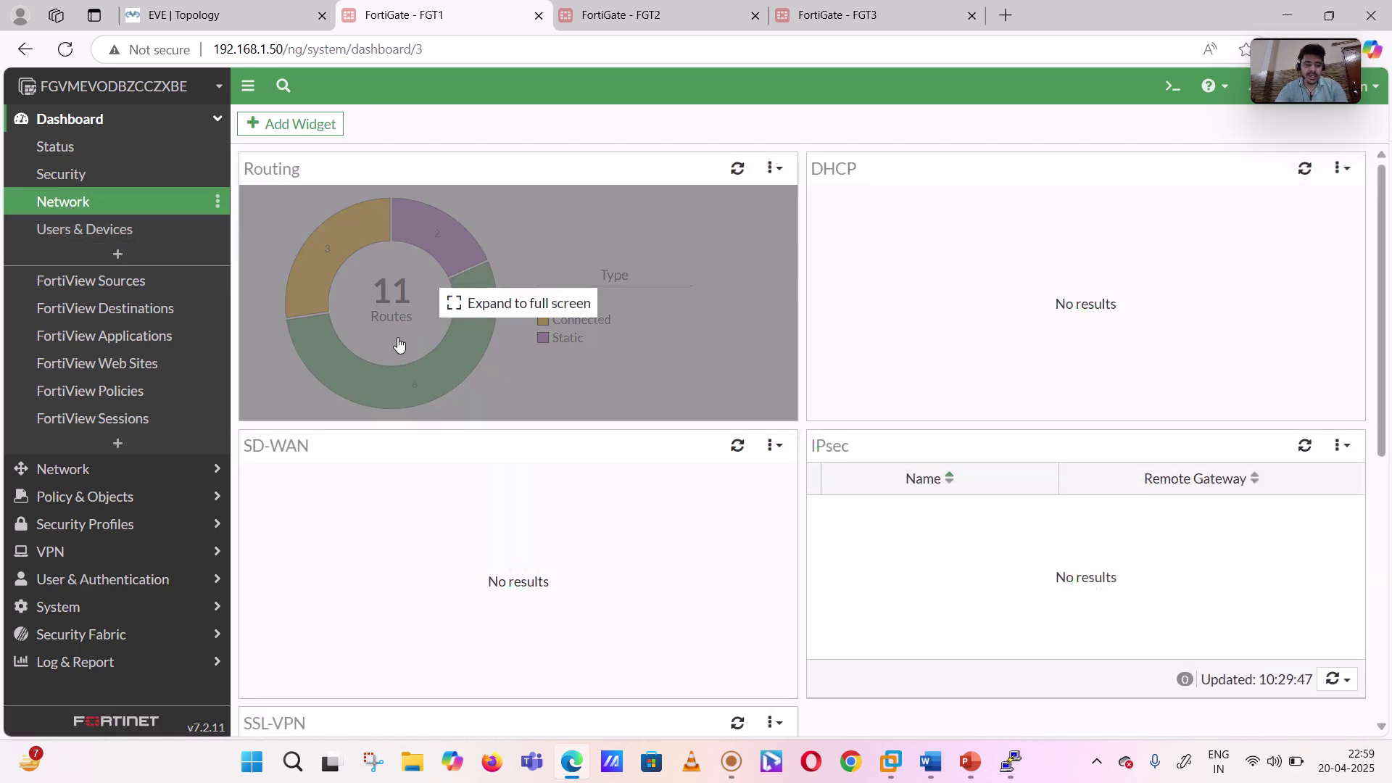
left_click(398, 343)
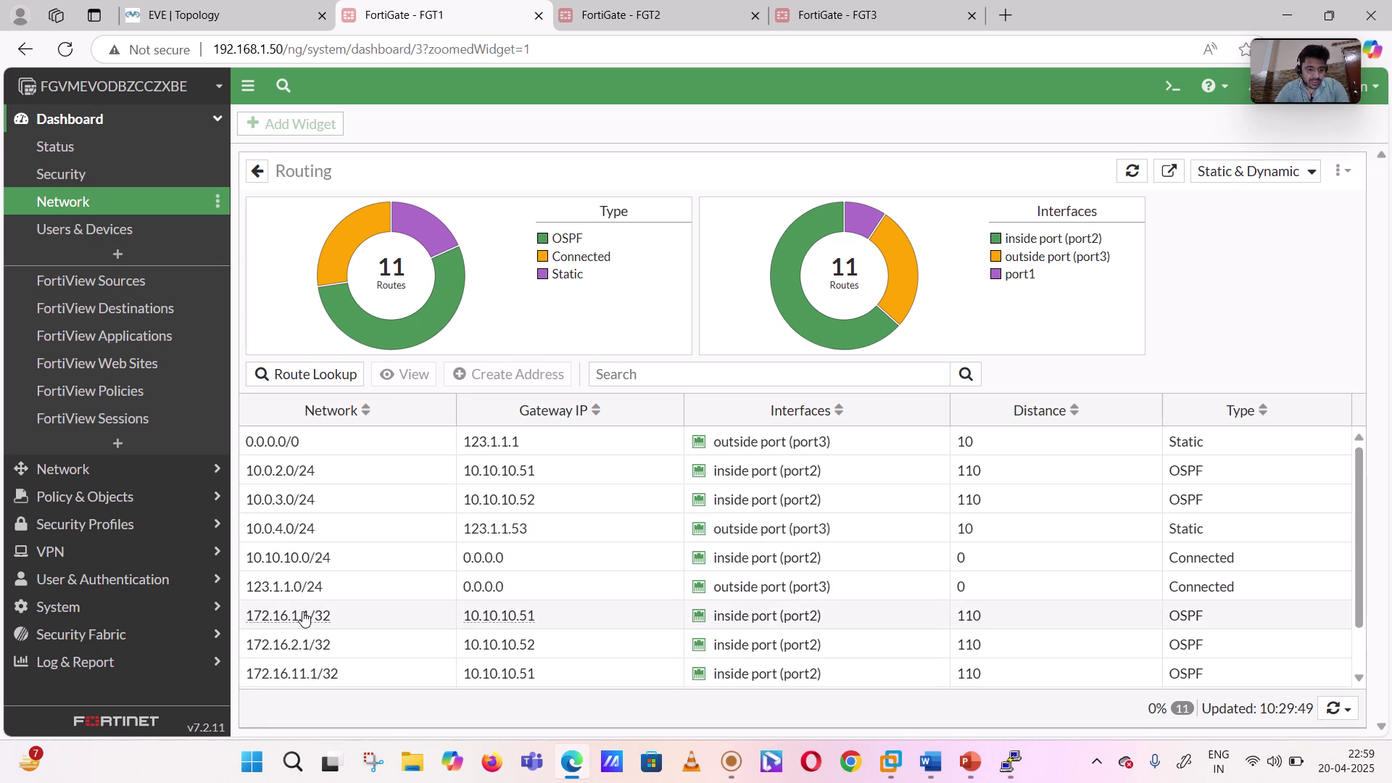
- Review the 11 routes, noting OSPF entries at distance 110, then bring Word's diagram forward
scroll(320, 645, "down", 1)
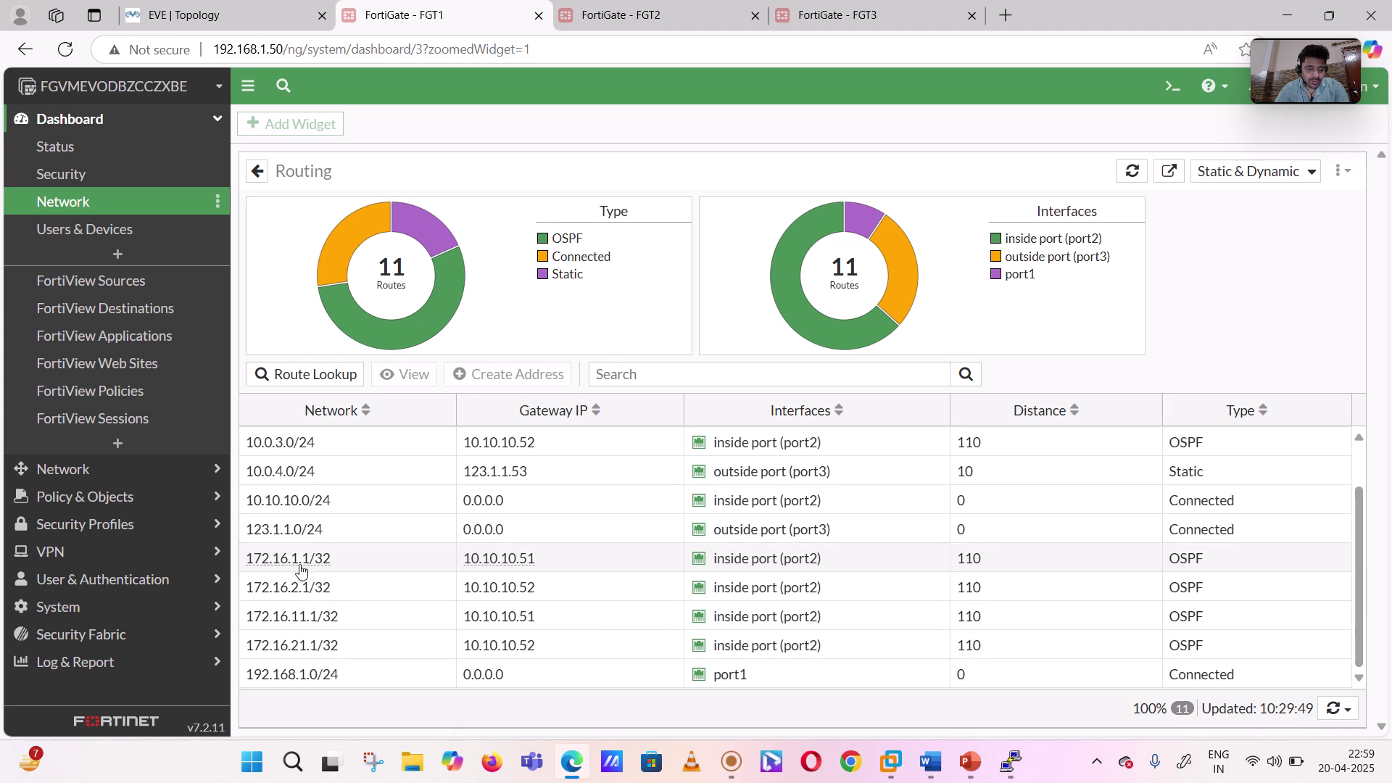
scroll(311, 624, "up", 1)
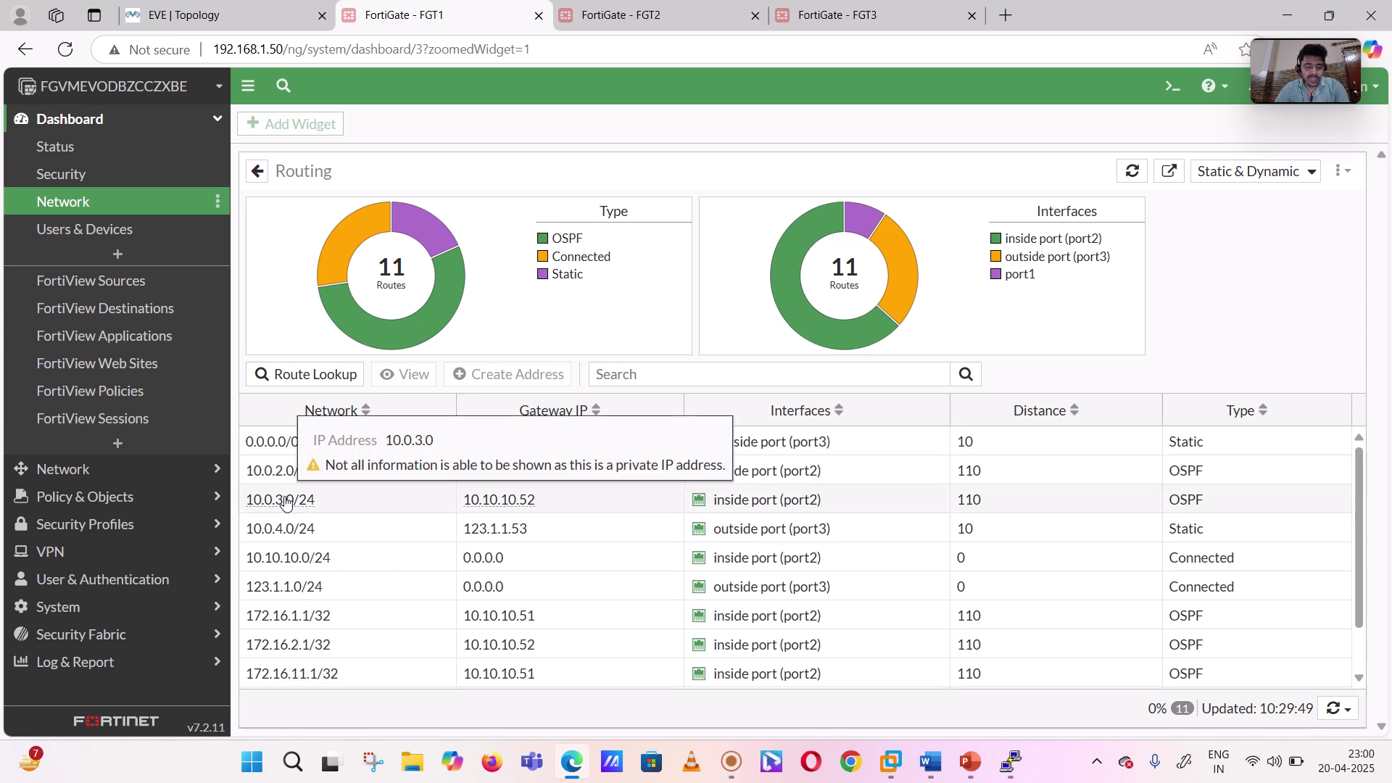
mouse_move(285, 483)
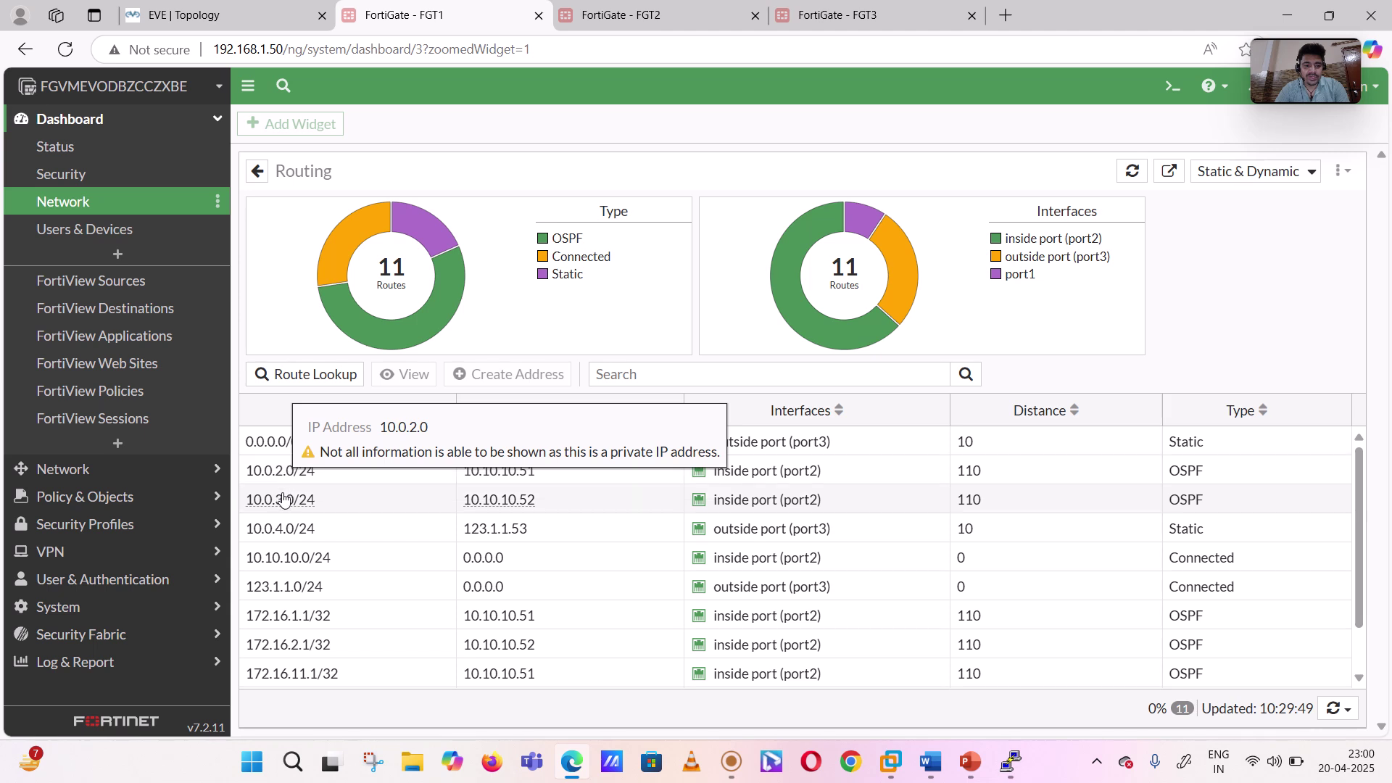
mouse_move(284, 507)
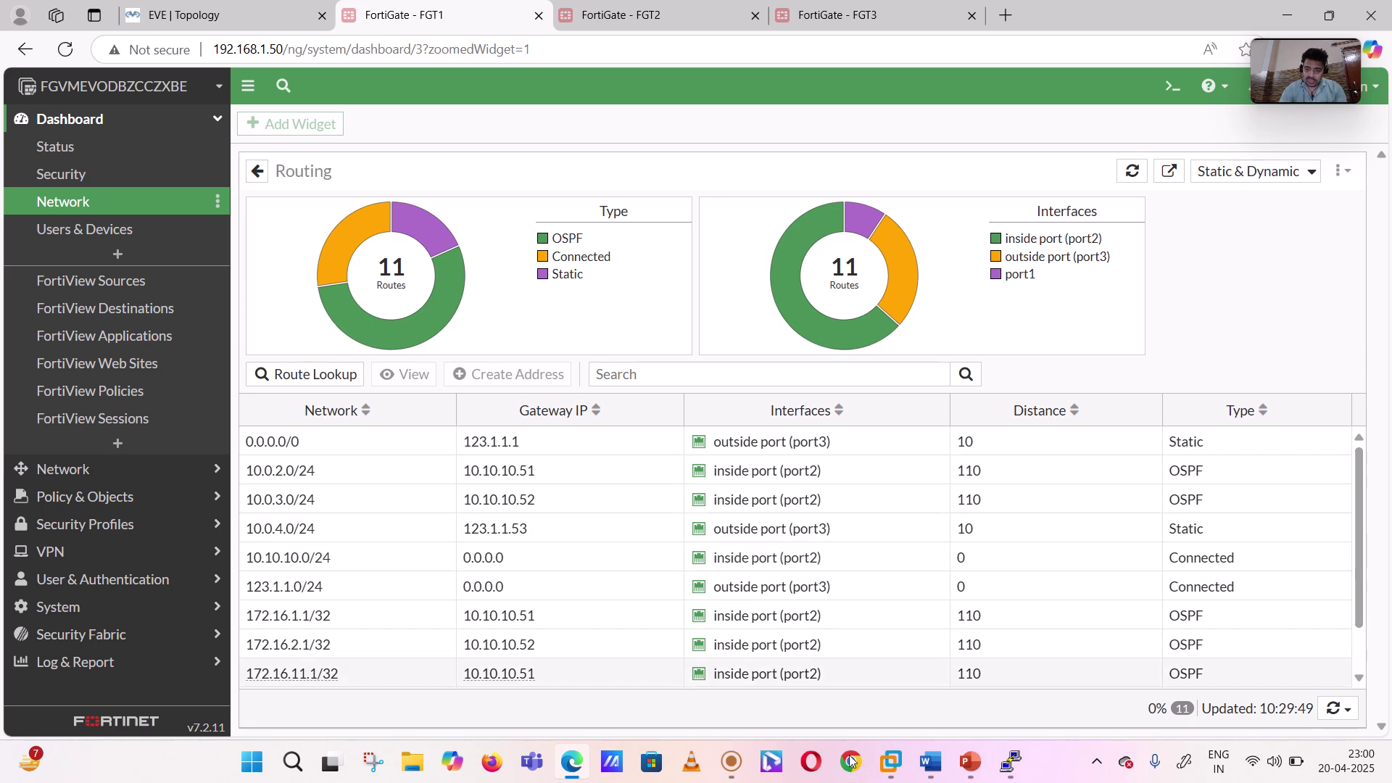
left_click(931, 762)
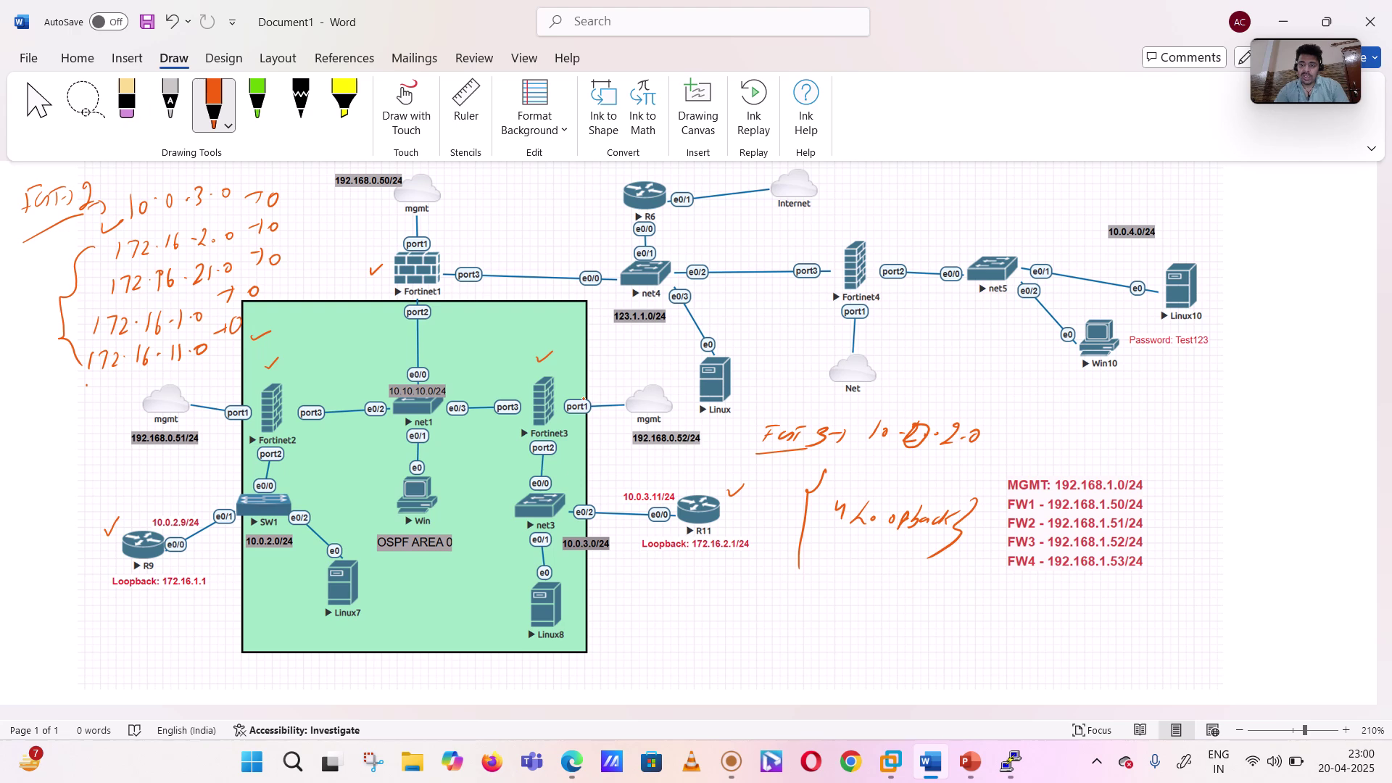
- Ink a mark on Fortinet3's port1 and note RIP→120 and OSPF→110 on the diagram
left_click_drag(591, 401, 619, 404)
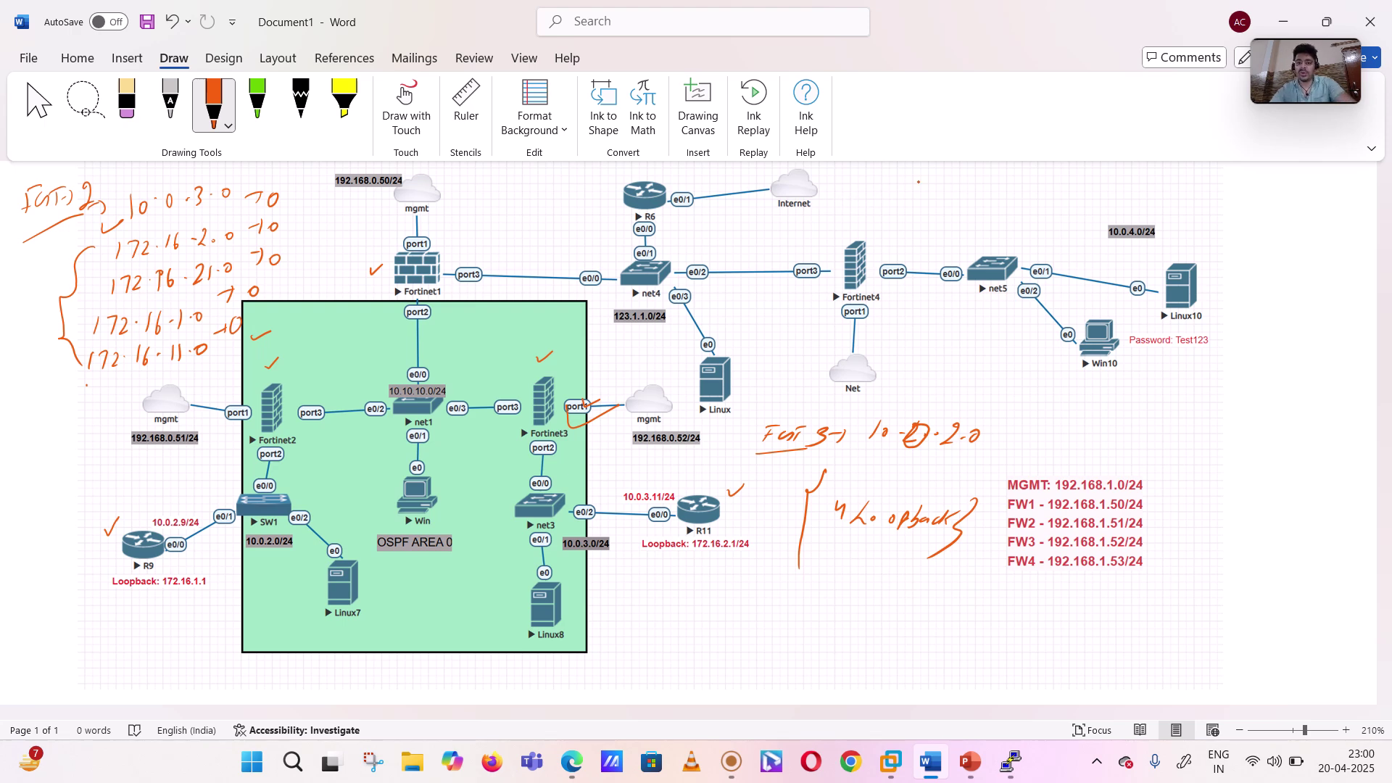
left_click_drag(876, 193, 872, 209)
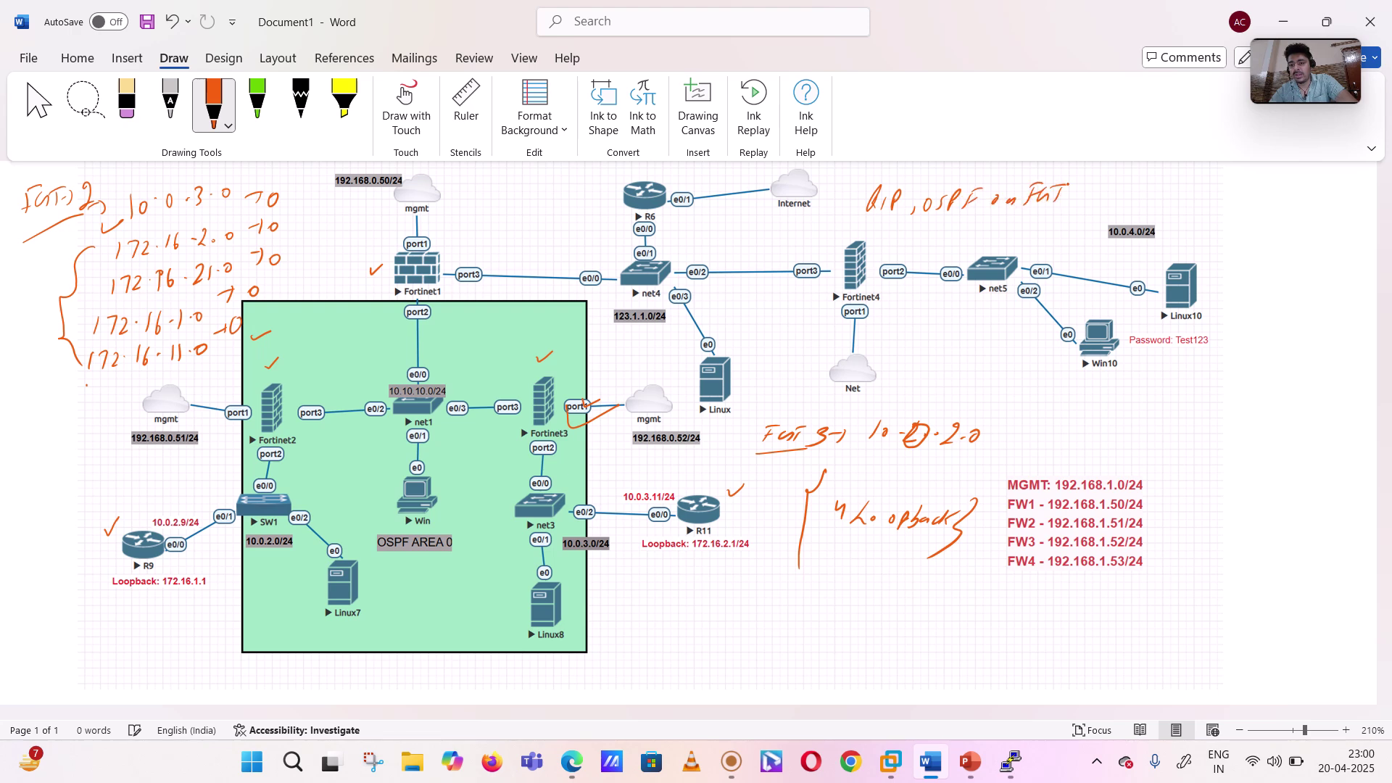
mouse_move(1105, 186)
left_mouse_down()
mouse_move(1107, 198)
mouse_move(1138, 197)
left_mouse_up()
left_click_drag(1157, 194, 1234, 192)
left_click_drag(1174, 229, 1185, 249)
left_click_drag(1197, 233, 1210, 234)
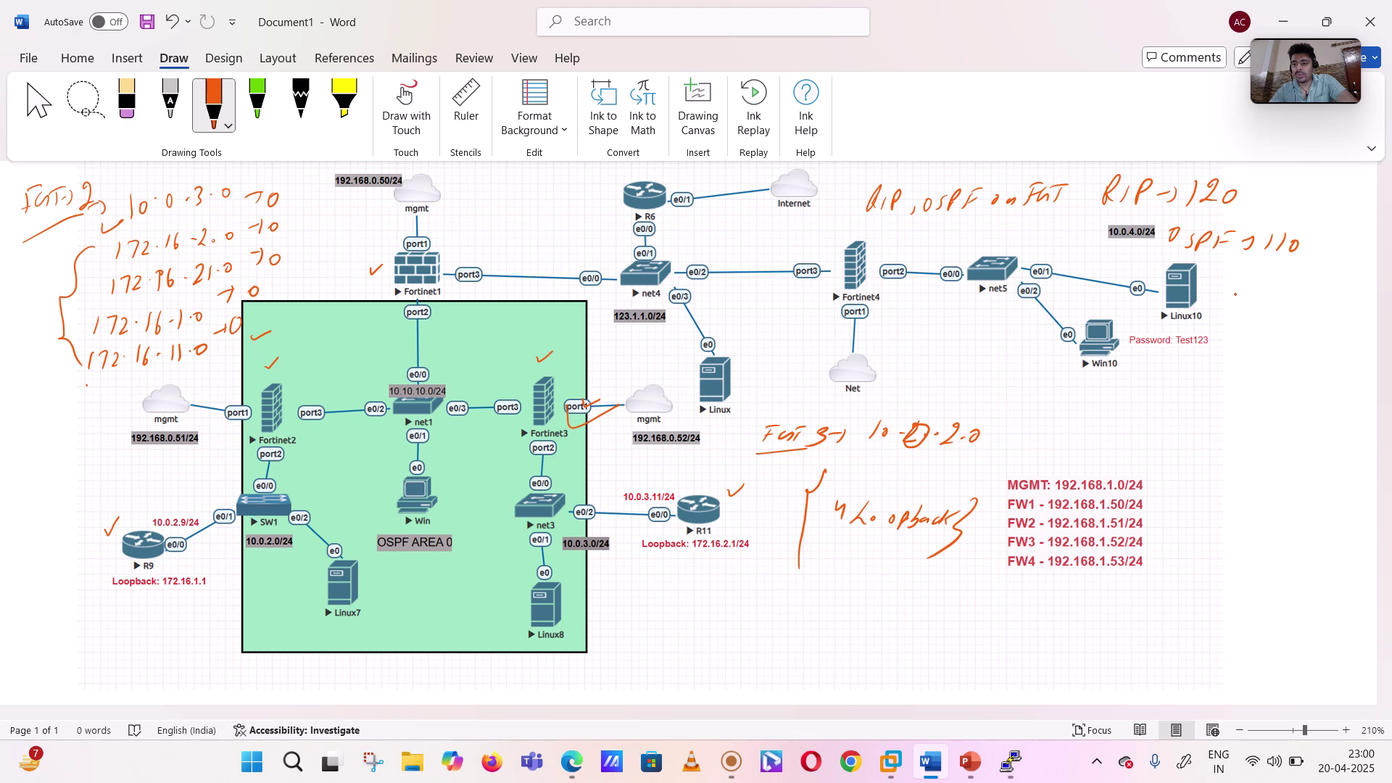
- Handwrite 'lower AD preferred' and underline it
left_click_drag(1305, 310, 1327, 310)
left_click_drag(1310, 305, 1330, 307)
left_click_drag(1232, 330, 1259, 347)
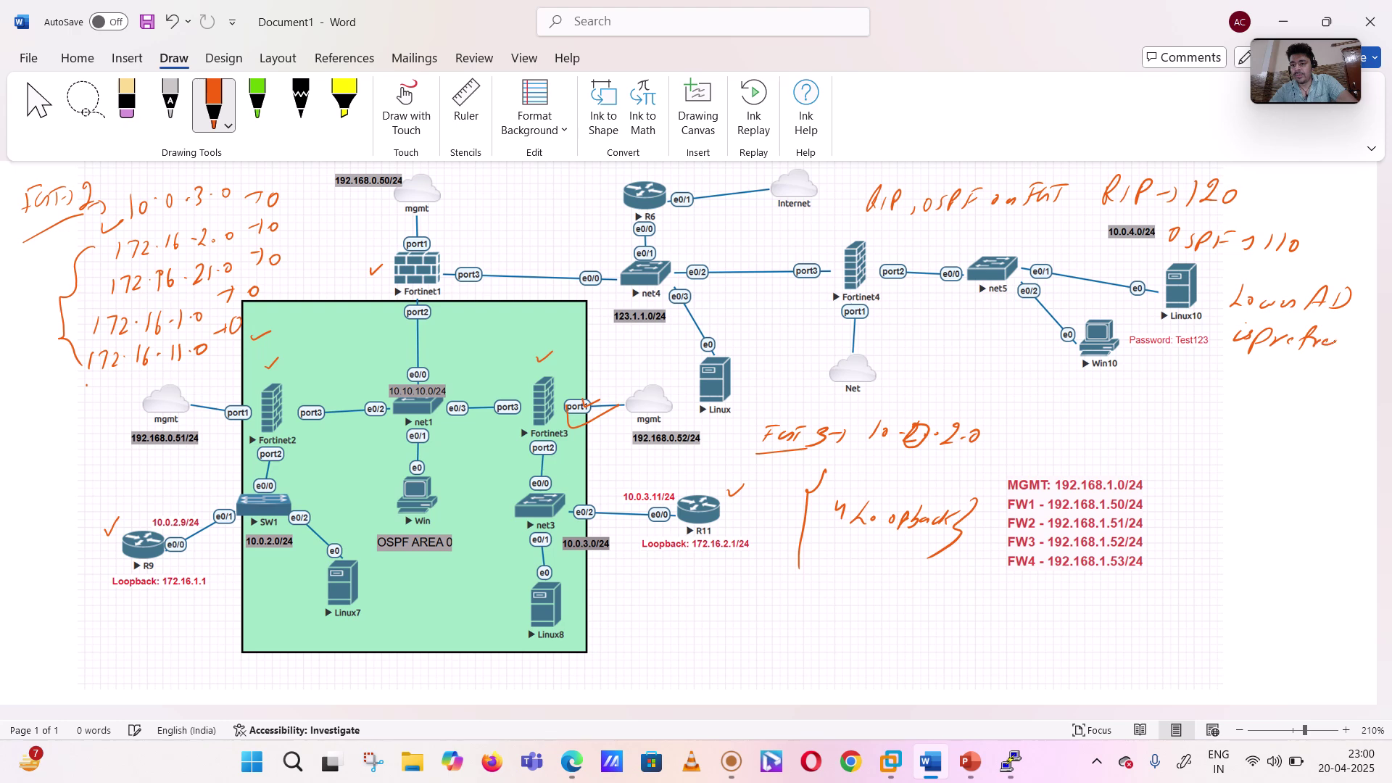
left_click_drag(1346, 346, 1357, 332)
left_click_drag(1232, 371, 1338, 358)
- Ink 'OSPF Route > RIP' beneath the note, then return to FGT1's CLI console
left_click_drag(1176, 395, 1173, 395)
mouse_move(1191, 399)
left_mouse_down()
mouse_move(1187, 413)
mouse_move(1300, 414)
left_mouse_up()
left_click_drag(1303, 393, 1317, 427)
left_click(1319, 432)
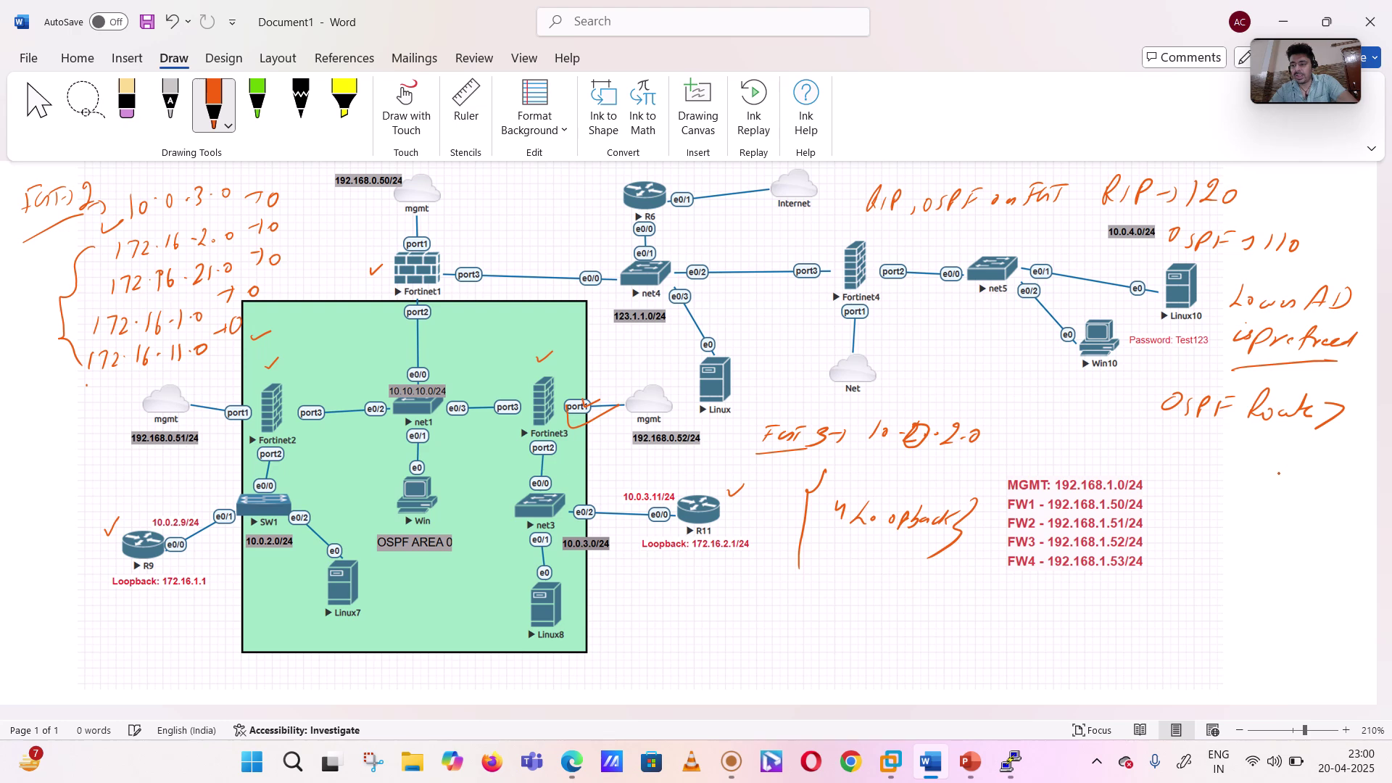
left_click_drag(1288, 476, 1301, 475)
mouse_move(1311, 459)
left_mouse_down()
mouse_move(1311, 474)
mouse_move(1334, 469)
left_mouse_up()
left_click_drag(1220, 502, 1323, 491)
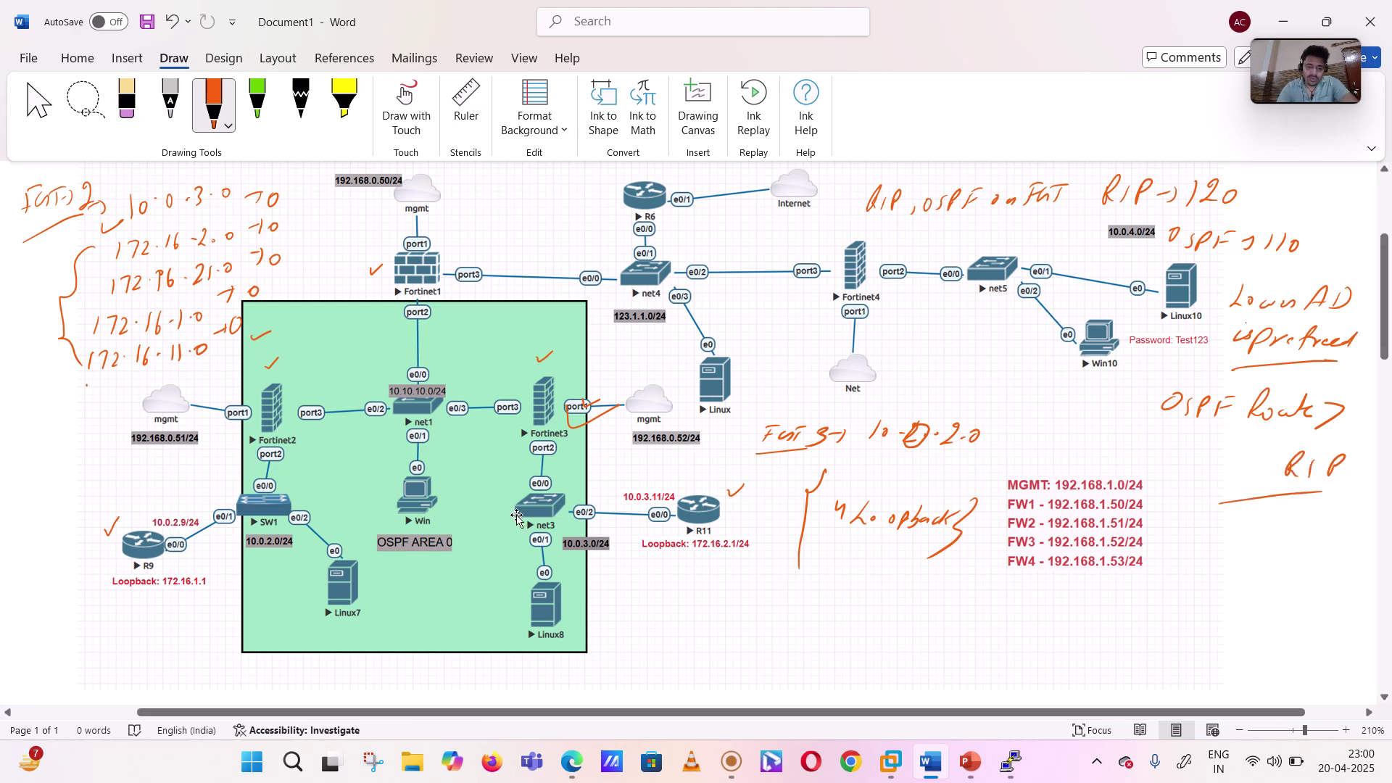
left_click(571, 761)
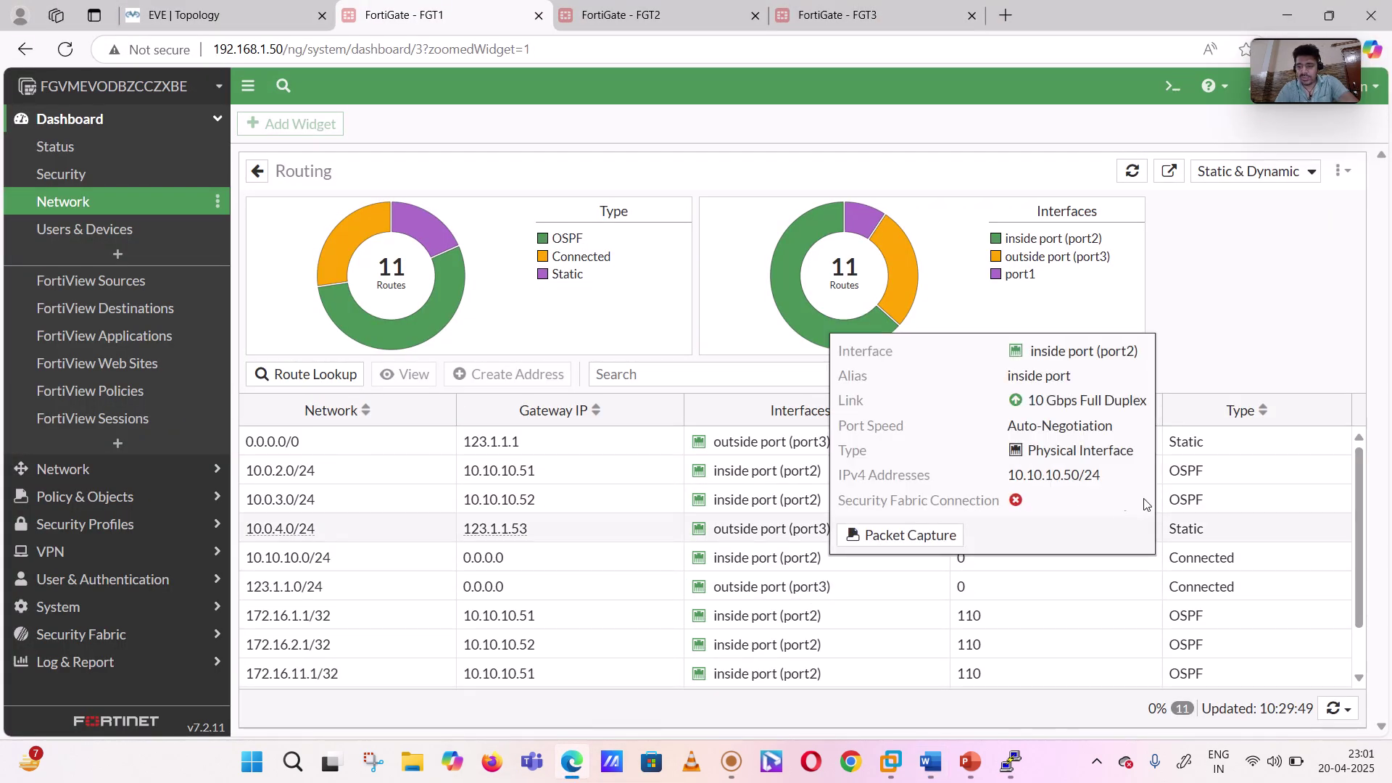
left_click(1173, 87)
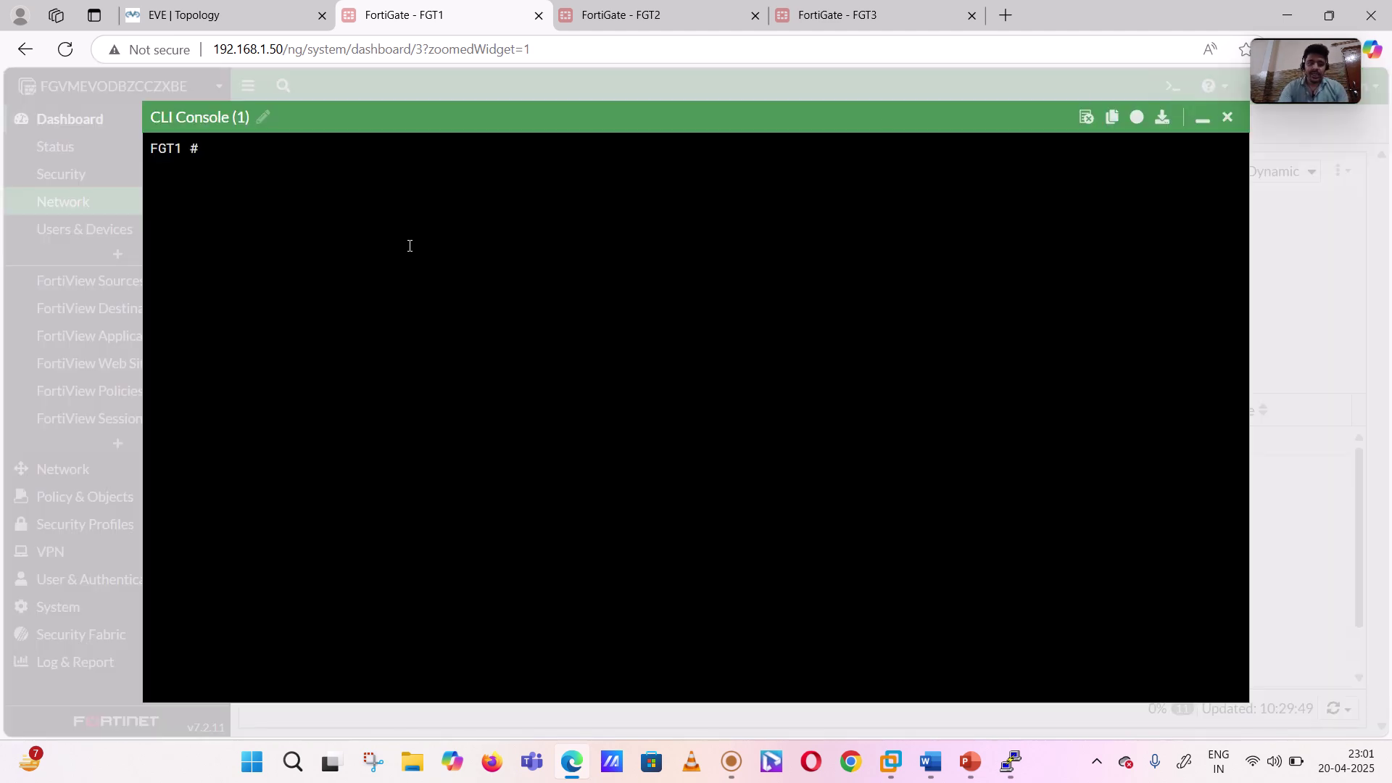
- Run 'get router info ospf neighbor' and select the 2.2.2.2 Full/DR and 3.3.3.3 Full/Backup rows
key("Return")
key("Return")
type("get router ")
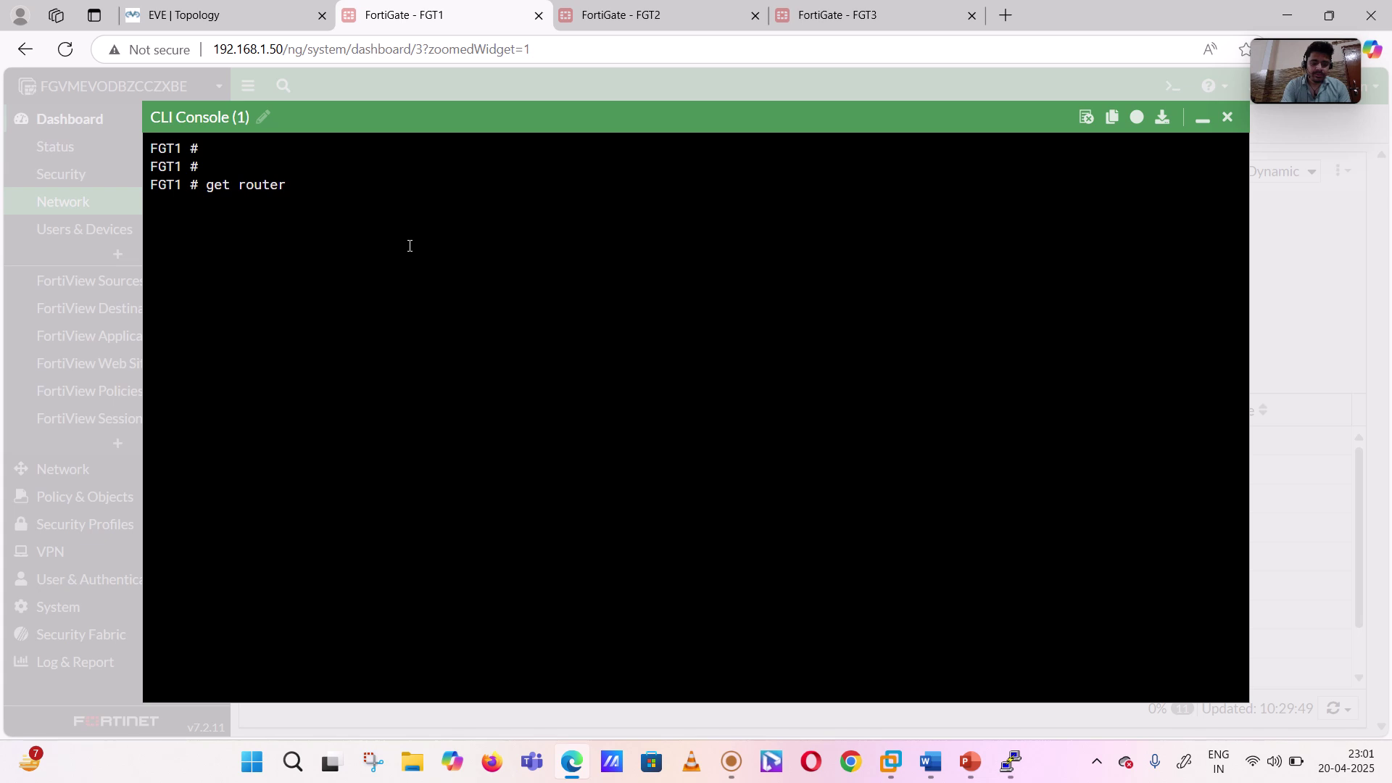
type("info ?")
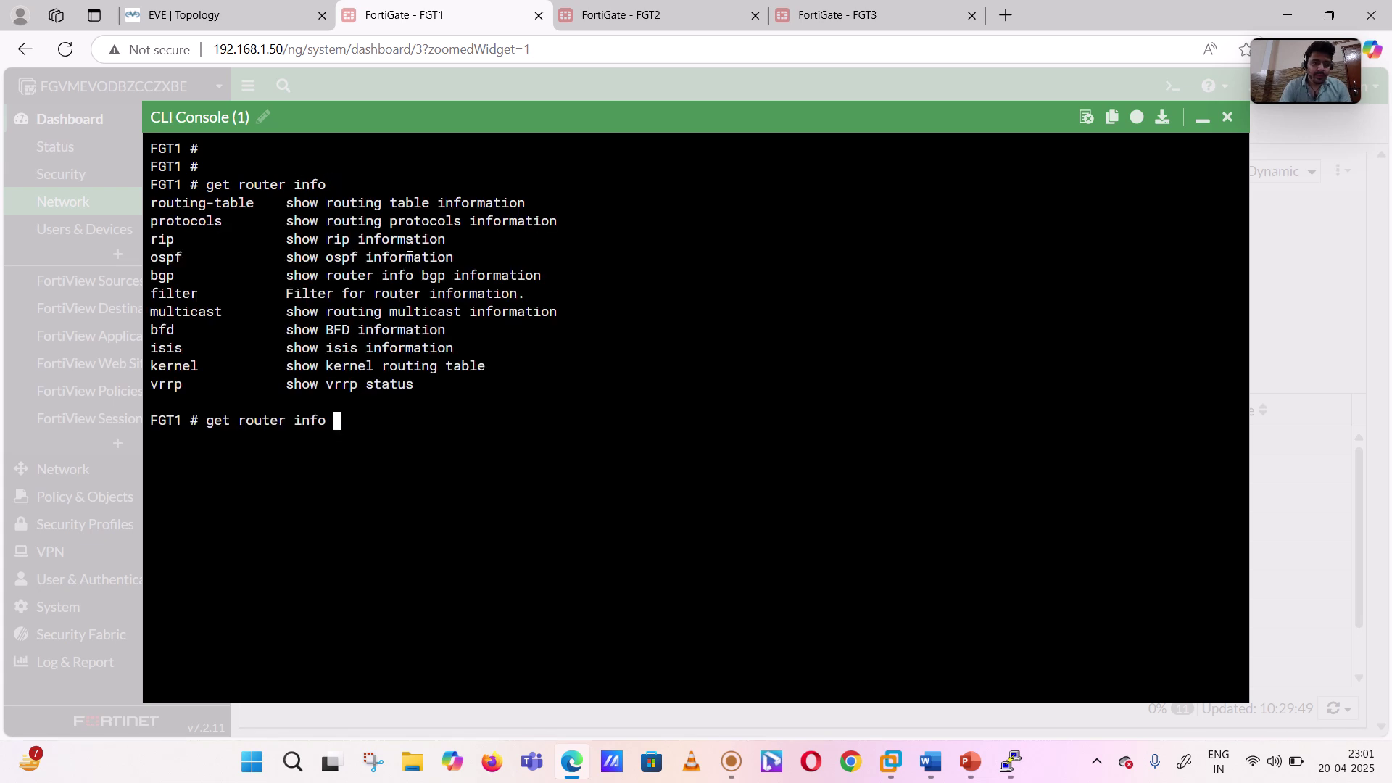
type("ospf ")
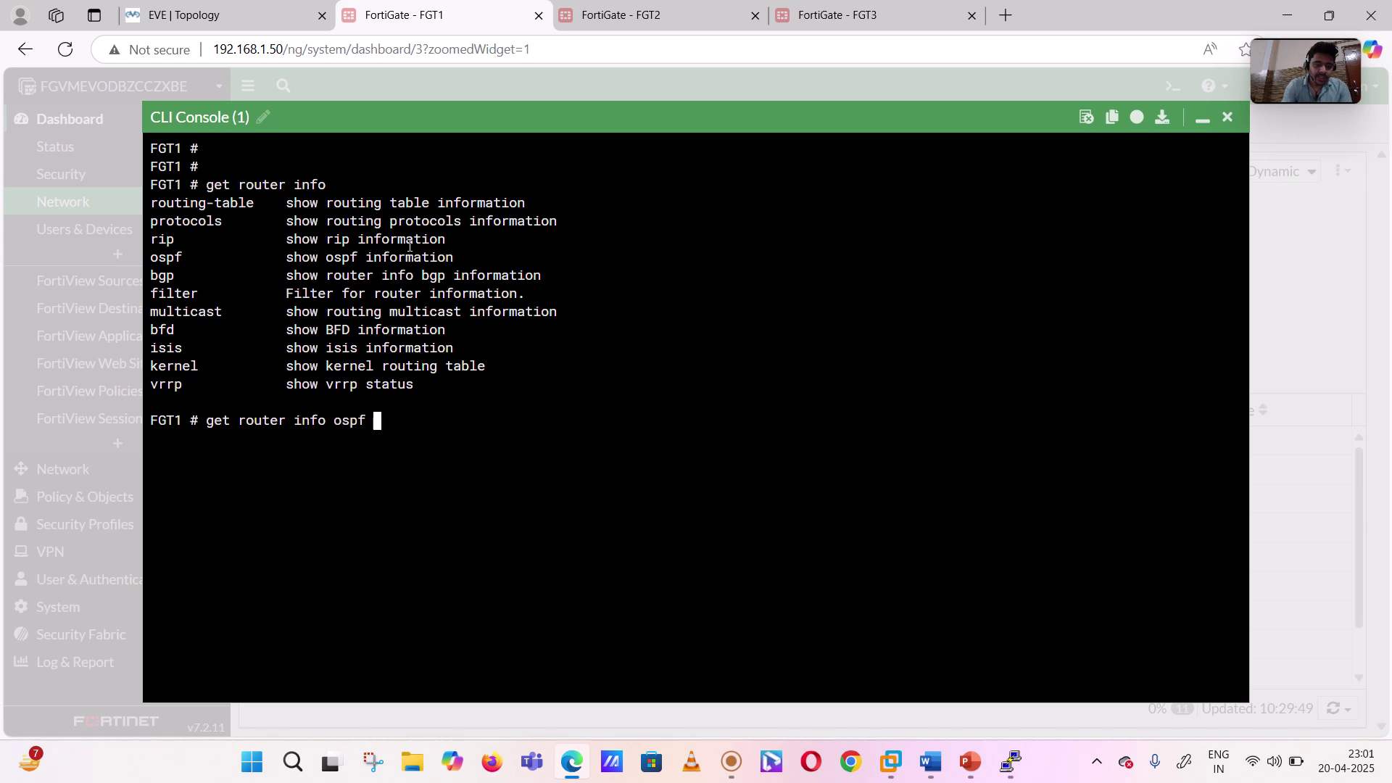
type("?")
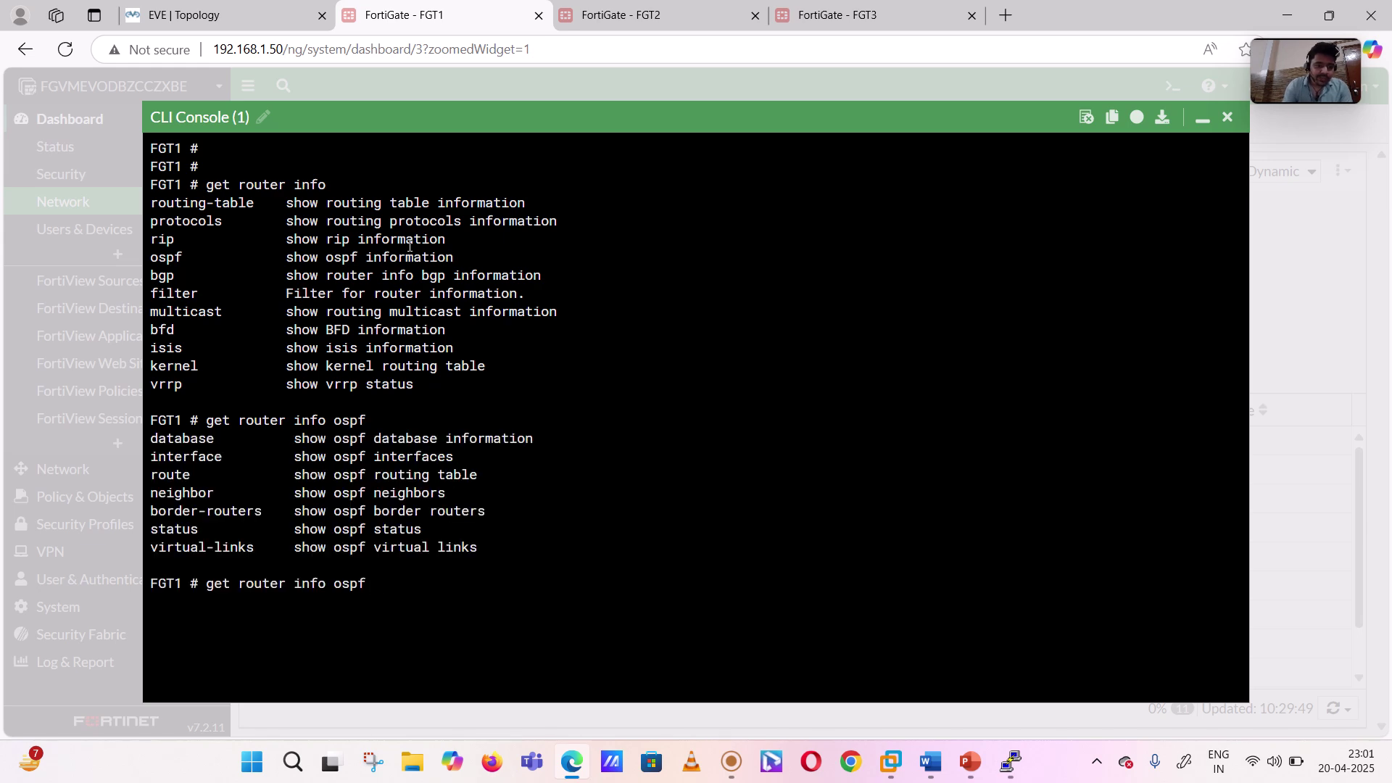
type("neigh")
key("Tab")
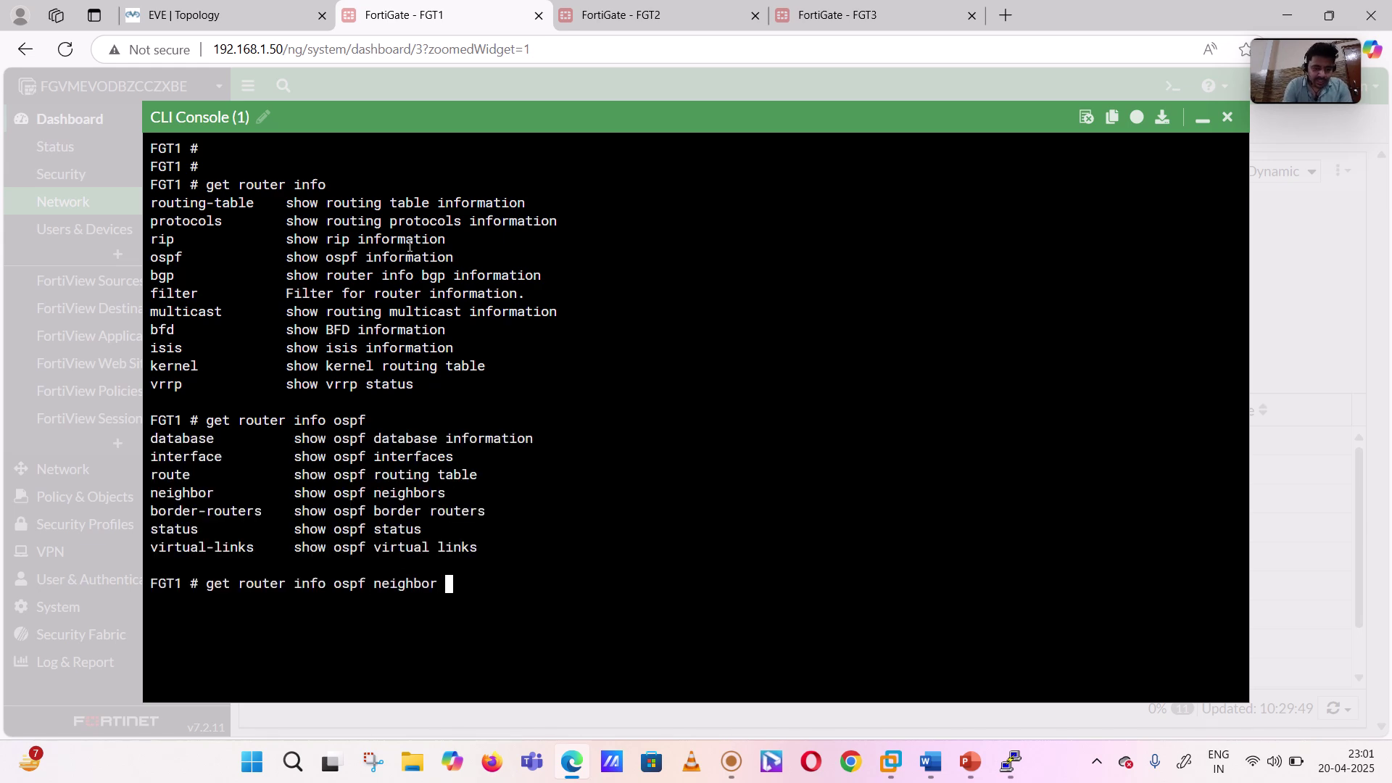
key("Return")
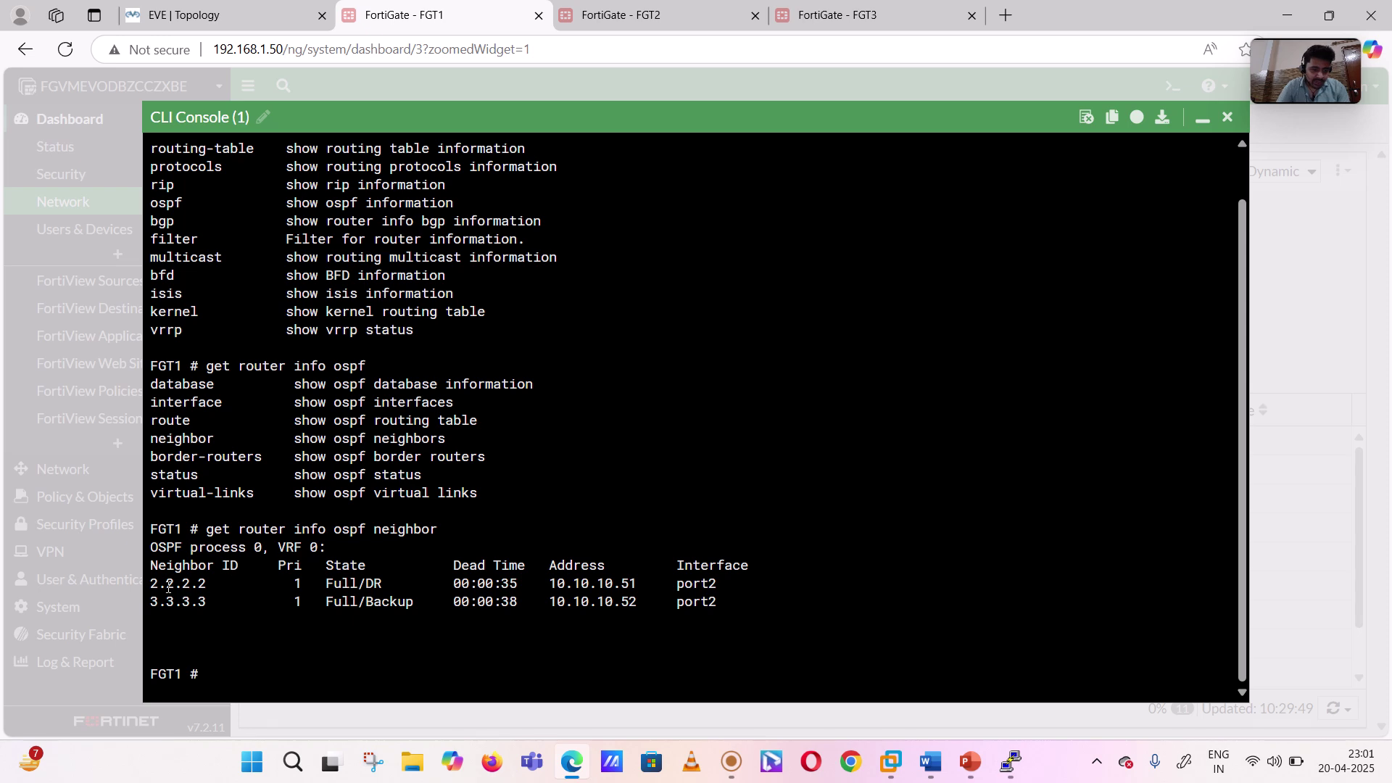
left_click_drag(150, 583, 215, 603)
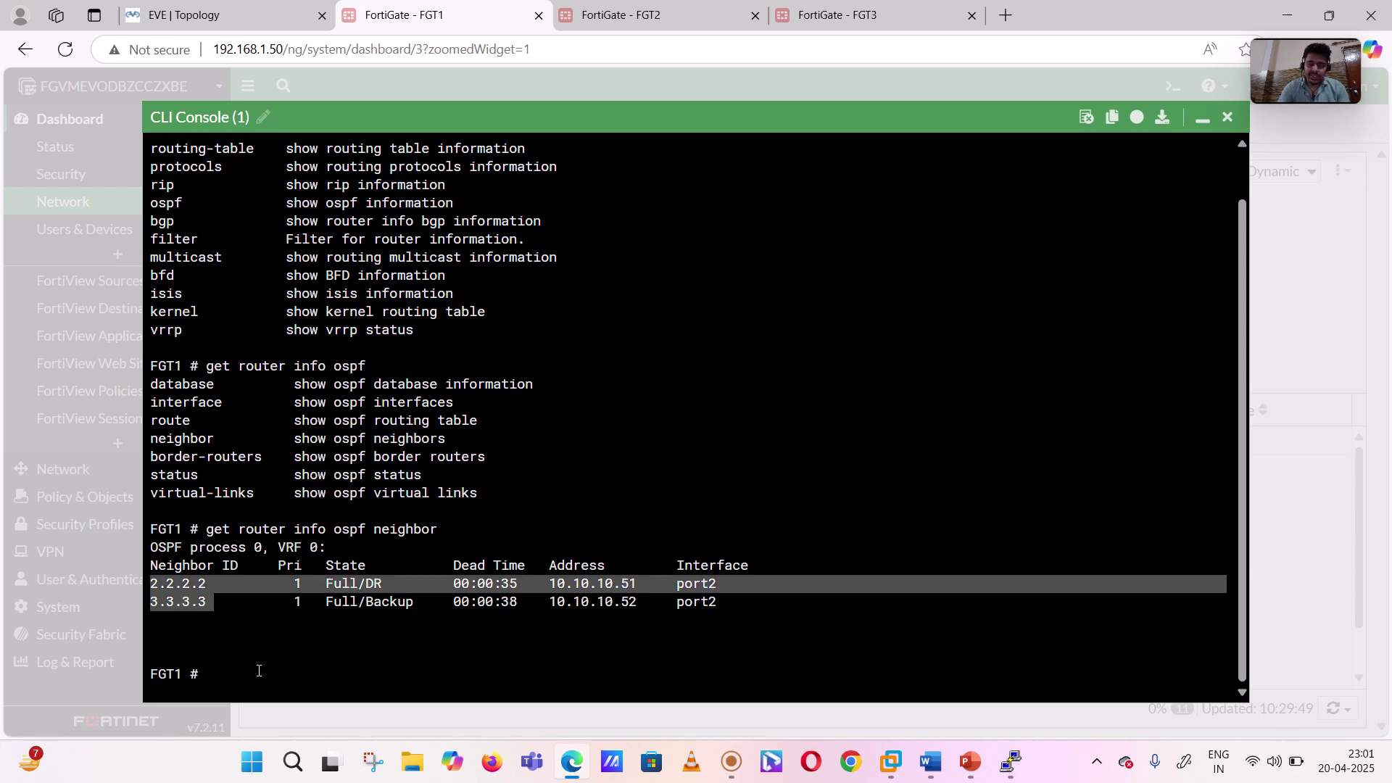
key("Return")
- Run 'get router info ospf route' and highlight the learned 10.0.2.0/24, 10.0.3.0/24 and 172.16 routes
key("Up")
key("BackSpace")
key("BackSpace")
key("BackSpace")
key("BackSpace")
key("BackSpace")
key("BackSpace")
key("BackSpace")
key("BackSpace")
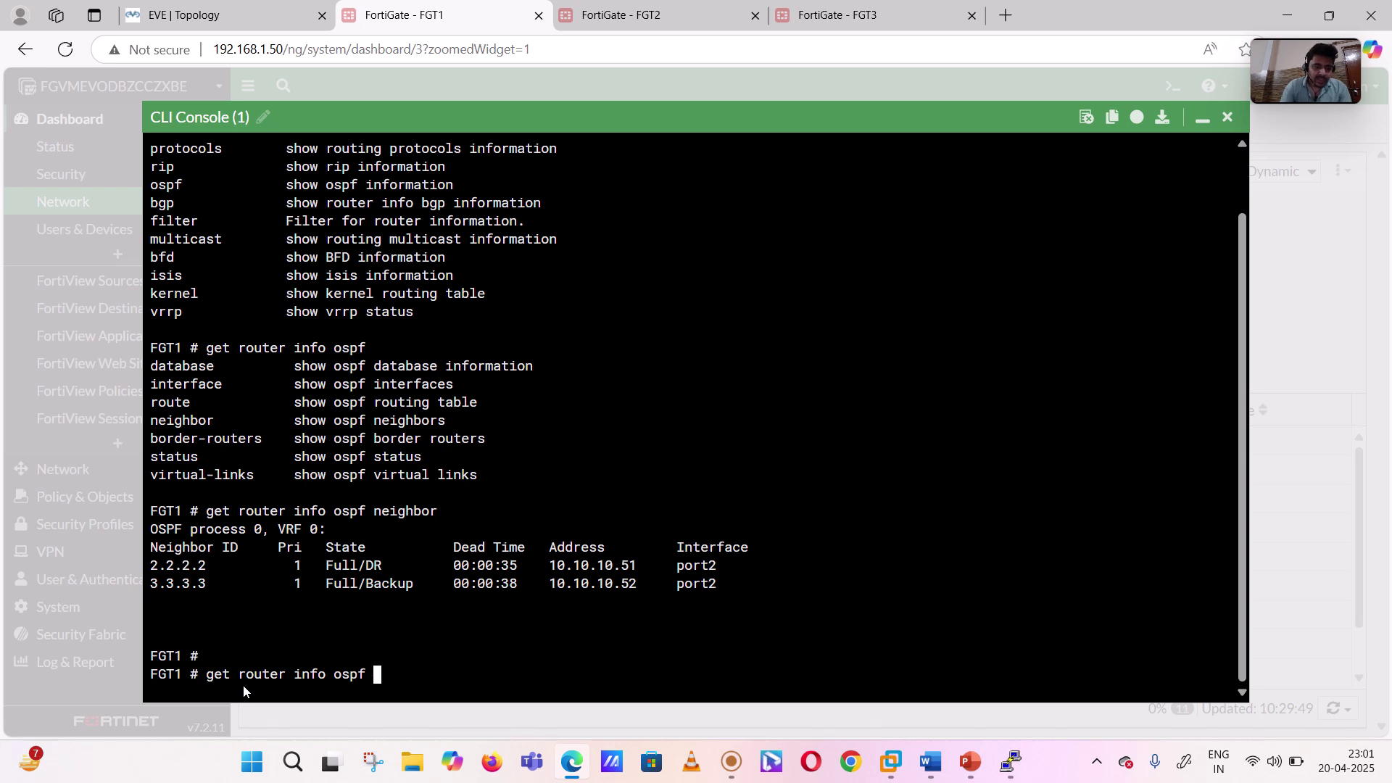
type("route")
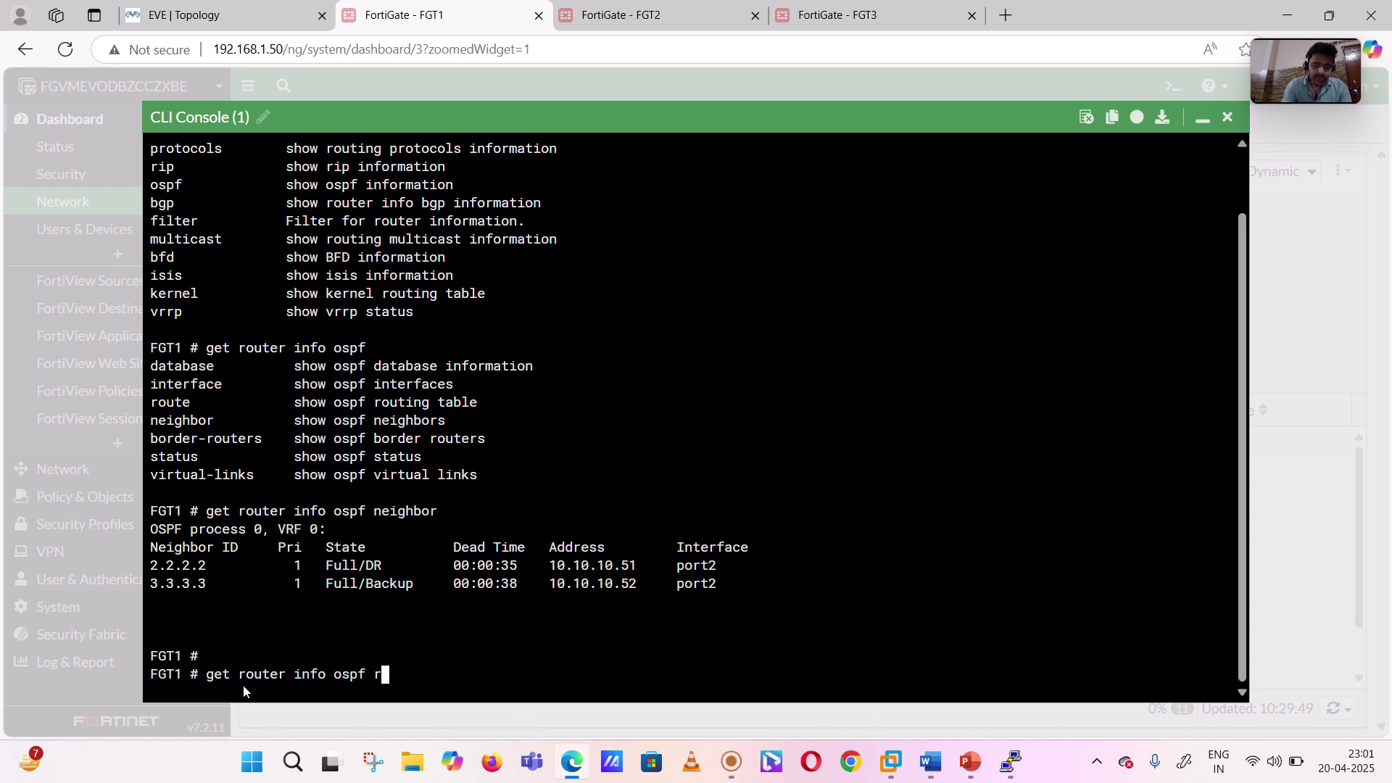
key("Return")
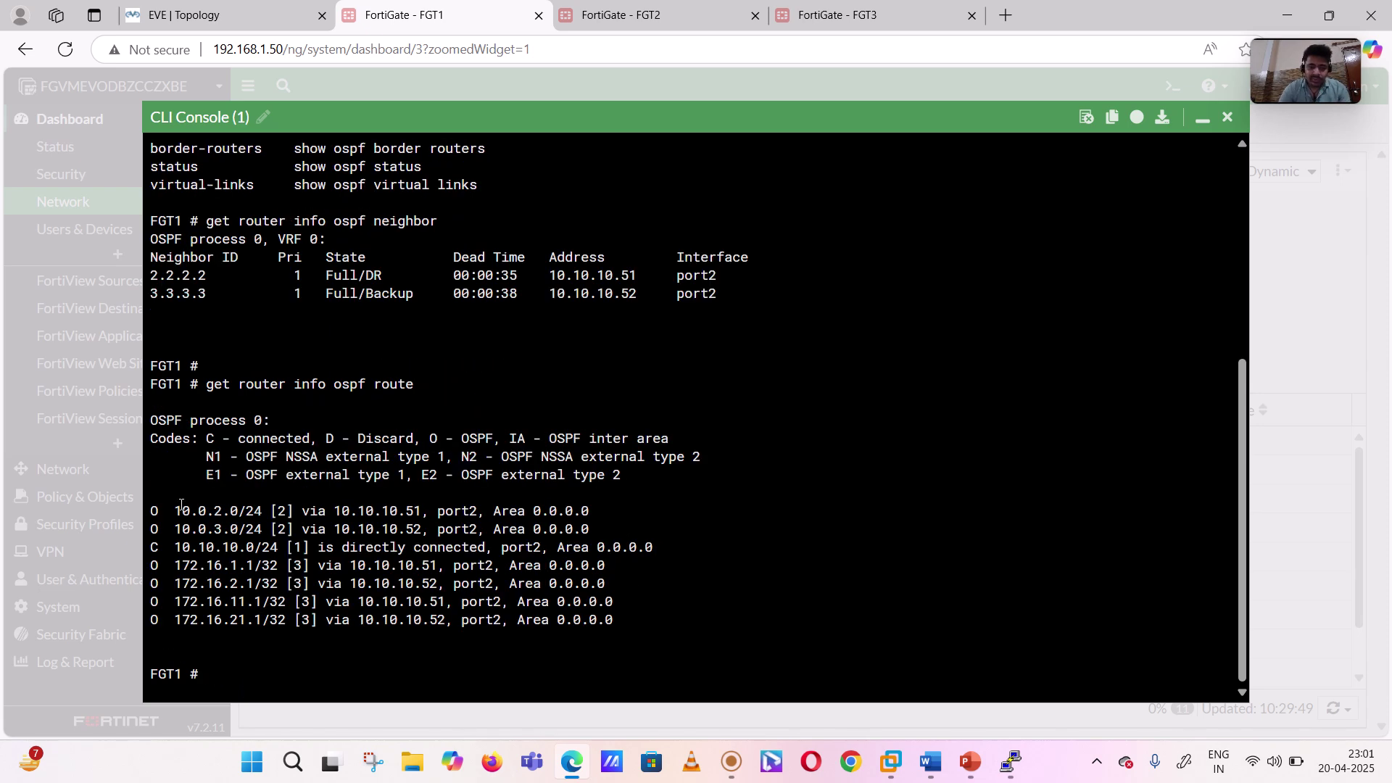
left_click_drag(181, 505, 306, 616)
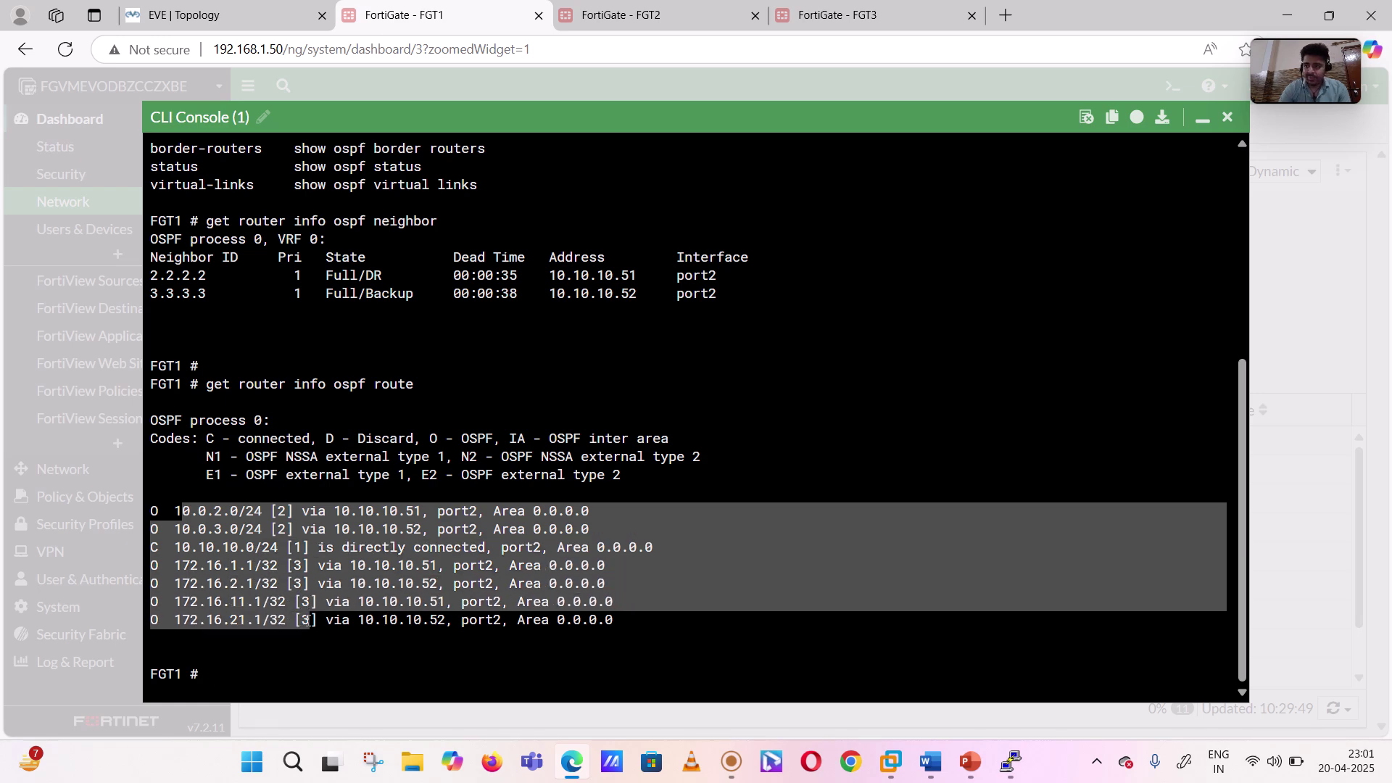
left_click(268, 671)
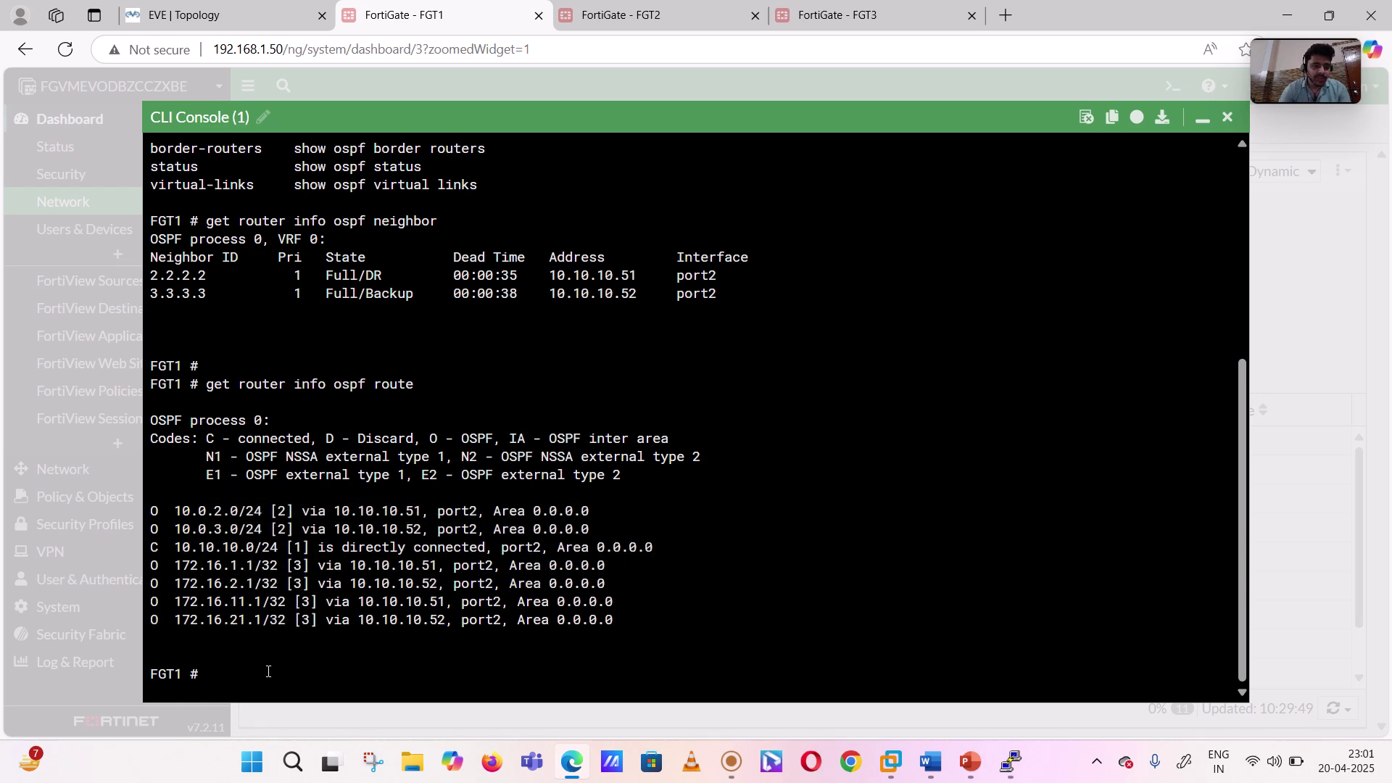
- Recall the OSPF command with the route option removed and scroll through the console output
key("Up")
key("BackSpace")
key("BackSpace")
key("BackSpace")
key("BackSpace")
key("BackSpace")
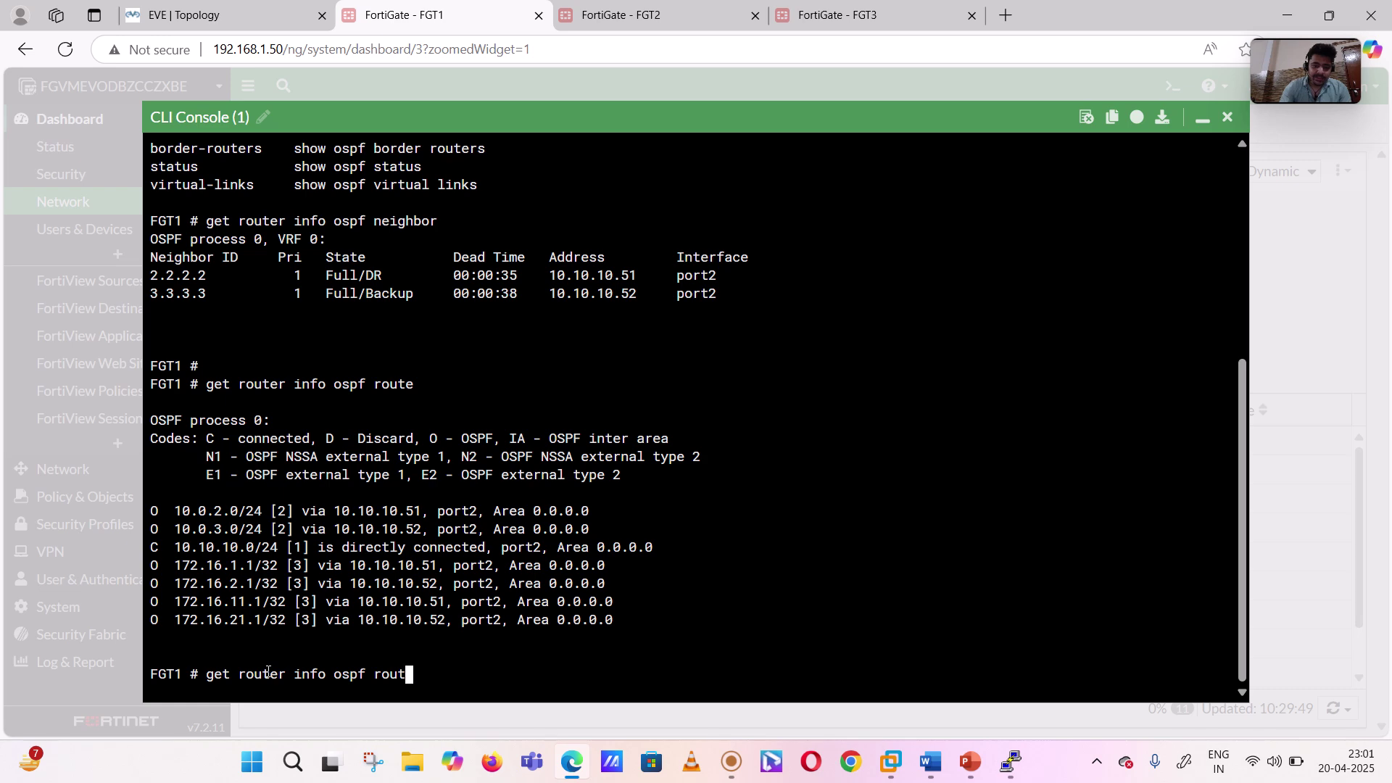
scroll(277, 277, "up", 3)
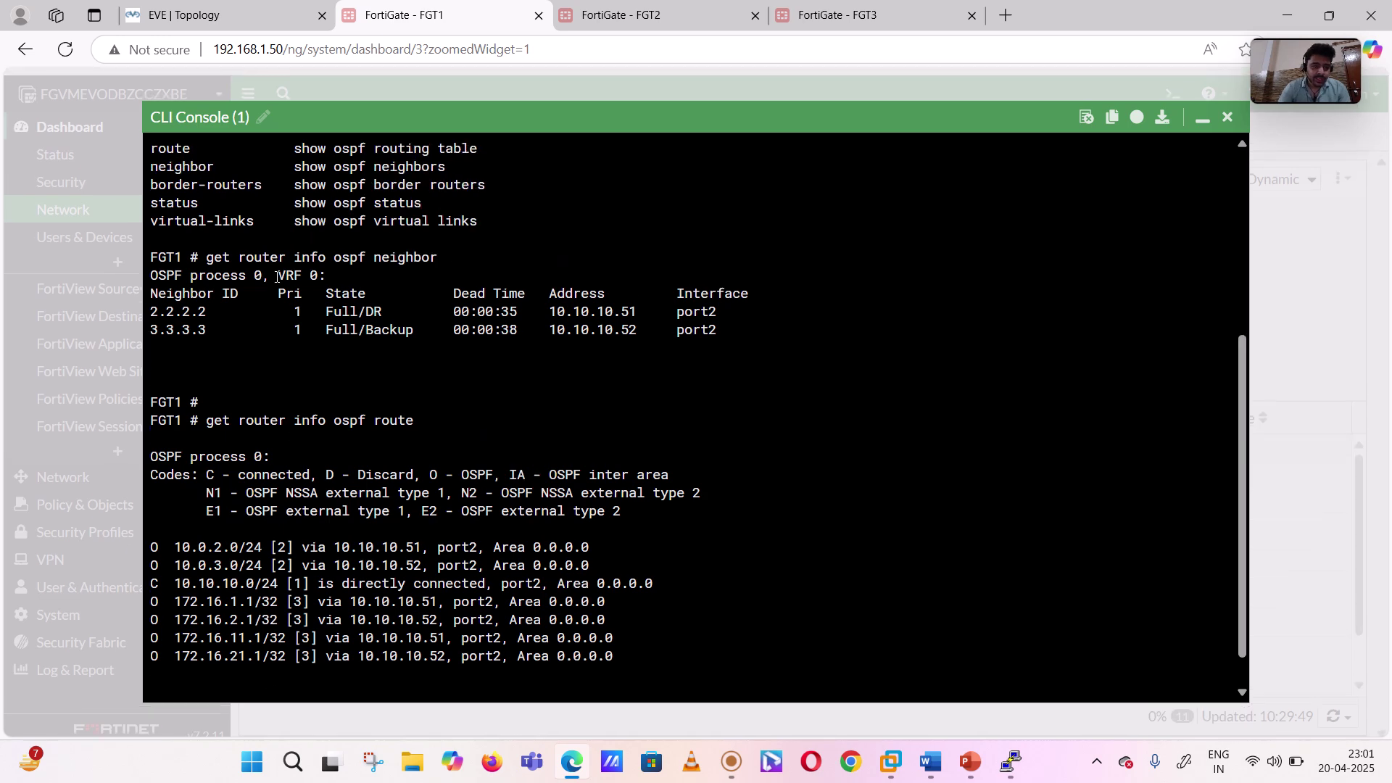
scroll(277, 278, "up", 1)
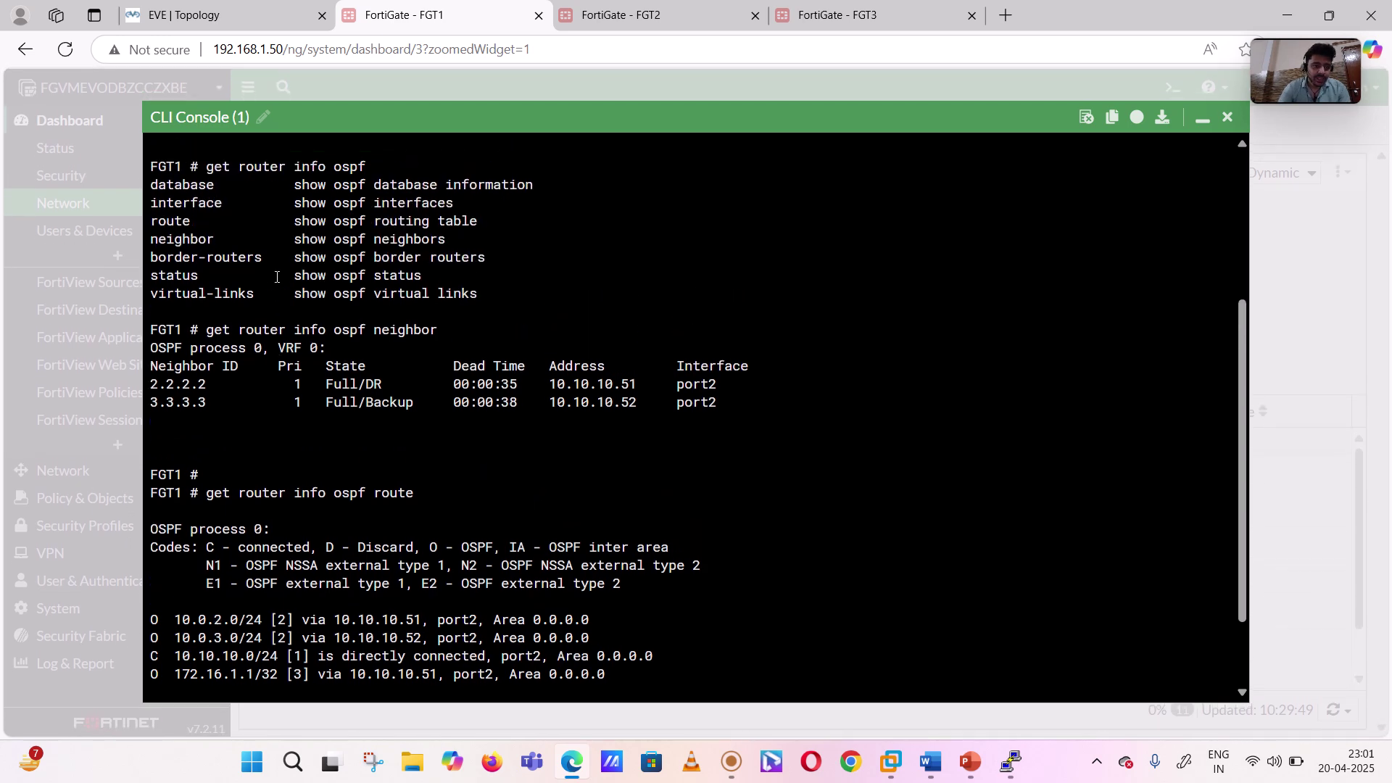
scroll(369, 416, "down", 4)
- Run 'get router info ospf database brief' after the bare database command fails
type("database")
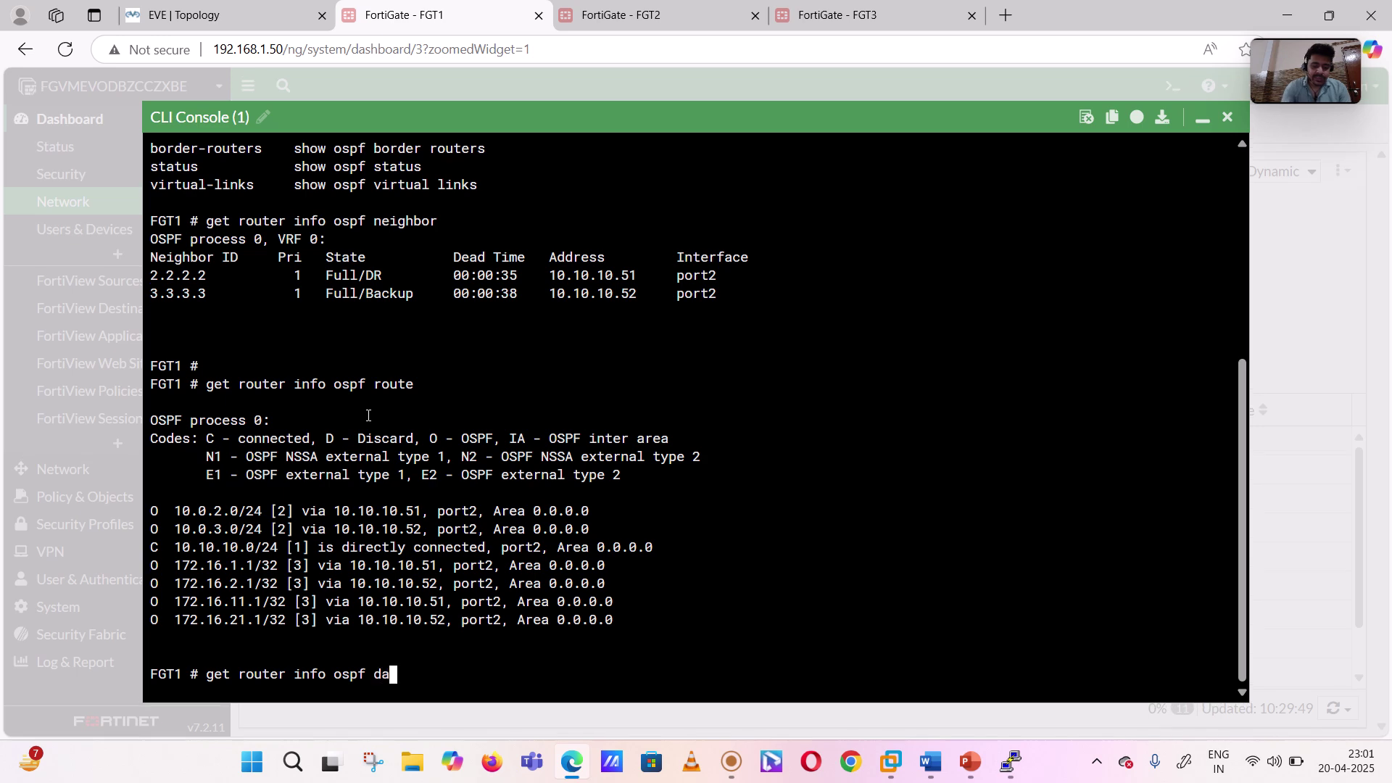
key("Return")
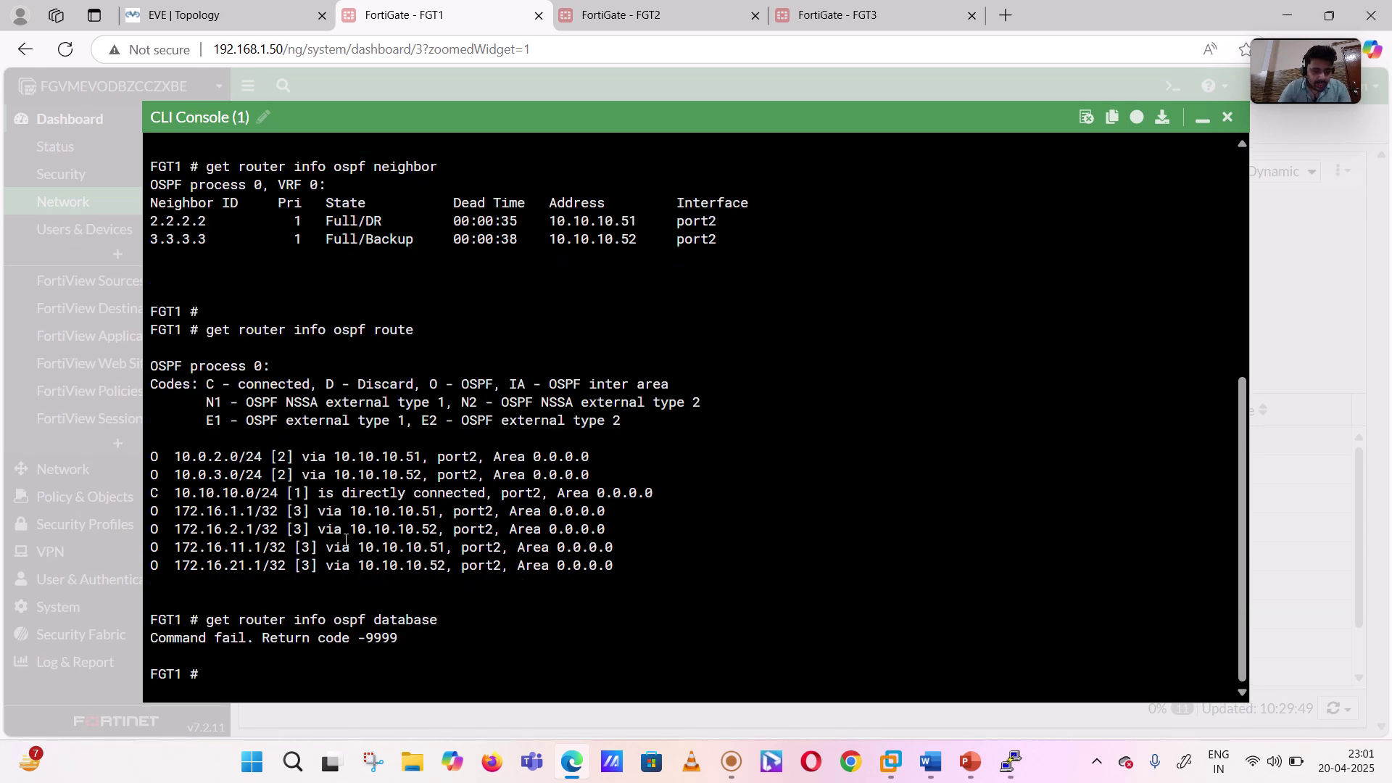
key("Up")
type("?")
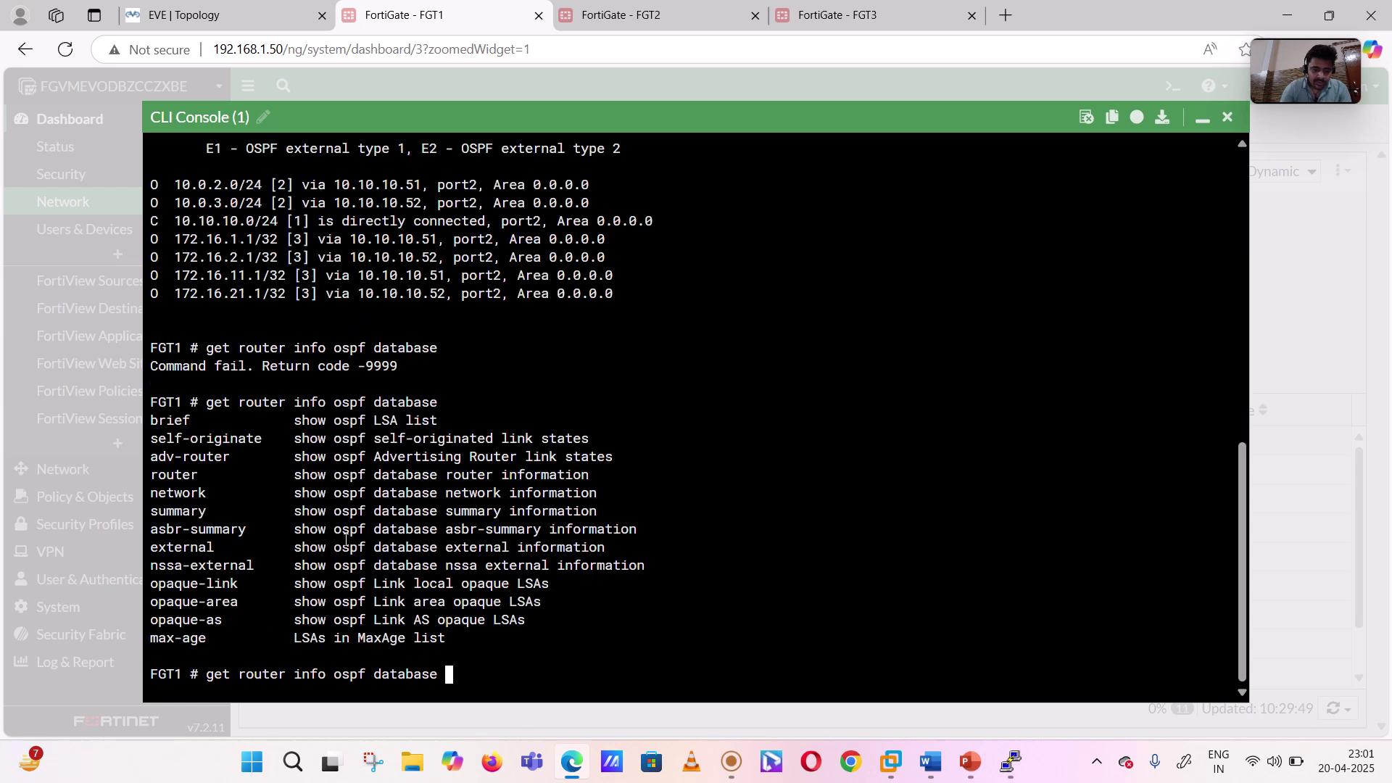
type("be")
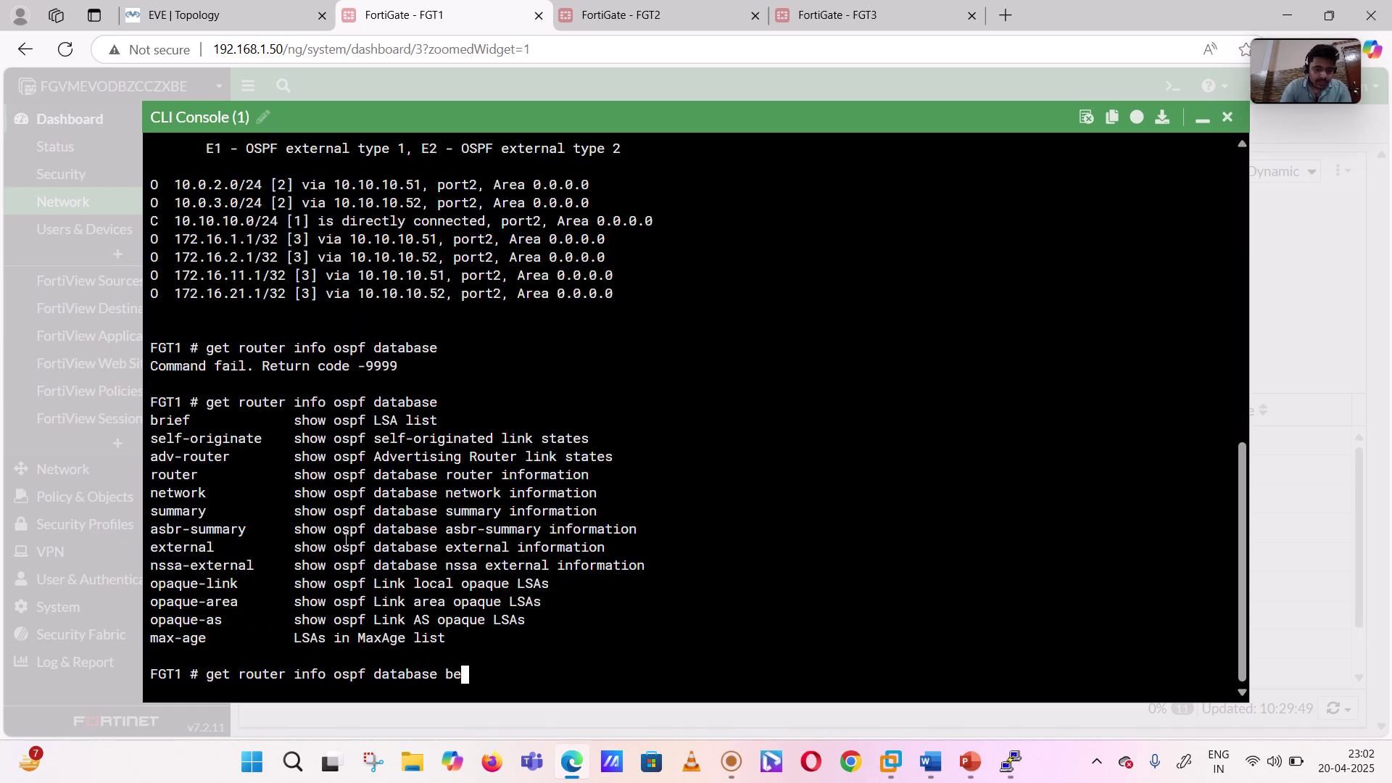
key("BackSpace")
type("rief")
key("Return")
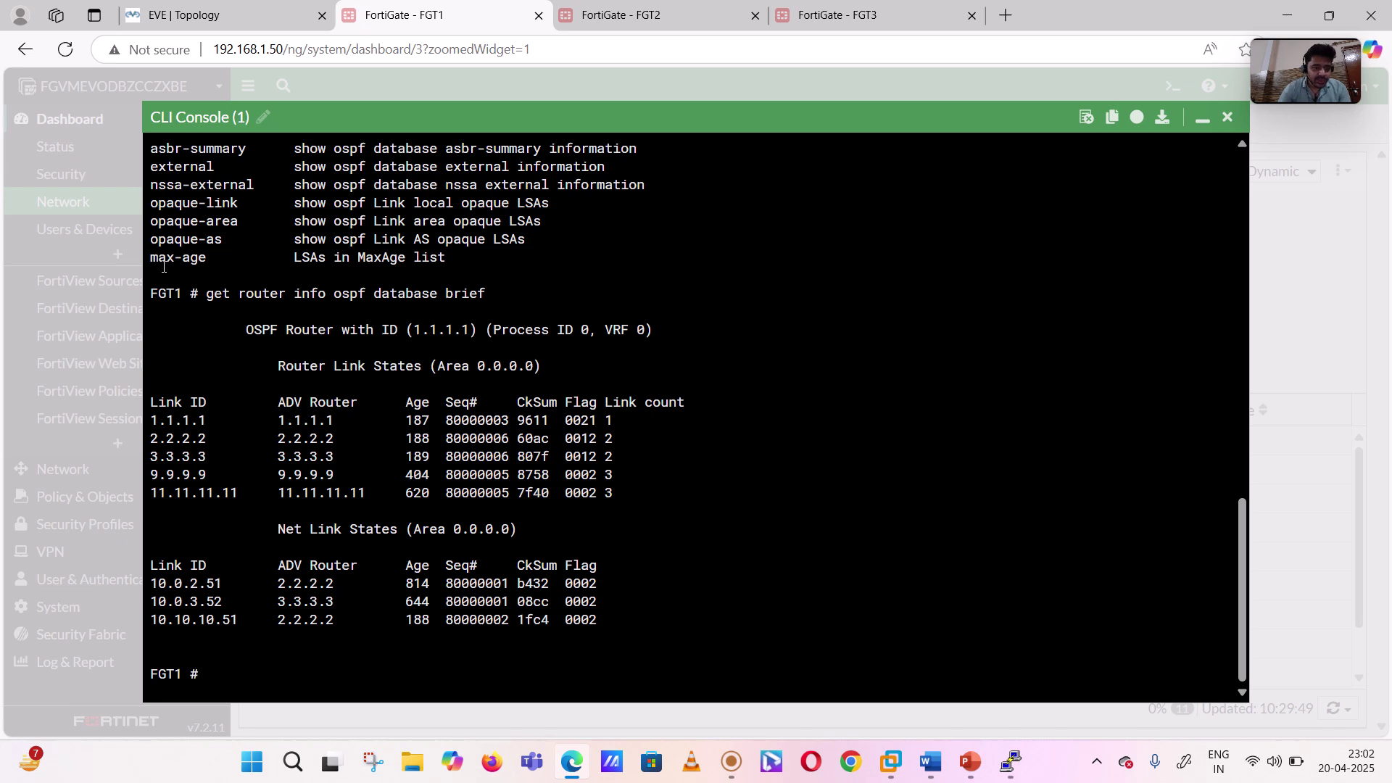
- Highlight the router LSAs from 1.1.1.1 through 11.11.11.11 and the three network LSAs
left_click_drag(163, 296, 630, 618)
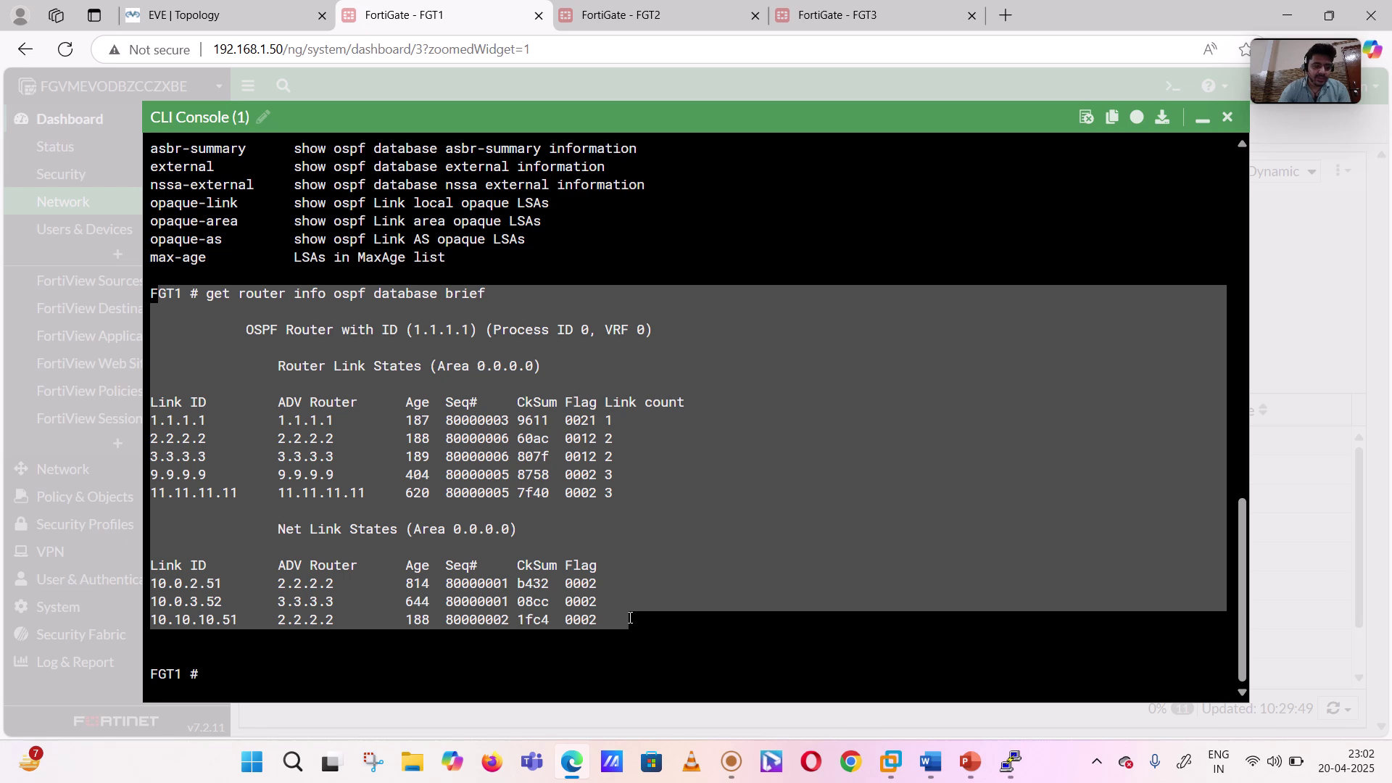
left_click(243, 423)
left_click_drag(157, 421, 250, 491)
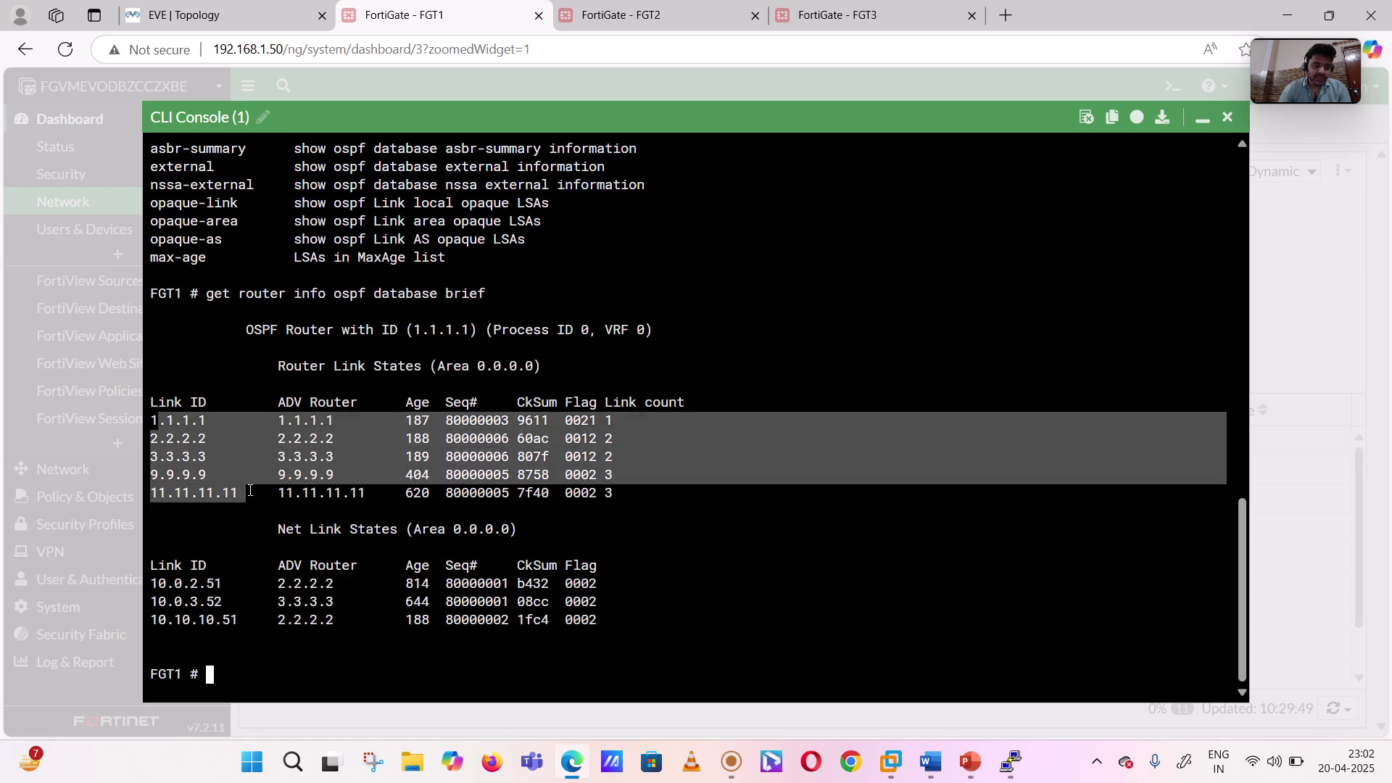
double_click(175, 425)
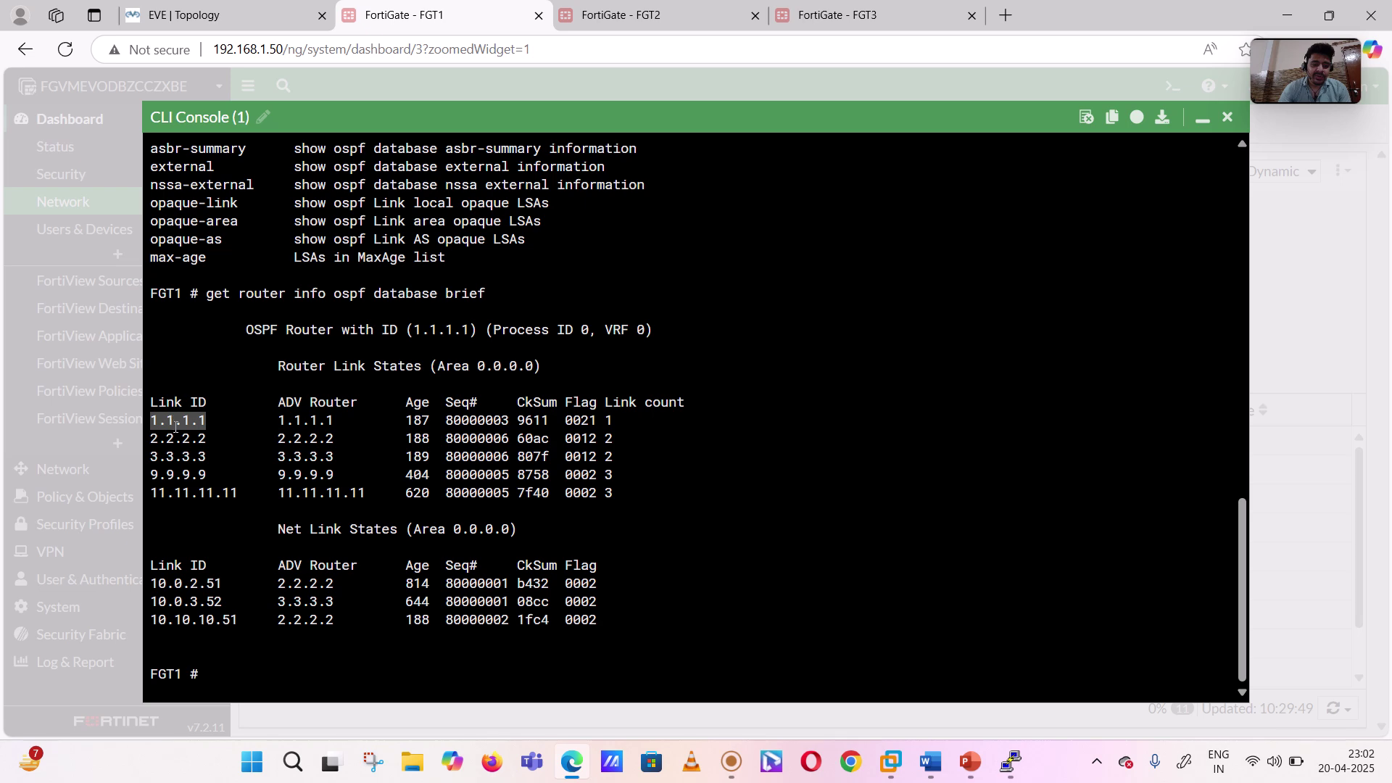
double_click(174, 438)
left_click(172, 447)
double_click(172, 445)
double_click(167, 457)
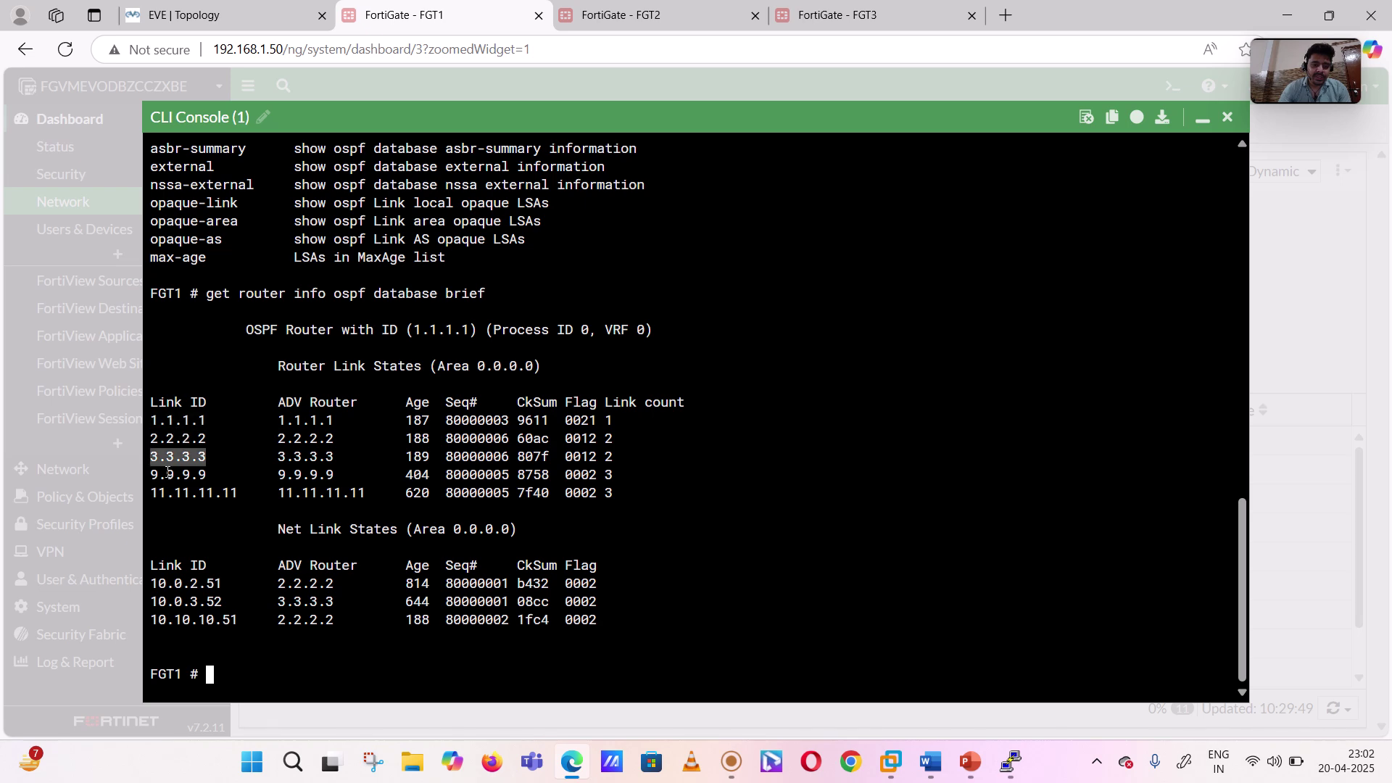
double_click(168, 475)
double_click(172, 481)
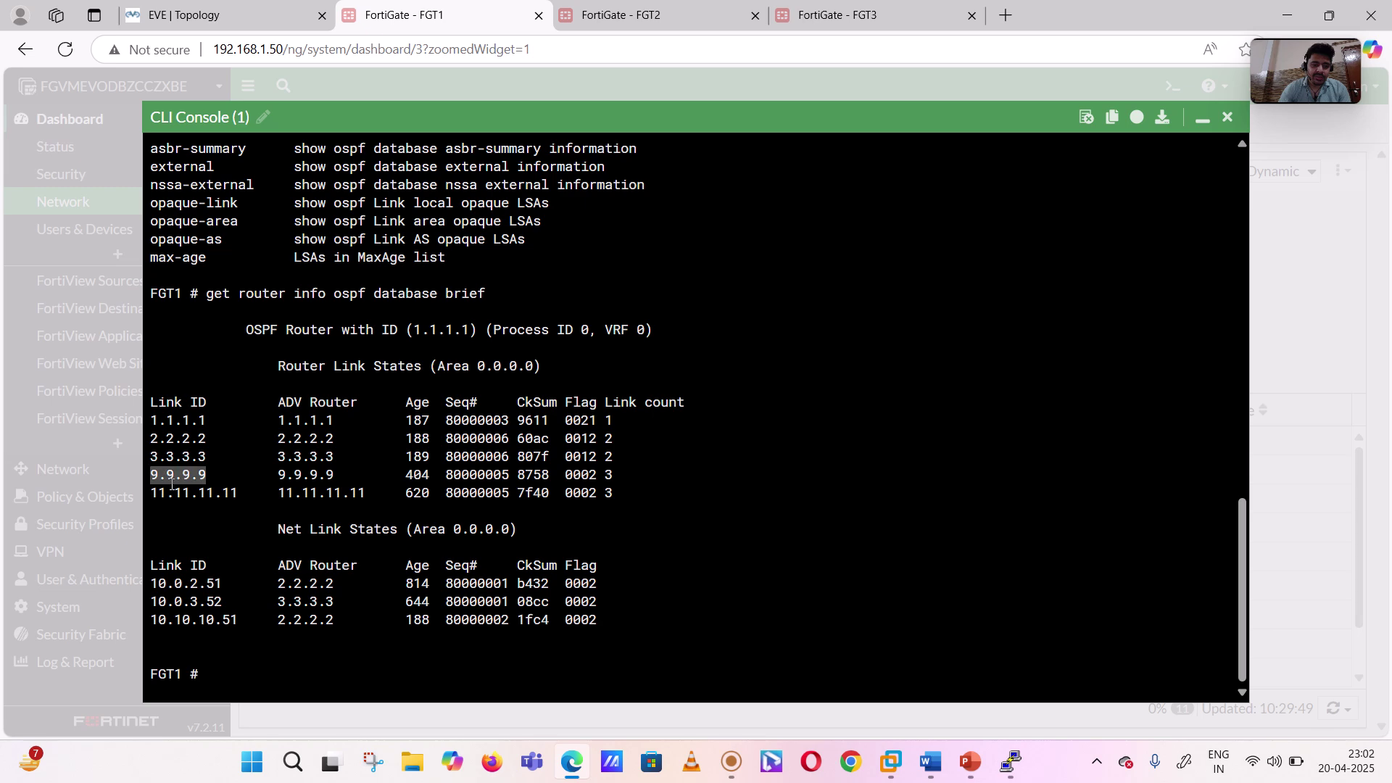
left_click_drag(159, 580, 252, 625)
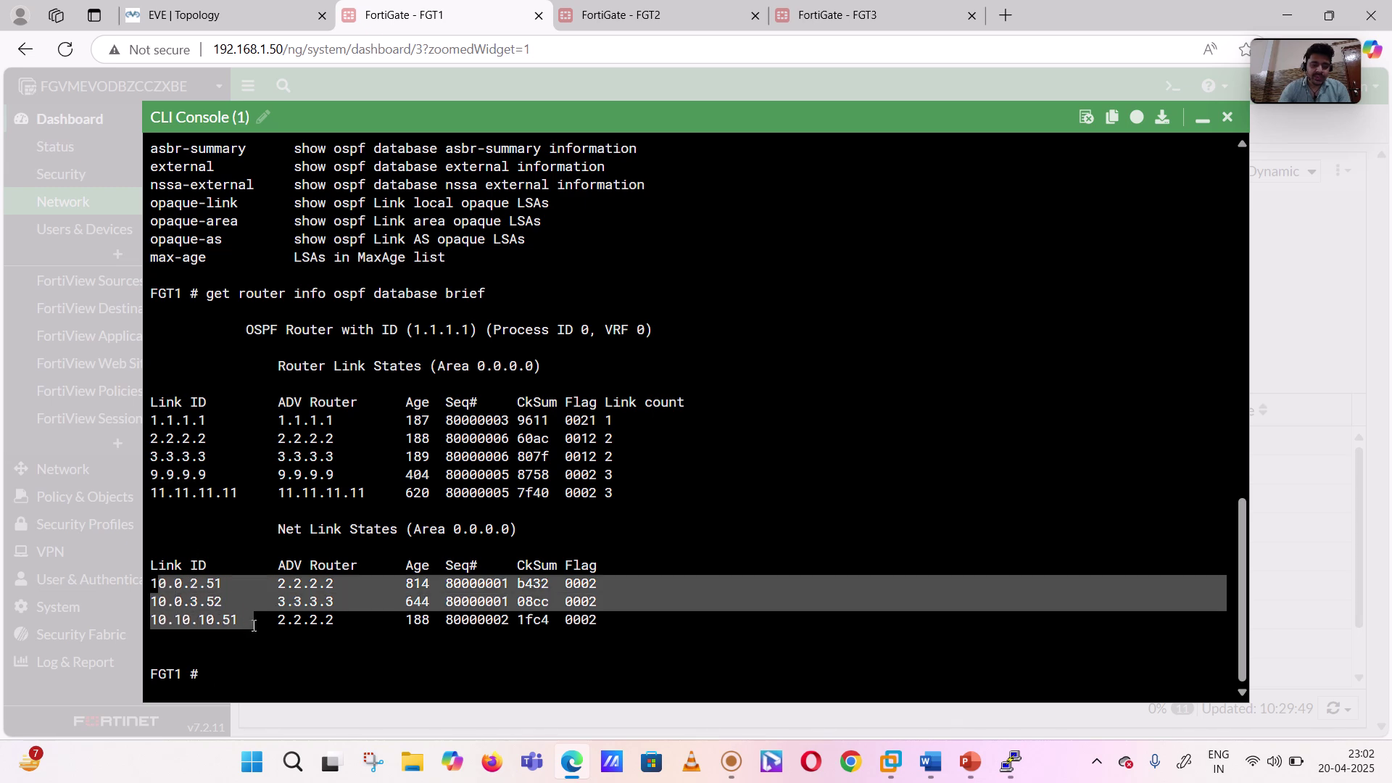
left_click_drag(607, 621, 256, 352)
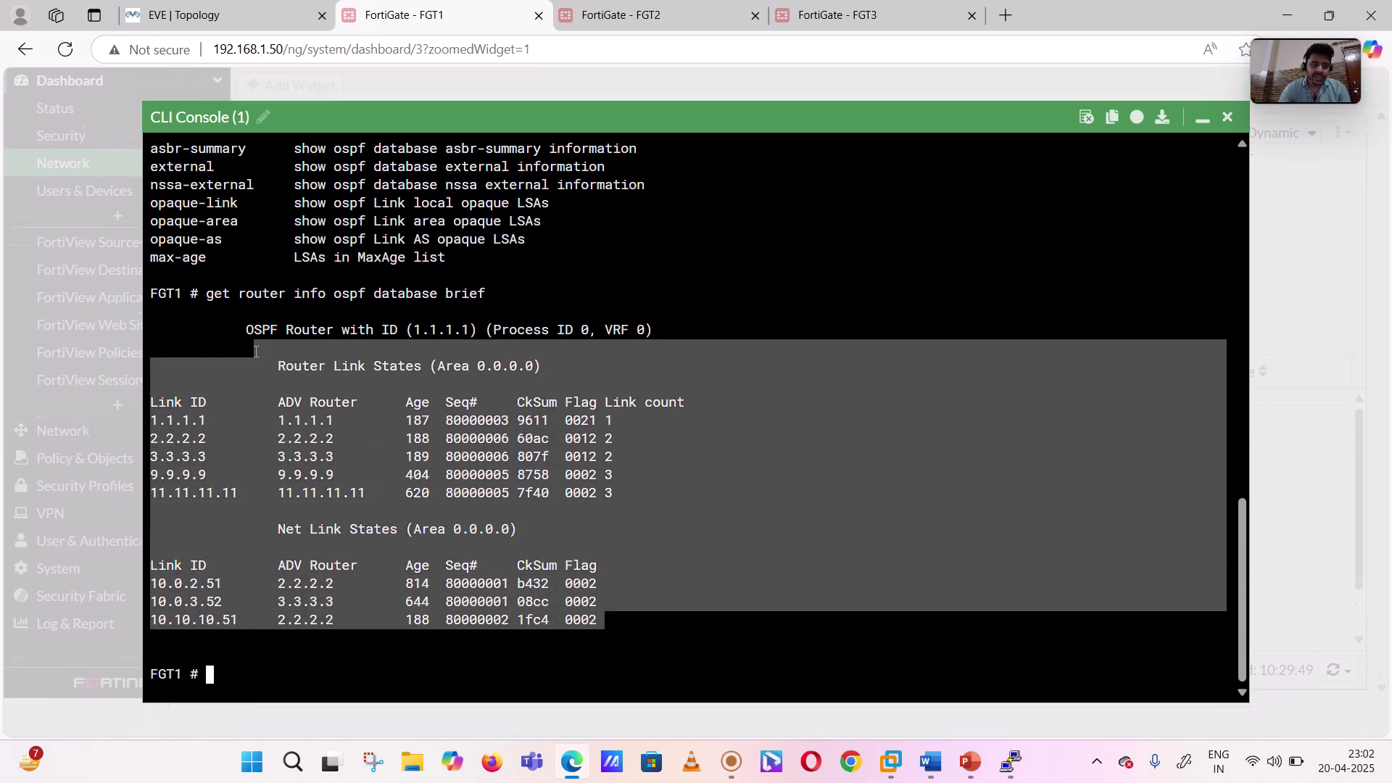
- Run 'get router info ospf interface' and highlight port2's 10.10.10.50/24 address line
key("Up")
key("BackSpace")
key("BackSpace")
key("BackSpace")
key("BackSpace")
key("BackSpace")
key("BackSpace")
key("BackSpace")
key("BackSpace")
key("BackSpace")
key("BackSpace")
key("BackSpace")
key("BackSpace")
key("BackSpace")
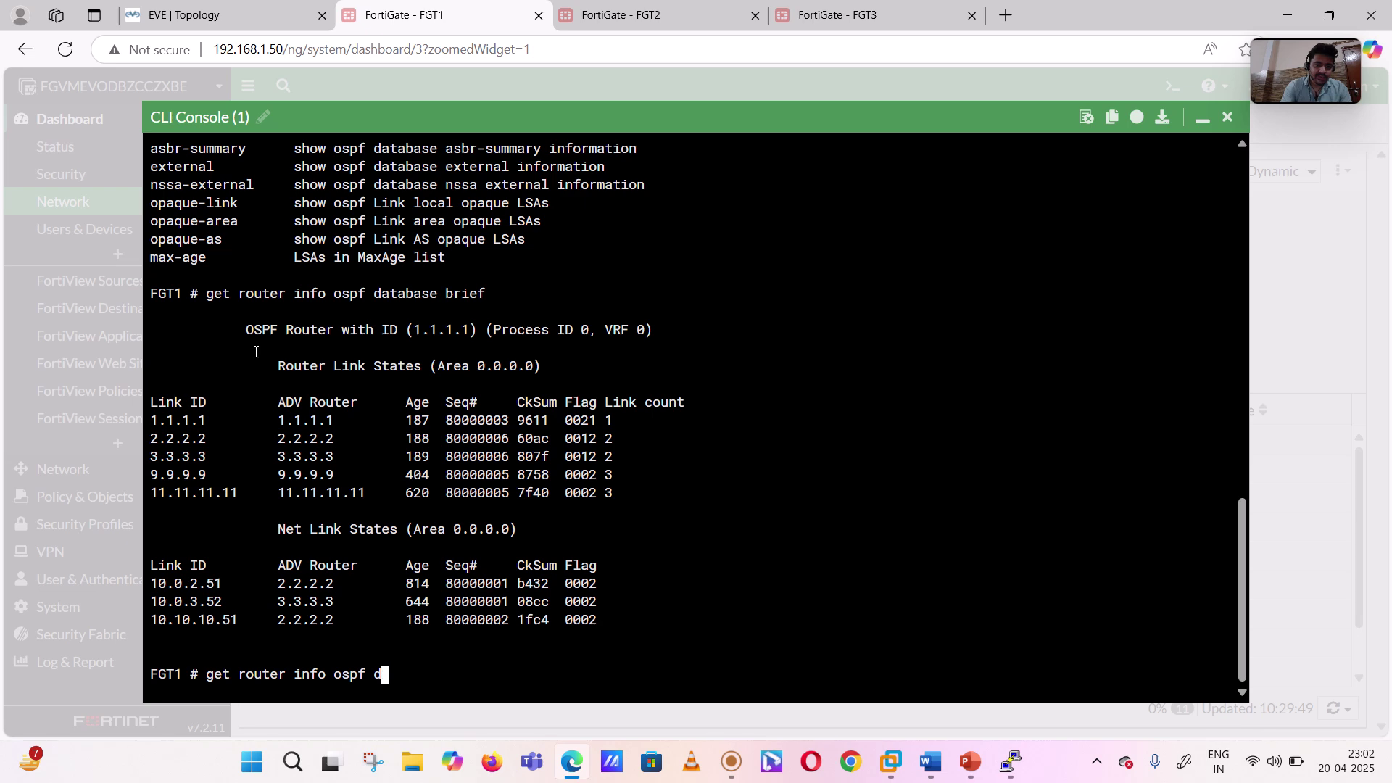
key("BackSpace")
key("BackSpace")
key("question")
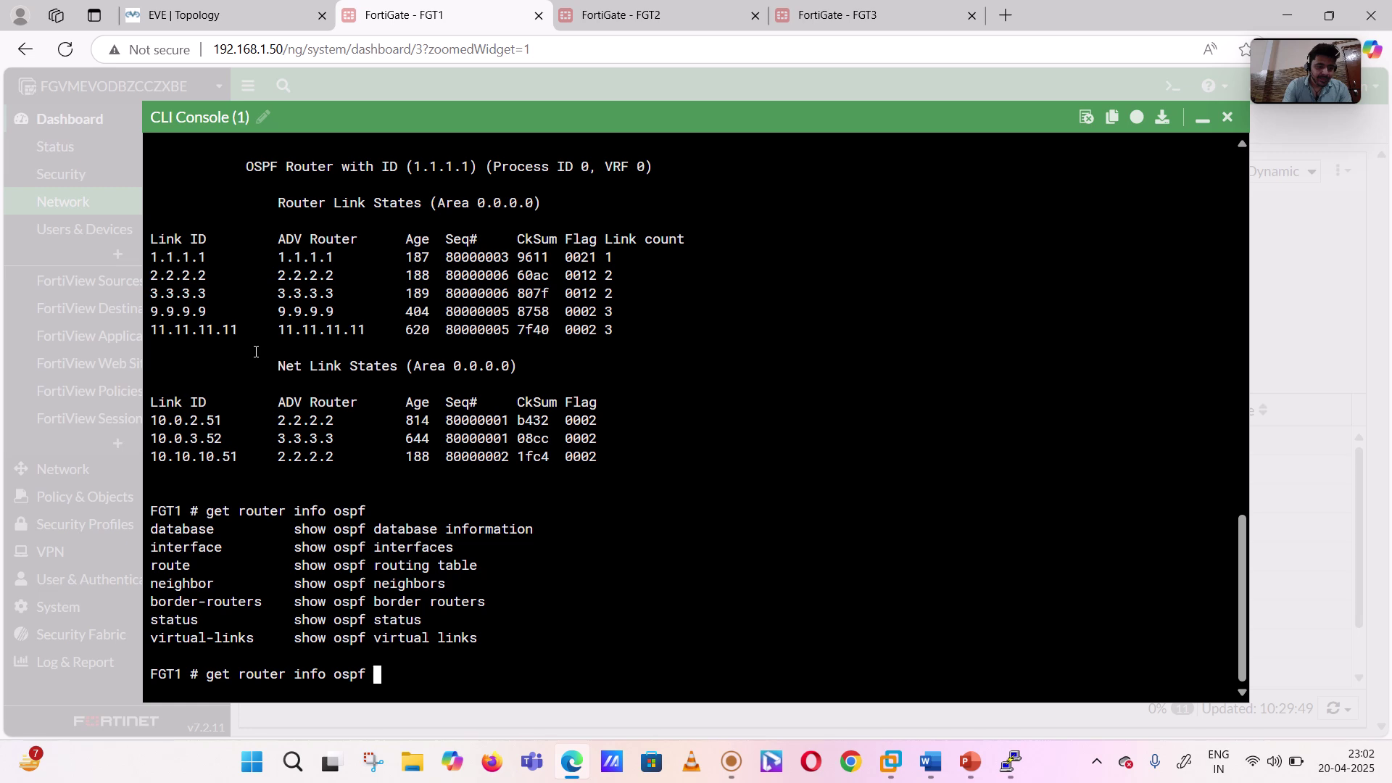
type("int")
key("Tab")
key("Return")
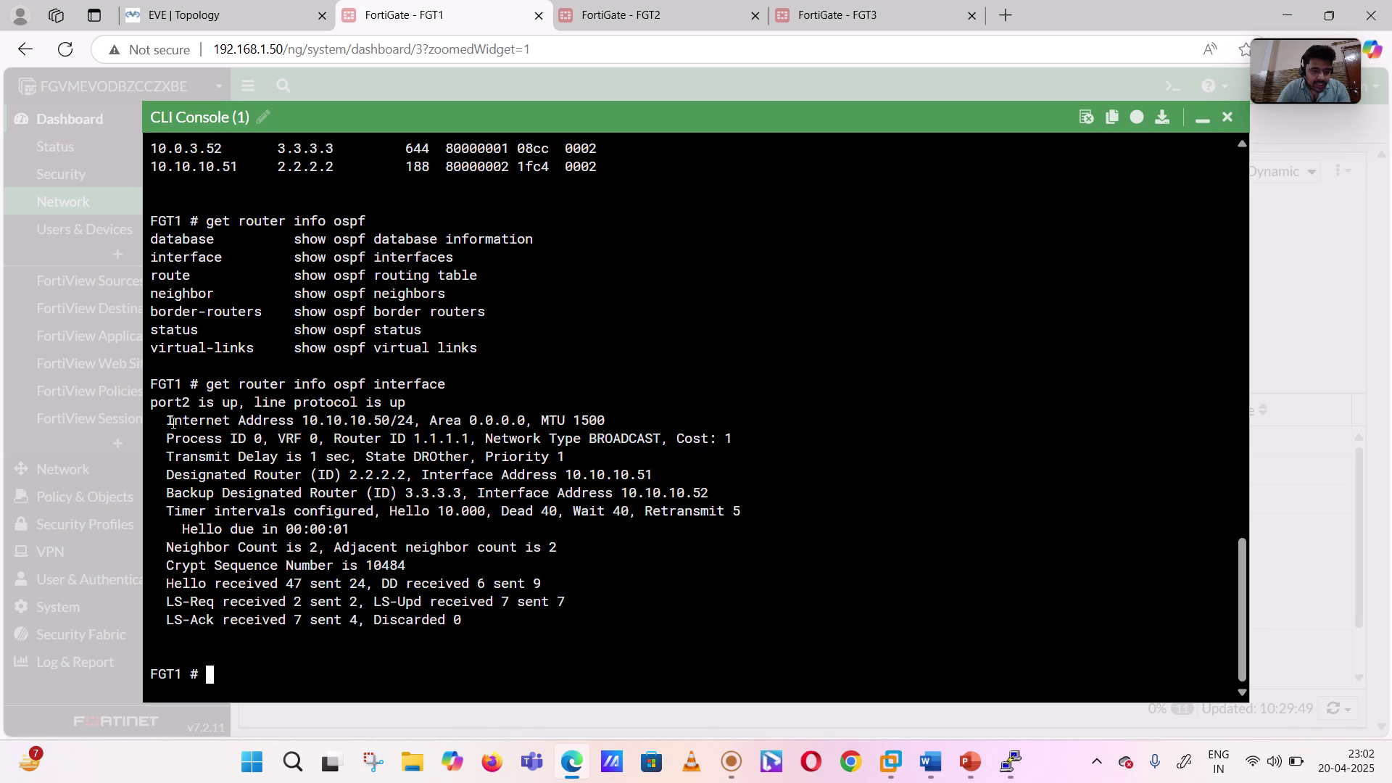
left_click_drag(173, 423, 431, 418)
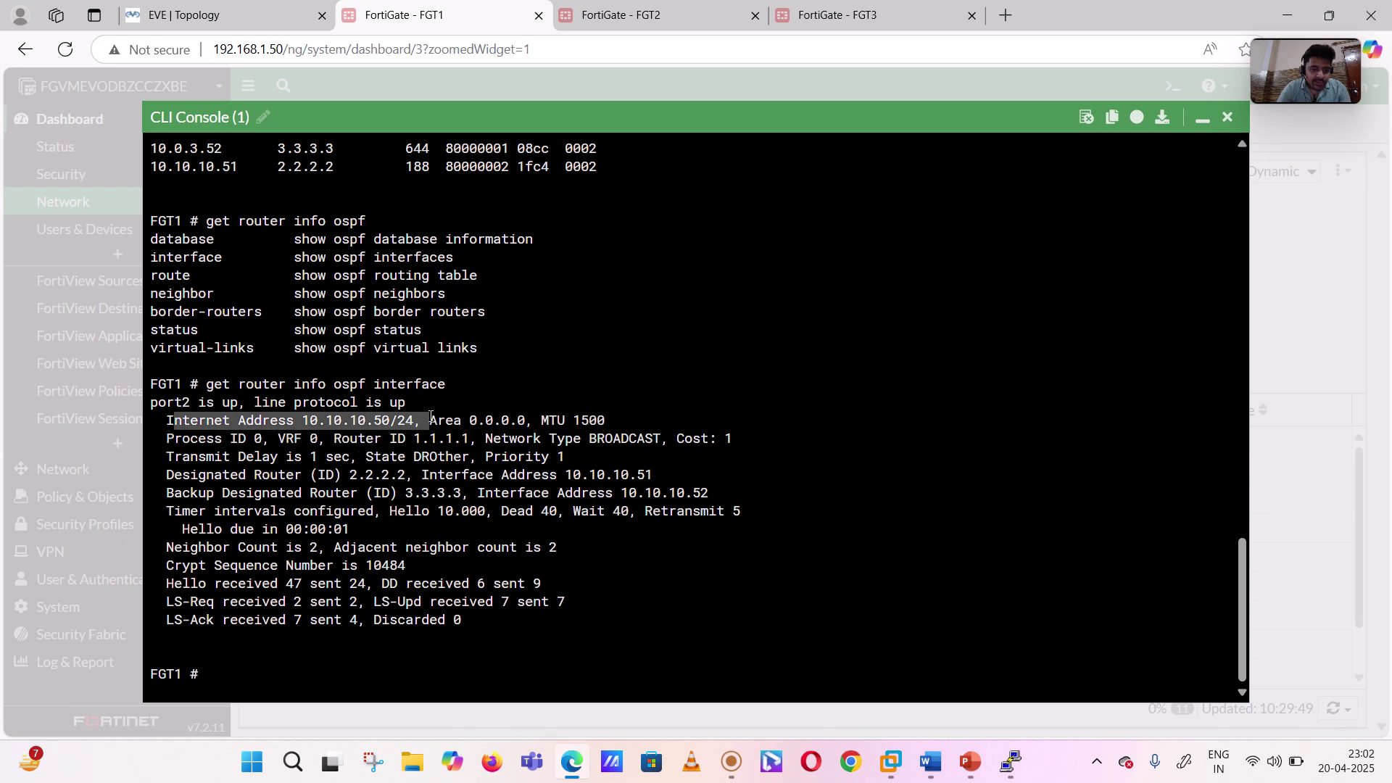
- Check the EVE topology diagram, then recall the OSPF command without the interface option on FGT1
left_click(164, 7)
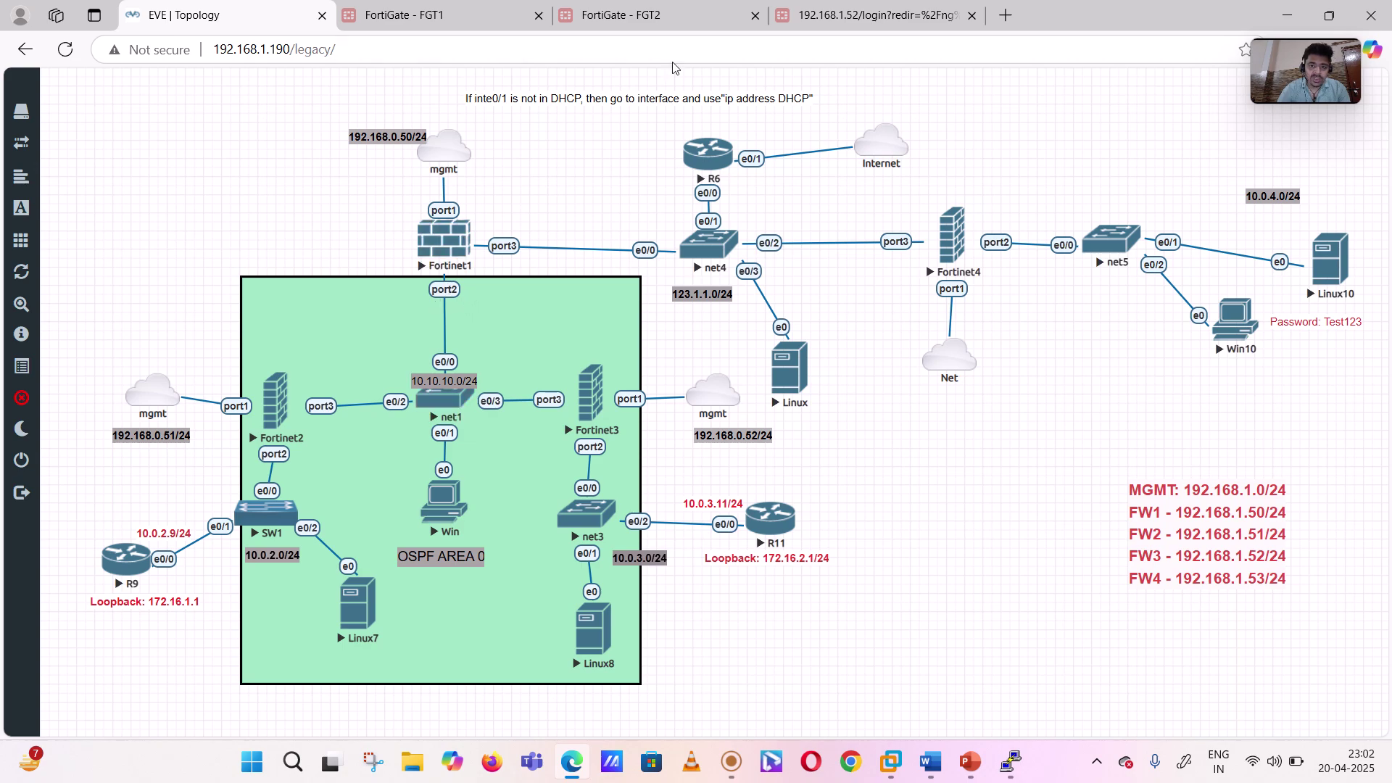
left_click(423, 27)
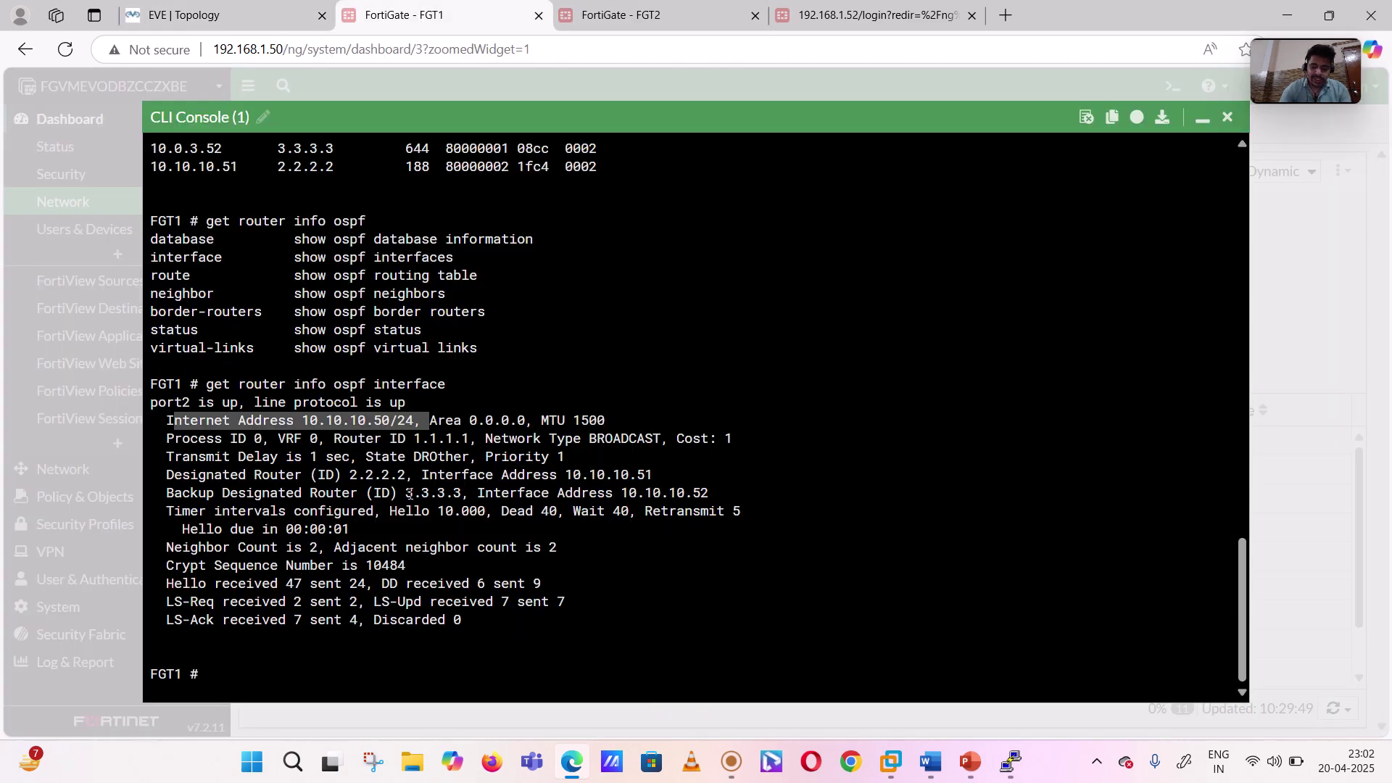
key("Up")
key("BackSpace")
key("BackSpace")
key("BackSpace")
key("BackSpace")
key("BackSpace")
key("BackSpace")
key("BackSpace")
key("BackSpace")
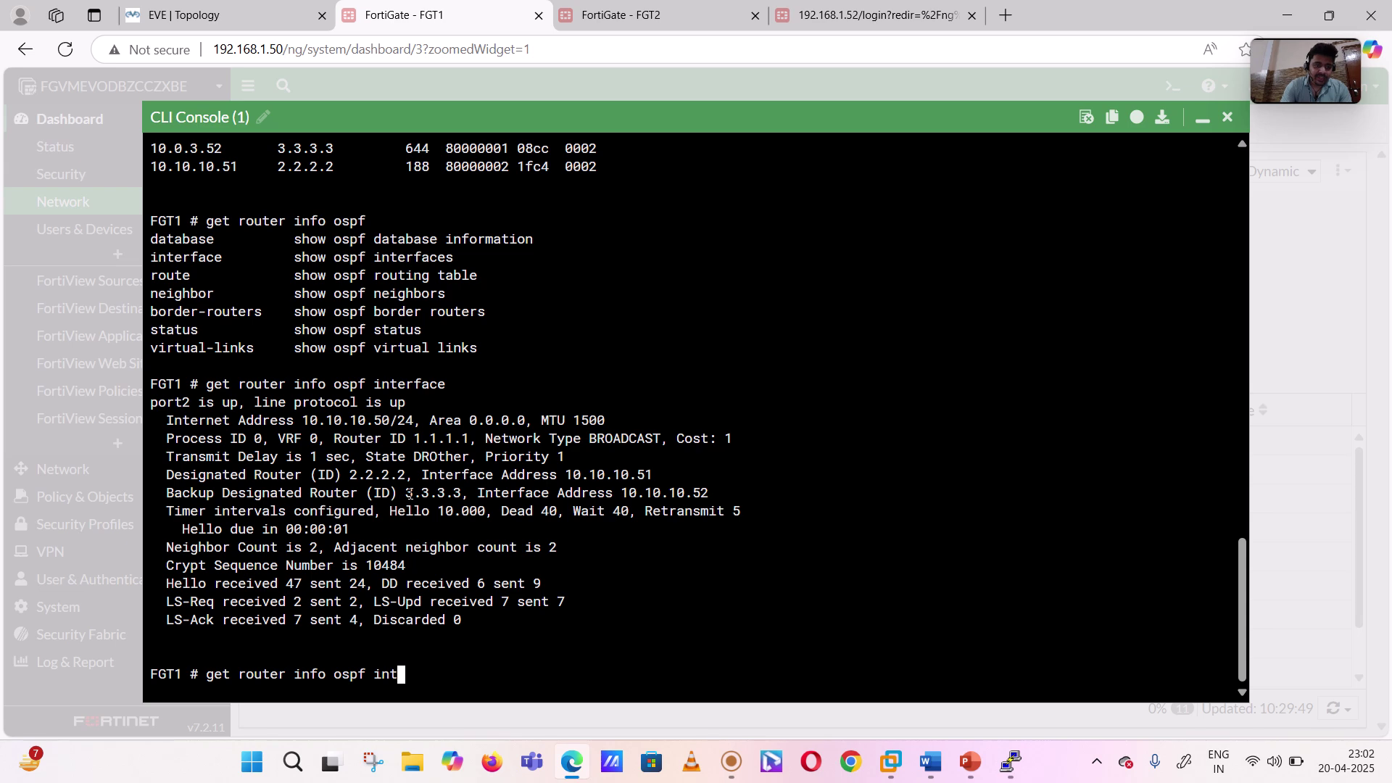
type("status")
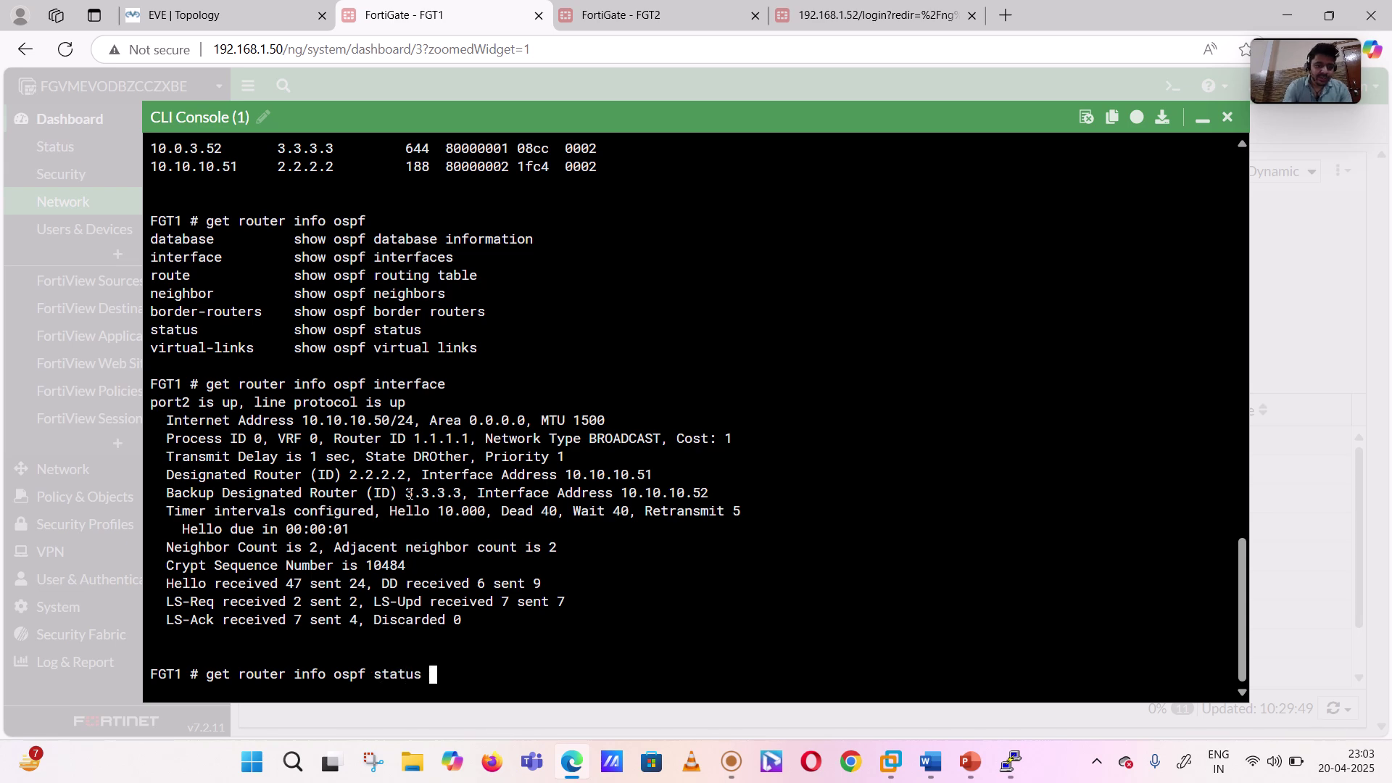
key("Return")
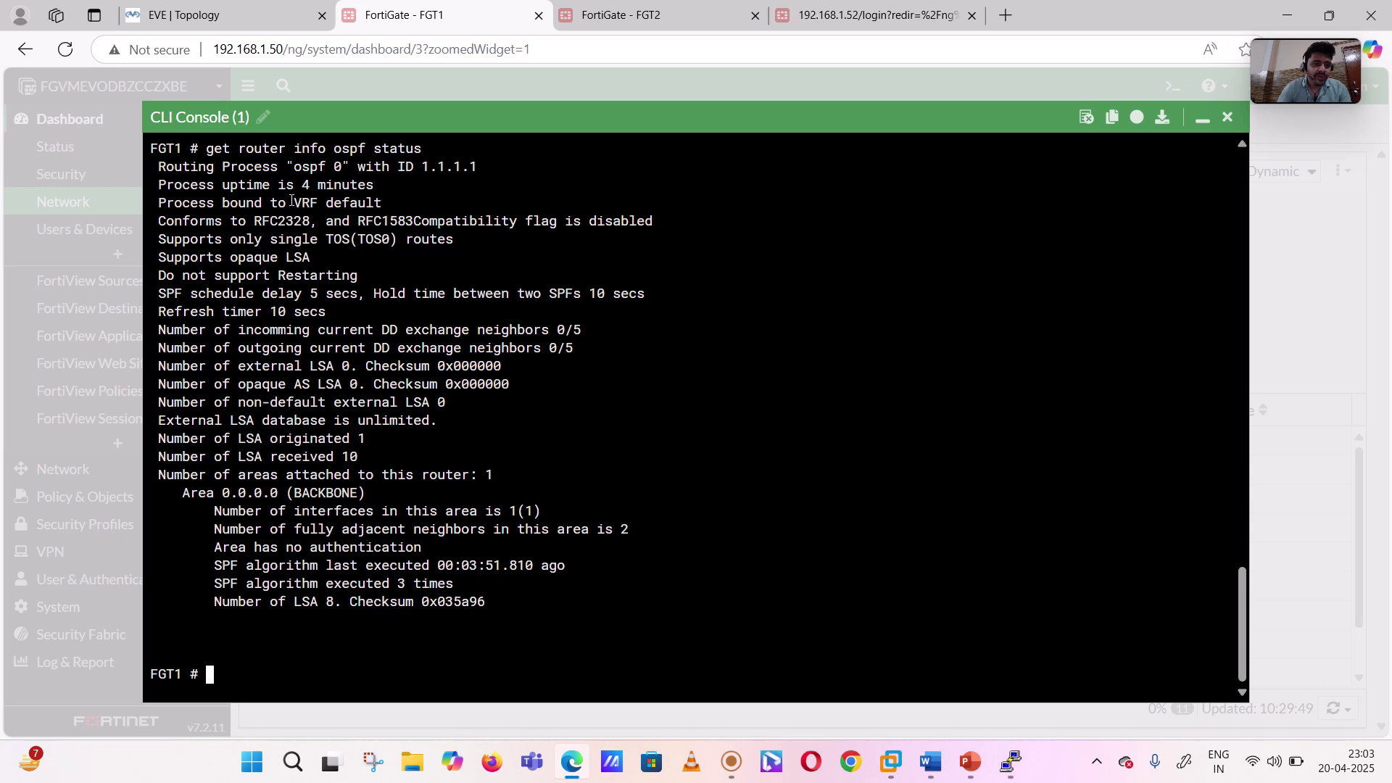
left_click_drag(158, 166, 482, 167)
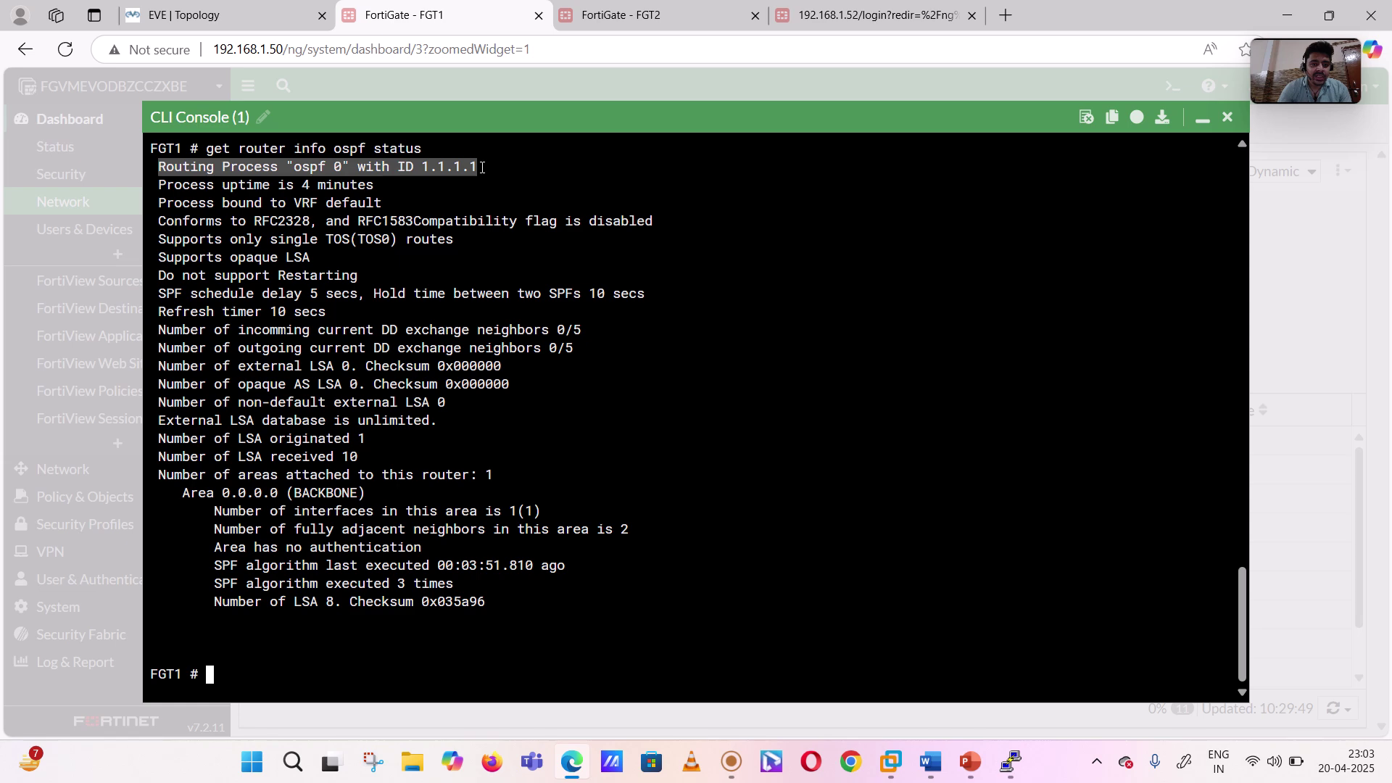
left_click_drag(174, 186, 305, 205)
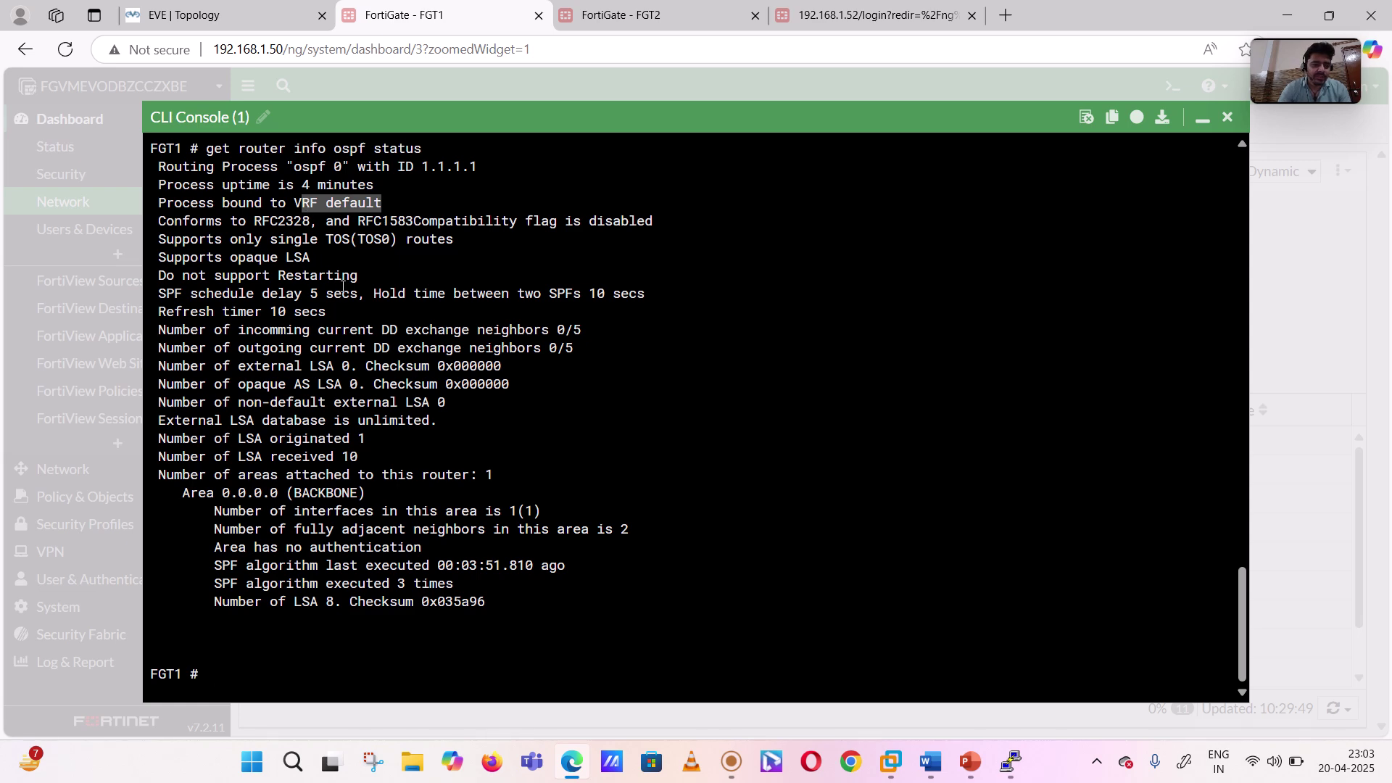
left_click_drag(160, 238, 373, 421)
left_click_drag(182, 492, 359, 510)
left_click(216, 509)
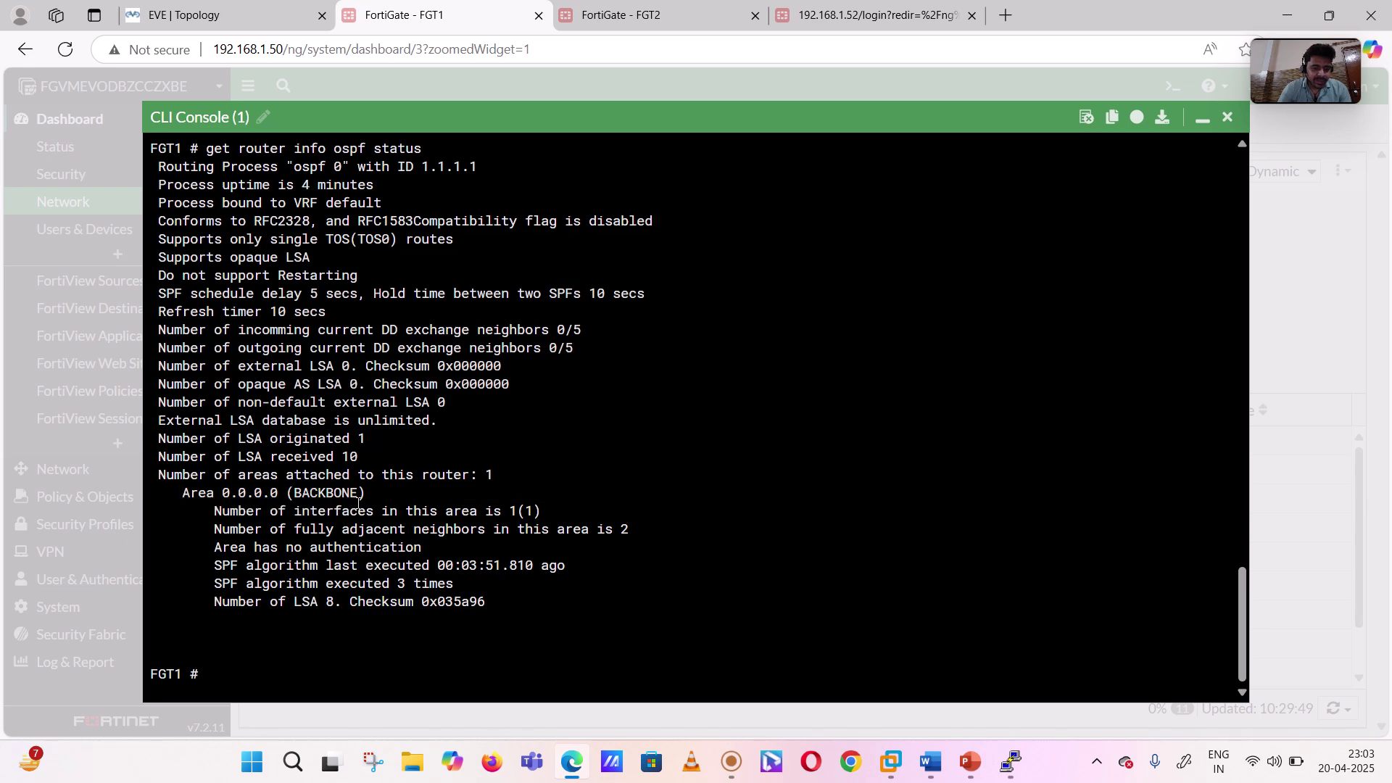
left_click_drag(215, 509, 554, 512)
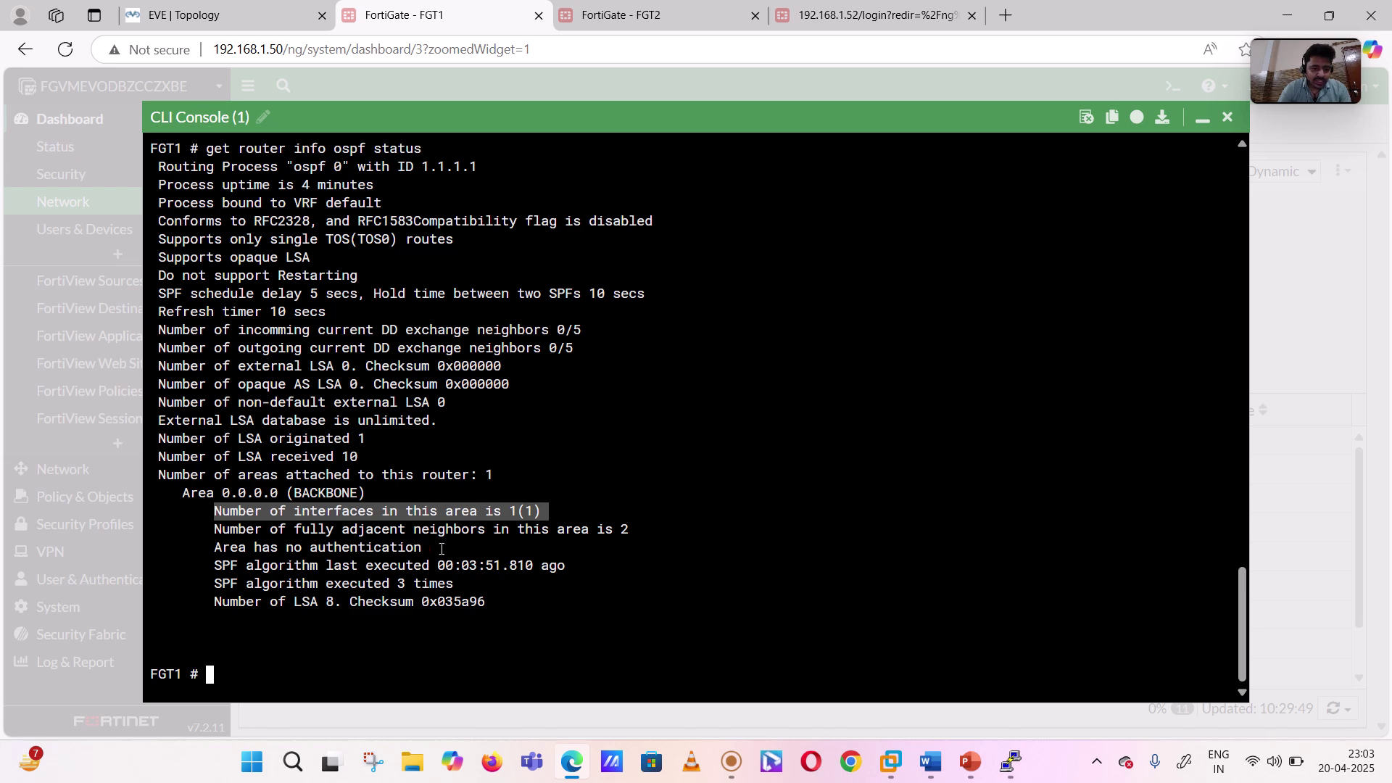
left_click(215, 532)
left_click_drag(214, 532, 637, 527)
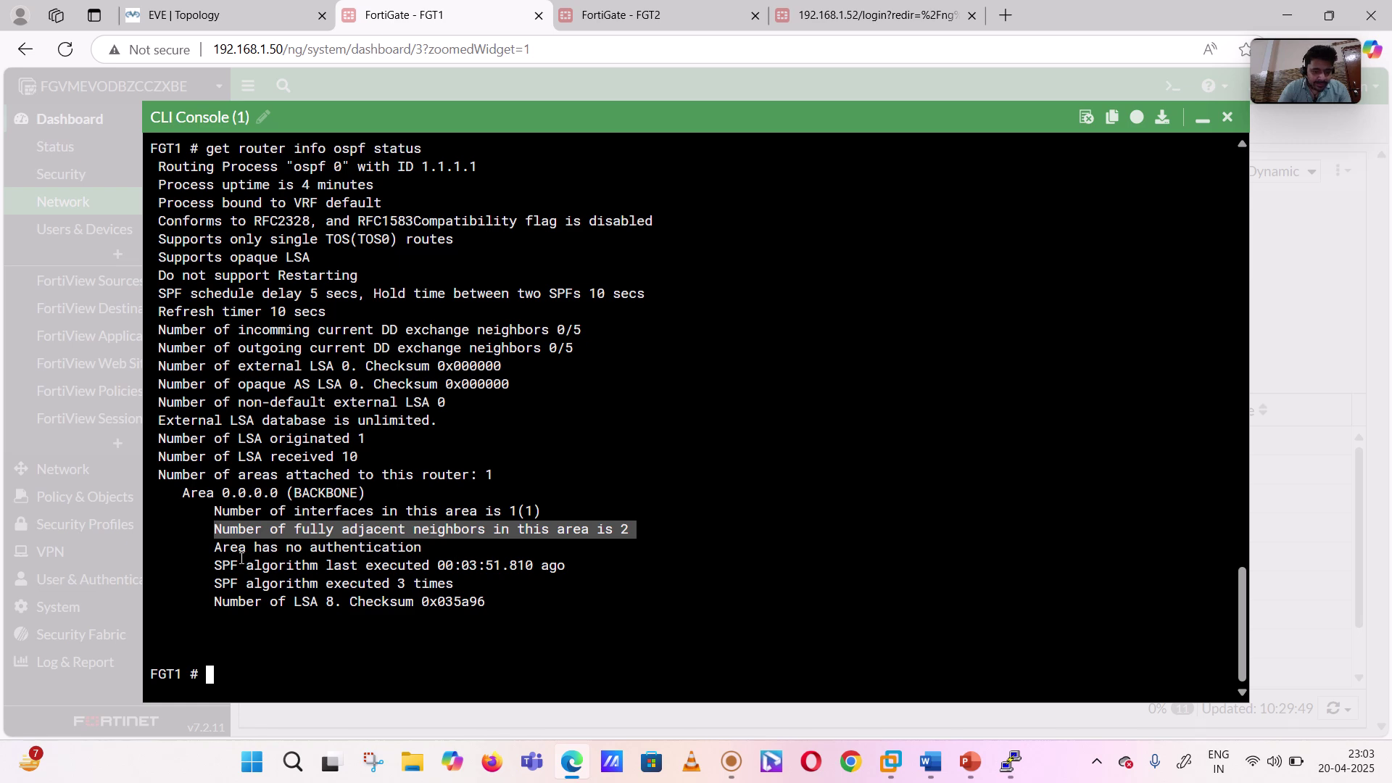
left_click_drag(215, 548, 460, 589)
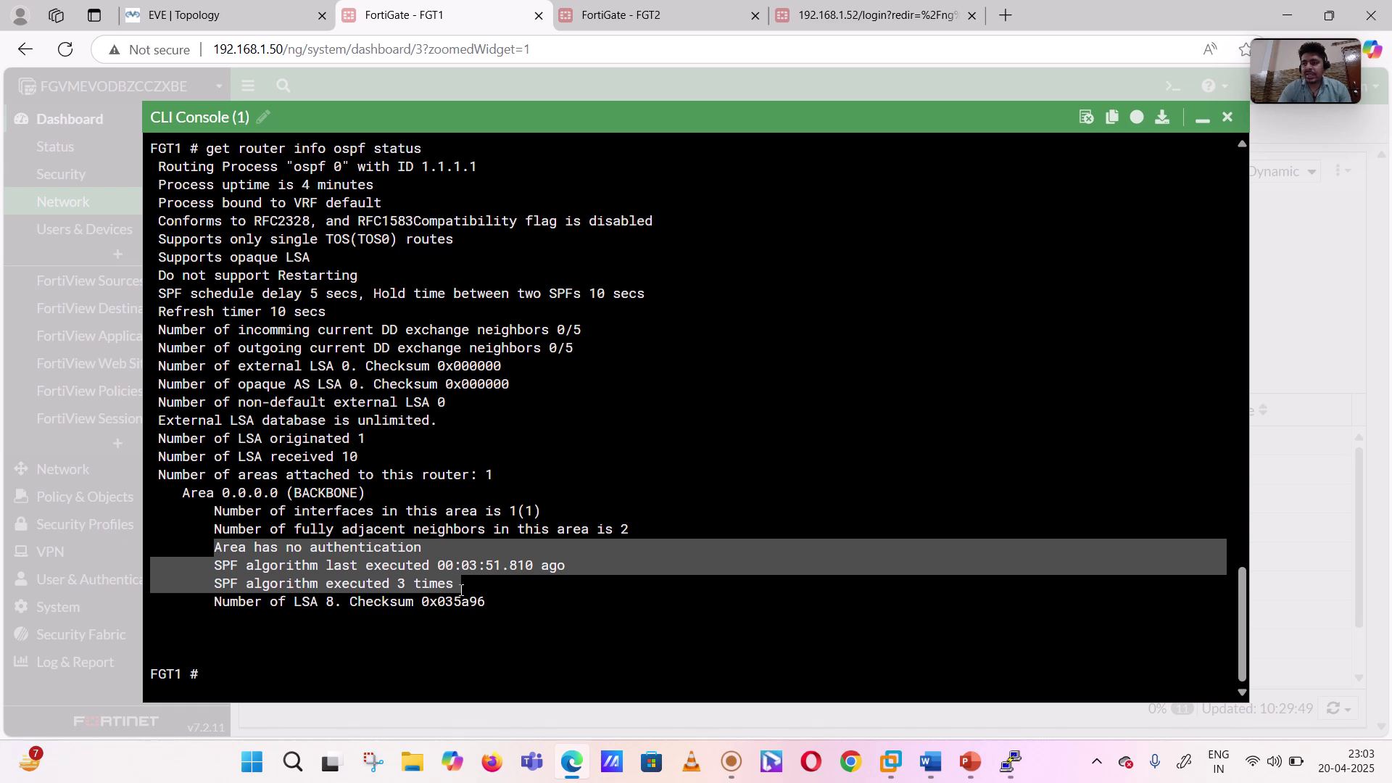
left_click_drag(461, 589, 495, 601)
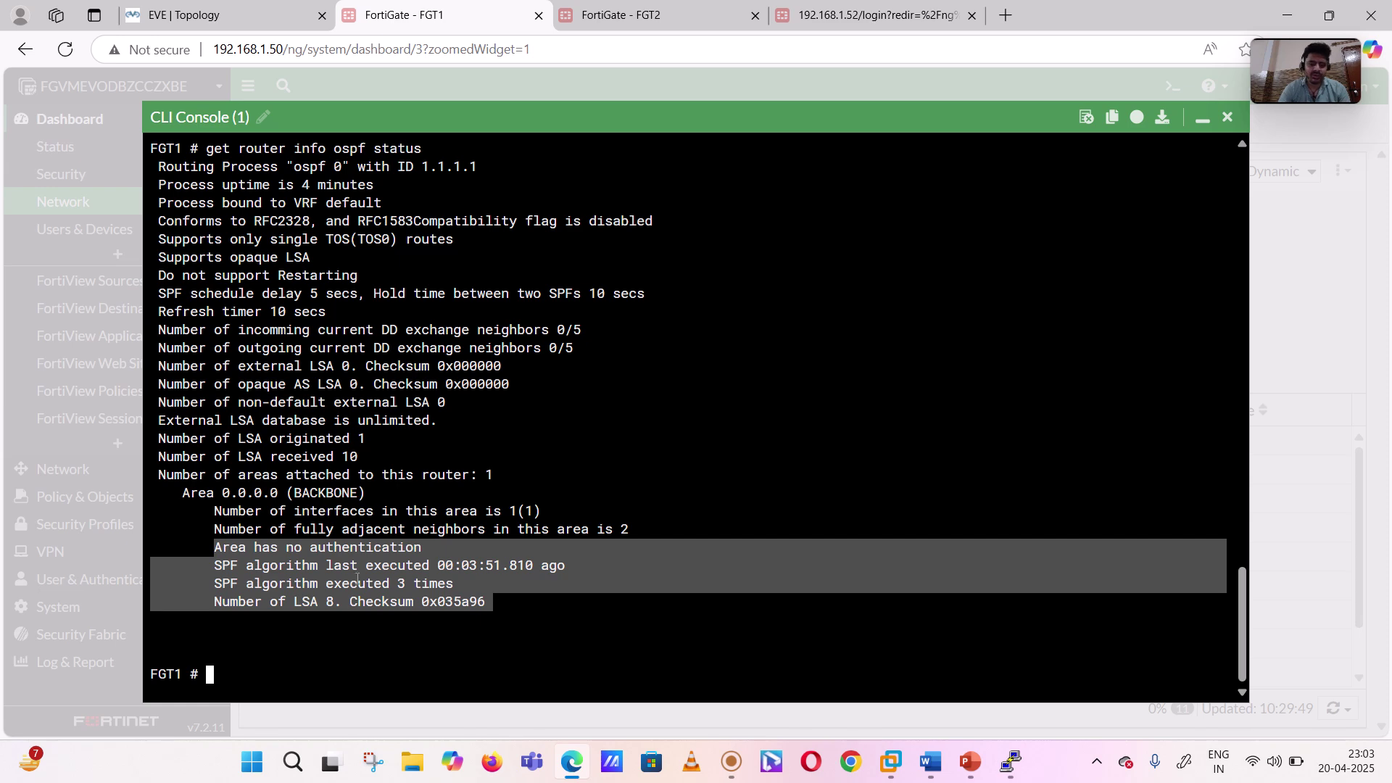
- Run 'get router info ospf neighbor' on FGT1 after listing the available options
key("Up")
key("BackSpace")
key("BackSpace")
key("BackSpace")
key("BackSpace")
key("BackSpace")
key("BackSpace")
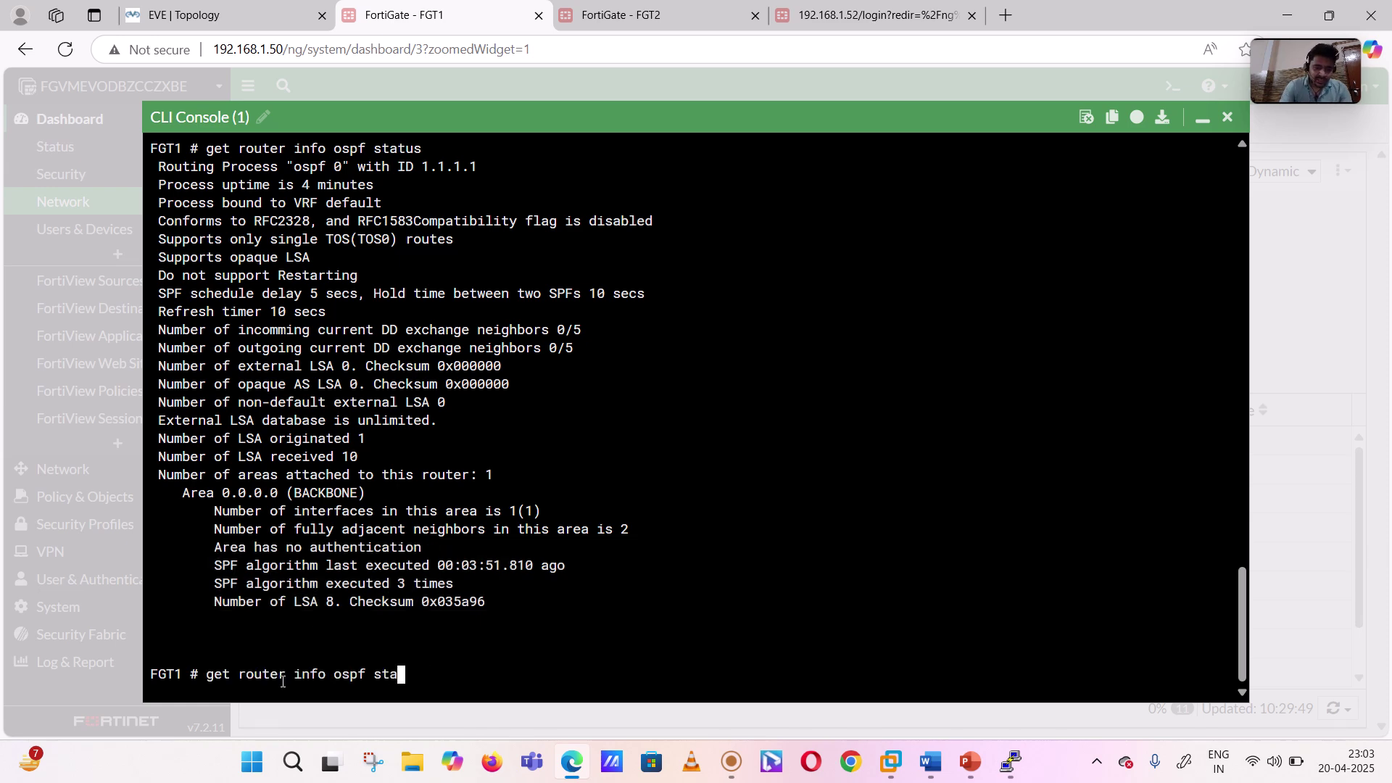
key("question")
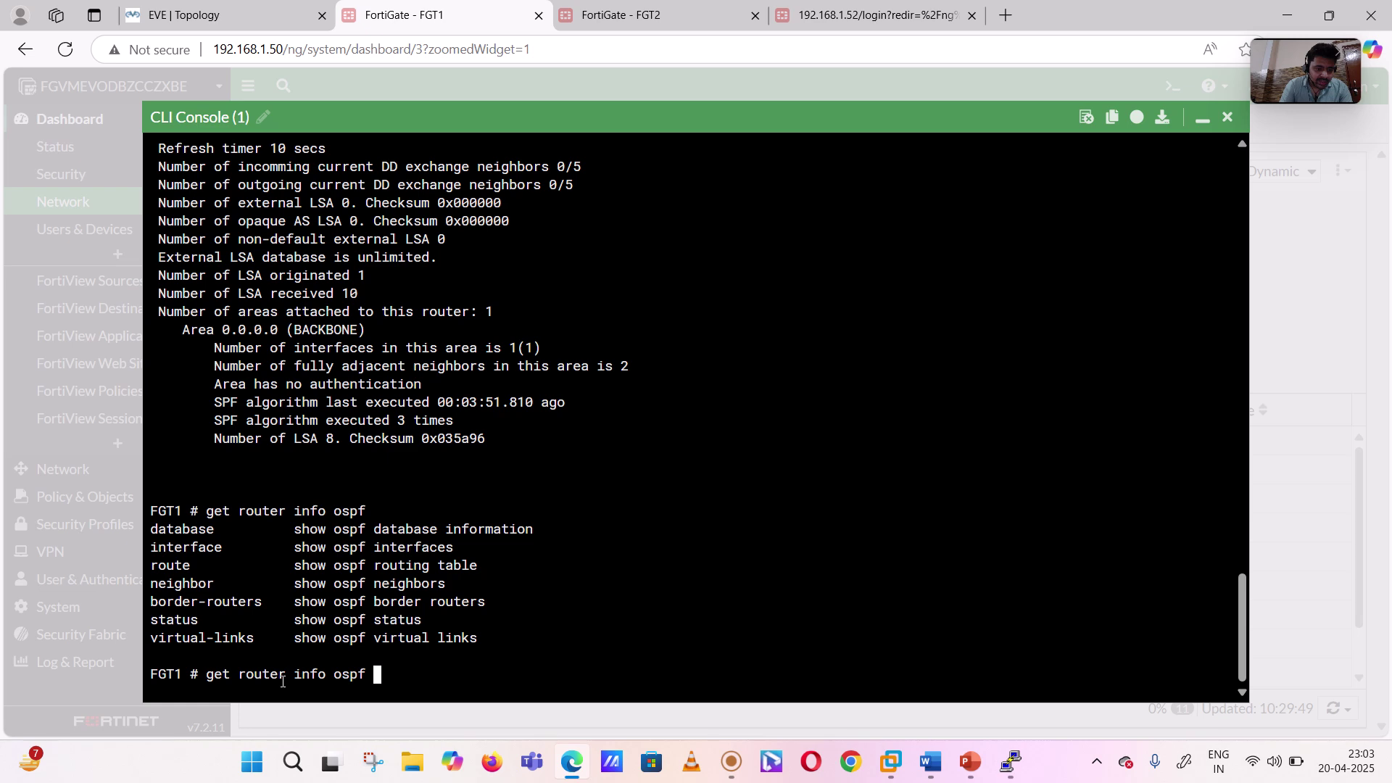
type("neigh")
key("Tab")
key("Return")
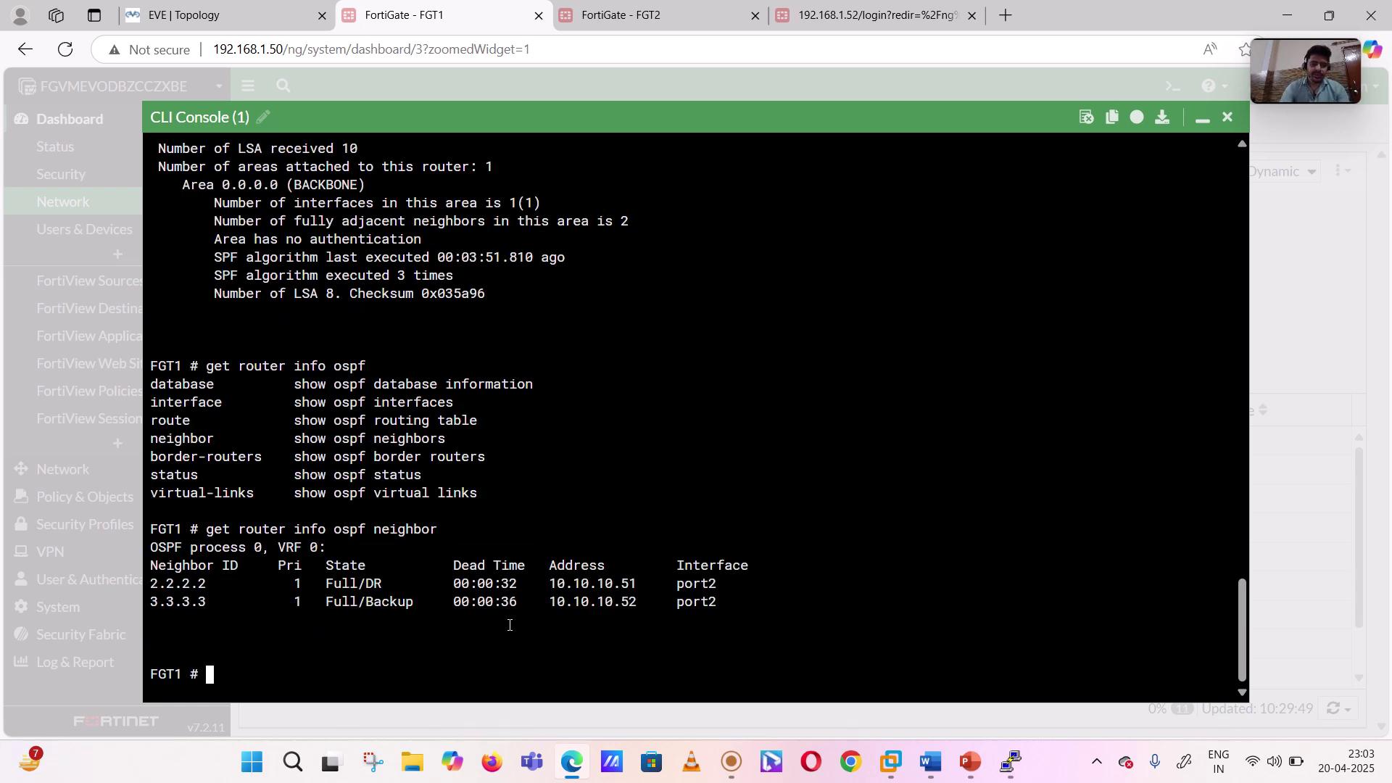
- Highlight neighbor 2.2.2.2 with its Full/DR state and the whole neighbor table
left_click_drag(150, 583, 221, 584)
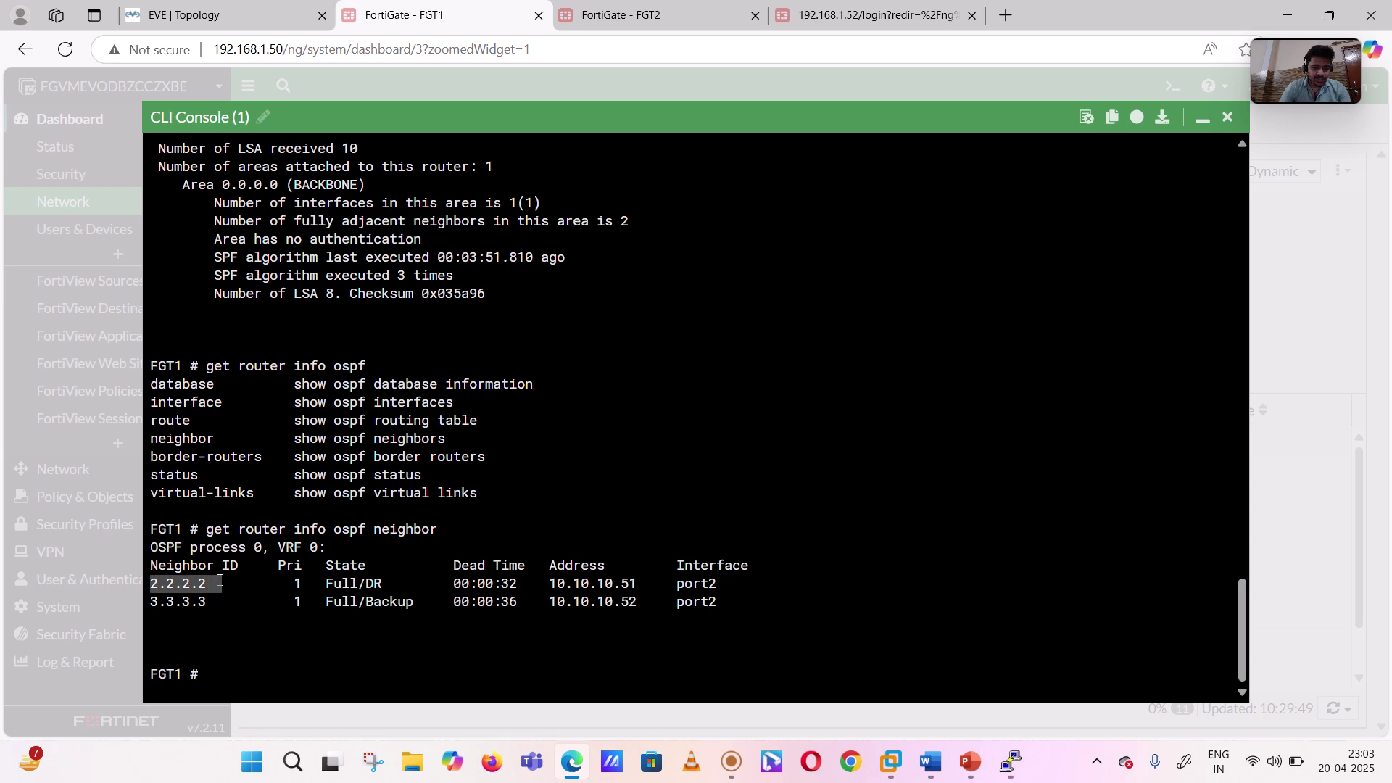
left_click_drag(160, 533, 310, 617)
double_click(186, 581)
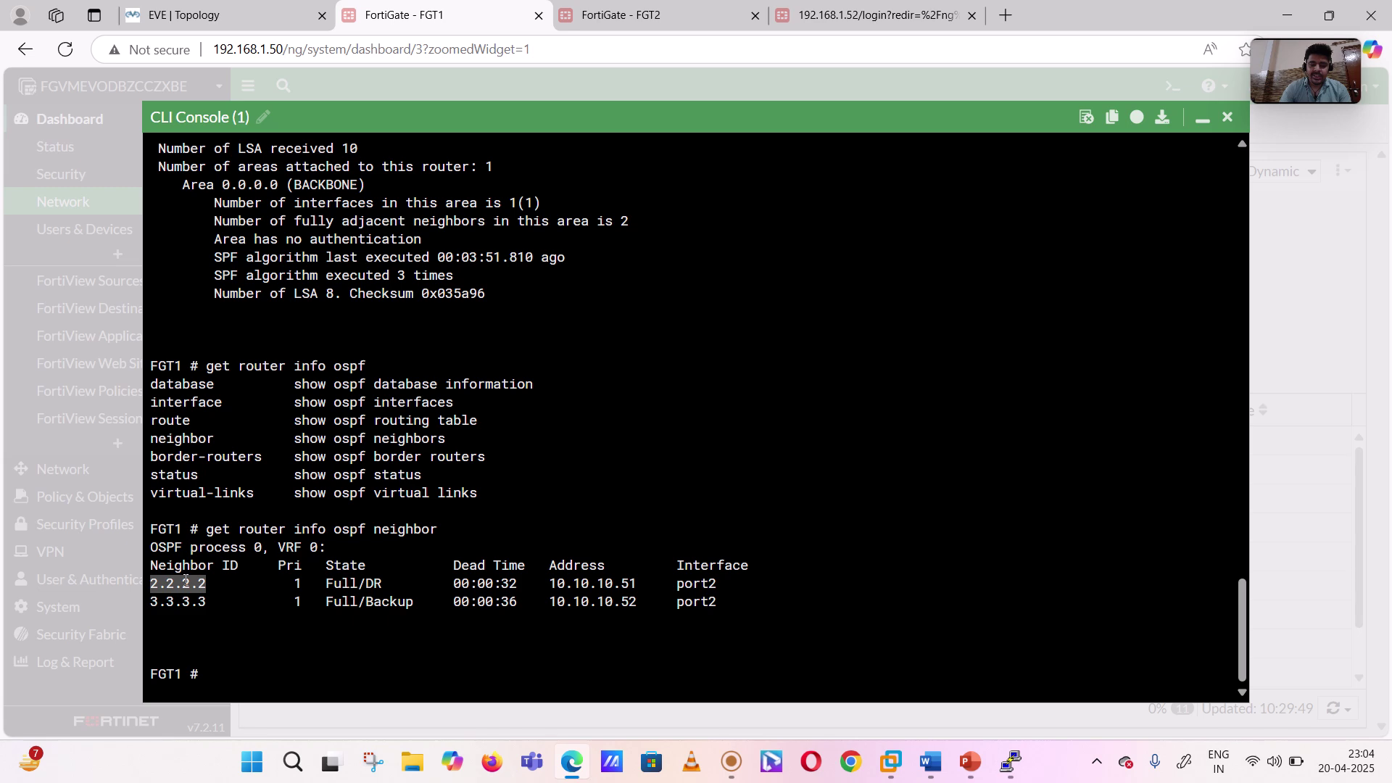
left_click(325, 583)
left_click_drag(325, 582, 384, 584)
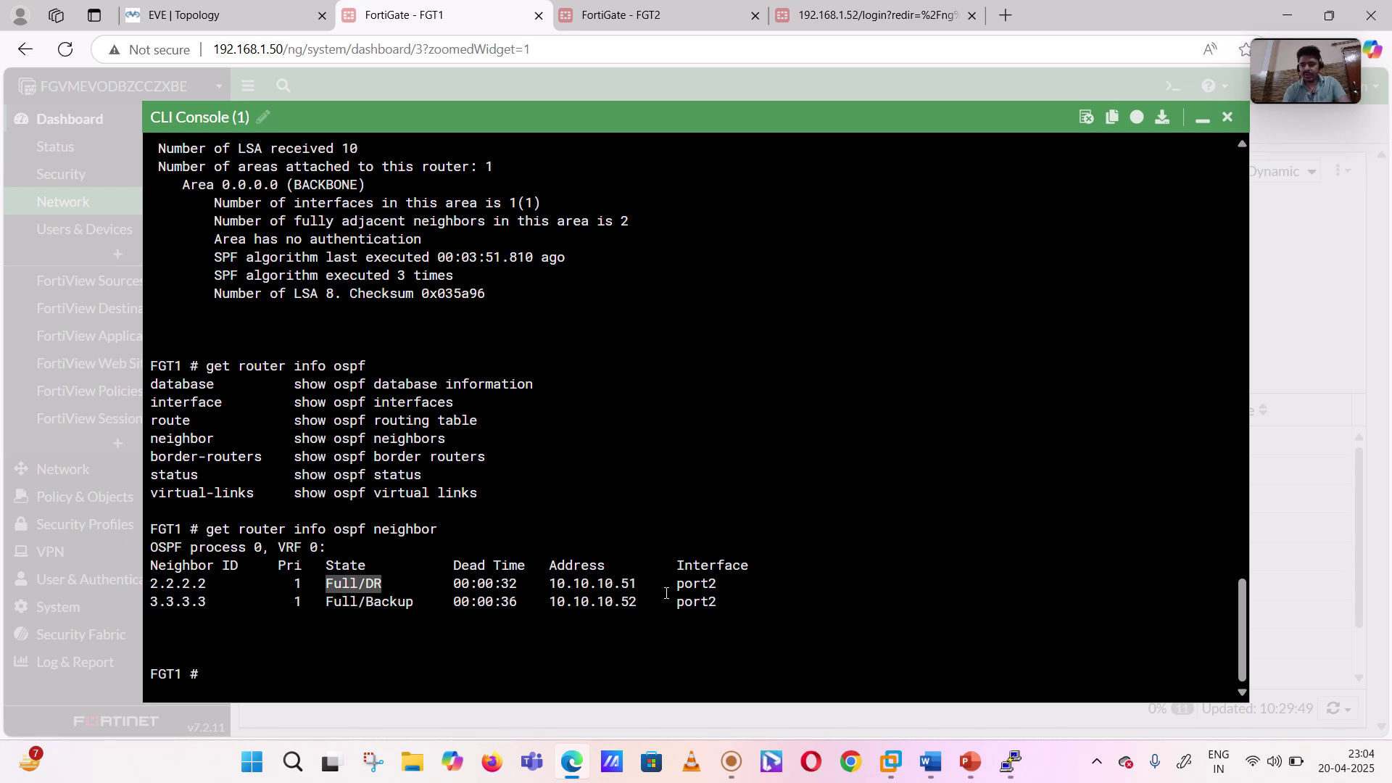
left_click_drag(721, 595, 254, 512)
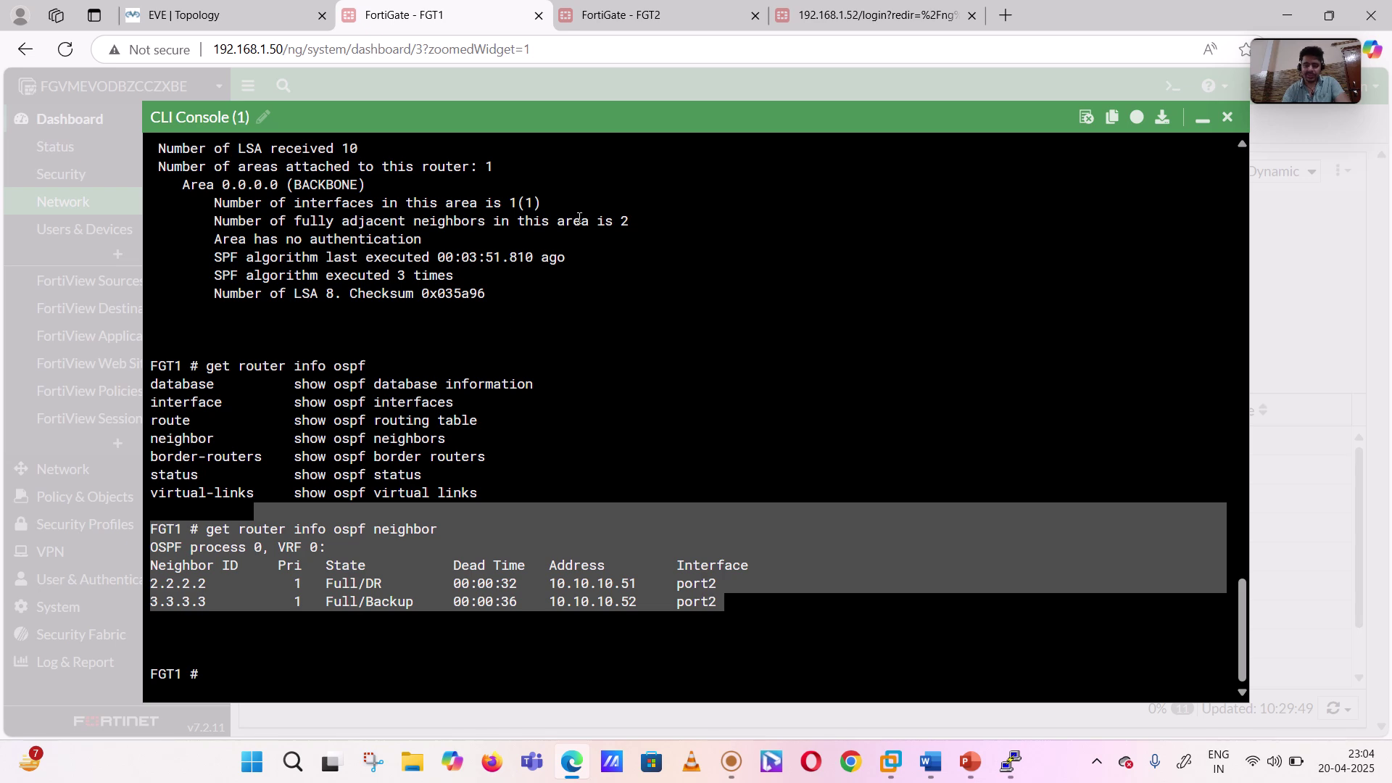
- Bring R9's PuTTY console forward and exit configuration mode
mouse_move(1008, 762)
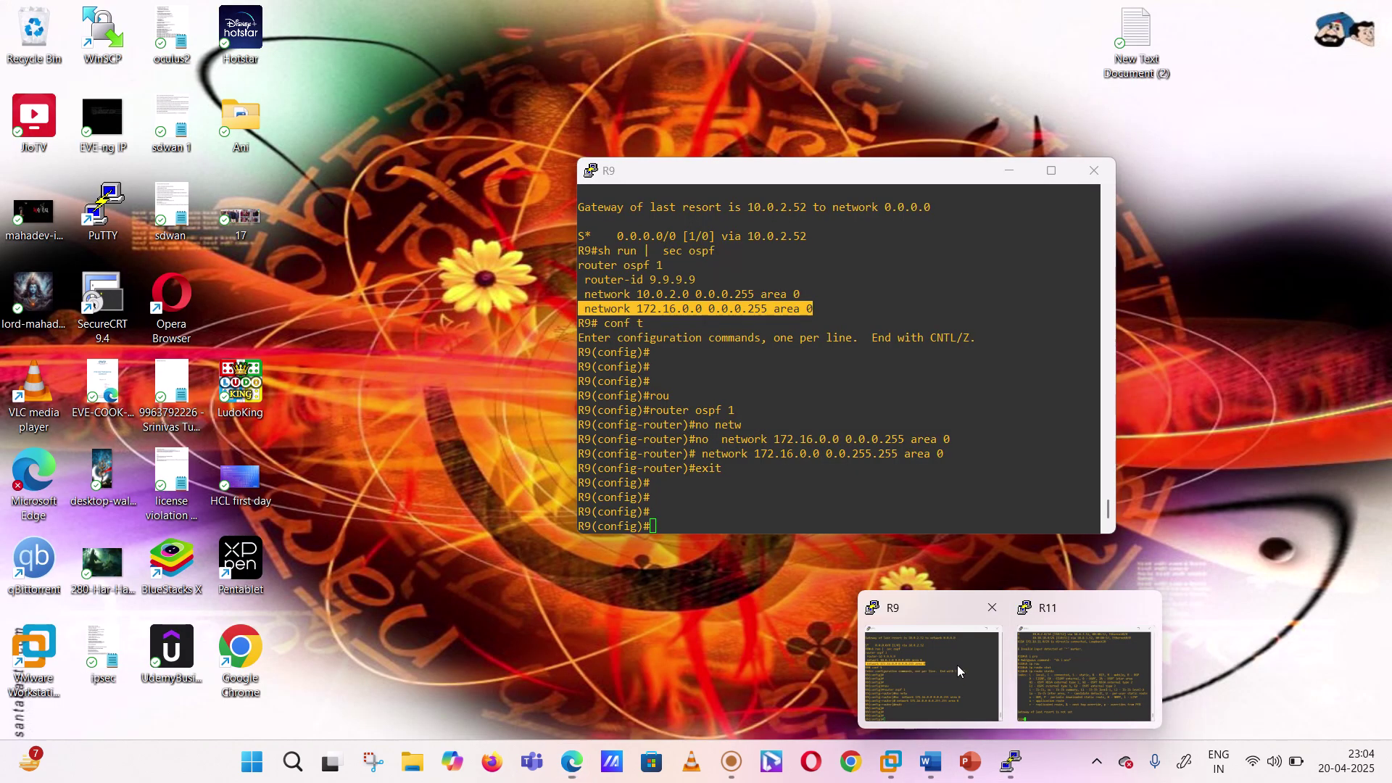
left_click(957, 664)
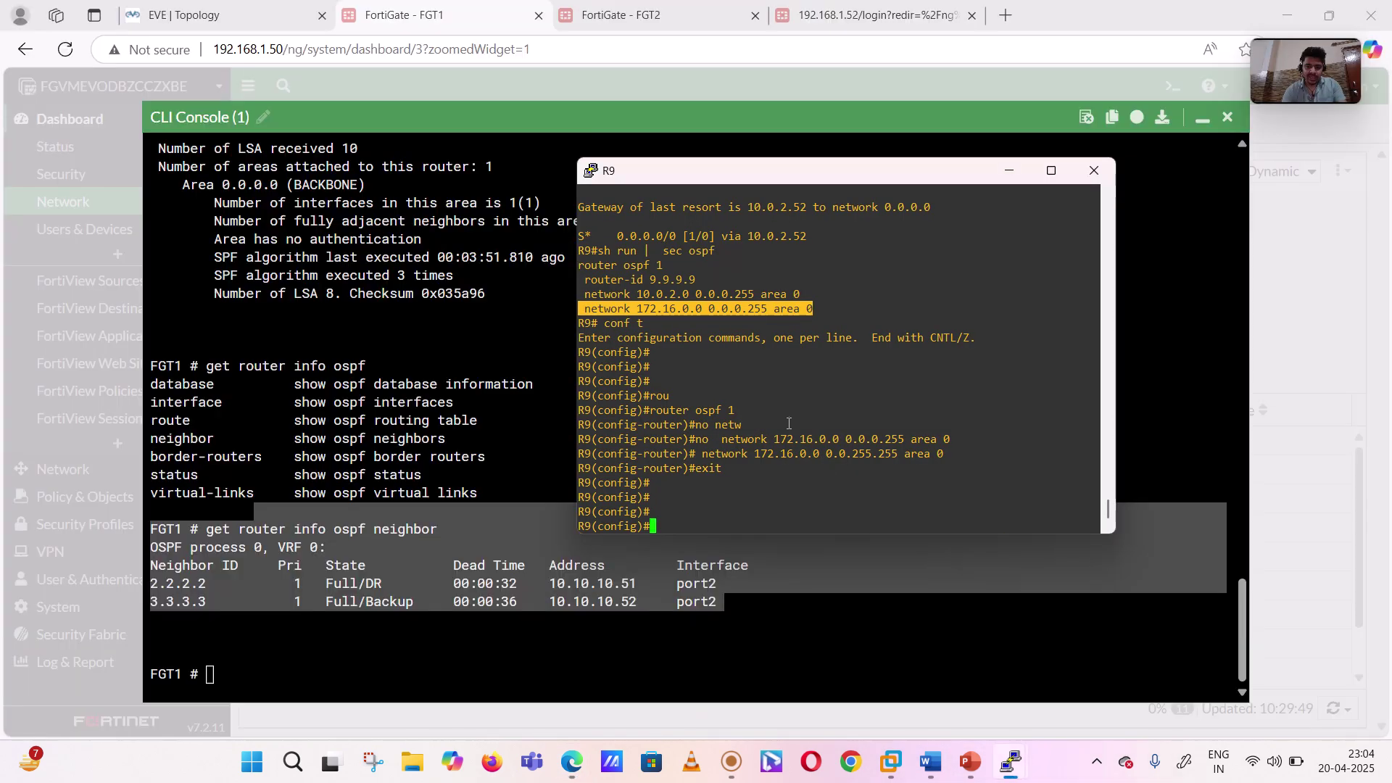
key("Return")
key("Return")
type("exit")
key("Return")
key("Return")
key("Return")
key("Return")
key("Return")
- Run 'sh ip route ospf' on R9 and highlight 10.0.3.0/24, 10.10.10.0/24, 172.16.2.1 and 172.16.21.1
type("sh i pro")
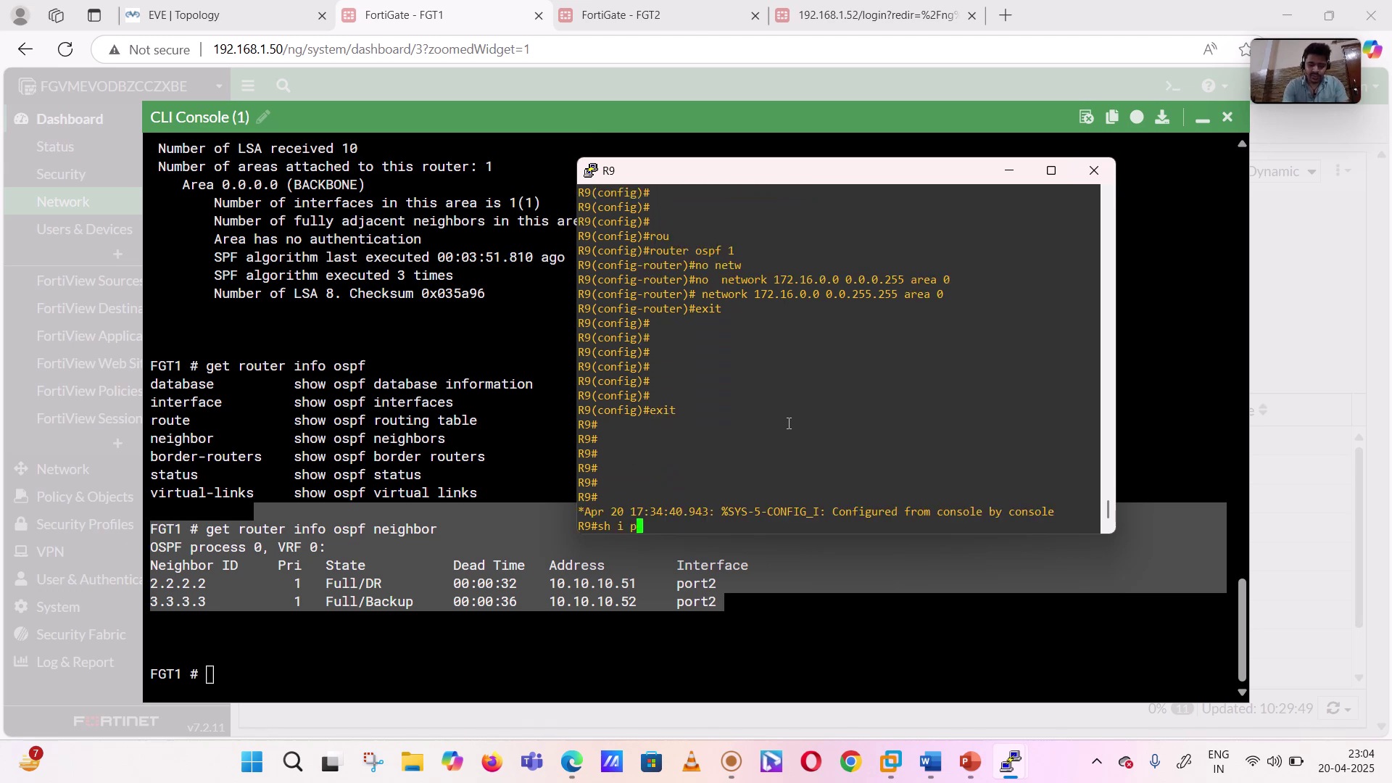
key("BackSpace")
key("BackSpace")
key("BackSpace")
key("BackSpace")
type("p rou")
key("Tab")
type("ospf")
key("Tab")
key("Return")
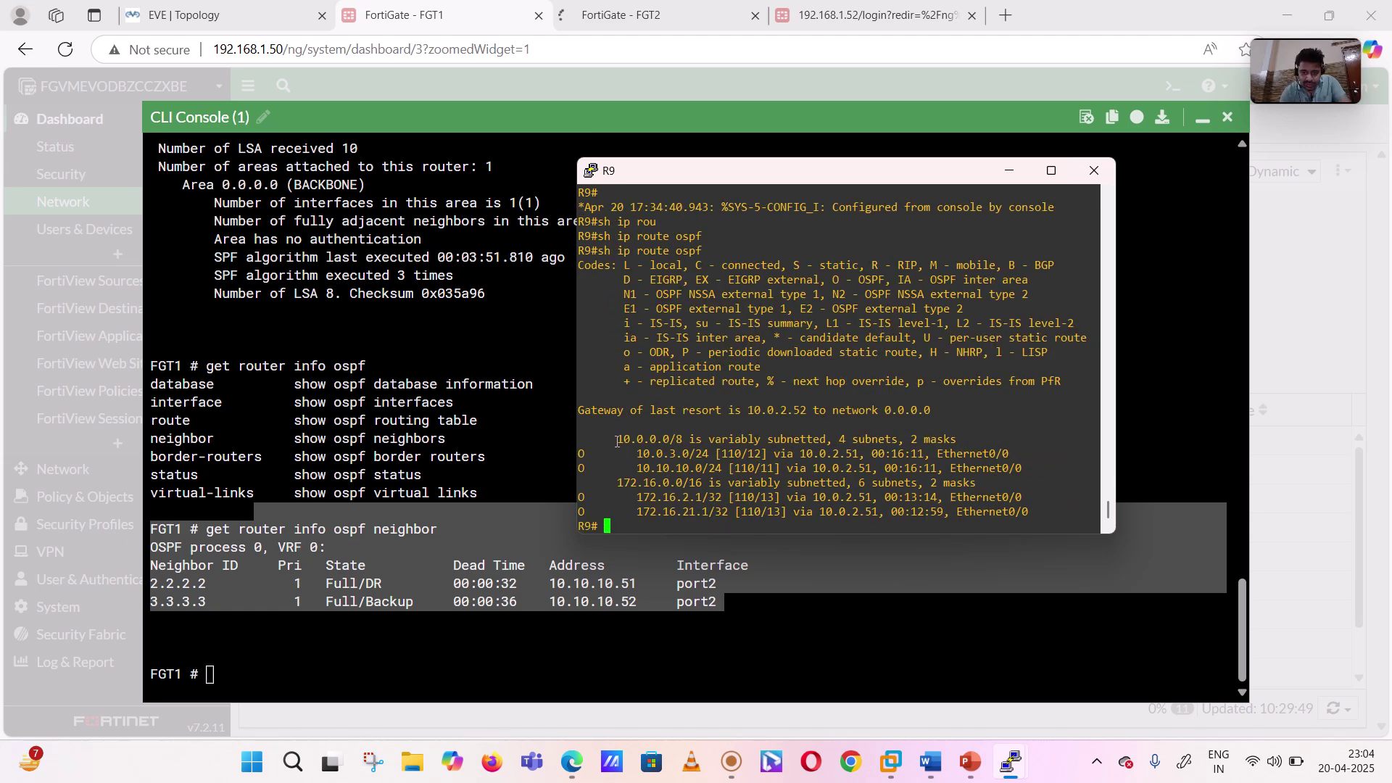
left_click_drag(621, 430, 752, 513)
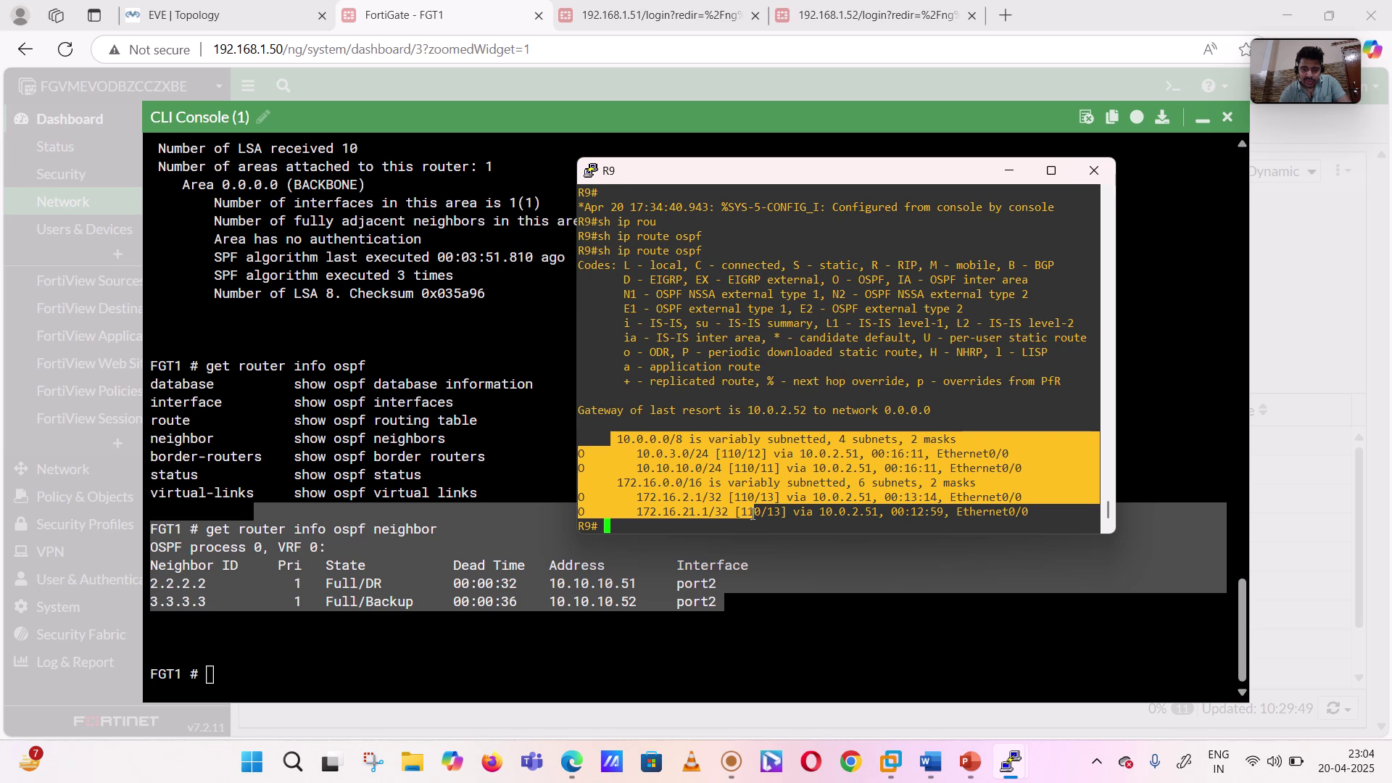
- Bring up the R11 router console and enter privileged mode with 'en'
mouse_move(1010, 761)
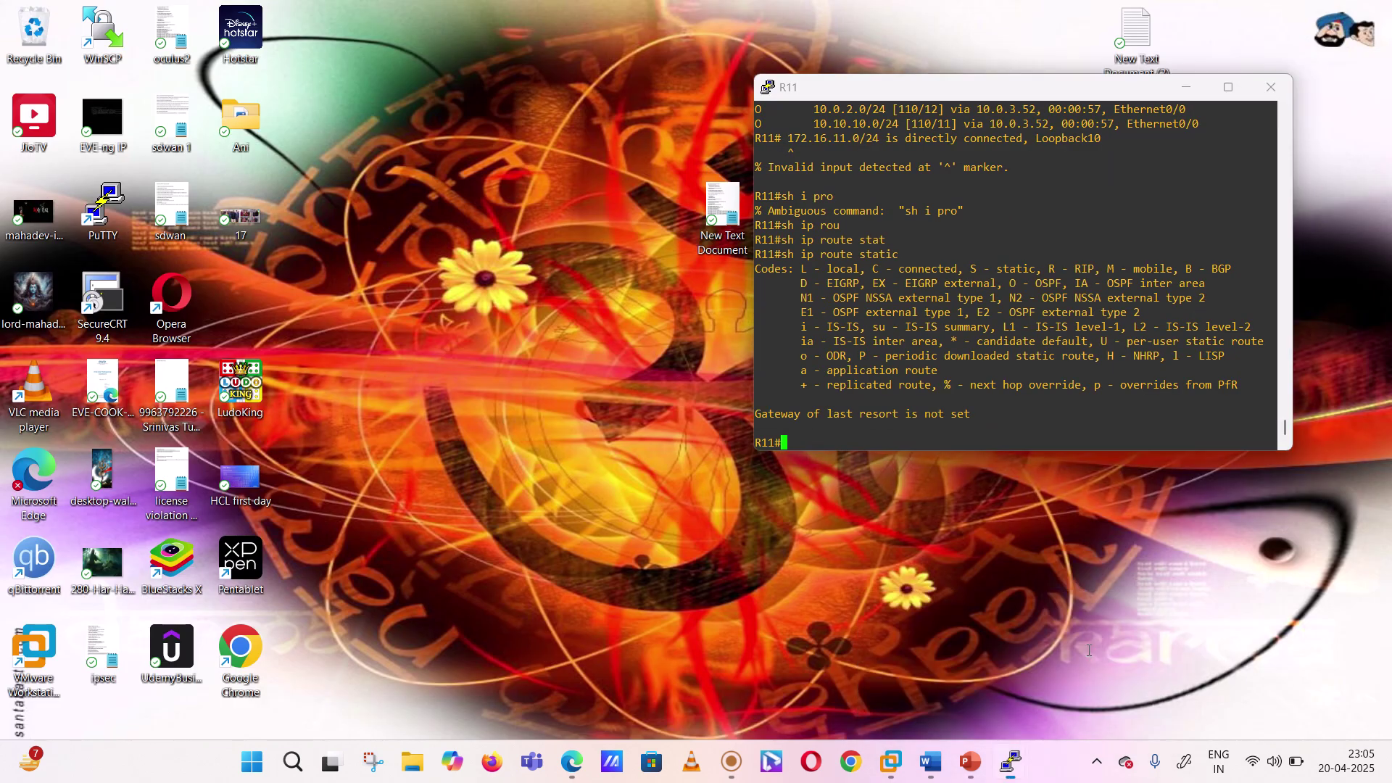
left_click(1088, 649)
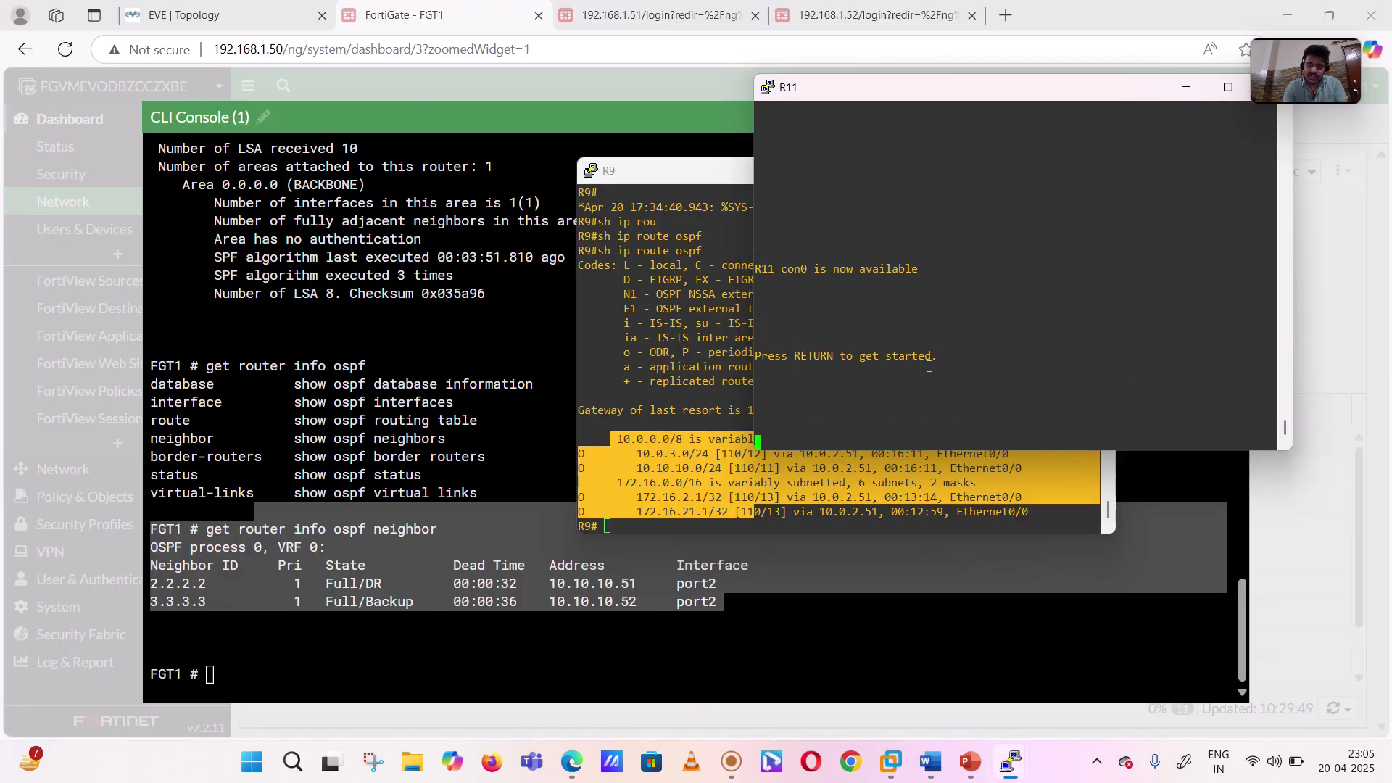
key("Return")
key("Return")
key("Return")
key("Return")
key("Return")
key("Return")
key("Return")
type("en")
key("Return")
key("Return")
key("Return")
key("Return")
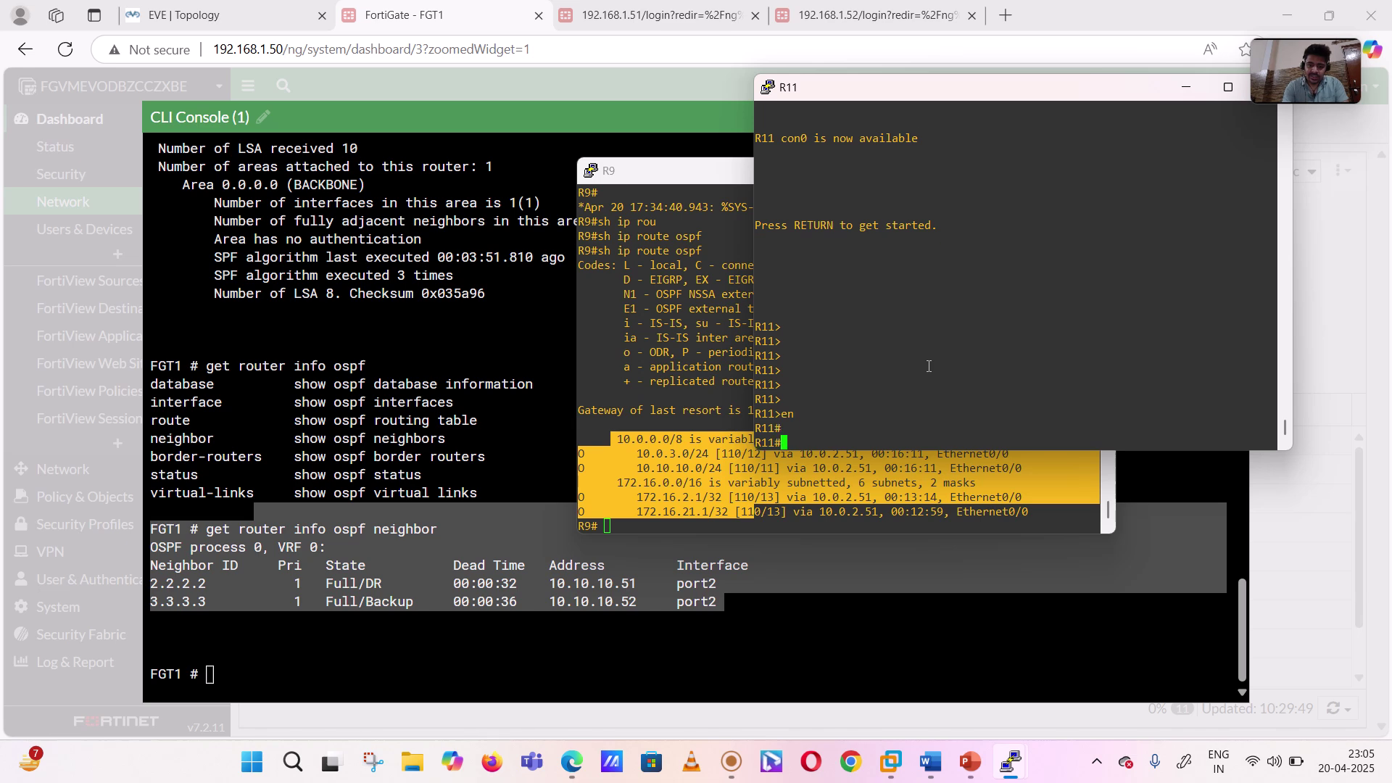
- Run 'sh ip route ospf' on R11, checking the routes learned via 10.0.3.52
type("sh ip ")
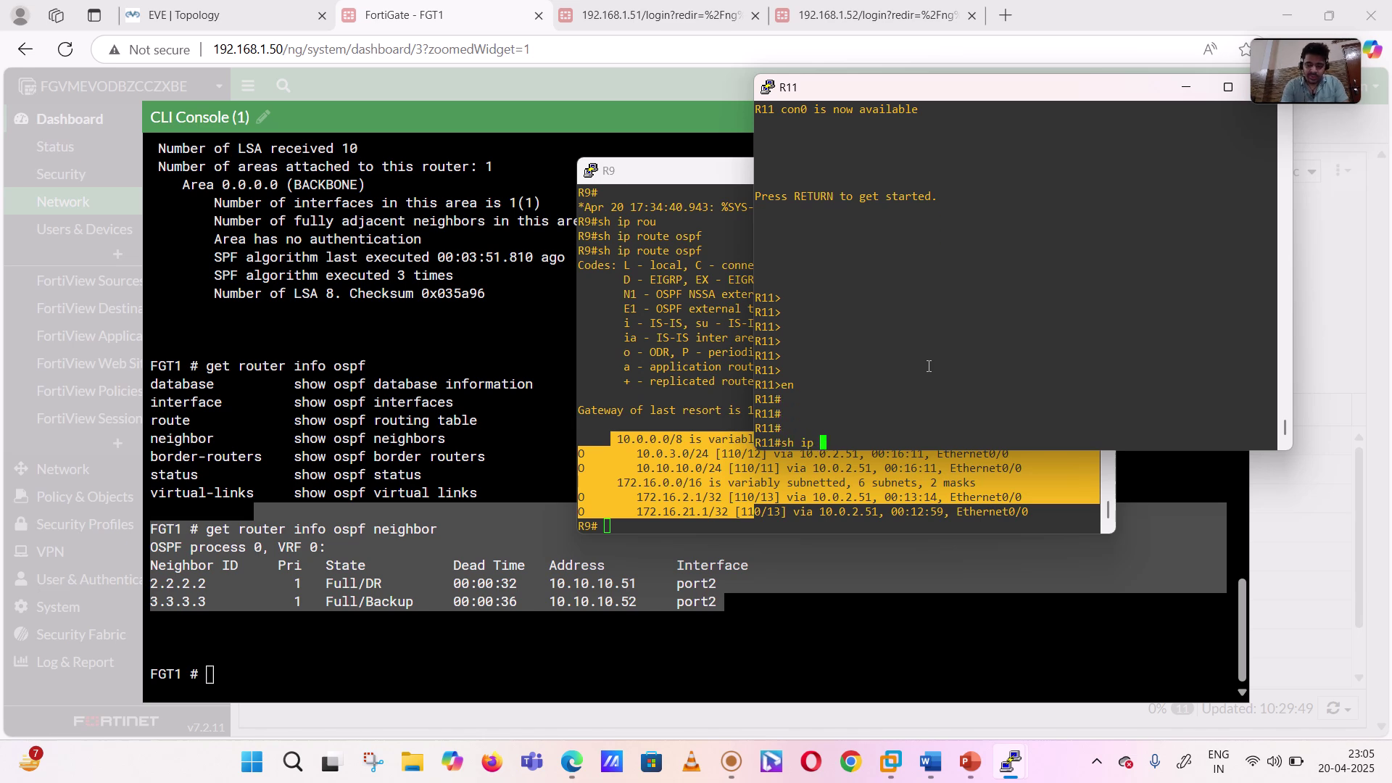
type("rou")
key("Tab")
type("ospf")
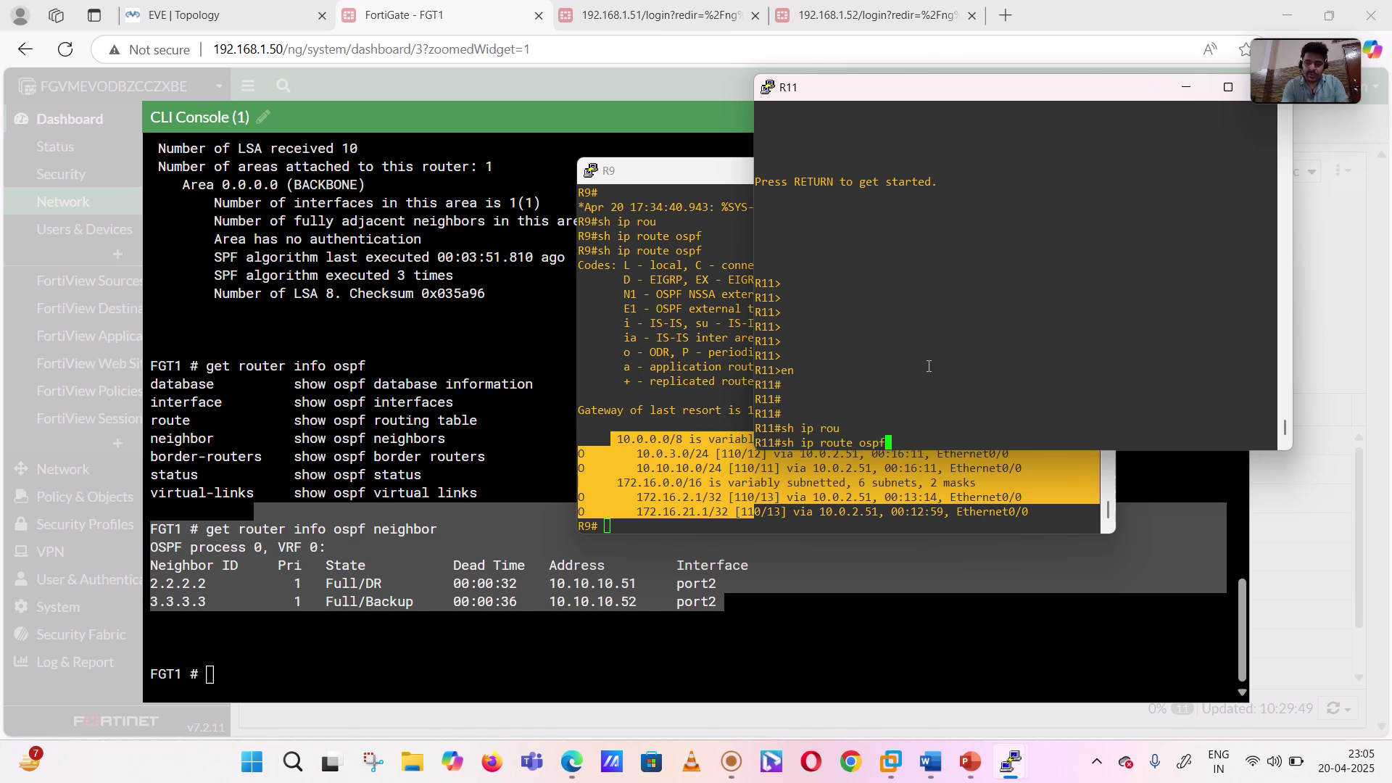
key("Return")
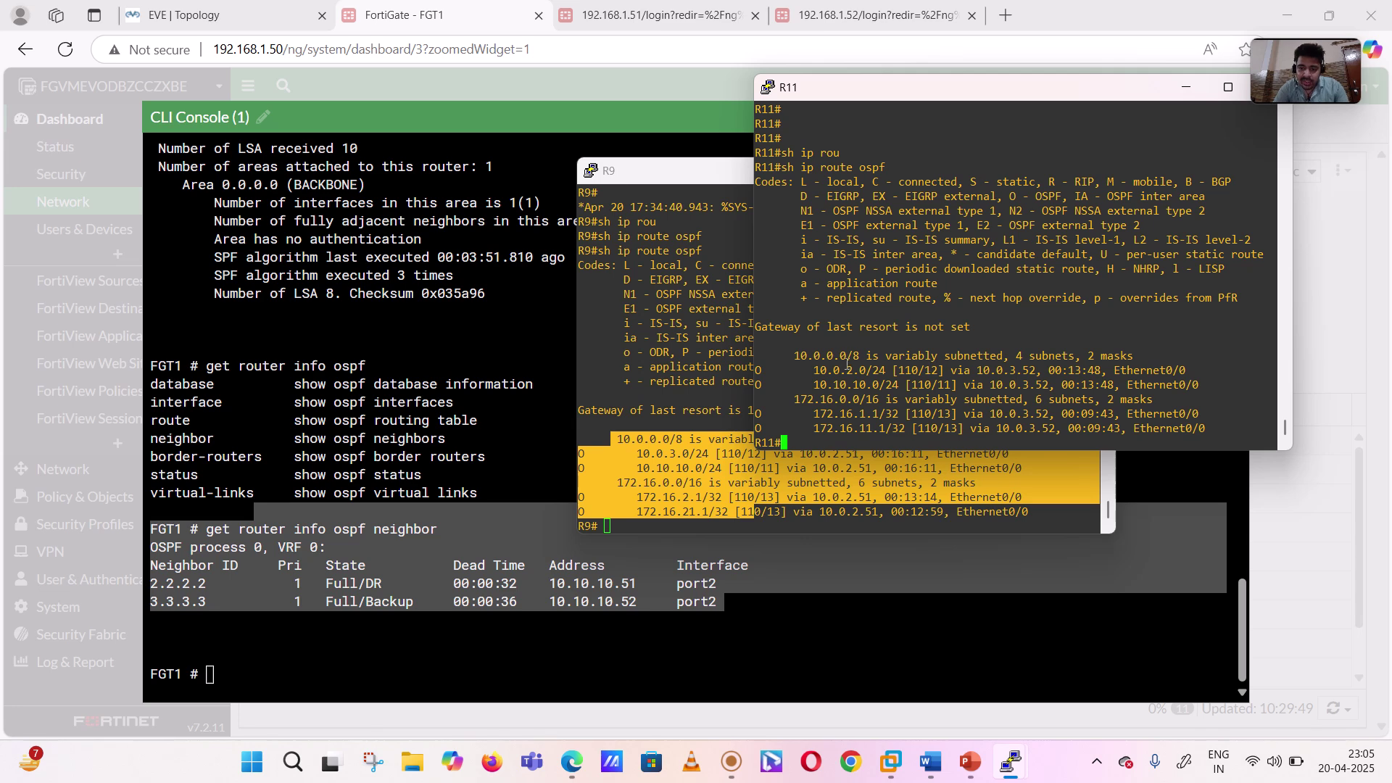
left_click_drag(809, 370, 918, 428)
left_click(918, 428)
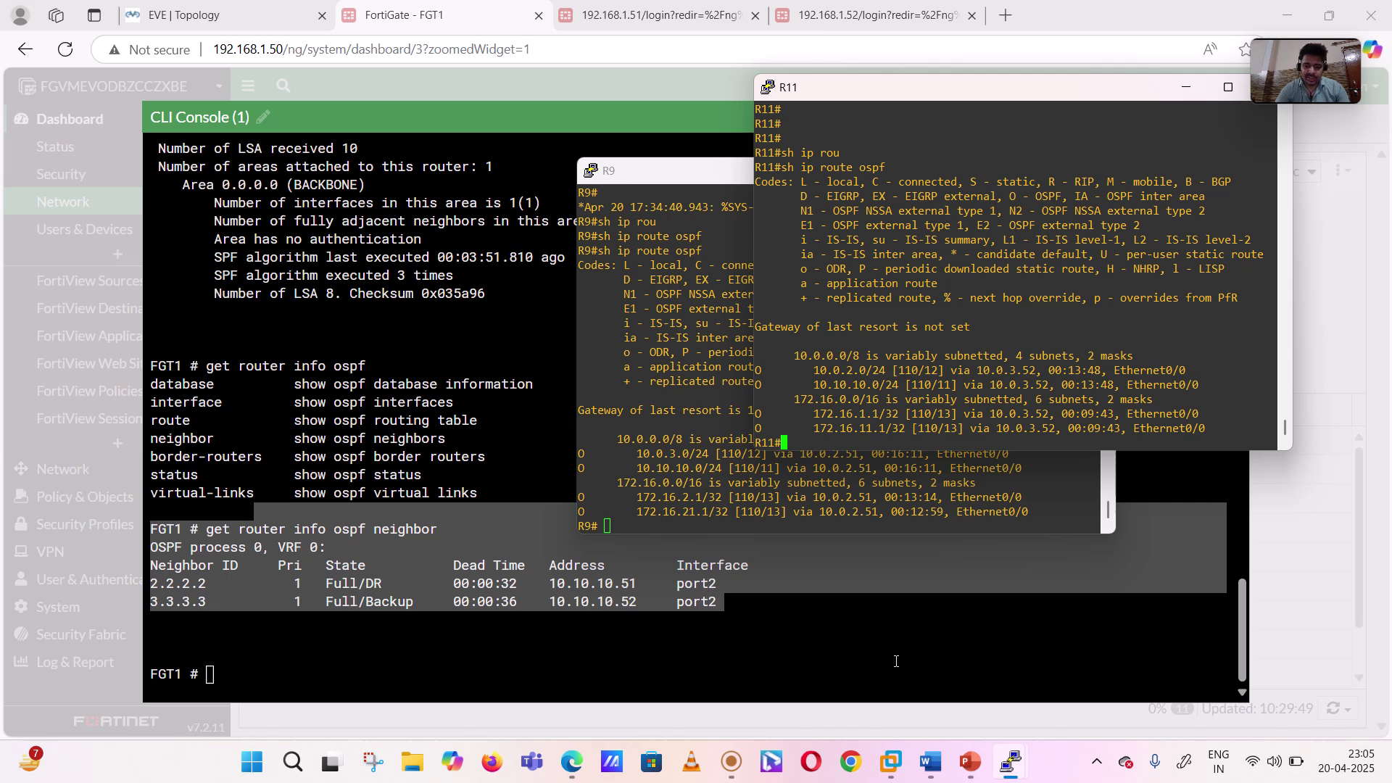
mouse_move(970, 770)
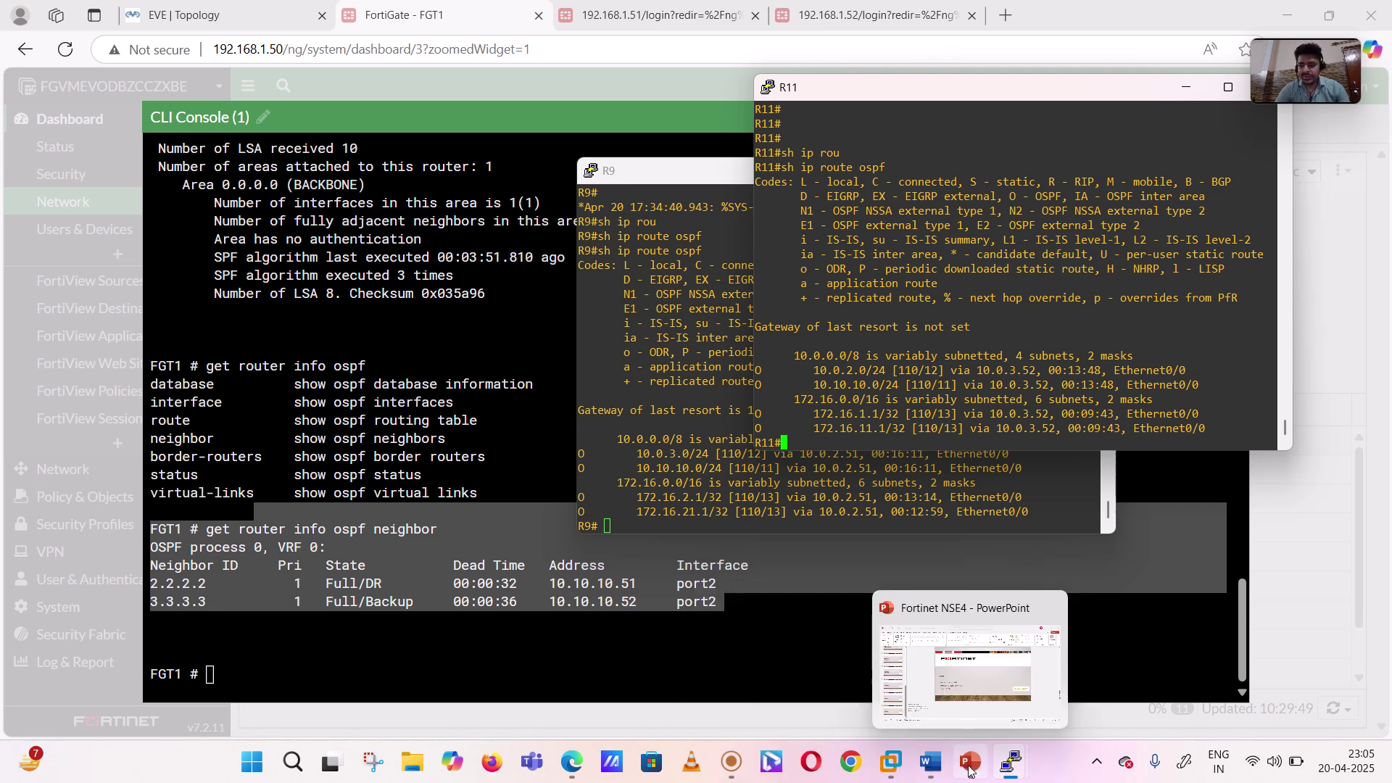
- Show the Fortinet NSE4 deck's slide 12 agenda, then switch to the screen recorder
left_click(977, 656)
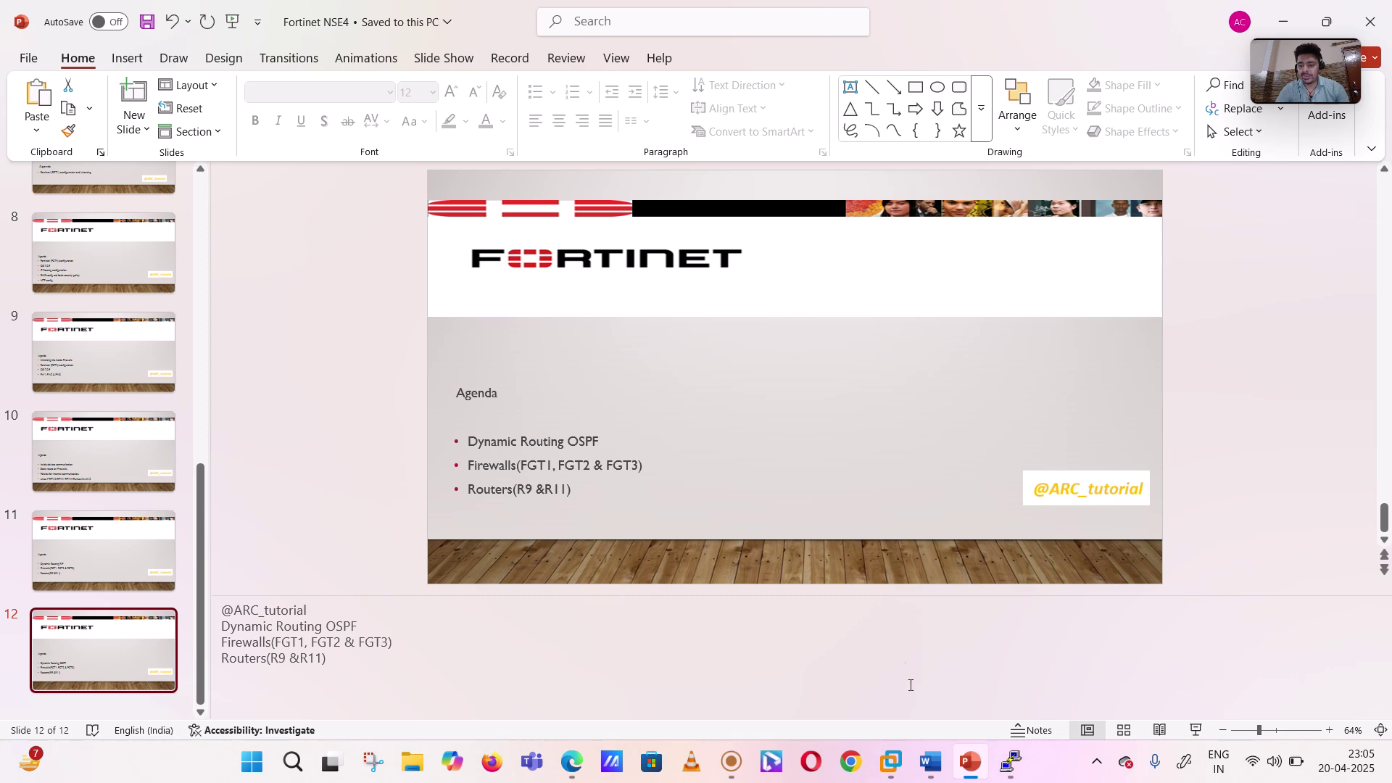
left_click(731, 777)
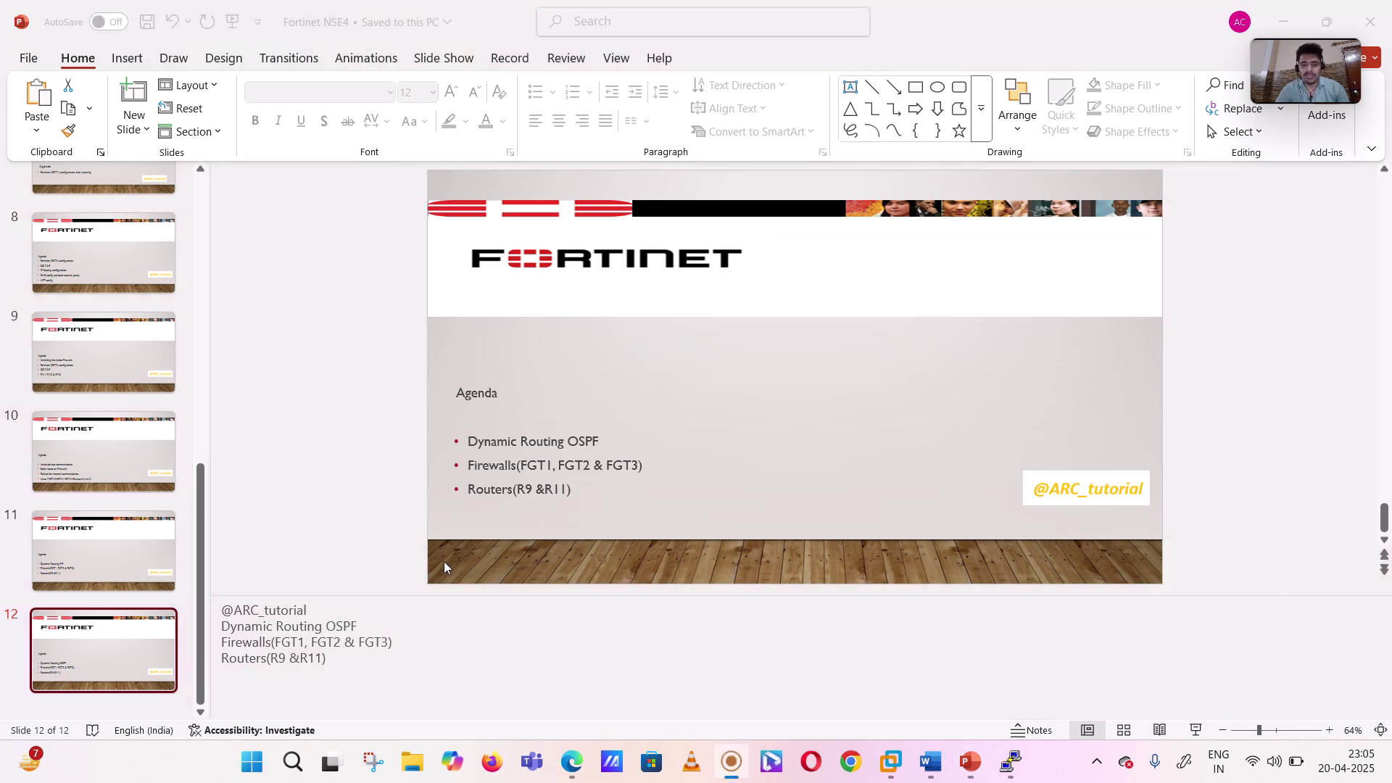